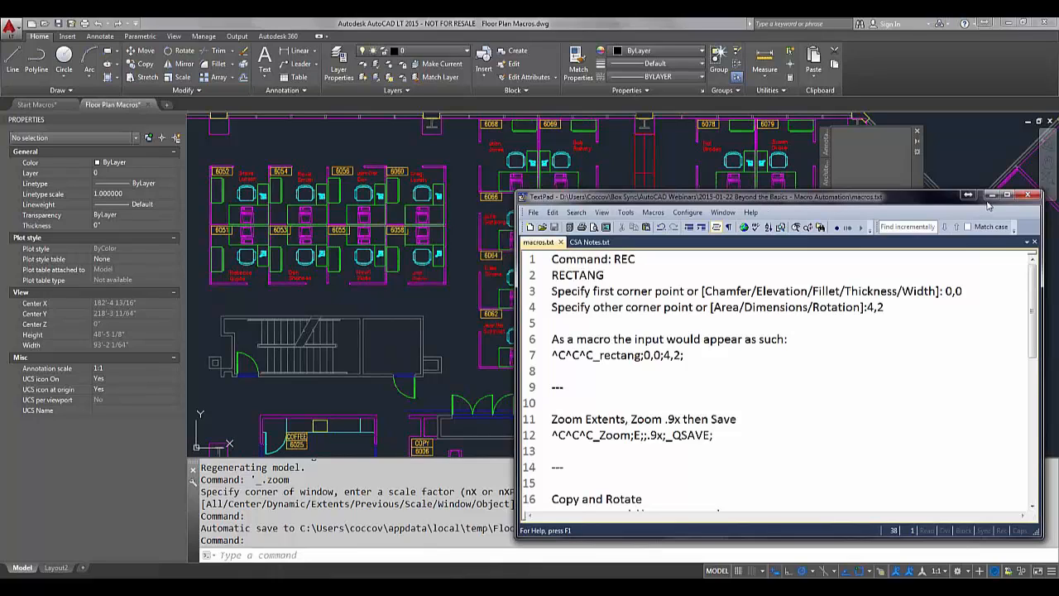
Find the Rectangle command in the Customize User Interface command list, add it to the Macro tool palette, and accept the customization.
{"action": "left_click", "coordinate": [991, 195]}
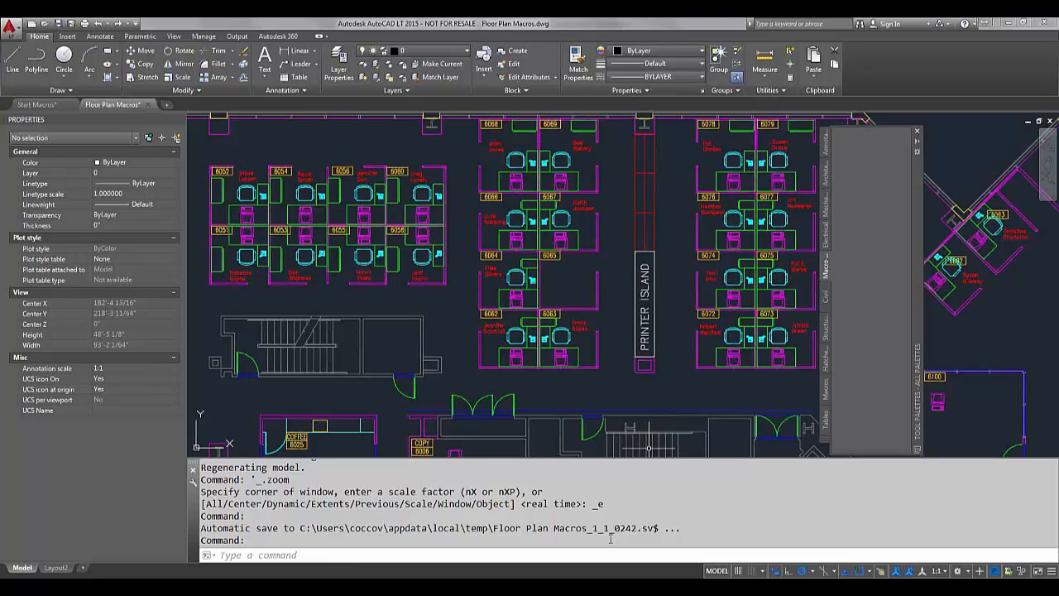
{"action": "type", "text": "cui"}
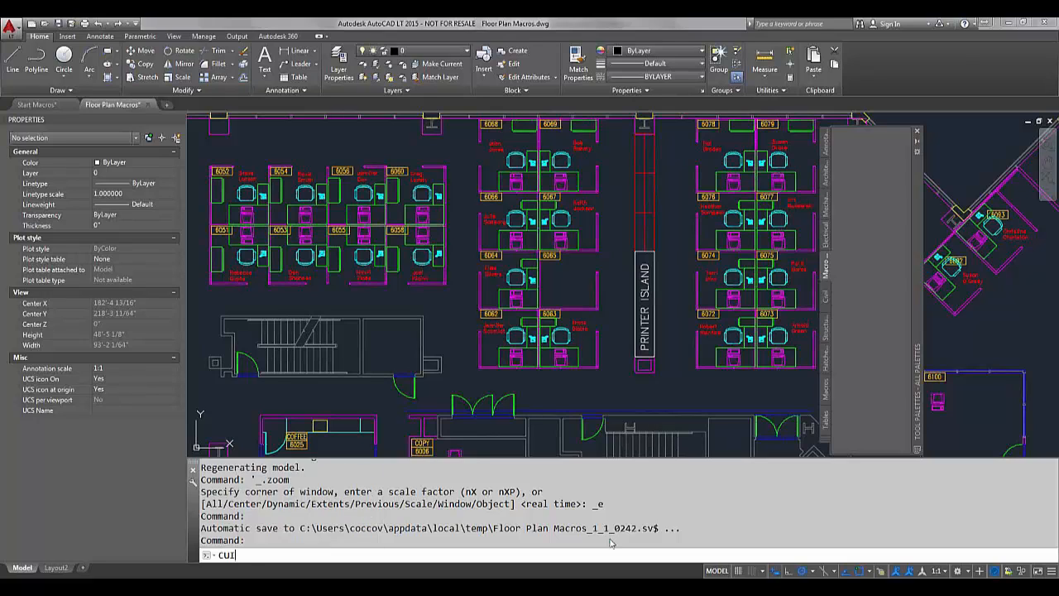
{"action": "key", "text": "Return"}
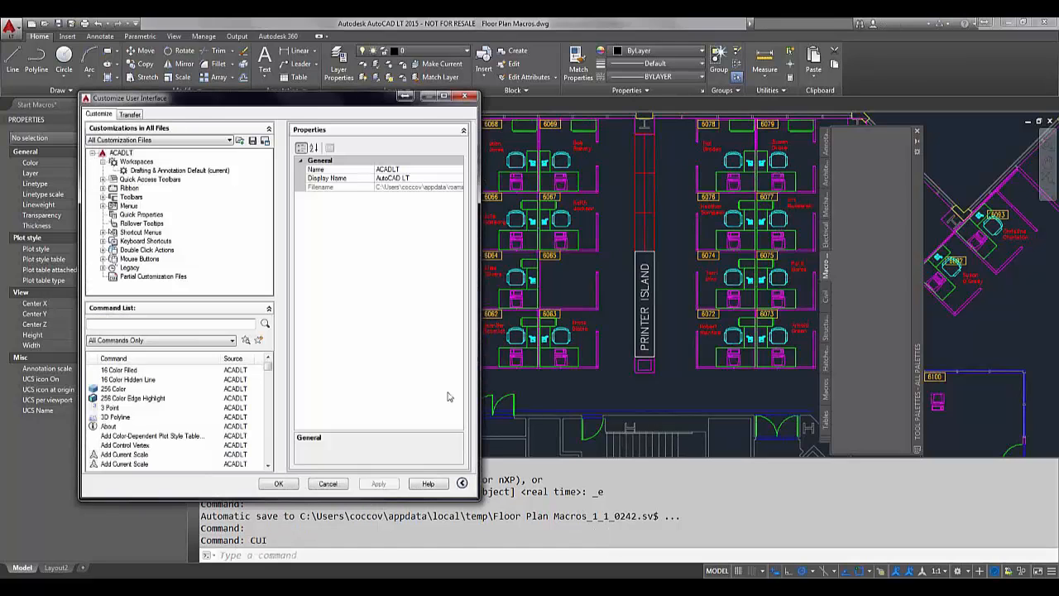
{"action": "left_click", "coordinate": [211, 320]}
{"action": "type", "text": "rec"}
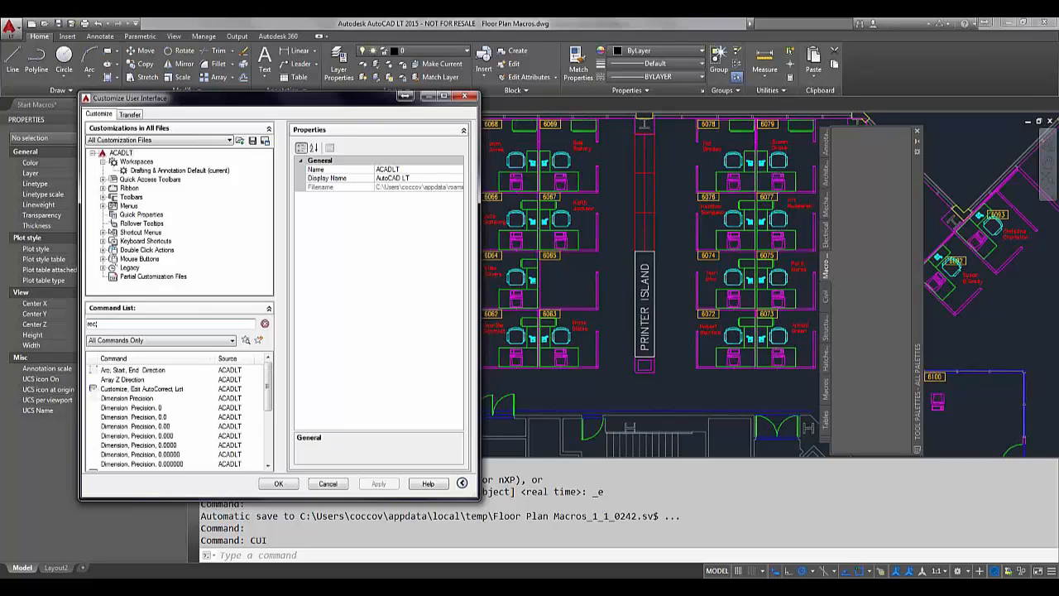
{"action": "type", "text": "tan"}
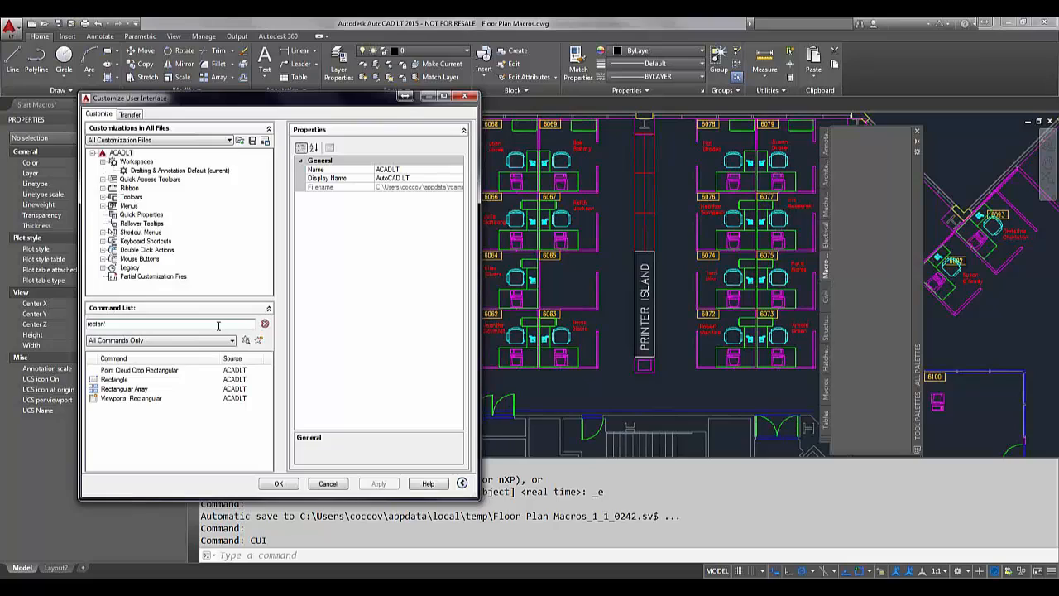
{"action": "mouse_move", "coordinate": [113, 384]}
{"action": "left_mouse_down"}
{"action": "mouse_move", "coordinate": [125, 395]}
{"action": "mouse_move", "coordinate": [663, 280]}
{"action": "mouse_move", "coordinate": [863, 179]}
{"action": "left_mouse_up"}
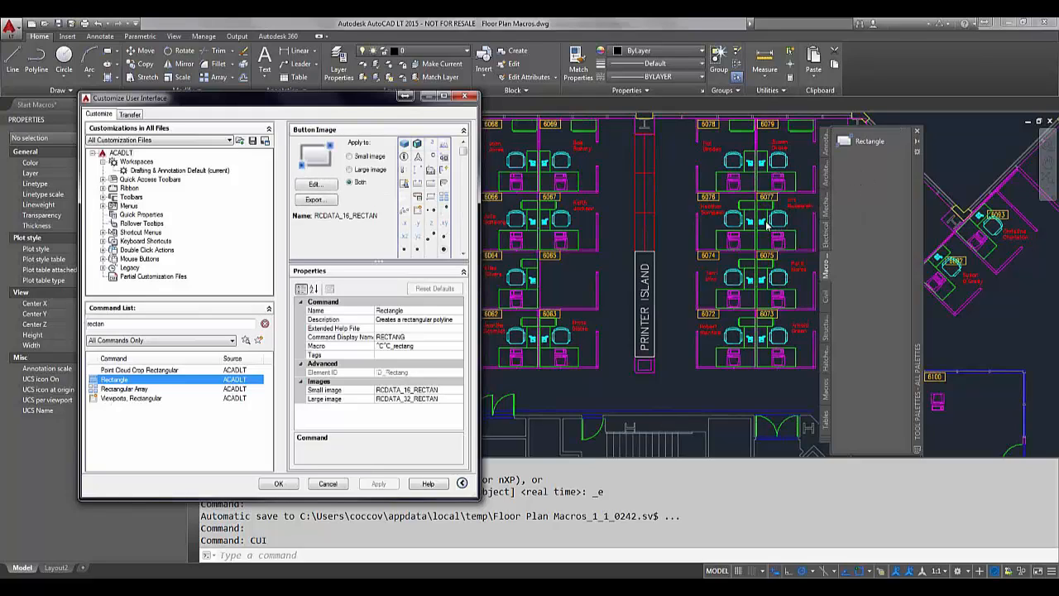
{"action": "left_click", "coordinate": [278, 484]}
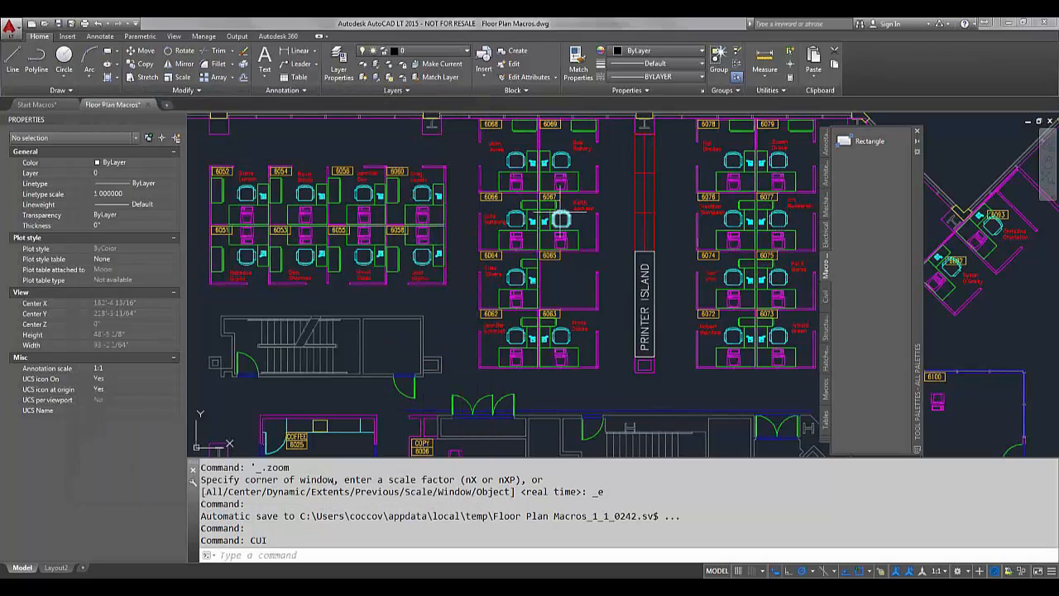
Use the palette's Rectangle tool to draw a small freehand rectangle in the upper middle of the Start Macros drawing.
{"action": "left_click", "coordinate": [37, 105]}
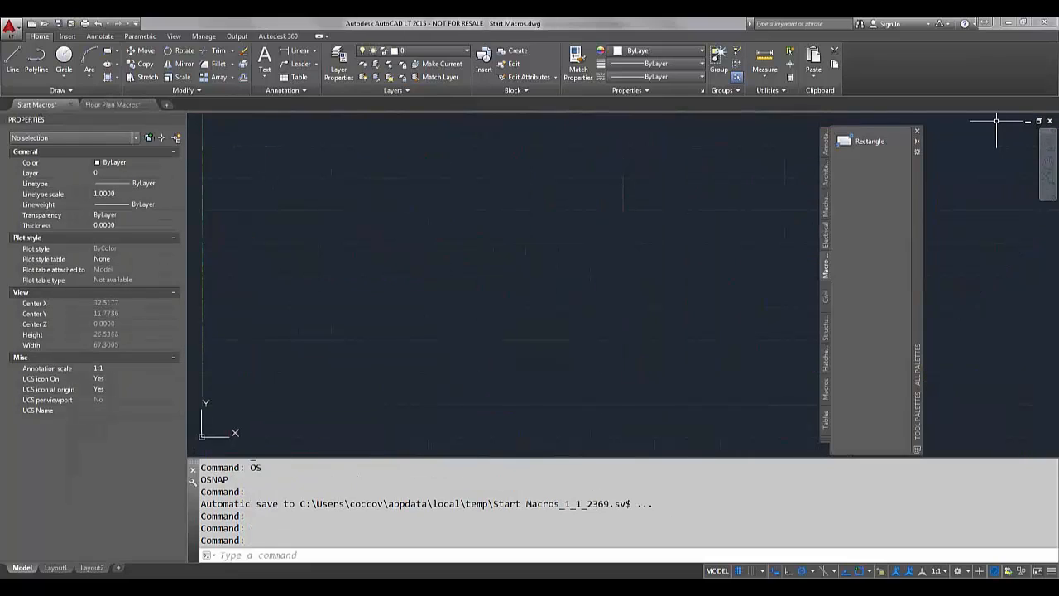
{"action": "left_click", "coordinate": [857, 147]}
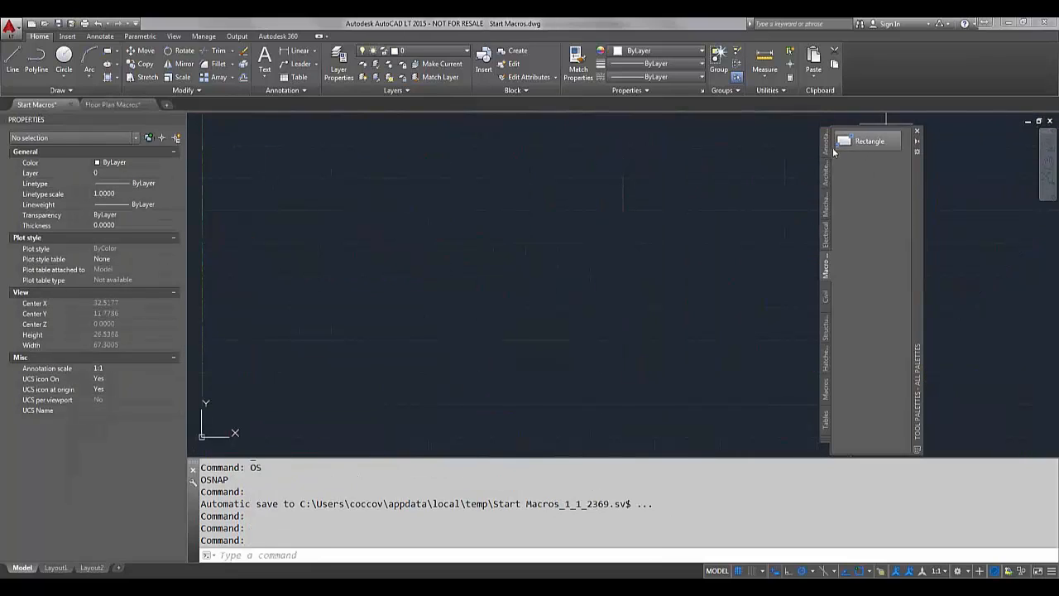
{"action": "left_click", "coordinate": [474, 156]}
{"action": "left_click", "coordinate": [544, 175]}
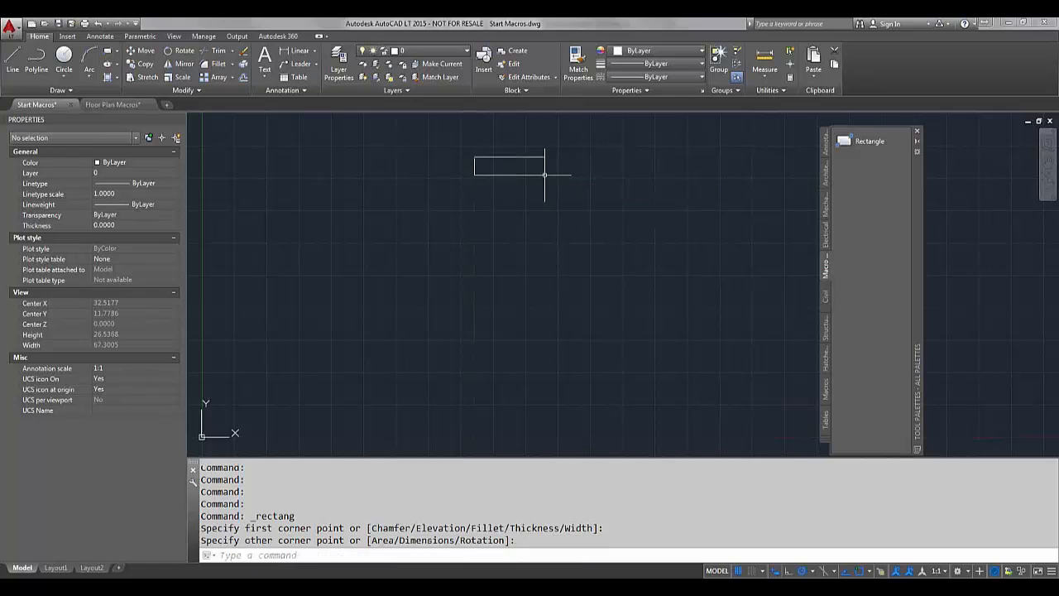
Open the palette Rectangle tool's properties and copy the macro ^C^C^C_rectang;0,0;4,2; from macros.txt in TextPad.
{"action": "right_click", "coordinate": [844, 145]}
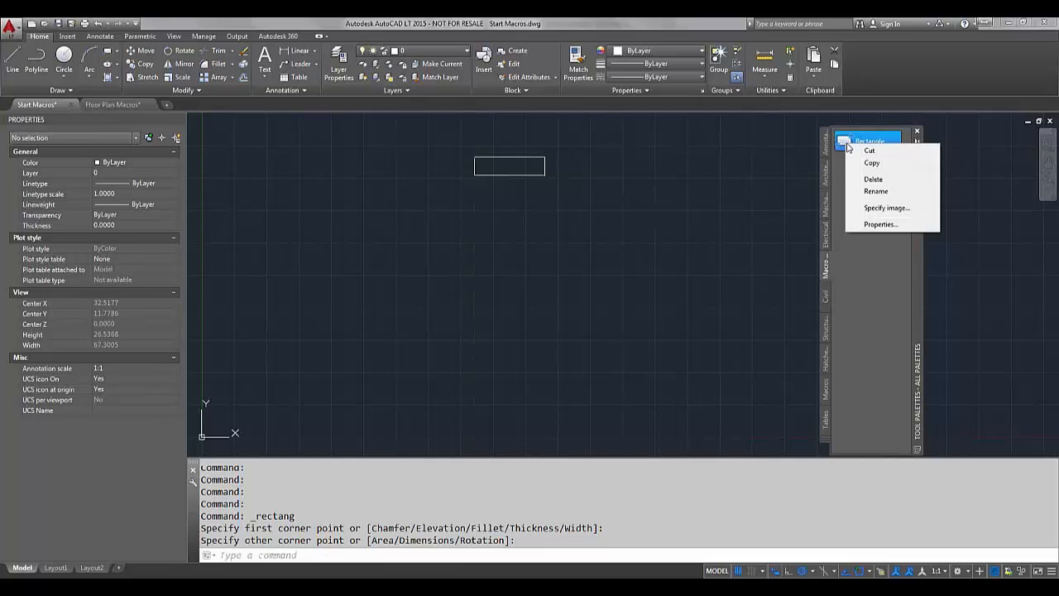
{"action": "left_click", "coordinate": [876, 224]}
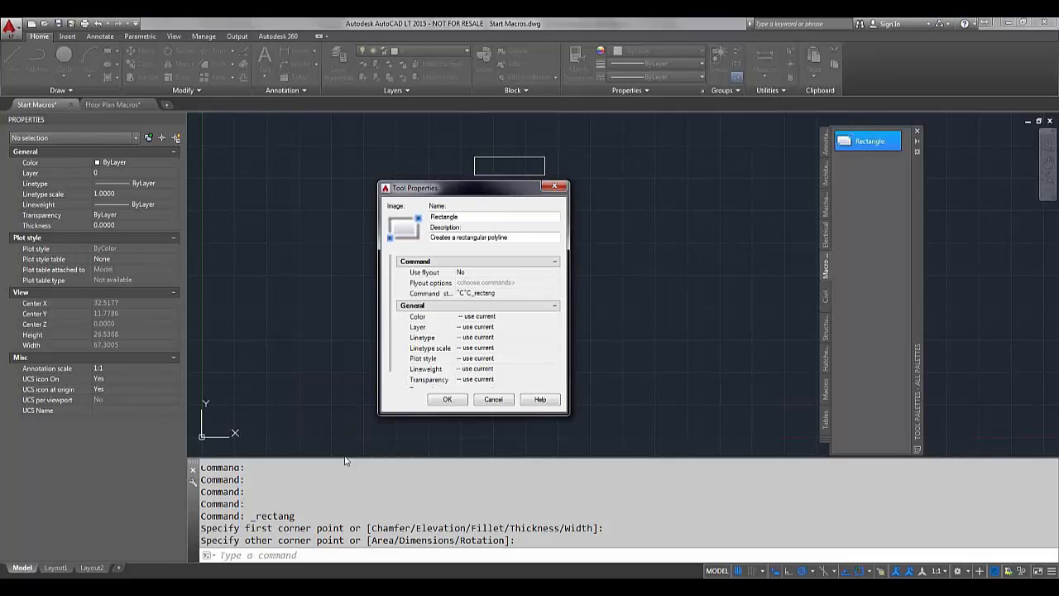
{"action": "left_click", "coordinate": [387, 588]}
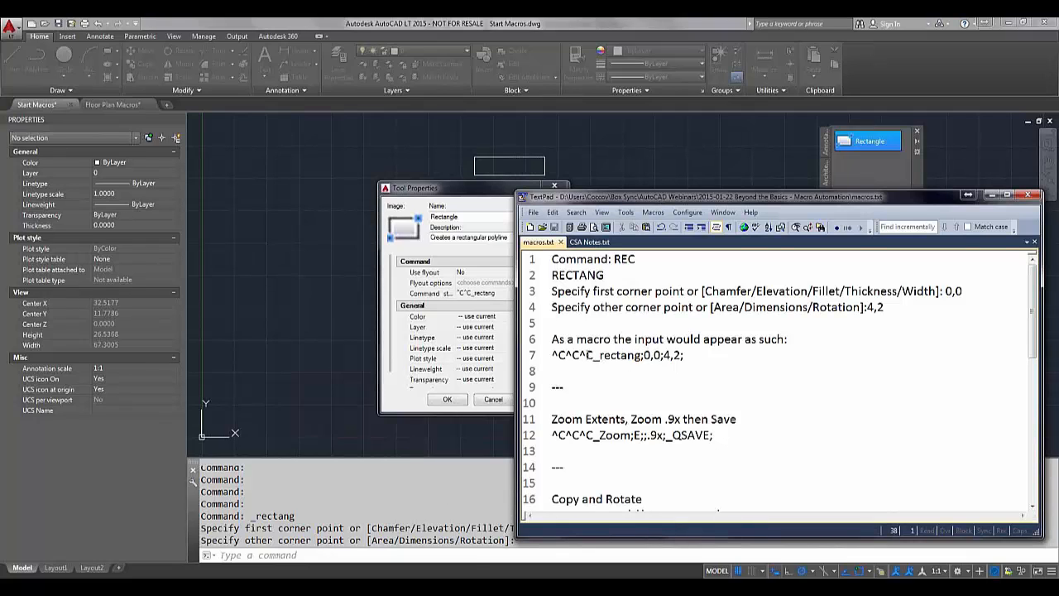
{"action": "left_click_drag", "start_coordinate": [593, 354], "coordinate": [551, 355]}
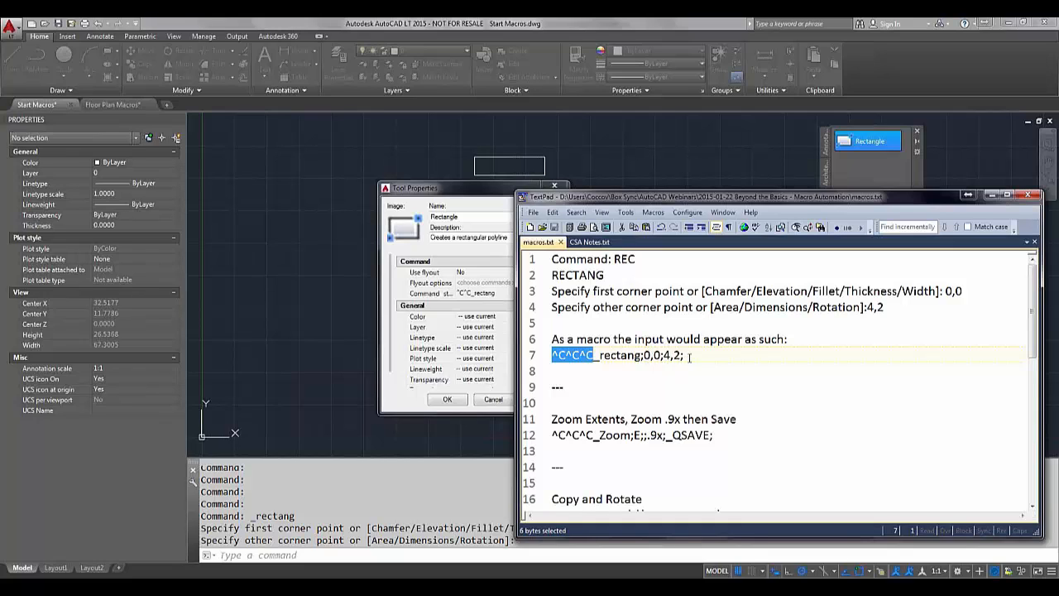
{"action": "left_click_drag", "start_coordinate": [685, 356], "coordinate": [551, 356]}
{"action": "key", "text": "ctrl+c"}
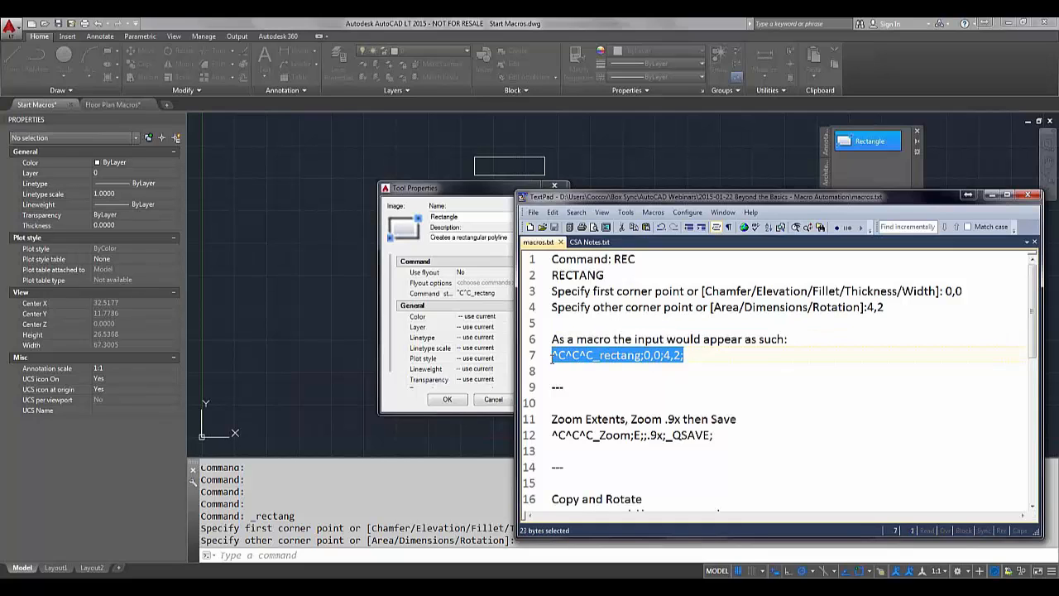
{"action": "right_click", "coordinate": [567, 362]}
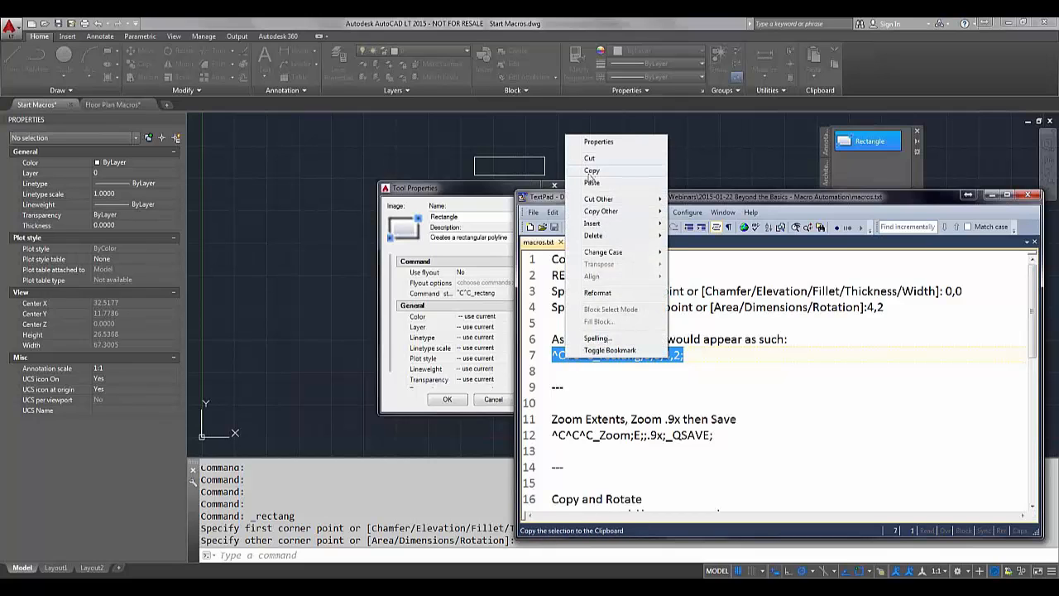
{"action": "left_click", "coordinate": [589, 171]}
Set the Rectangle tool's command string to ^C^C^C_rectang;0,0;4,2; and run the tool to draw a rectangle from 0,0 to 4,2.
{"action": "left_click_drag", "start_coordinate": [469, 192], "coordinate": [441, 195]}
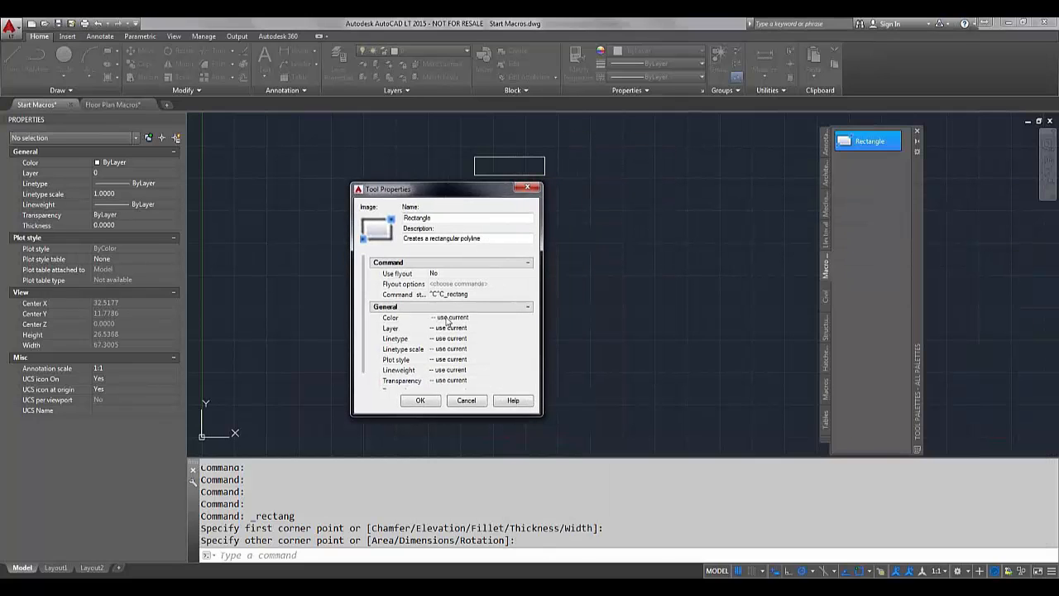
{"action": "left_click", "coordinate": [472, 295]}
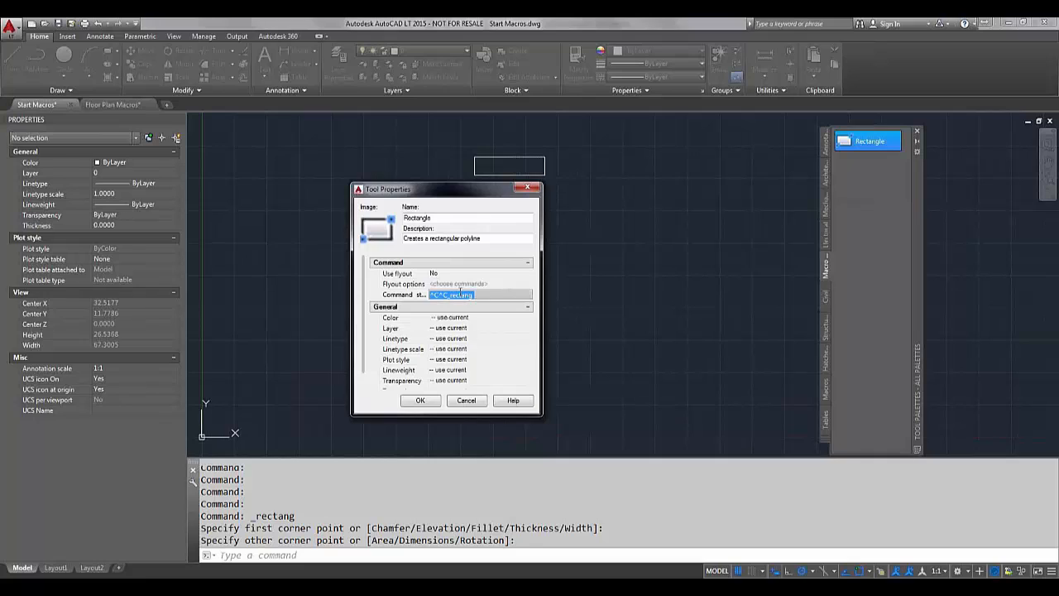
{"action": "right_click", "coordinate": [460, 290]}
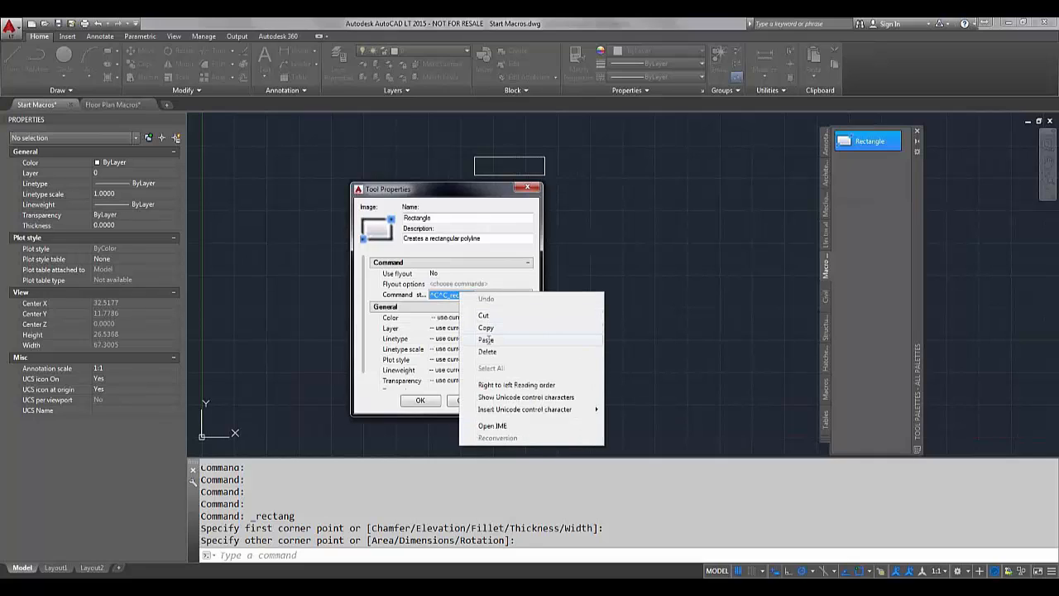
{"action": "left_click", "coordinate": [485, 340]}
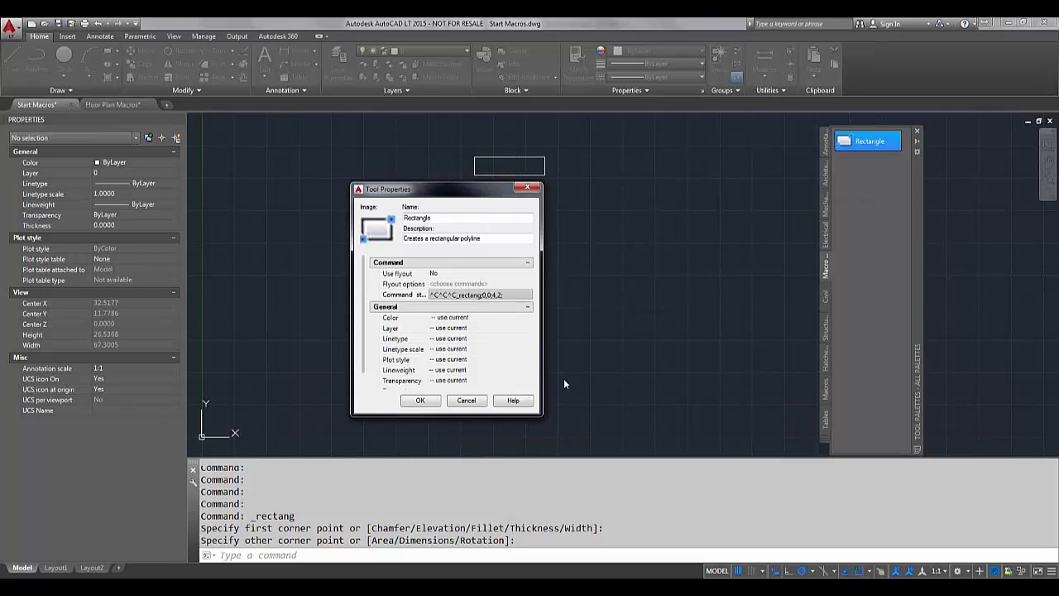
{"action": "left_click", "coordinate": [430, 401]}
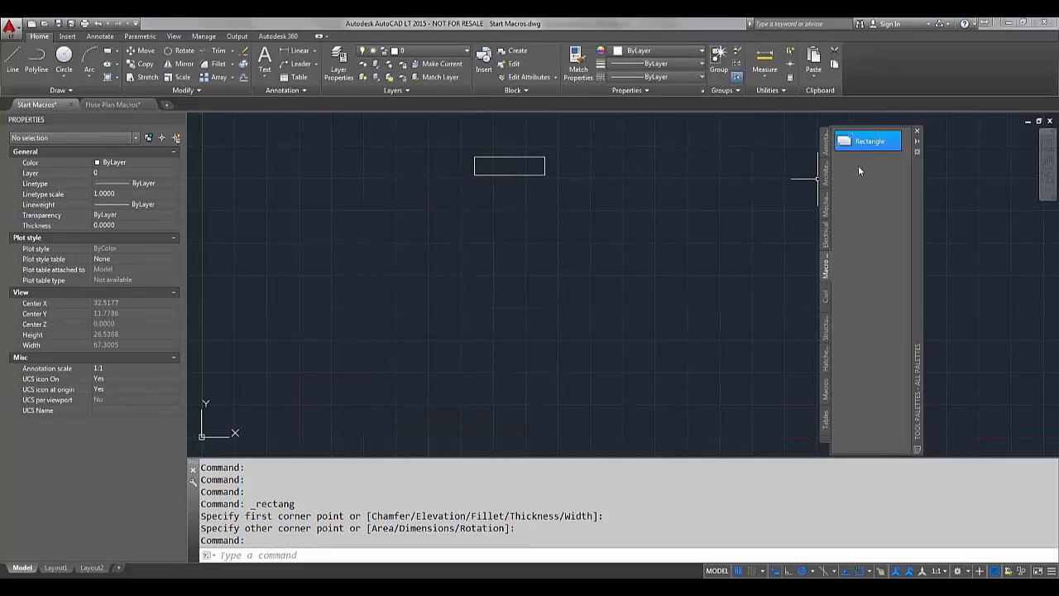
{"action": "left_click", "coordinate": [870, 142]}
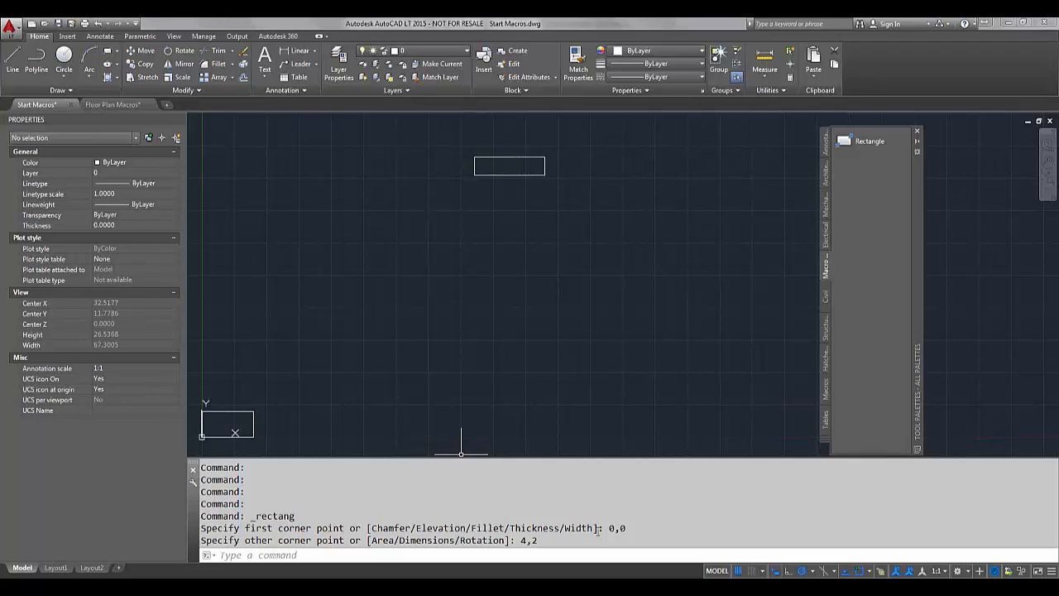
Examine the command-line options of the -LAYER command and leave it without choosing one.
{"action": "type", "text": "-LA"}
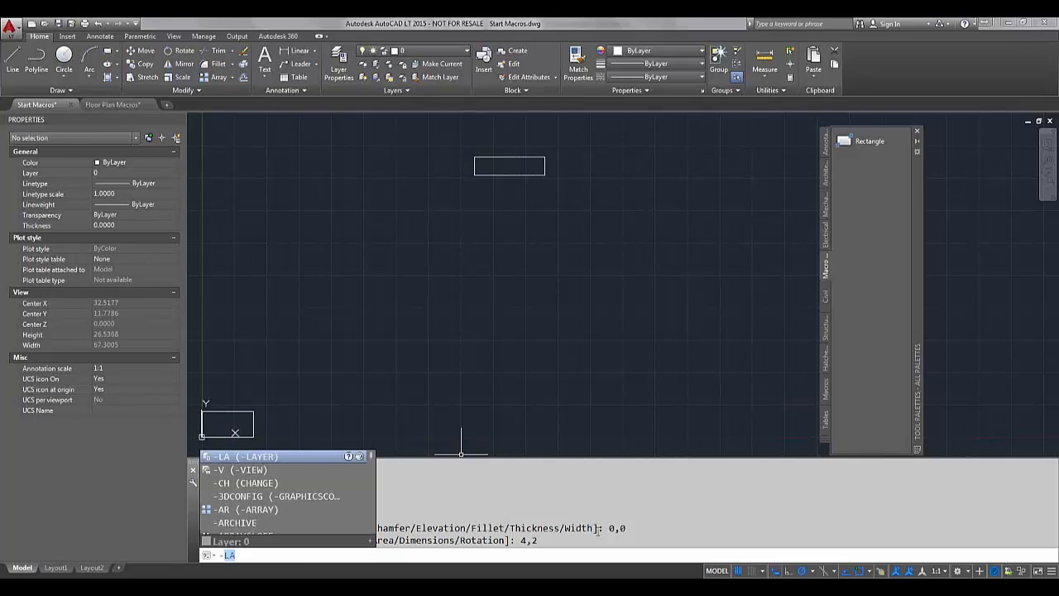
{"action": "key", "text": "Return"}
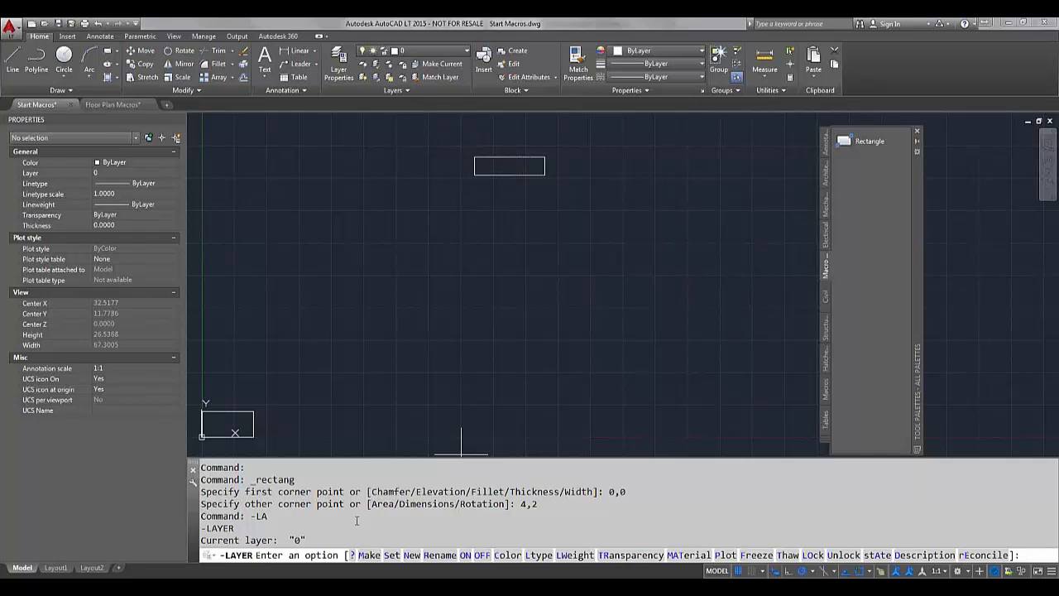
{"action": "key", "text": "Escape"}
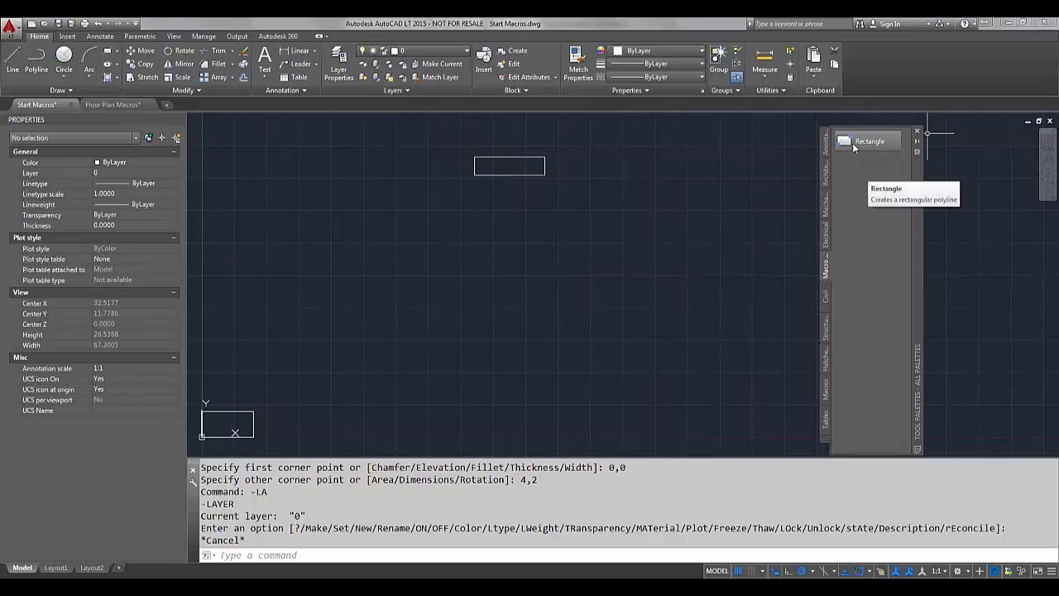
Duplicate the Rectangle tool on the palette, placing the copy directly below the original.
{"action": "left_click_drag", "start_coordinate": [854, 147], "coordinate": [857, 176]}
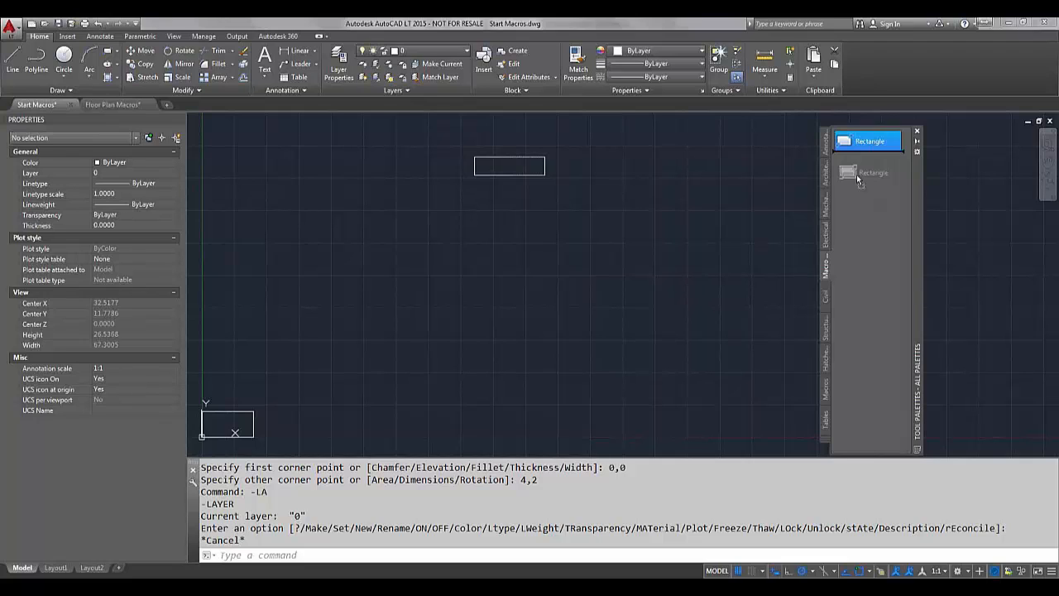
{"action": "right_click_drag", "start_coordinate": [857, 177], "coordinate": [858, 173]}
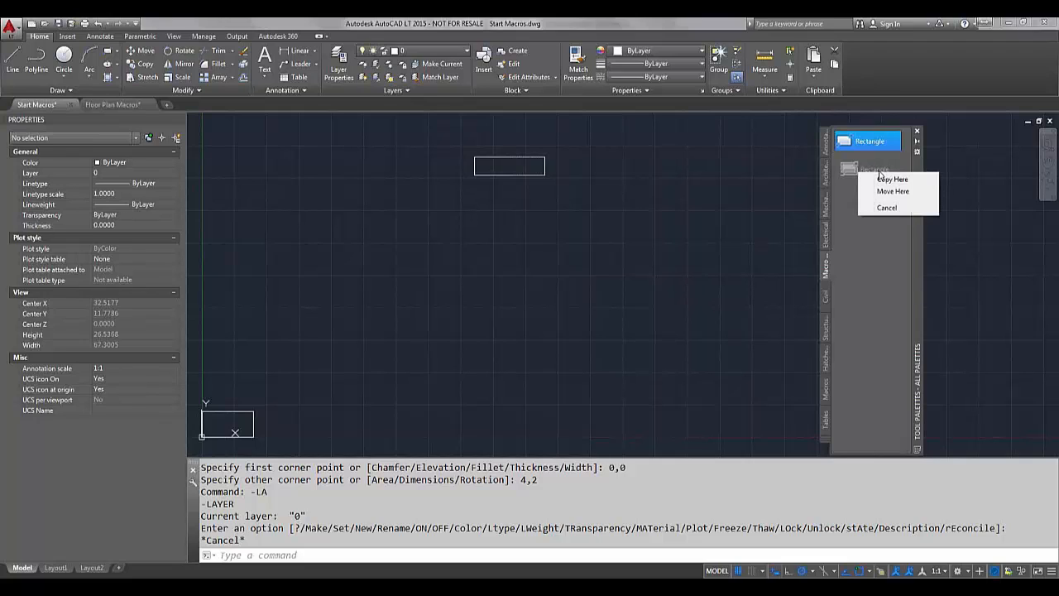
{"action": "left_click", "coordinate": [882, 179]}
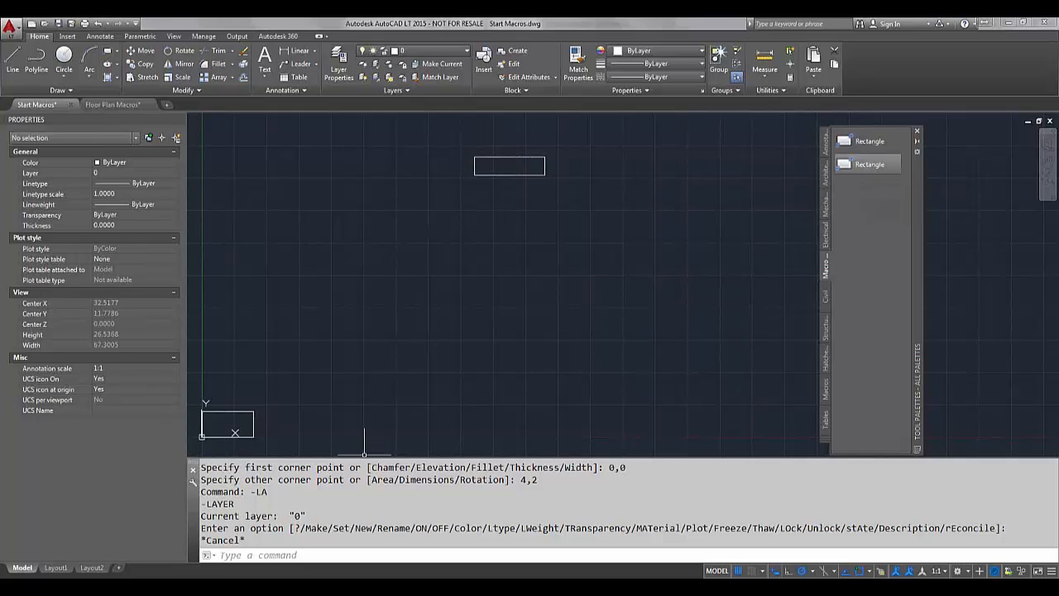
Switch to TextPad and copy the Settings macro ^C^C^C_SNAP;Off;_GRID;Off;_DYNMODE;0;_NAVBAR;Off; from macros.txt.
{"action": "key", "text": "alt+Tab"}
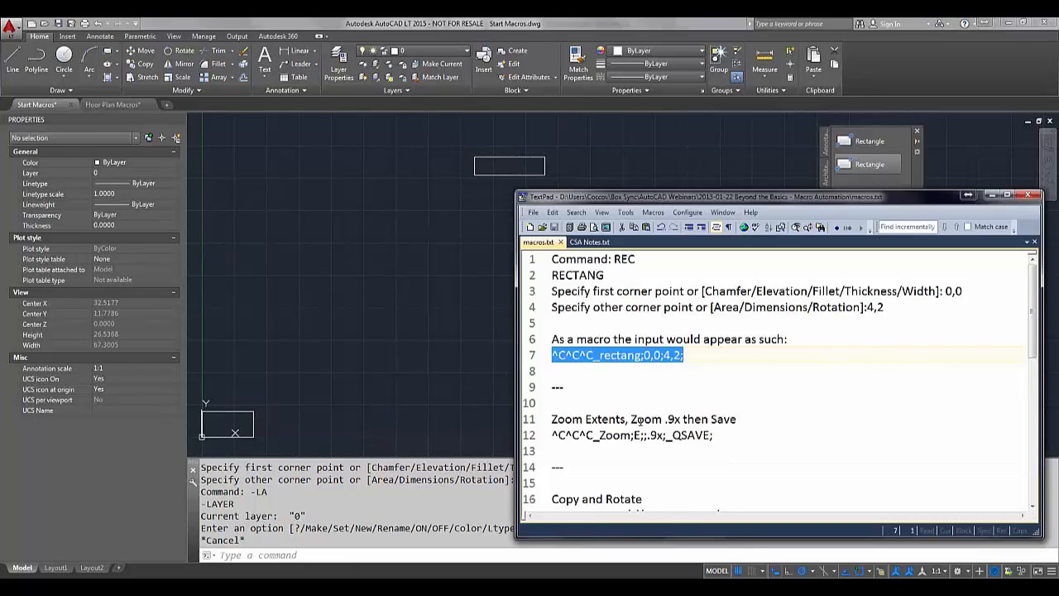
{"action": "scroll", "coordinate": [816, 426], "scroll_direction": "down", "scroll_amount": 2}
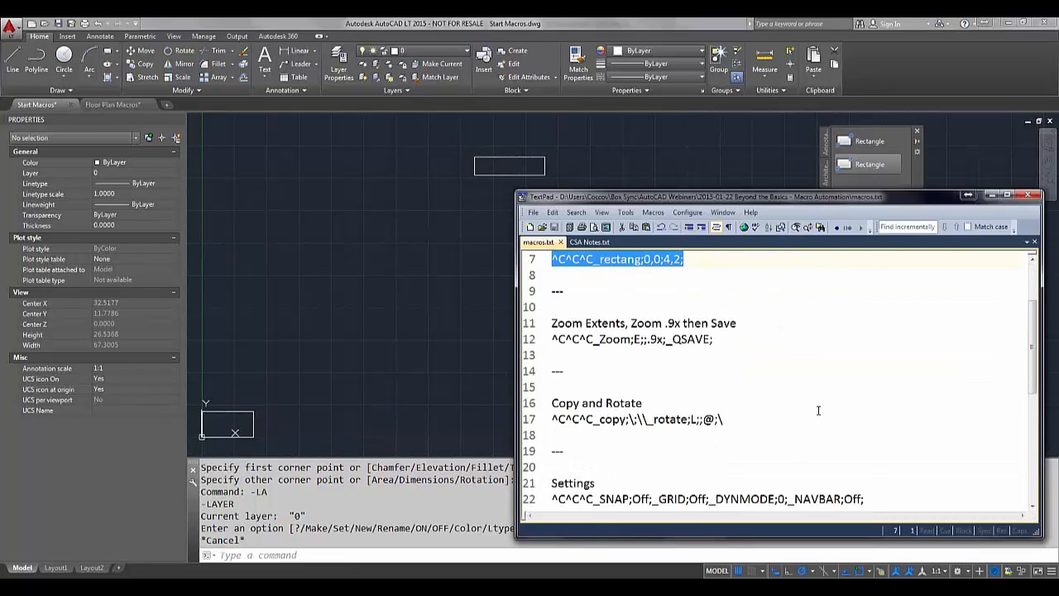
{"action": "scroll", "coordinate": [819, 410], "scroll_direction": "down", "scroll_amount": 2}
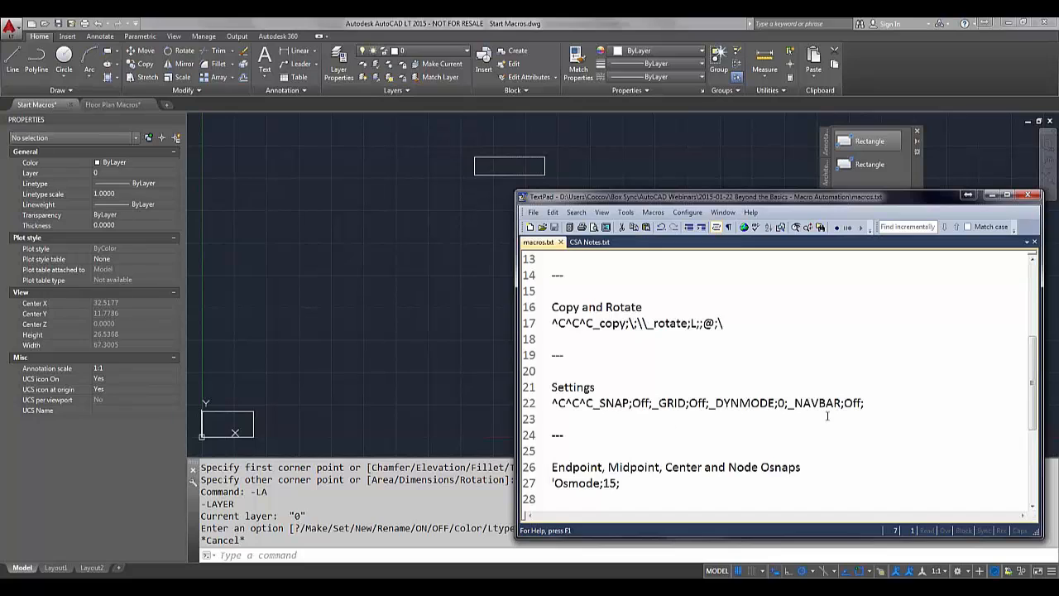
{"action": "left_click_drag", "start_coordinate": [891, 404], "coordinate": [564, 404]}
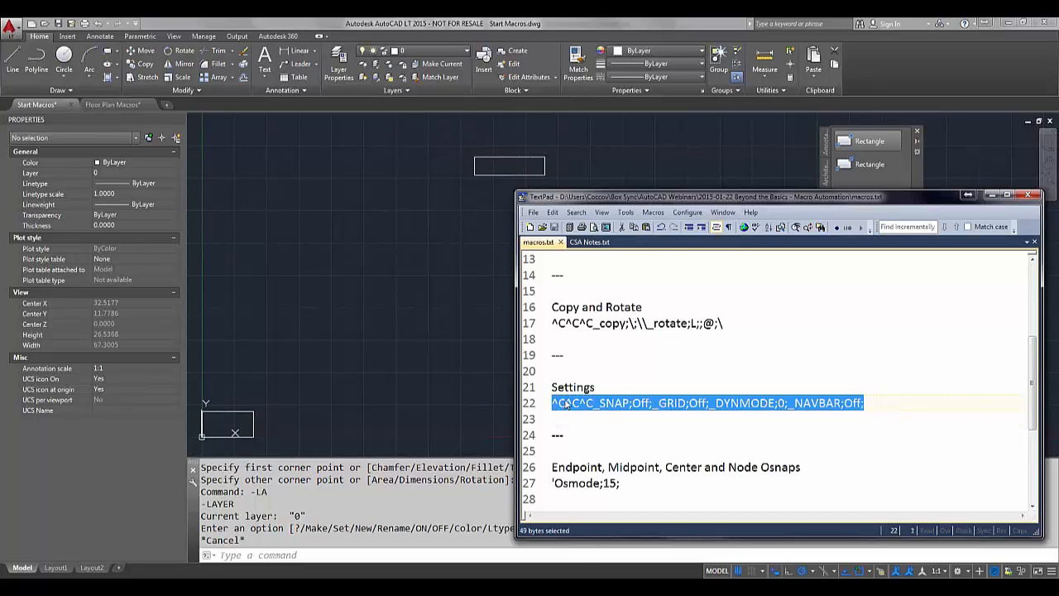
{"action": "right_click", "coordinate": [563, 403]}
{"action": "left_click", "coordinate": [594, 214]}
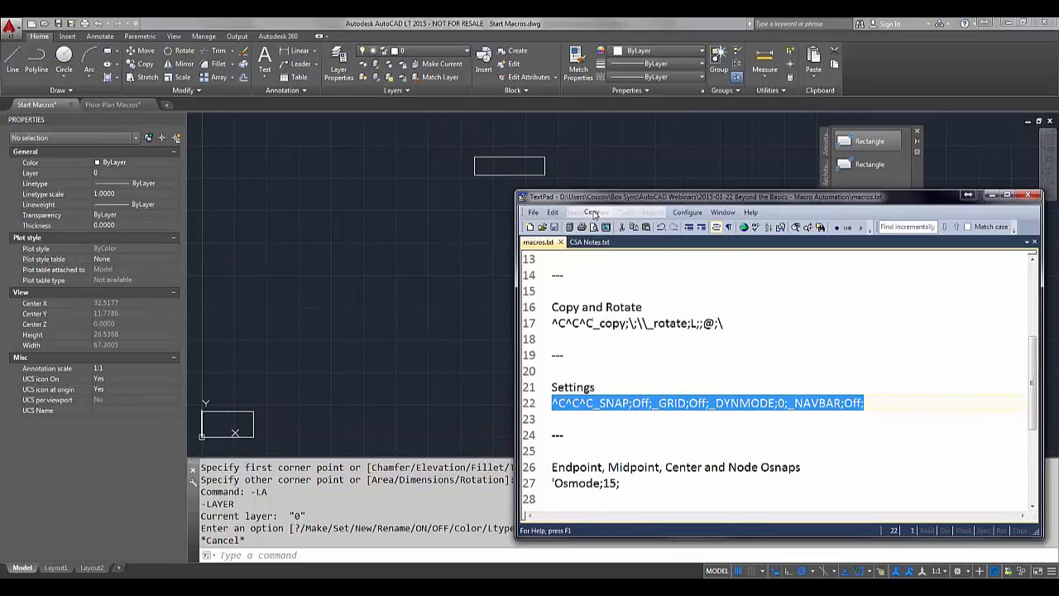
Back in AutoCAD LT, rename the duplicated Rectangle tool as settings and replace its command string with the copied ^C^C^C_SNAP;Off;_GRID;Off;_DYNMODE;0;_NAVBAR;Off; macro.
{"action": "left_click", "coordinate": [991, 195]}
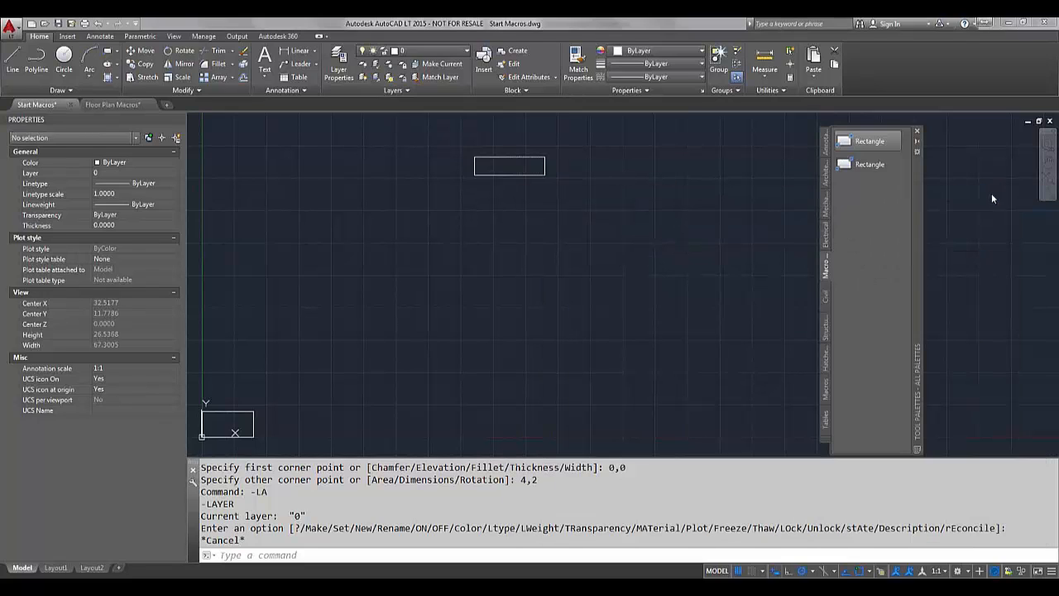
{"action": "right_click", "coordinate": [858, 166]}
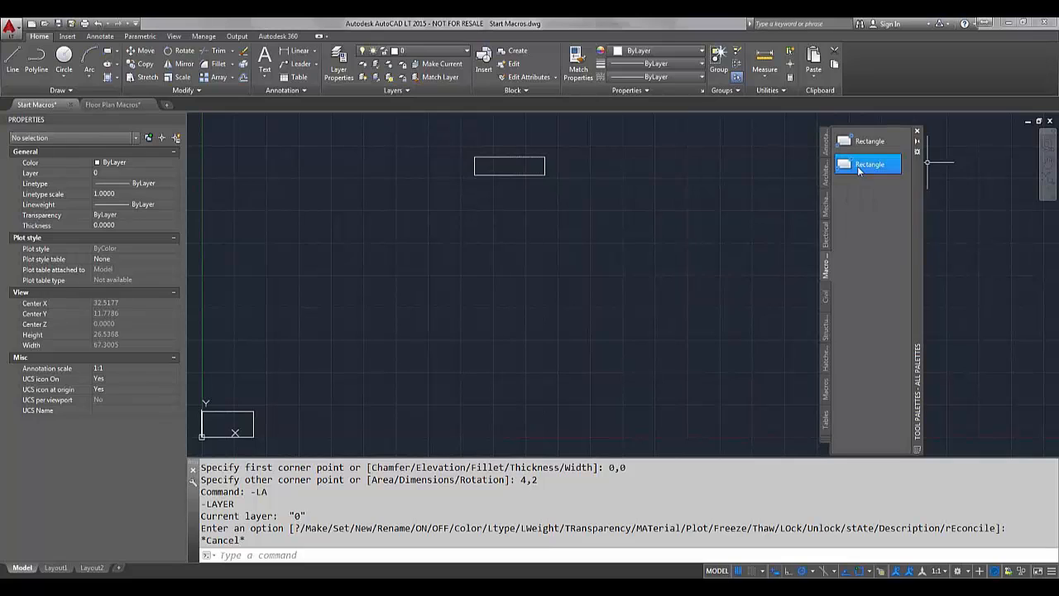
{"action": "left_click", "coordinate": [893, 248]}
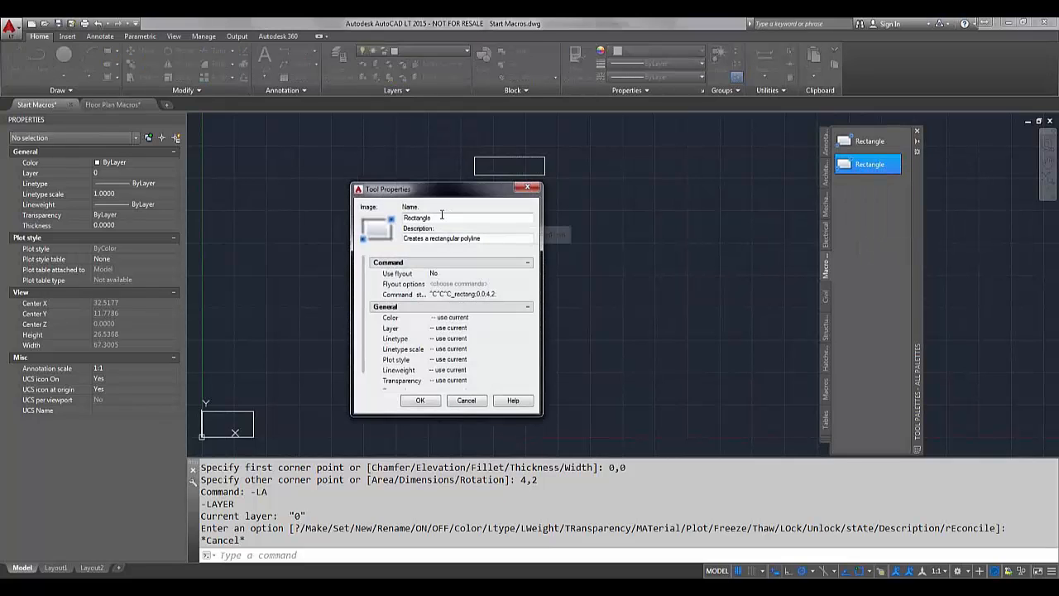
{"action": "left_click_drag", "start_coordinate": [445, 217], "coordinate": [339, 221]}
{"action": "type", "text": "settings"}
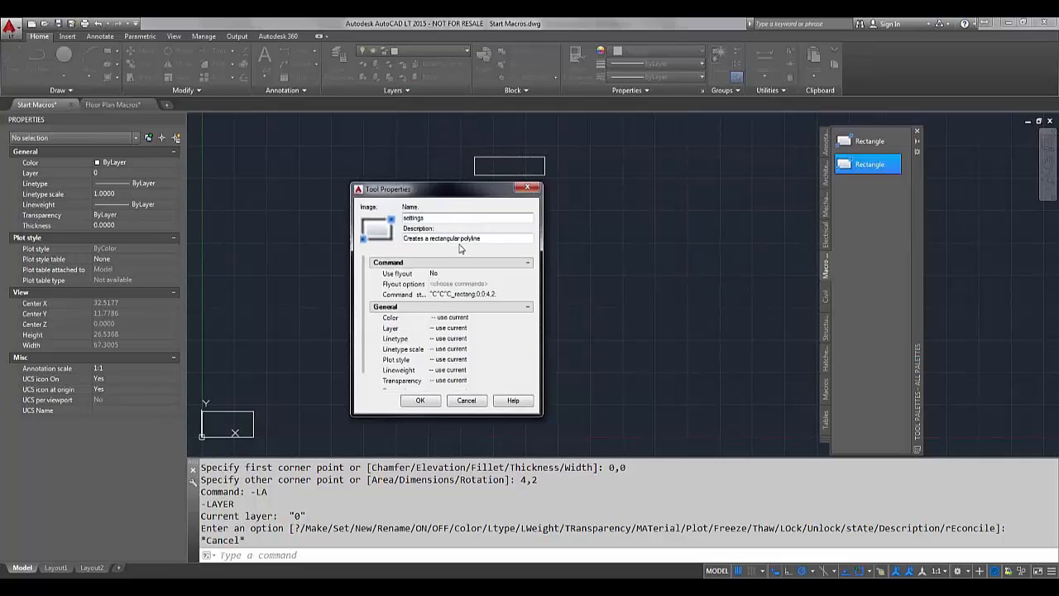
{"action": "left_click", "coordinate": [501, 294]}
{"action": "right_click", "coordinate": [500, 291]}
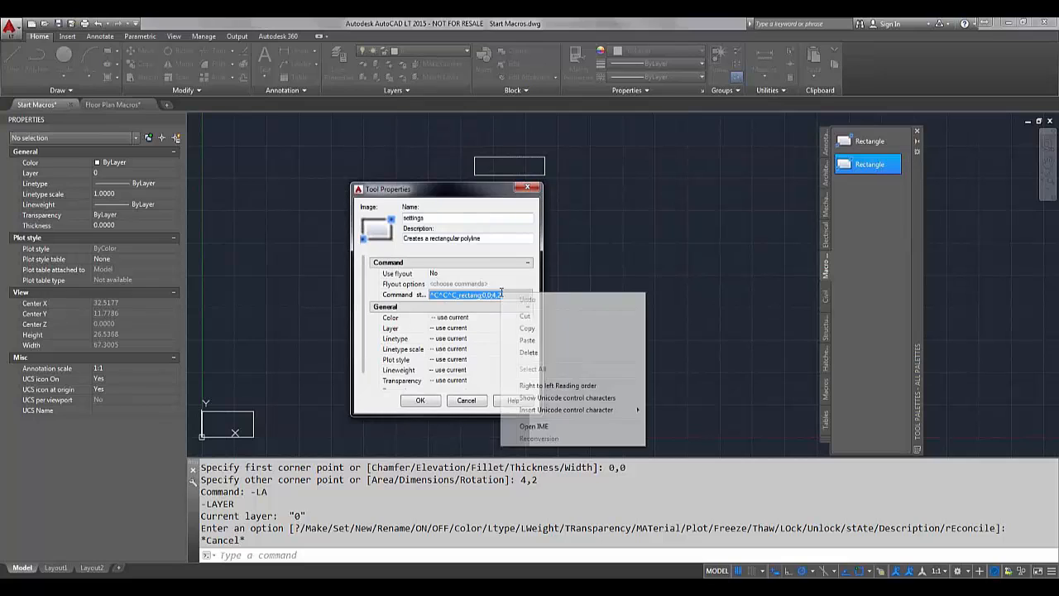
{"action": "left_click", "coordinate": [552, 341]}
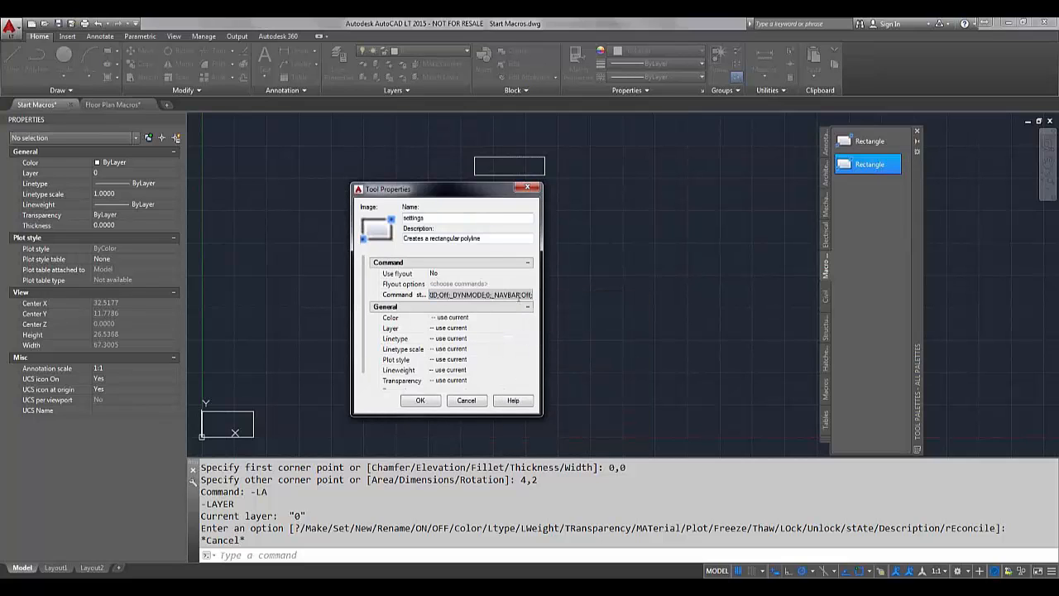
{"action": "left_click", "coordinate": [436, 399]}
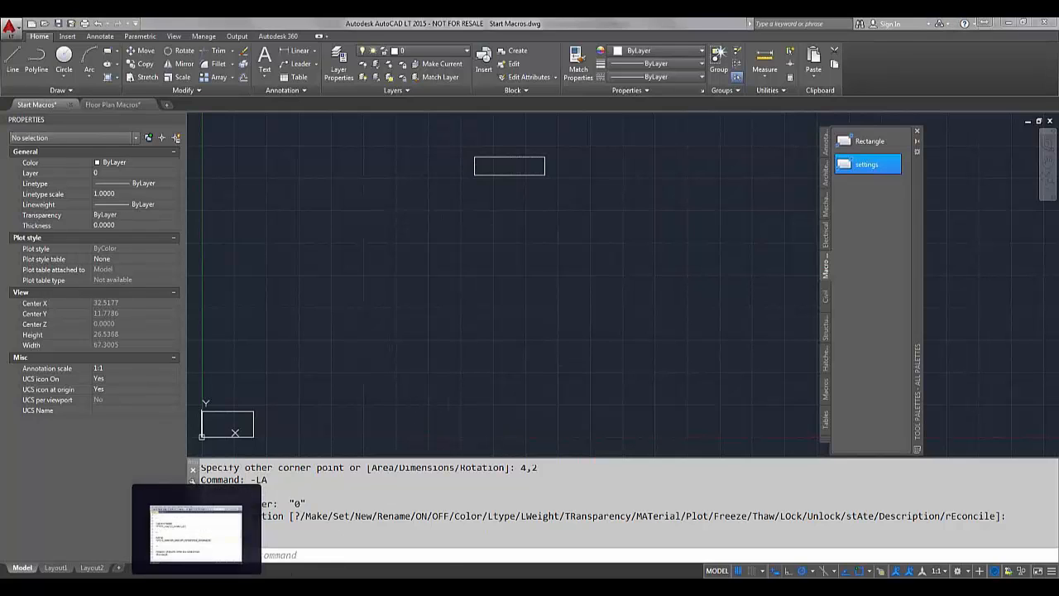
Switch to TextPad and examine the SNAP, GRID and DYNMODE parts of the Settings macro in macros.txt.
{"action": "left_click", "coordinate": [198, 589]}
{"action": "left_click", "coordinate": [625, 333]}
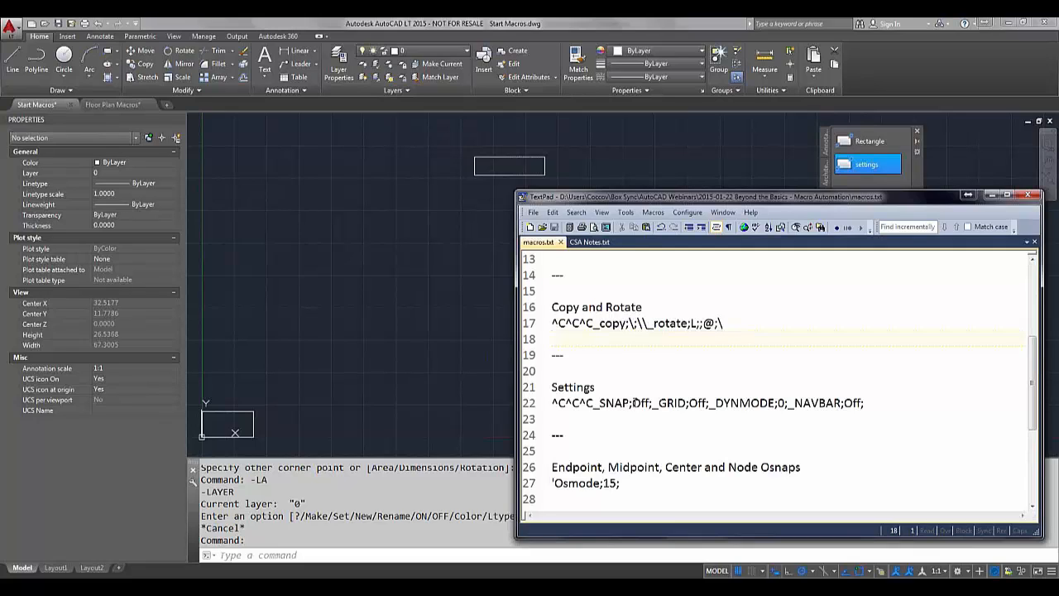
{"action": "left_click", "coordinate": [629, 402]}
{"action": "left_click", "coordinate": [649, 402]}
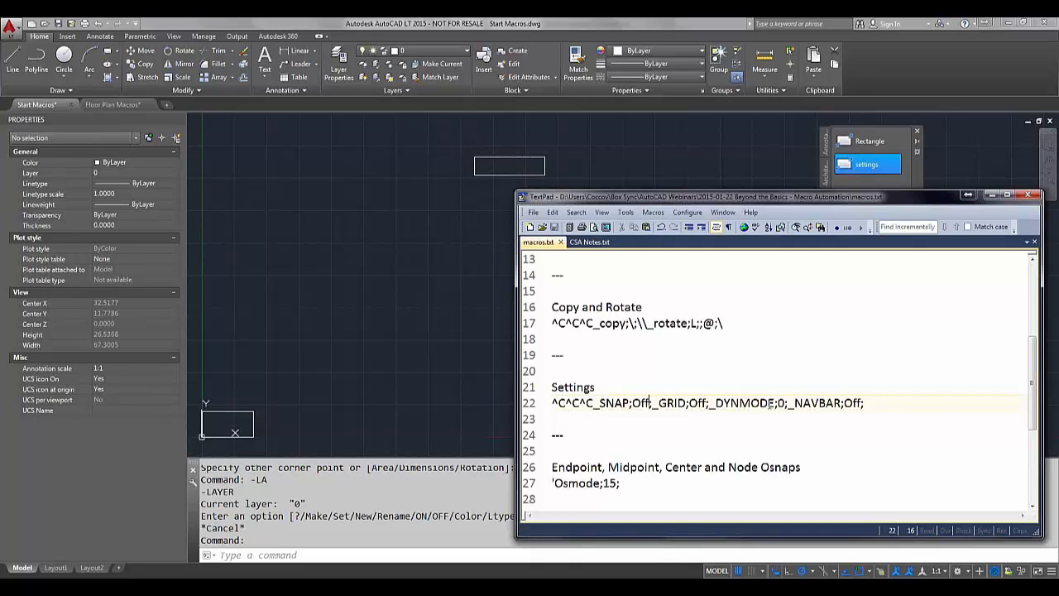
{"action": "left_click", "coordinate": [782, 403]}
Back in AutoCAD LT, look up the DYNMODE system variable's values in Help and cancel the command without entering a value.
{"action": "left_click", "coordinate": [405, 548]}
{"action": "type", "text": "DYN"}
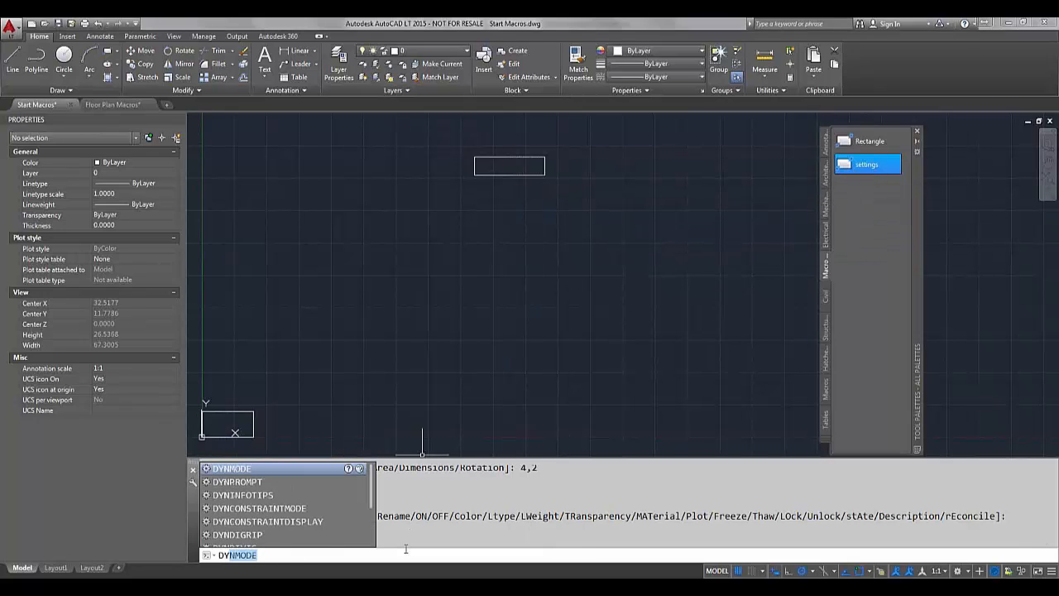
{"action": "key", "text": "Return"}
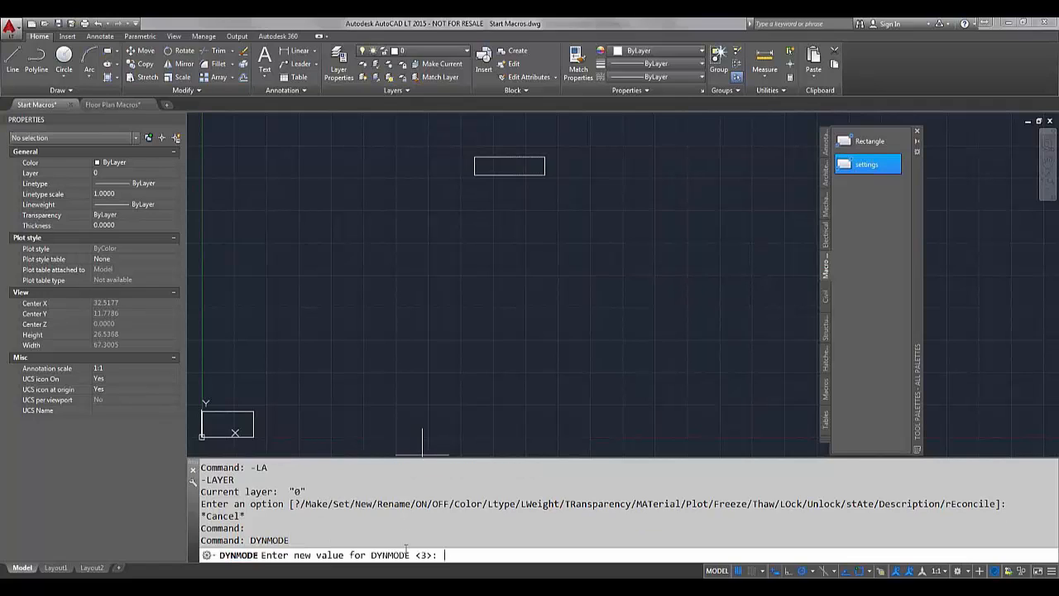
{"action": "key", "text": "F1"}
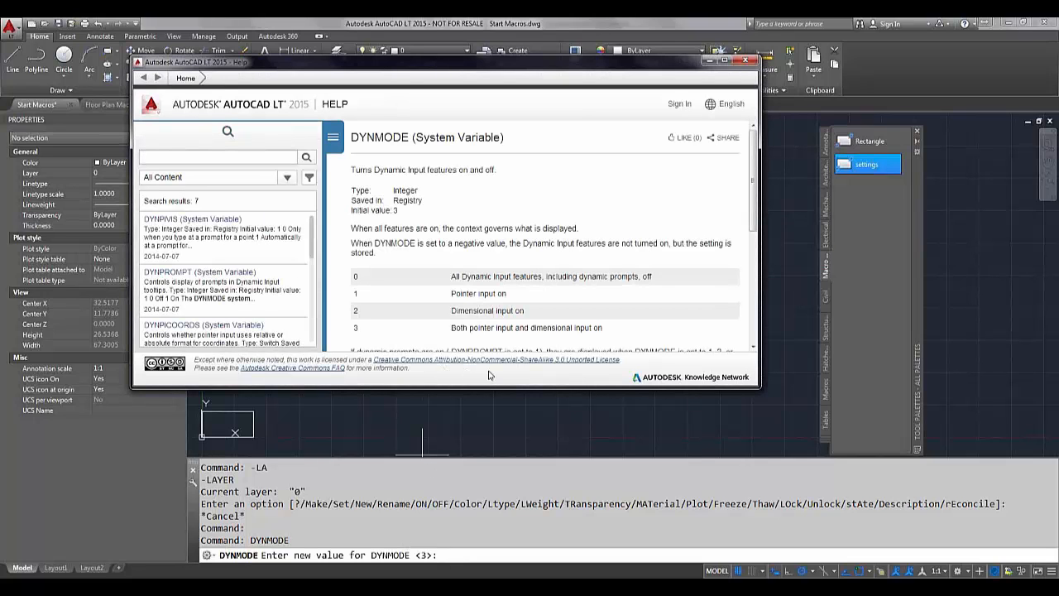
{"action": "left_click_drag", "start_coordinate": [500, 387], "coordinate": [491, 476]}
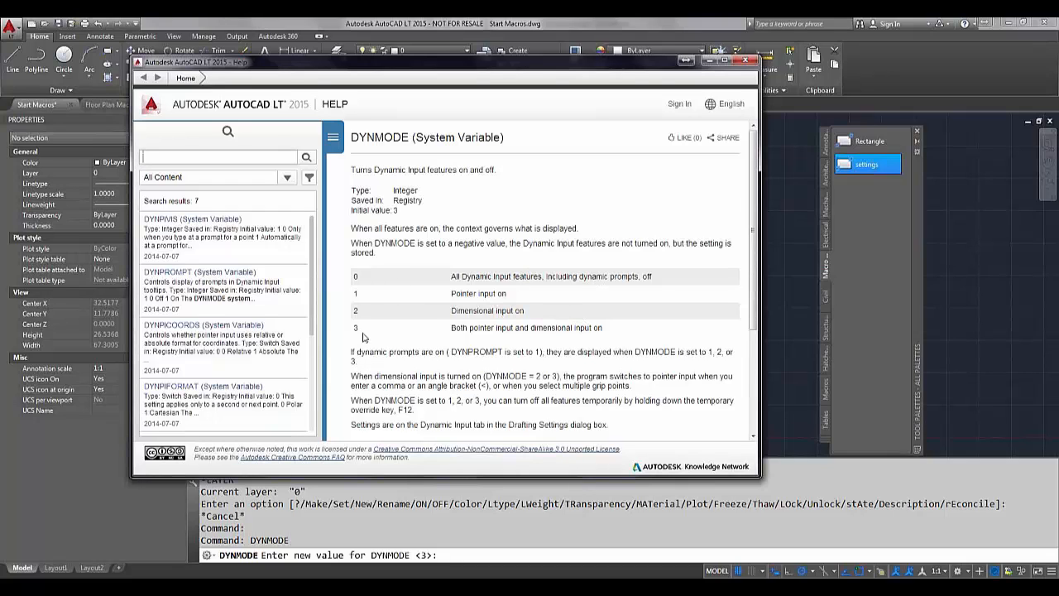
{"action": "left_click", "coordinate": [749, 62]}
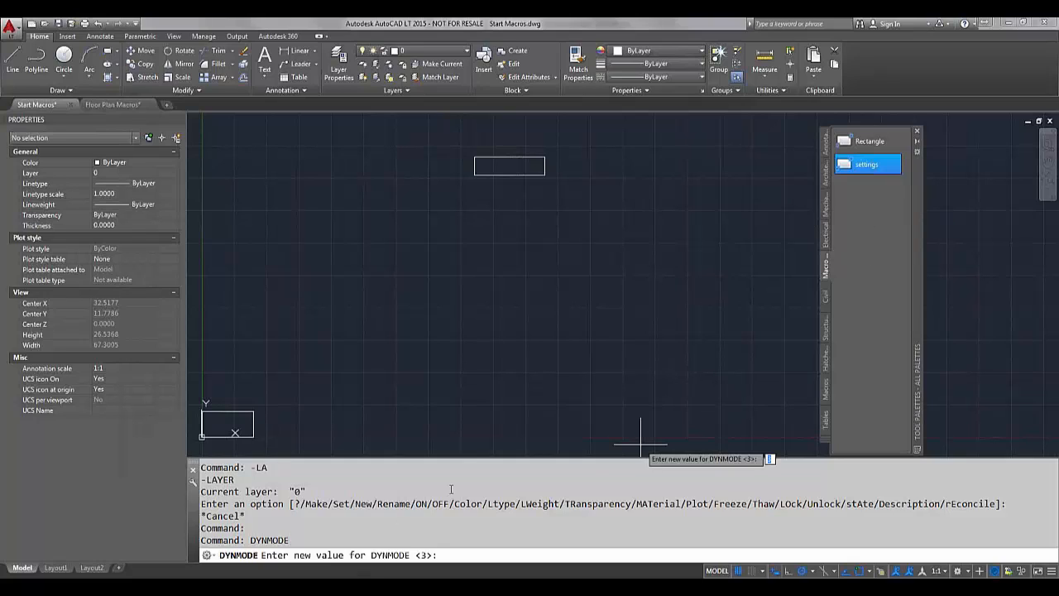
{"action": "key", "text": "Escape"}
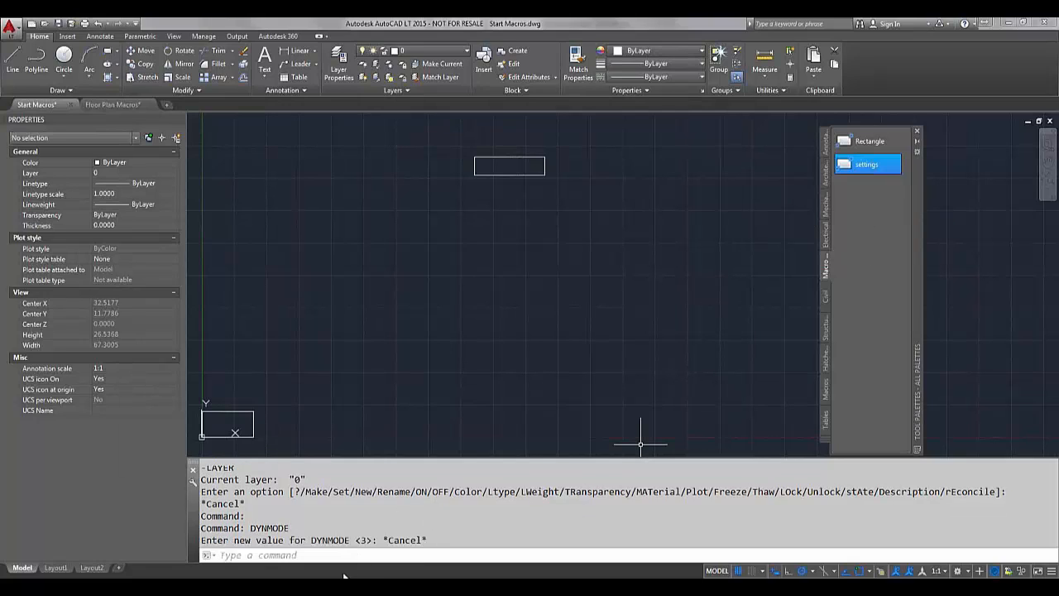
Run the settings tool from the palette and review the SNAP, GRID, DYNMODE and NAVBAR entries in the command history.
{"action": "key", "text": "alt+Tab"}
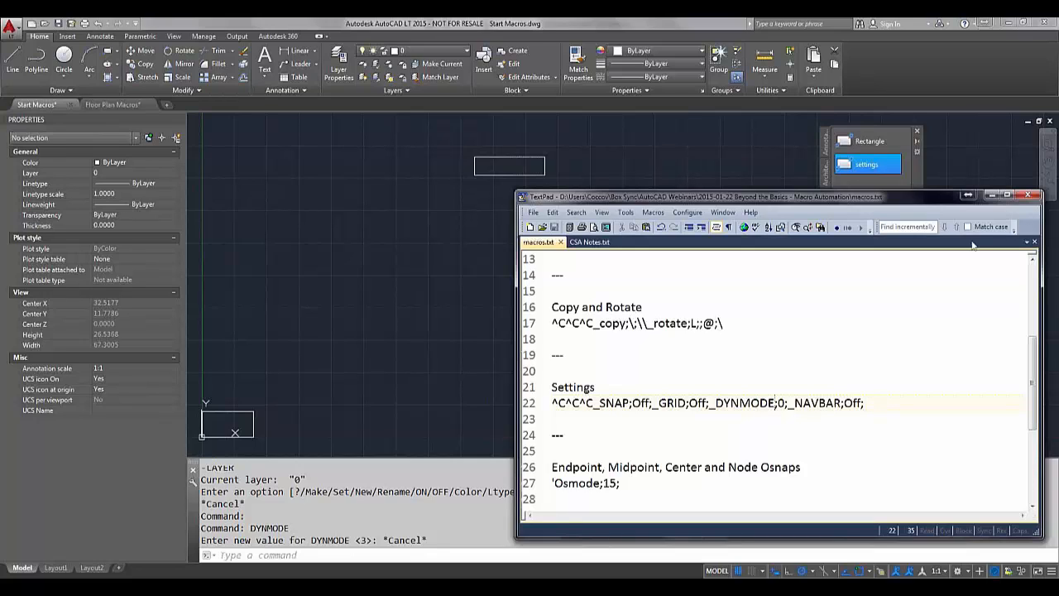
{"action": "left_click", "coordinate": [990, 195]}
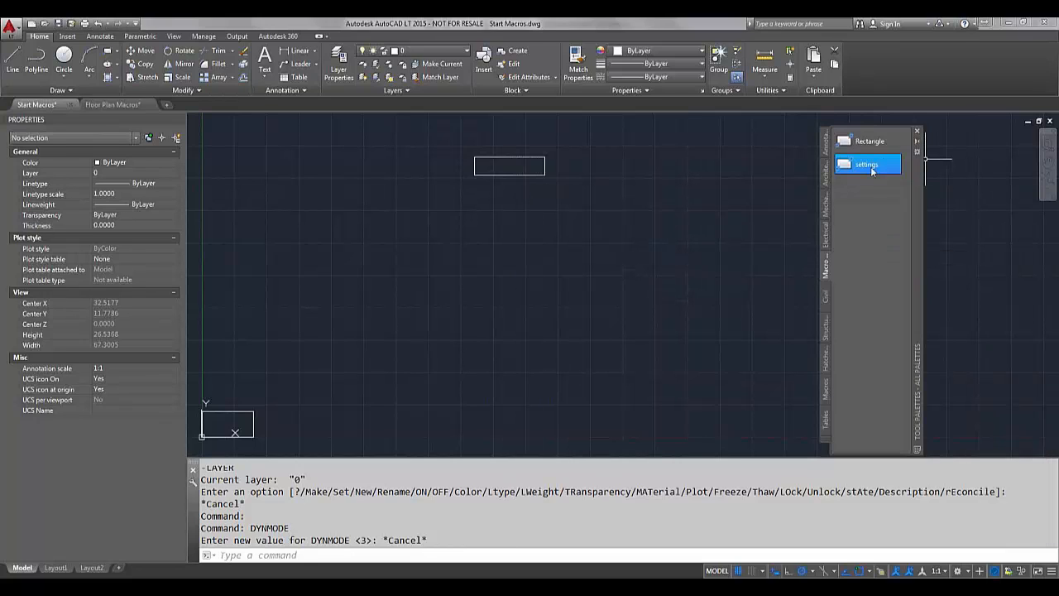
{"action": "left_click", "coordinate": [859, 163]}
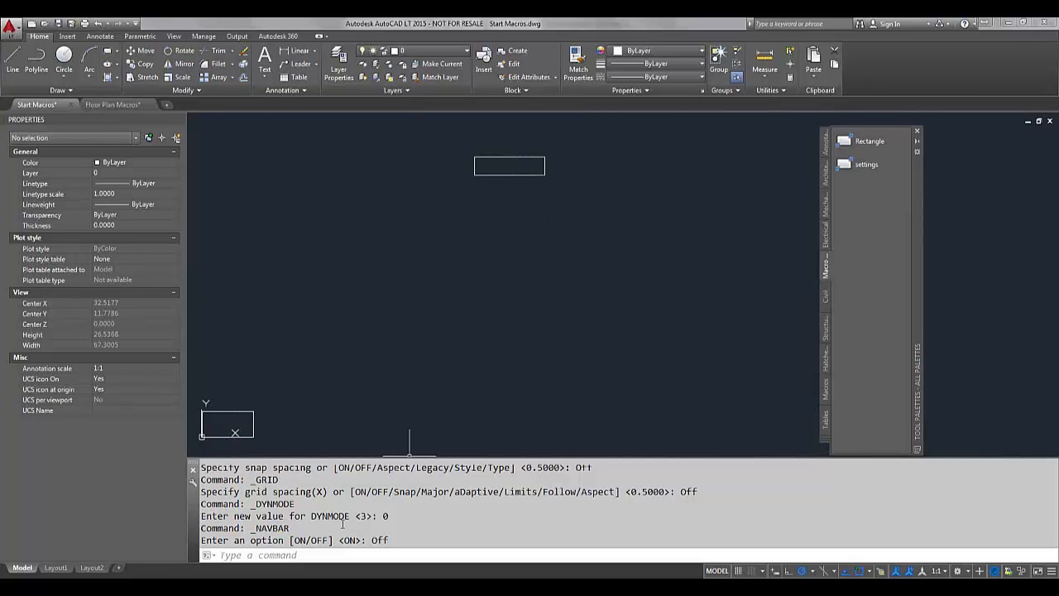
{"action": "scroll", "coordinate": [341, 523], "scroll_direction": "up", "scroll_amount": 1}
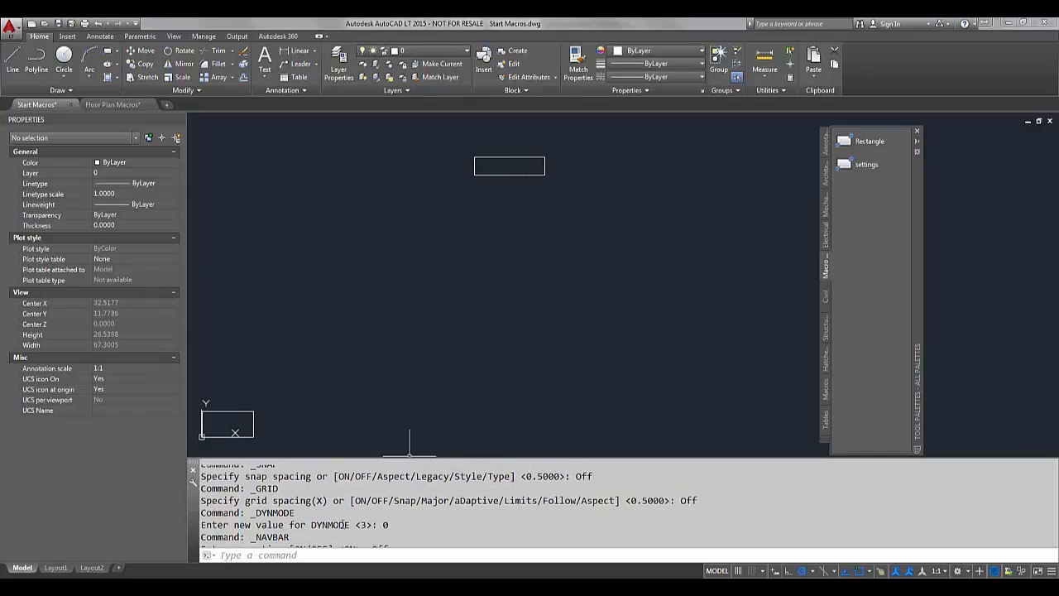
{"action": "scroll", "coordinate": [342, 524], "scroll_direction": "up", "scroll_amount": 2}
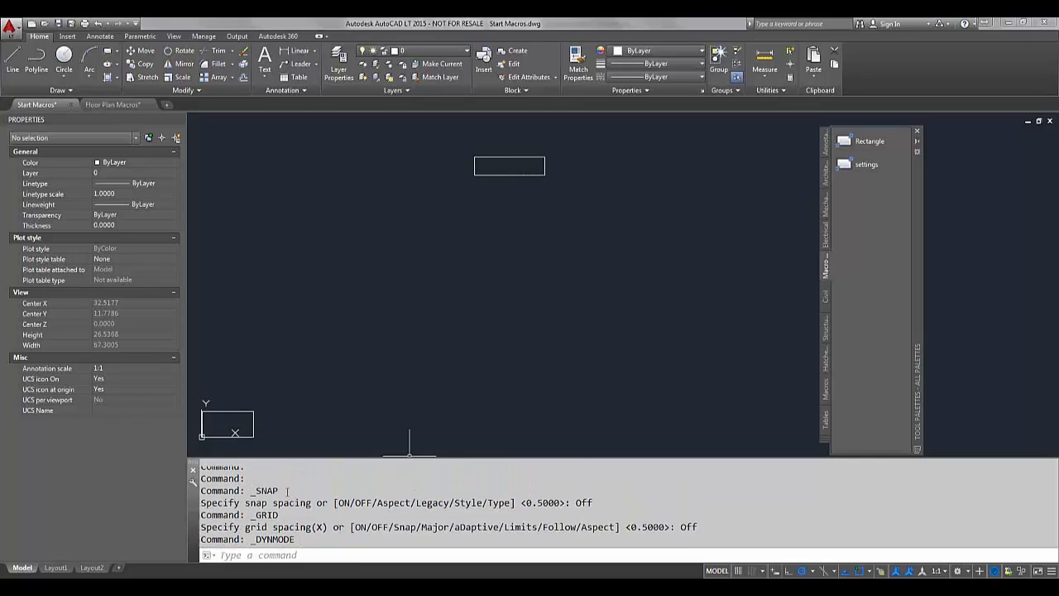
{"action": "scroll", "coordinate": [559, 502], "scroll_direction": "down", "scroll_amount": 3}
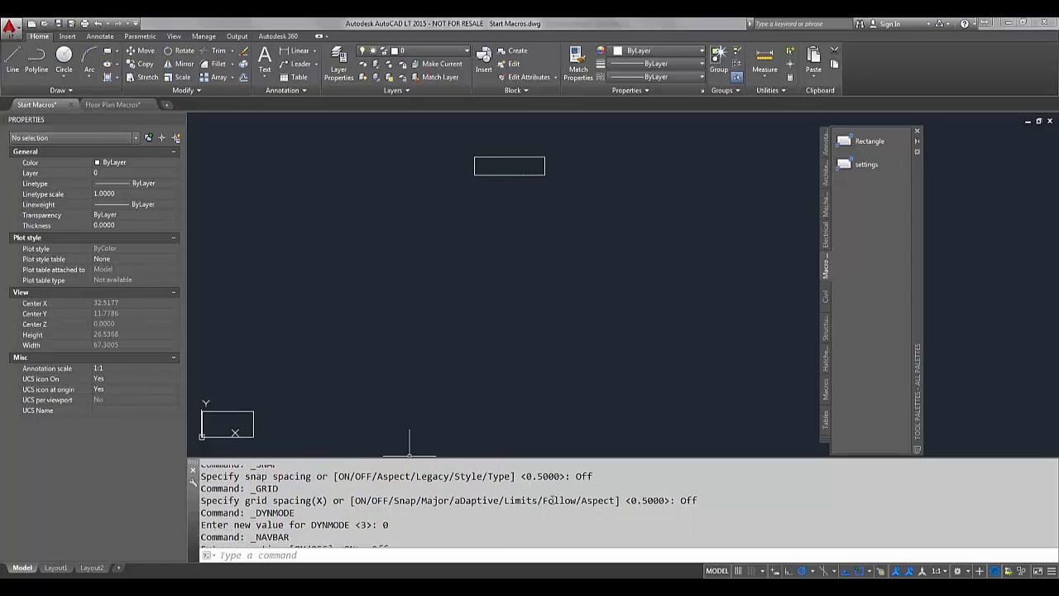
{"action": "scroll", "coordinate": [384, 507], "scroll_direction": "down", "scroll_amount": 1}
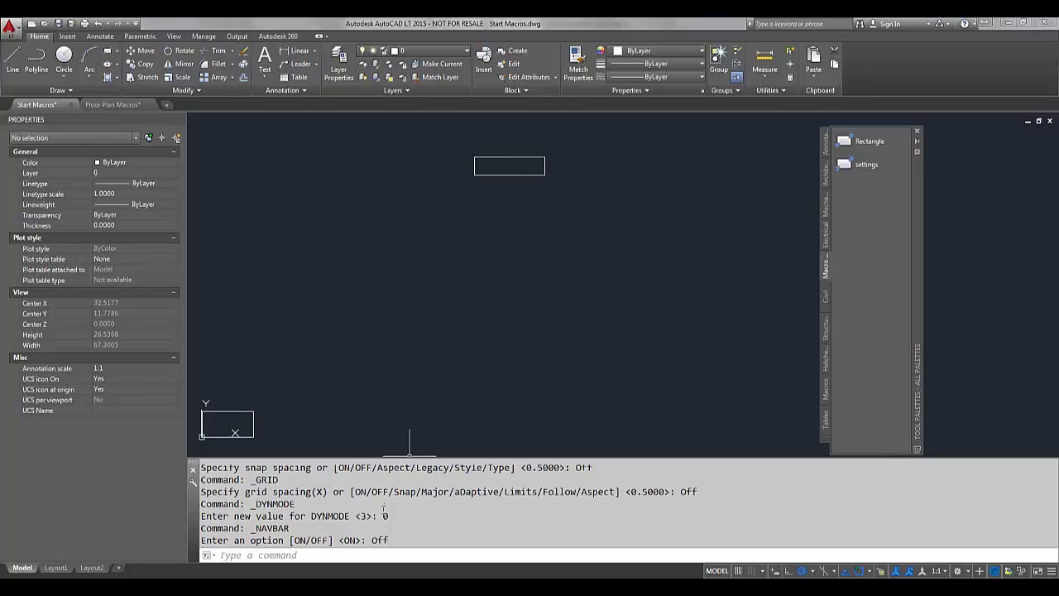
{"action": "left_click", "coordinate": [865, 171]}
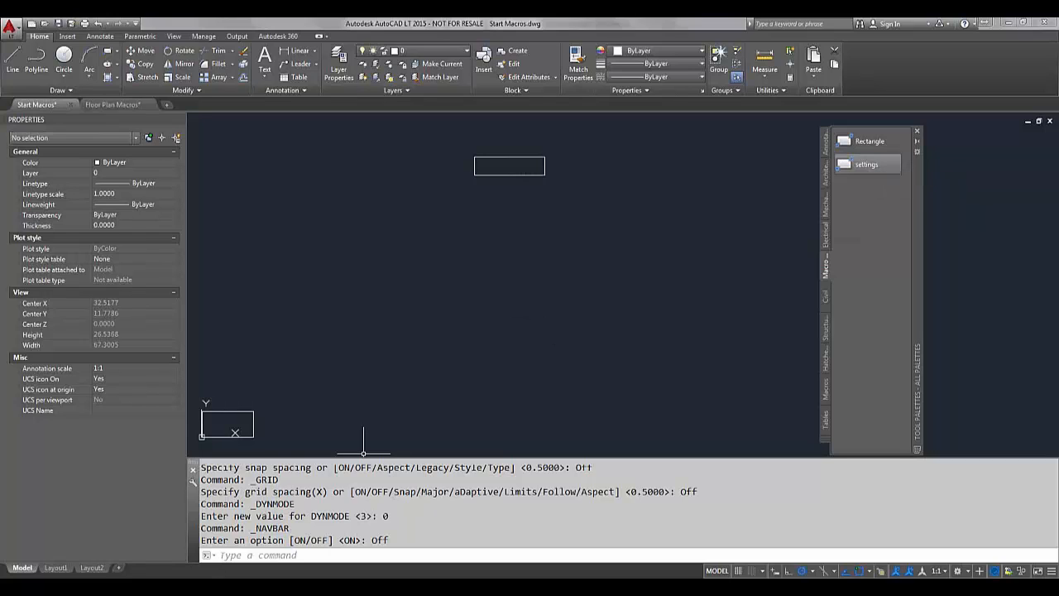
Draw a freehand-sized circle in the open area between the two existing rectangles.
{"action": "left_click", "coordinate": [198, 586]}
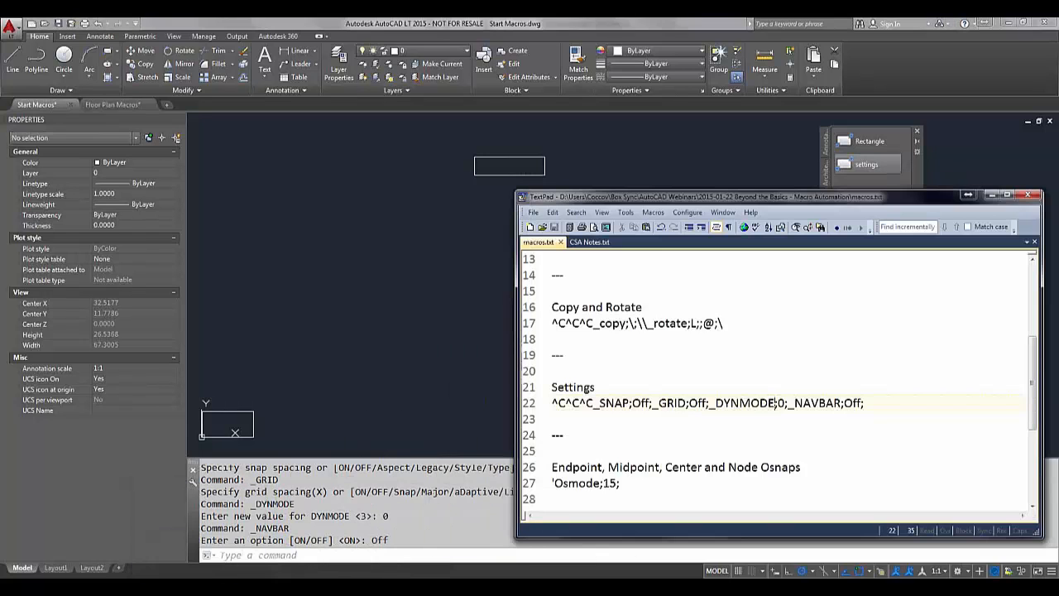
{"action": "left_click", "coordinate": [353, 218]}
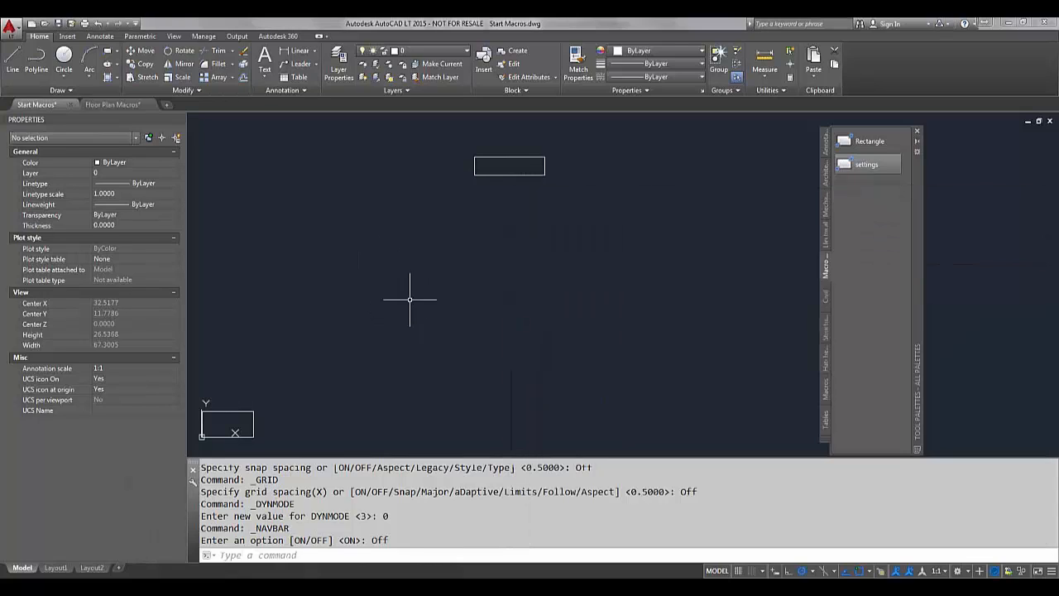
{"action": "type", "text": "c"}
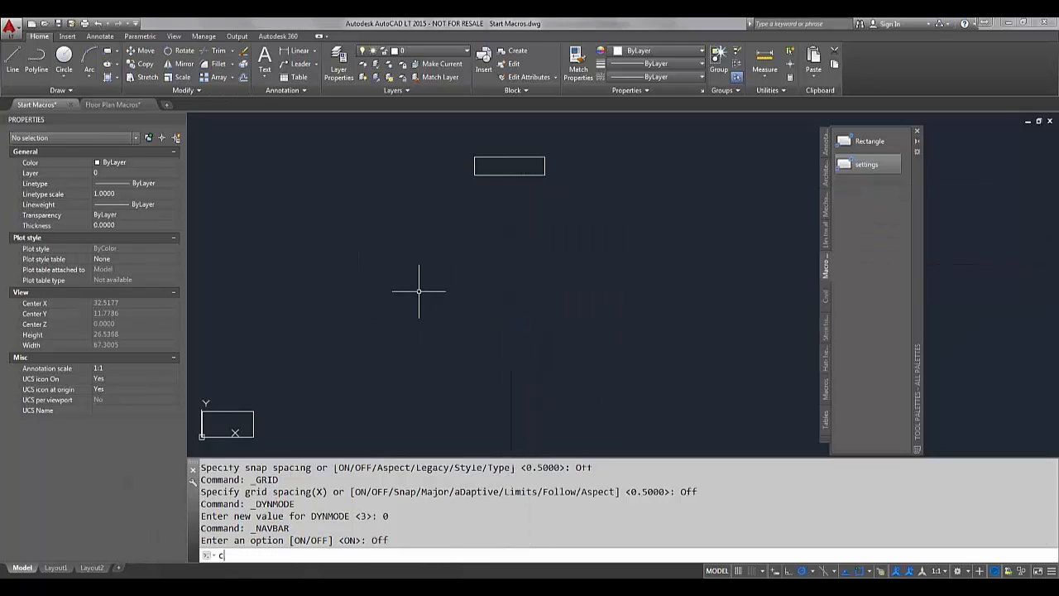
{"action": "key", "text": "Return"}
{"action": "left_click", "coordinate": [418, 292]}
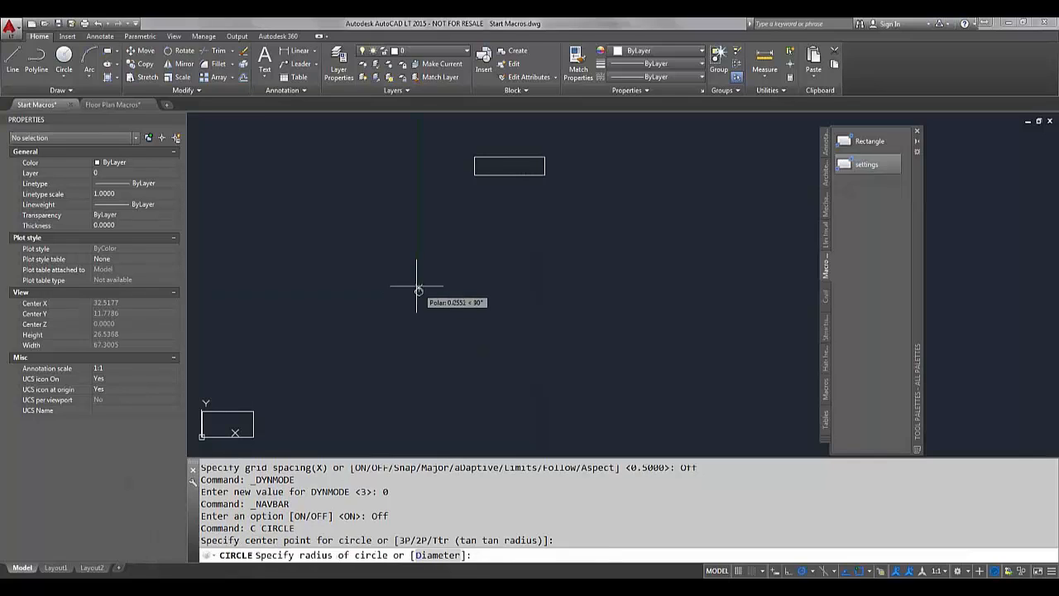
{"action": "left_click", "coordinate": [400, 276]}
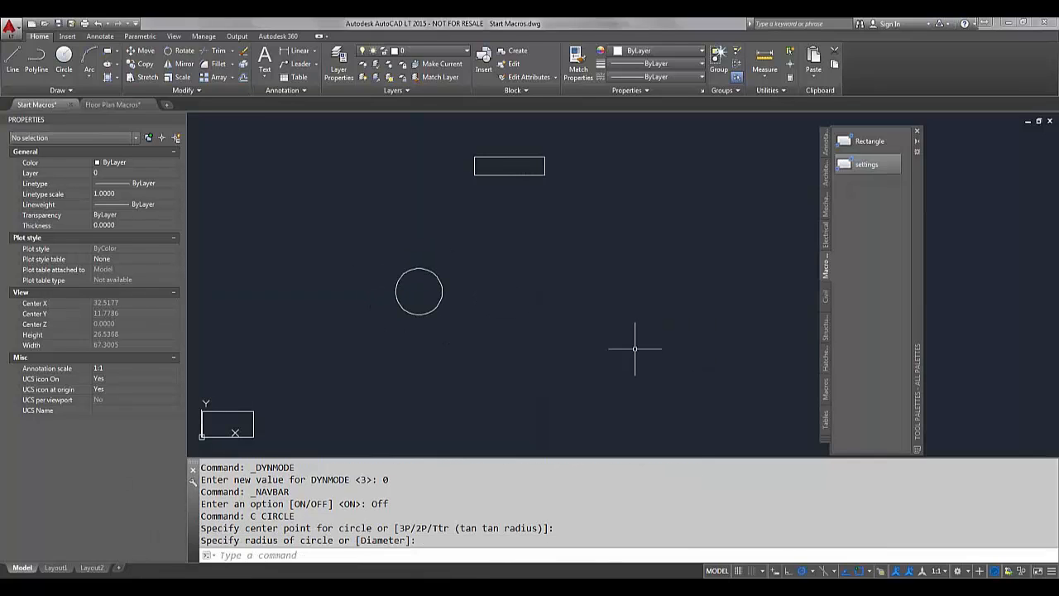
Start a line to the right of the circle, check the object snap points on the circle, and cancel the line.
{"action": "type", "text": "l"}
{"action": "key", "text": "Return"}
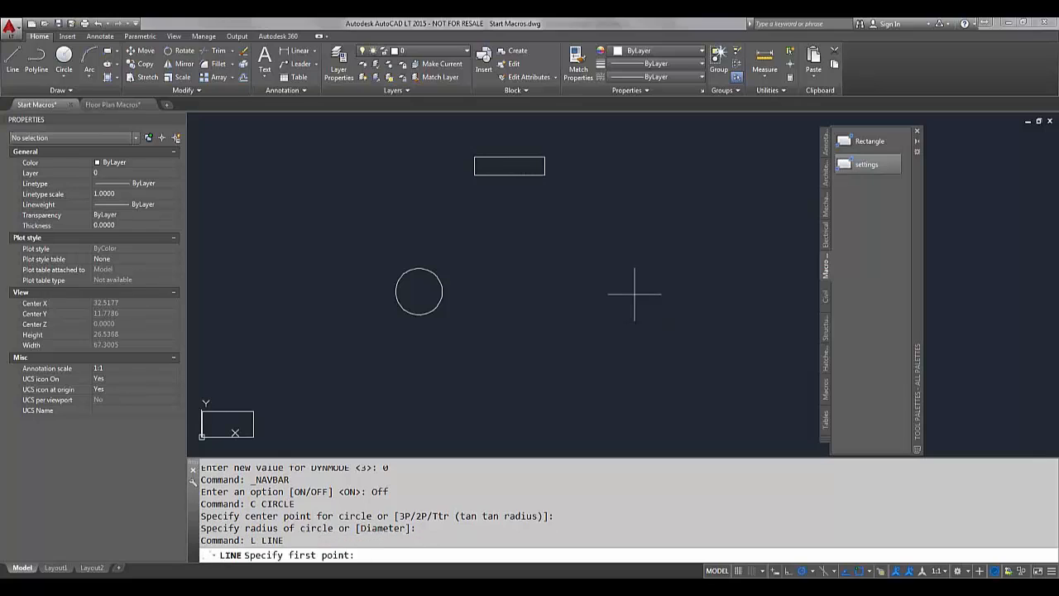
{"action": "left_click", "coordinate": [634, 293]}
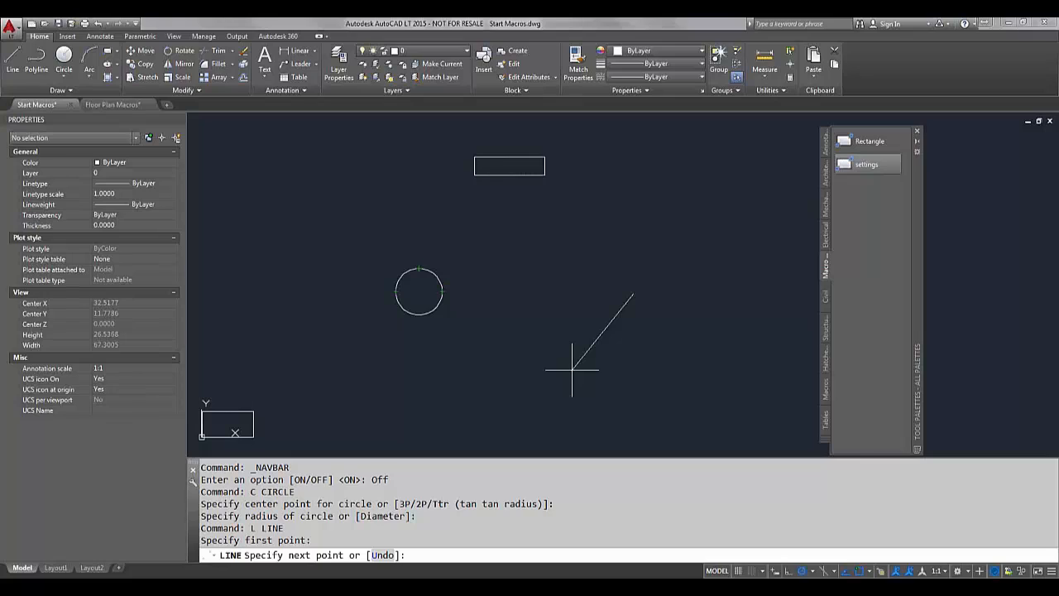
{"action": "key", "text": "Escape"}
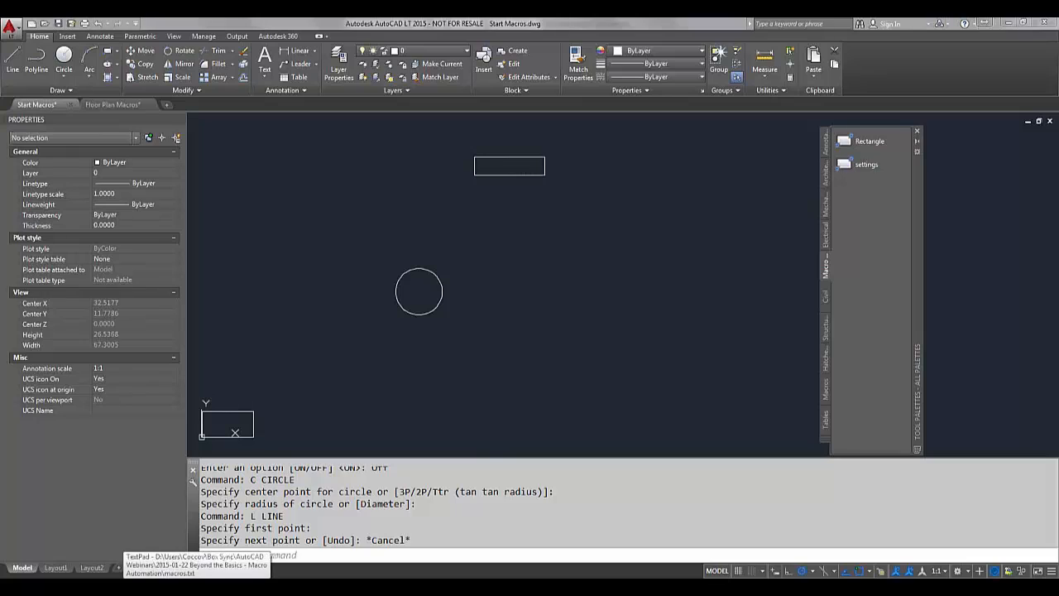
Switch to TextPad and copy the 'Osmode;15; macro string listed under Endpoint, Midpoint, Center and Node Osnaps.
{"action": "left_click", "coordinate": [197, 588]}
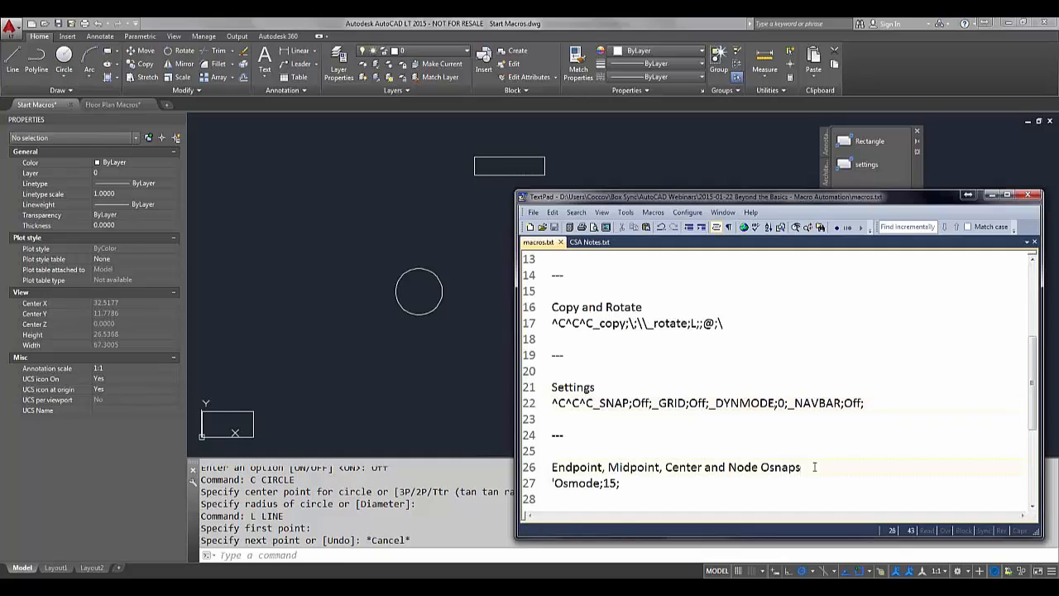
{"action": "left_click_drag", "start_coordinate": [813, 467], "coordinate": [544, 477]}
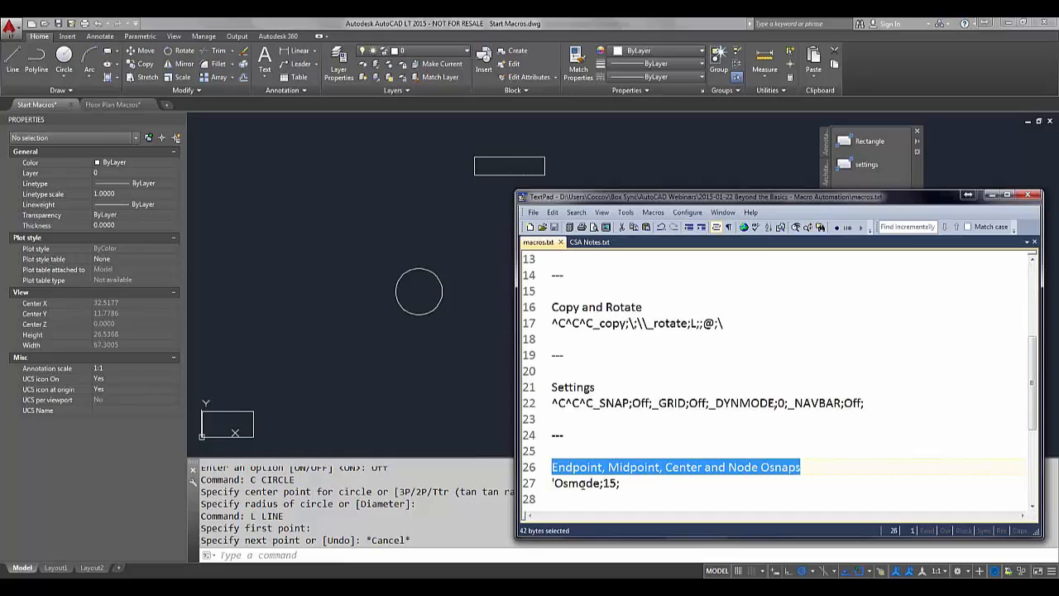
{"action": "left_click_drag", "start_coordinate": [617, 482], "coordinate": [603, 482]}
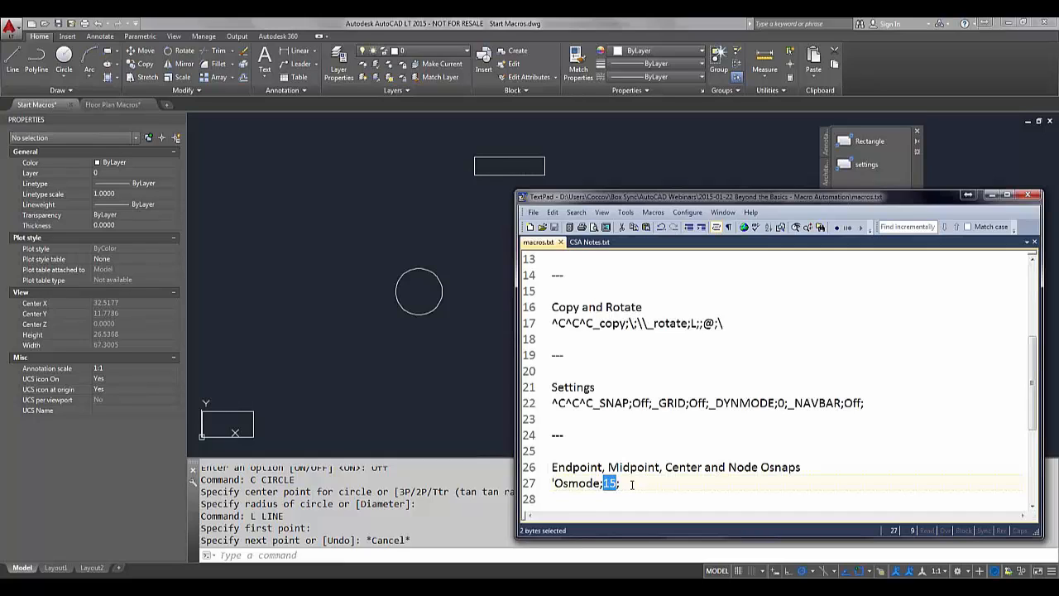
{"action": "left_click_drag", "start_coordinate": [631, 485], "coordinate": [546, 475]}
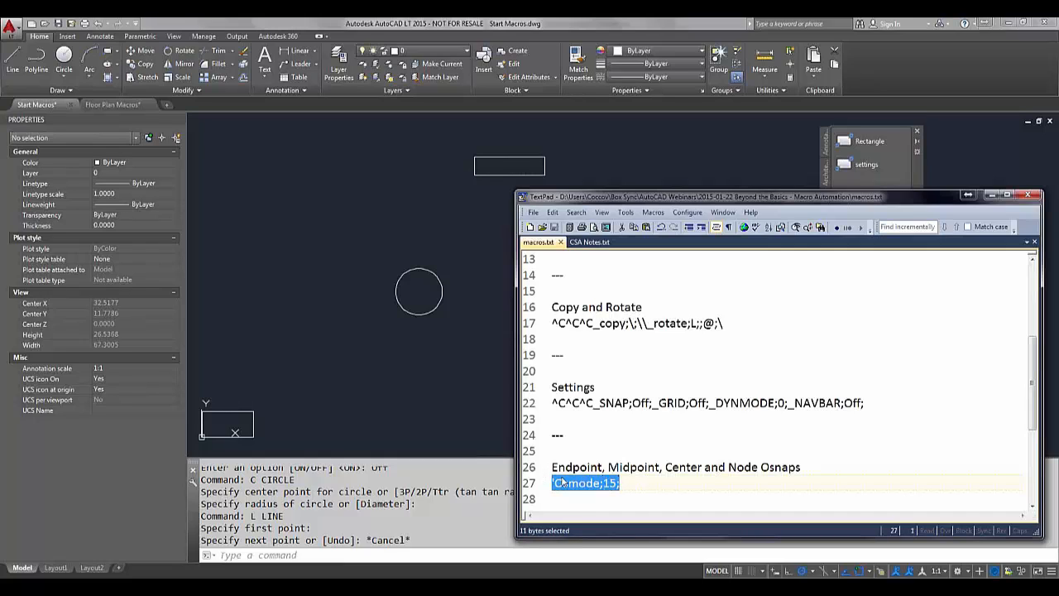
{"action": "left_click", "coordinate": [557, 483]}
{"action": "key", "text": "Left"}
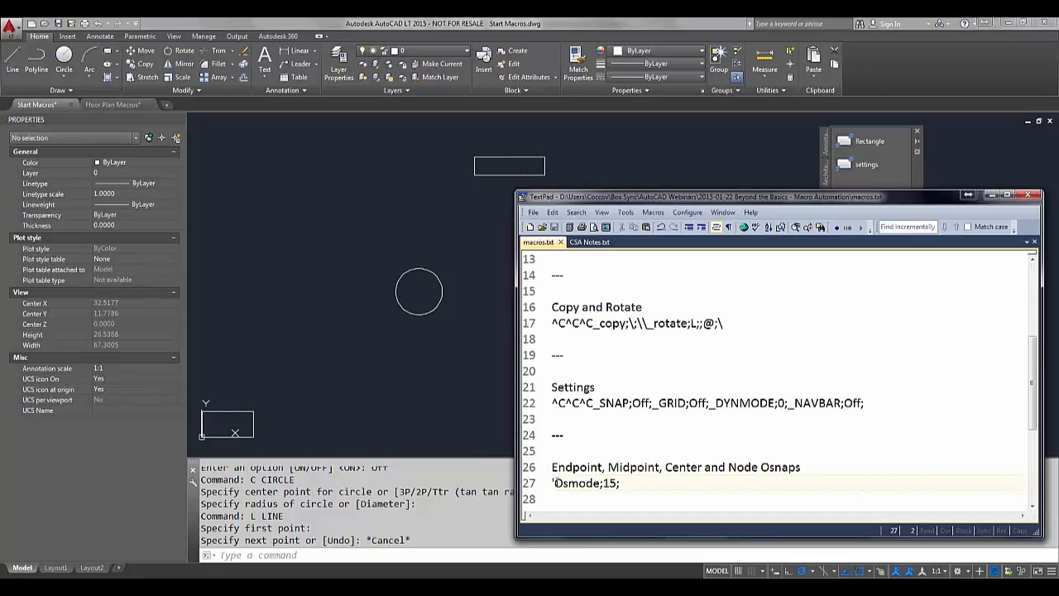
{"action": "left_click_drag", "start_coordinate": [555, 481], "coordinate": [551, 482]}
{"action": "key", "text": "Delete"}
{"action": "left_click_drag", "start_coordinate": [633, 486], "coordinate": [550, 488]}
{"action": "right_click", "coordinate": [579, 491]}
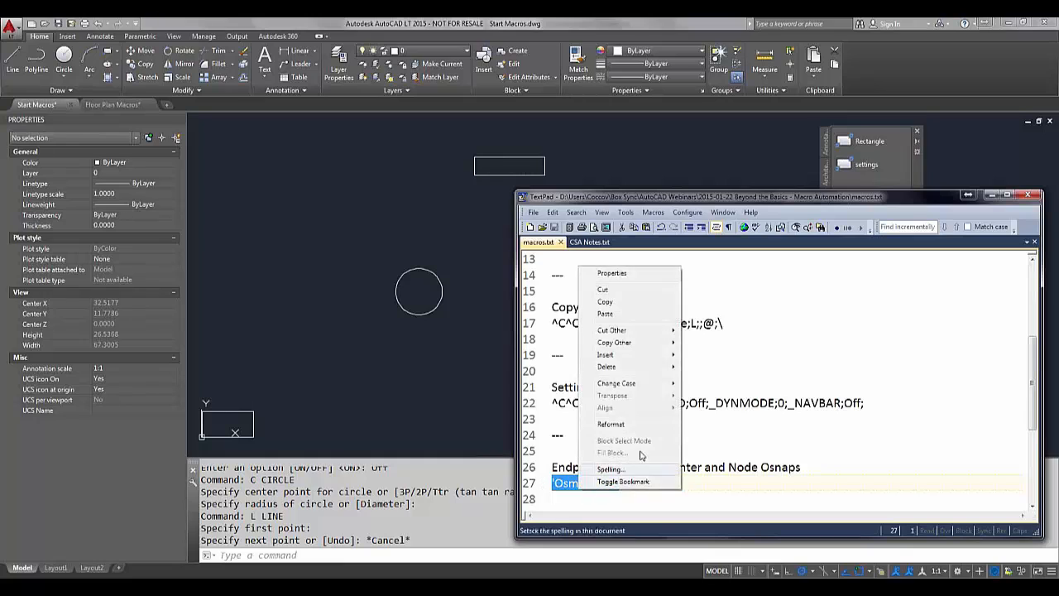
{"action": "left_click", "coordinate": [610, 302]}
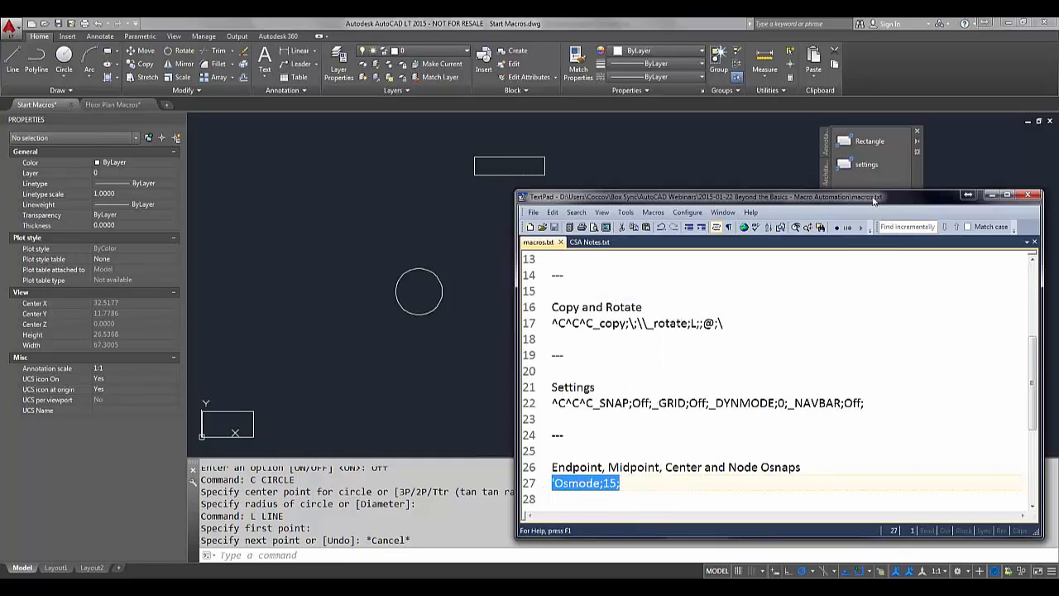
Back in AutoCAD LT, duplicate the settings tool below itself on the macro tool palette.
{"action": "left_click_drag", "start_coordinate": [866, 164], "coordinate": [870, 186]}
{"action": "right_click_drag", "start_coordinate": [870, 187], "coordinate": [867, 199]}
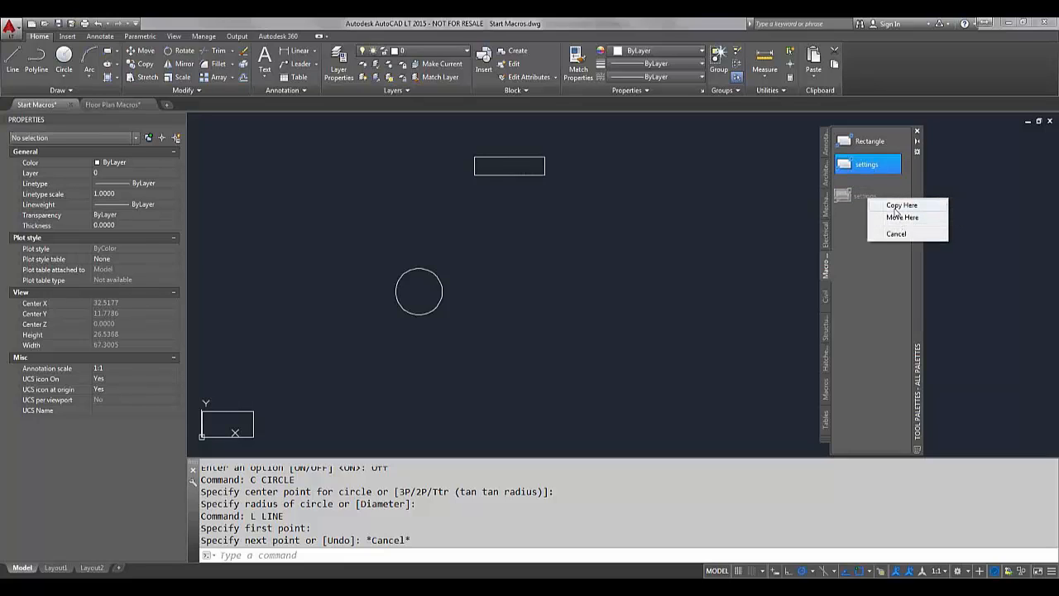
{"action": "left_click", "coordinate": [895, 206]}
In the duplicated tool's properties, replace the command string with 'Osmode;15; and rename the tool settings Osnap.
{"action": "right_click", "coordinate": [869, 192]}
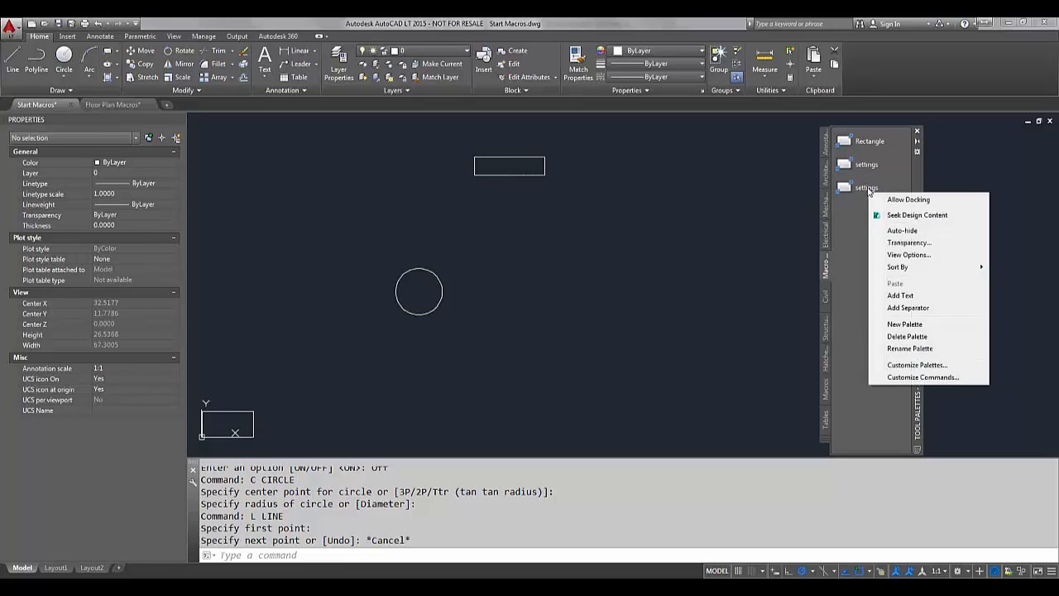
{"action": "right_click", "coordinate": [865, 187]}
{"action": "left_click", "coordinate": [896, 265]}
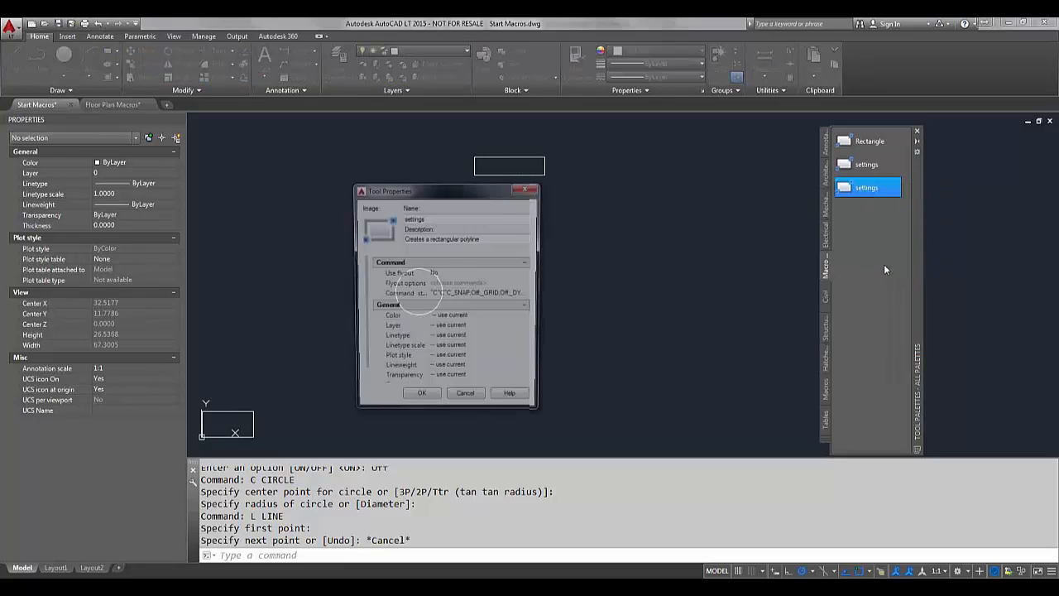
{"action": "left_click", "coordinate": [455, 294]}
{"action": "right_click", "coordinate": [452, 293]}
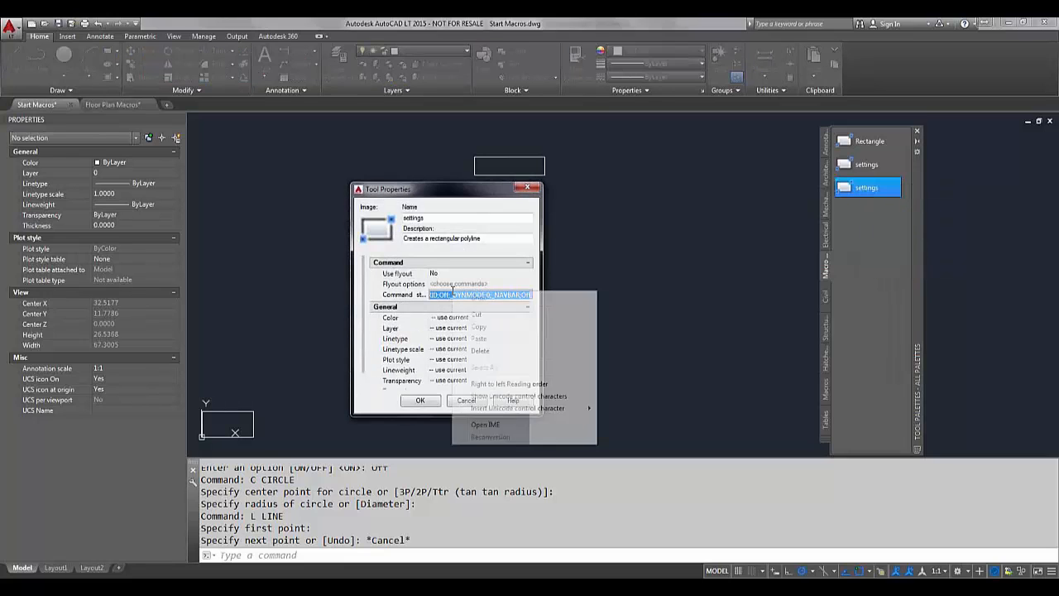
{"action": "left_click", "coordinate": [480, 338]}
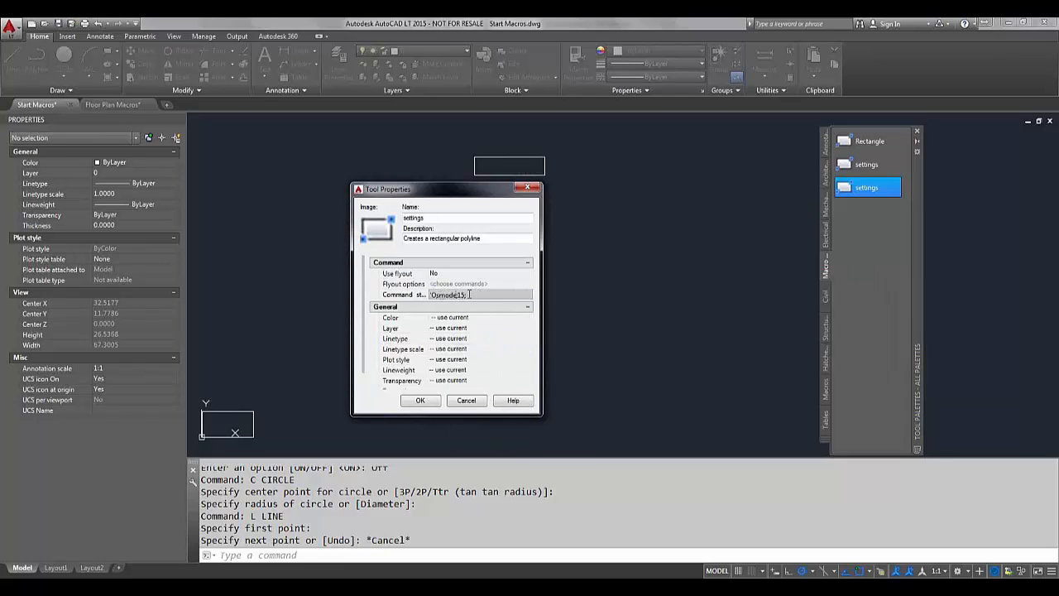
{"action": "left_click", "coordinate": [461, 219]}
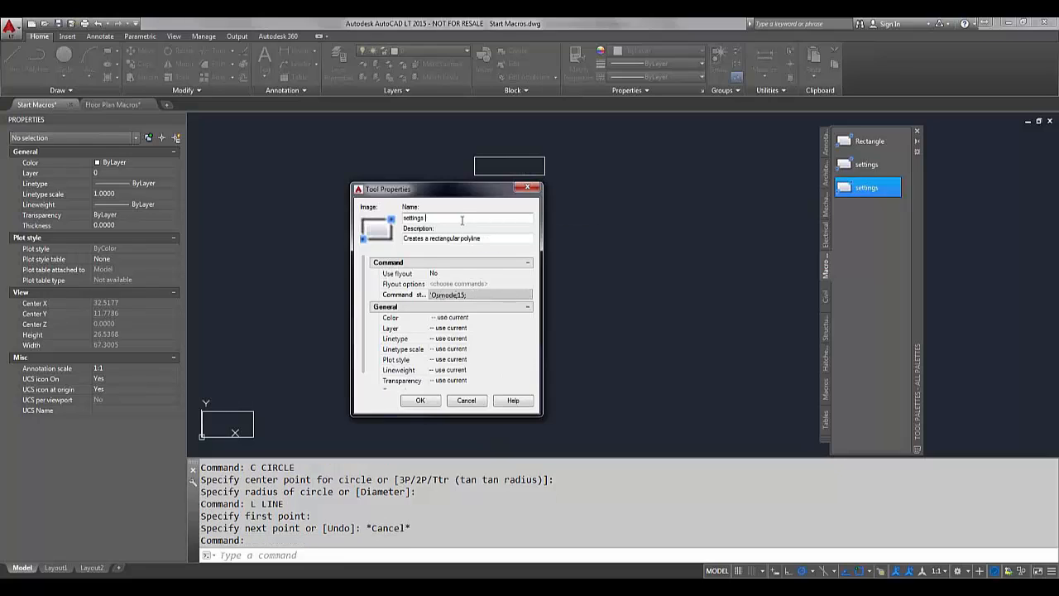
{"action": "type", "text": "Osnap"}
{"action": "left_click", "coordinate": [420, 400]}
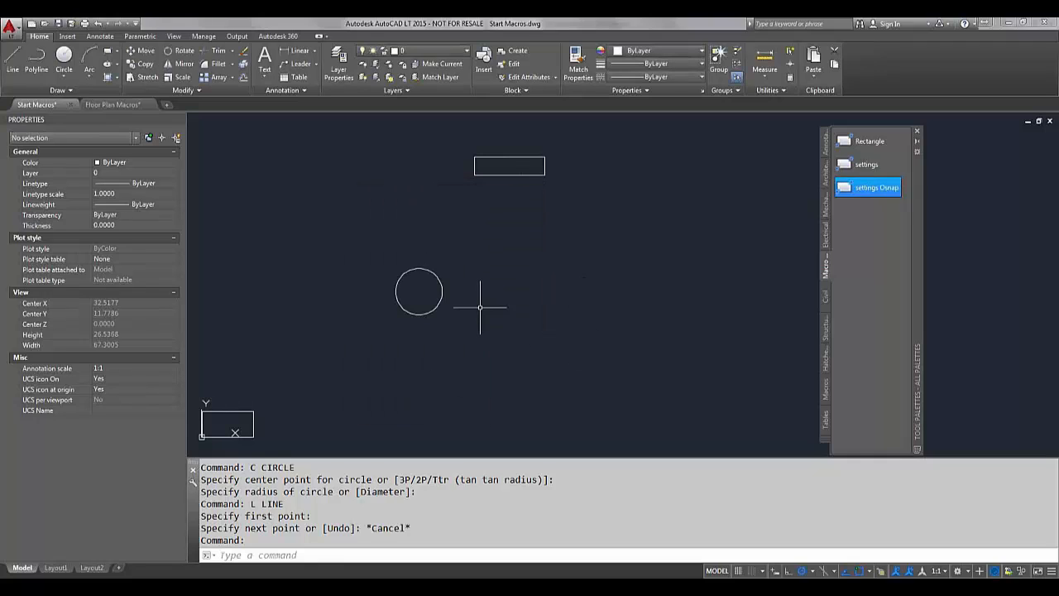
Draw a line from the open area right of the circle to the circle's center, running the settings Osnap tool mid-command.
{"action": "left_click", "coordinate": [13, 60]}
{"action": "left_click", "coordinate": [700, 281]}
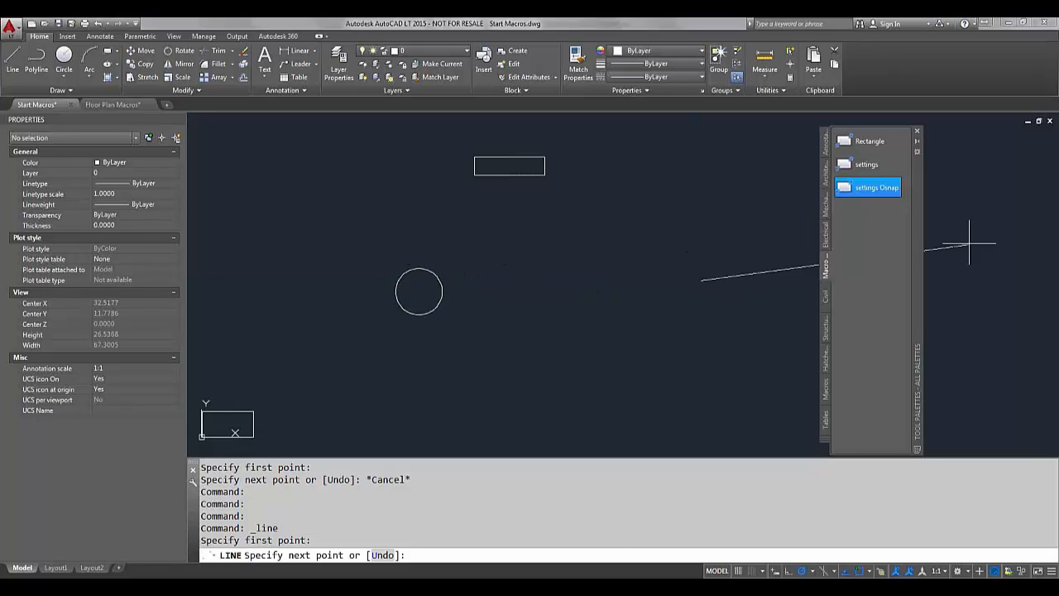
{"action": "left_click", "coordinate": [888, 189]}
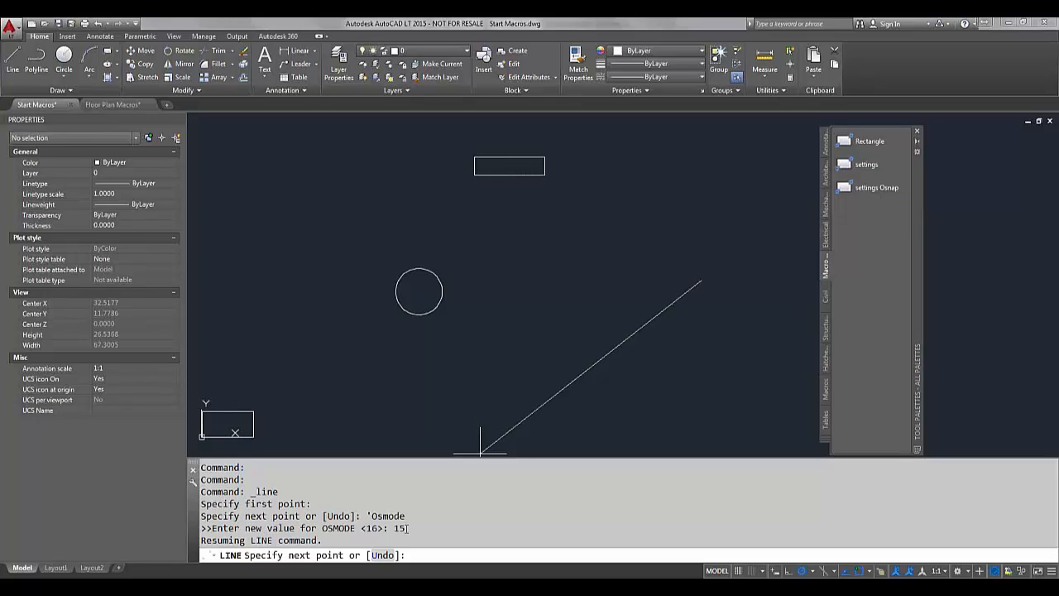
{"action": "left_click", "coordinate": [420, 292]}
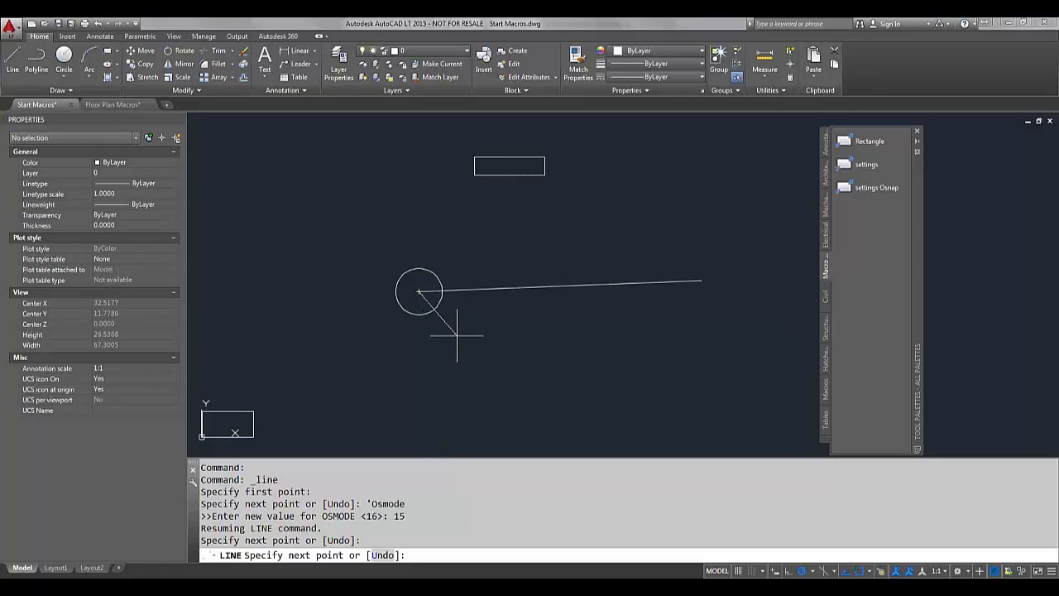
{"action": "right_click", "coordinate": [457, 336]}
{"action": "left_click", "coordinate": [480, 344]}
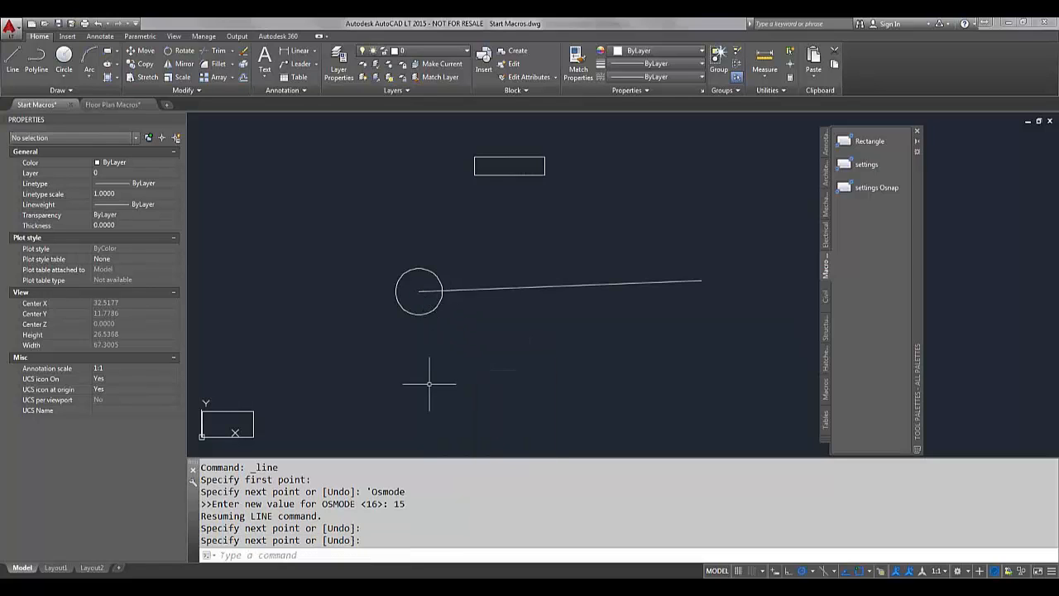
Look up the OSMODE system variable's object snap bitcodes in Help and cancel the command without entering a value.
{"action": "type", "text": "osmode"}
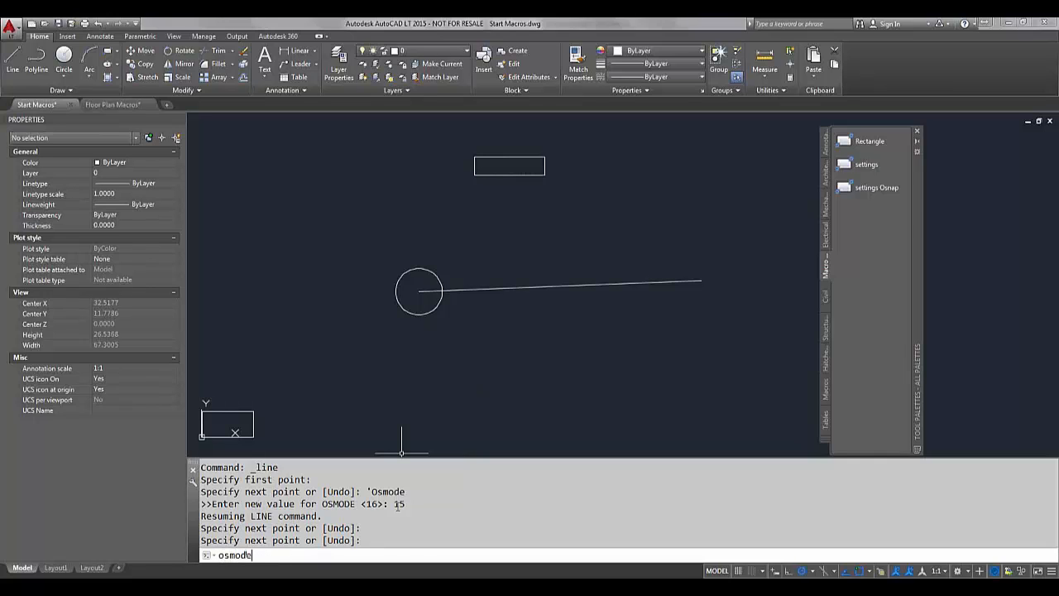
{"action": "key", "text": "Return"}
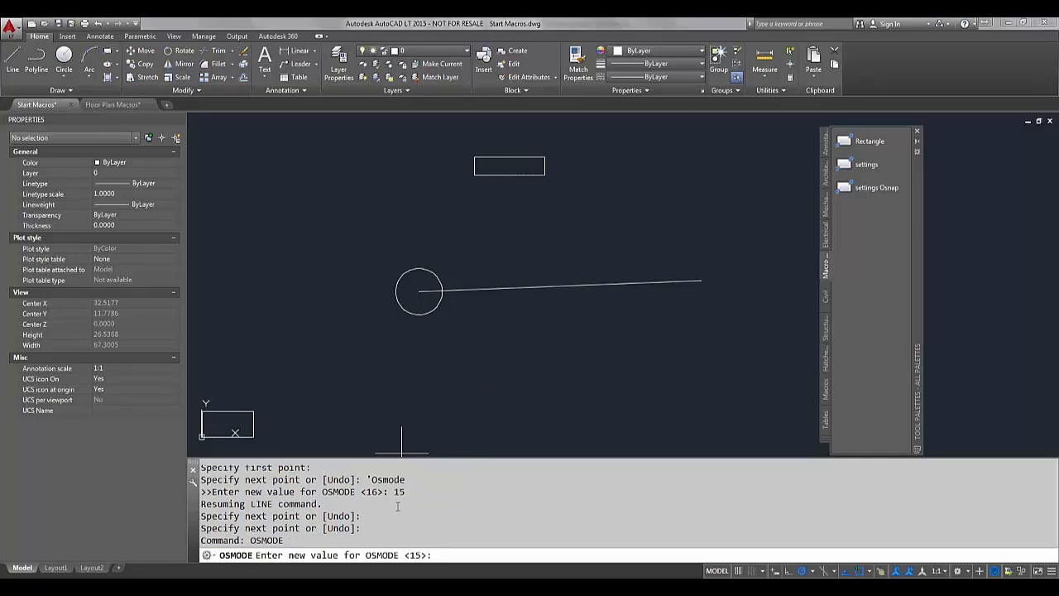
{"action": "key", "text": "F1"}
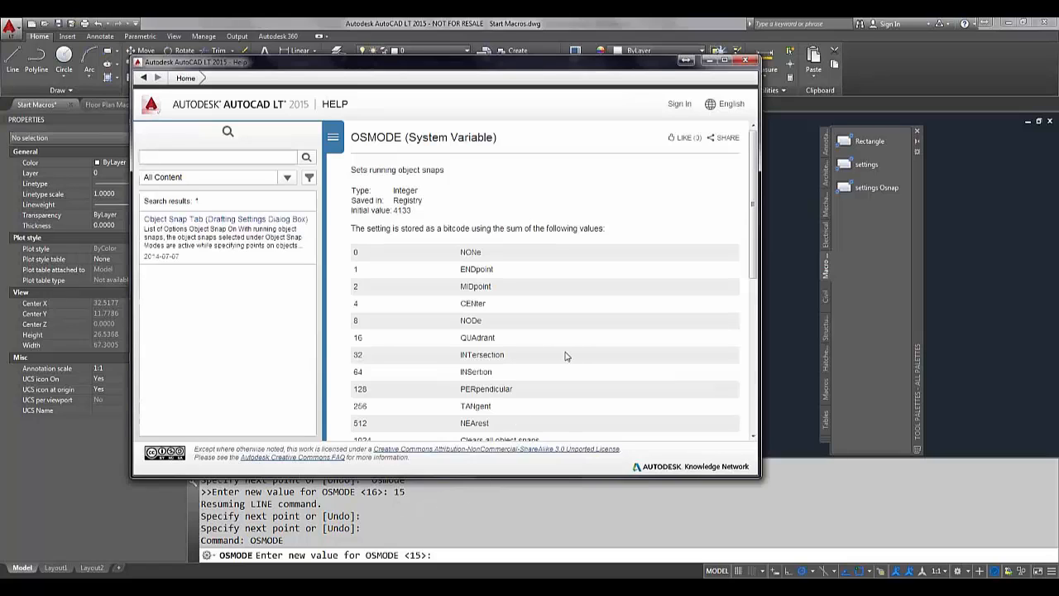
{"action": "scroll", "coordinate": [567, 356], "scroll_direction": "down", "scroll_amount": 1}
{"action": "scroll", "coordinate": [566, 356], "scroll_direction": "down", "scroll_amount": 1}
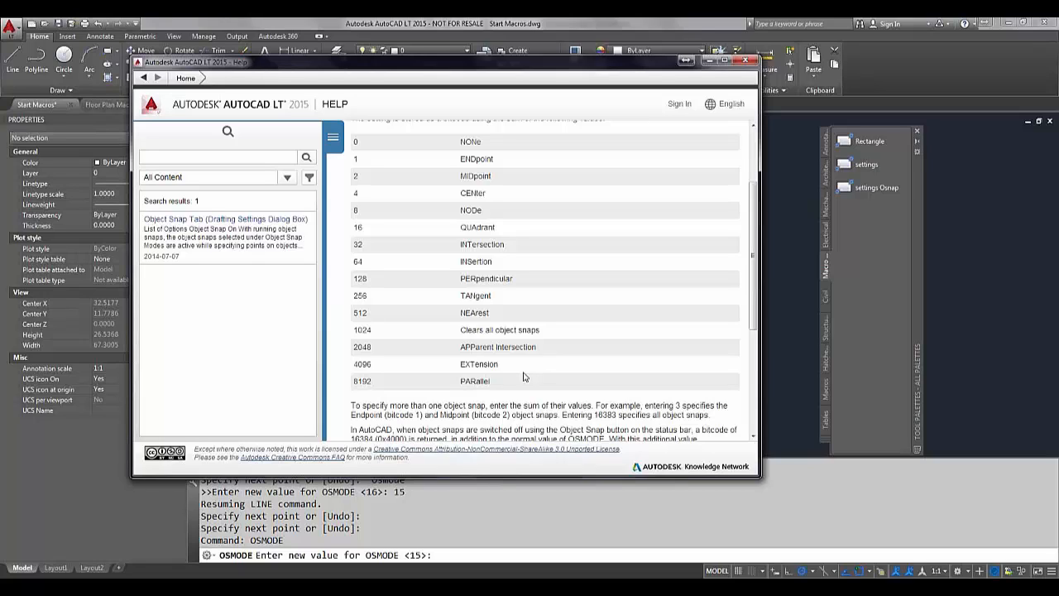
{"action": "scroll", "coordinate": [523, 376], "scroll_direction": "up", "scroll_amount": 1}
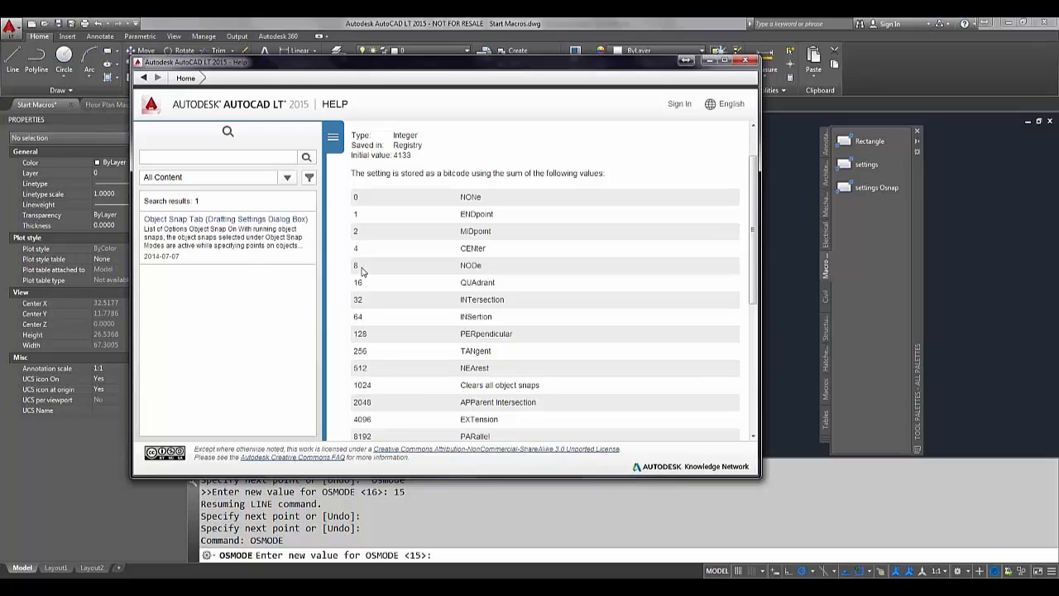
{"action": "scroll", "coordinate": [375, 277], "scroll_direction": "down", "scroll_amount": 1}
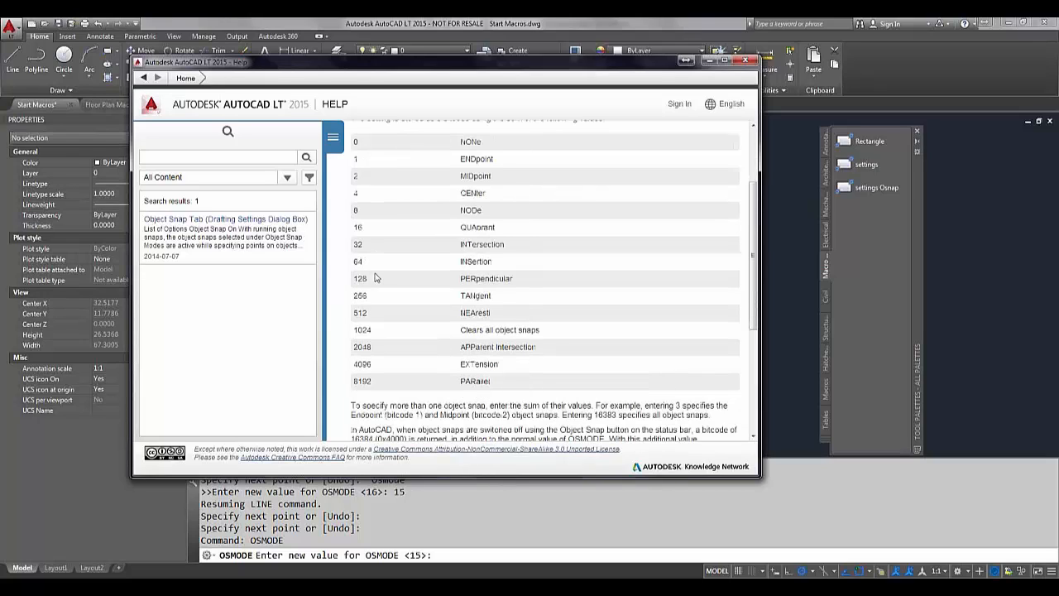
{"action": "scroll", "coordinate": [375, 278], "scroll_direction": "up", "scroll_amount": 1}
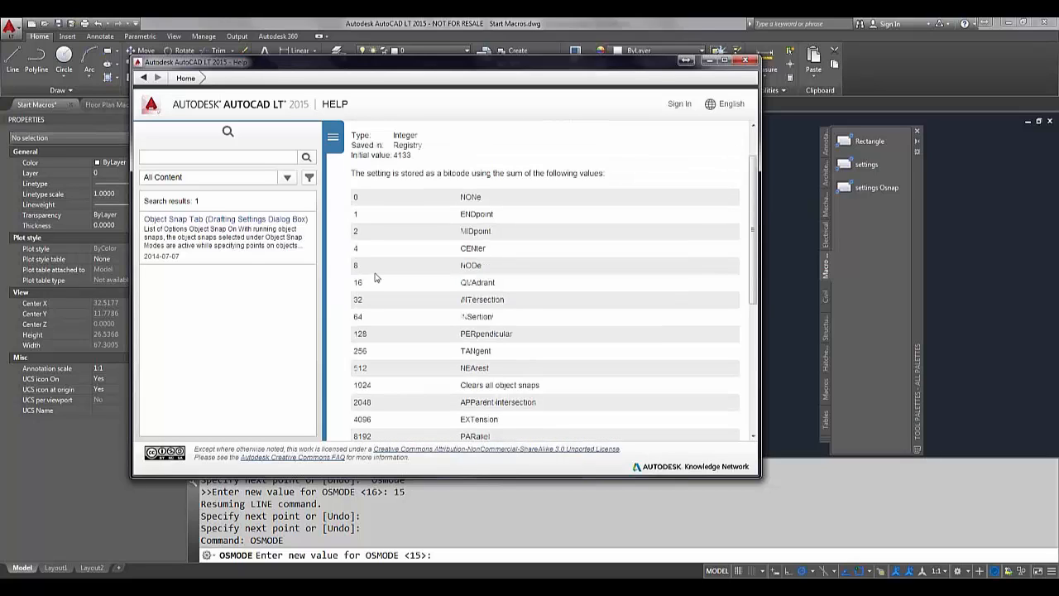
{"action": "double_click", "coordinate": [408, 155]}
{"action": "left_click", "coordinate": [393, 170]}
{"action": "left_click", "coordinate": [745, 62]}
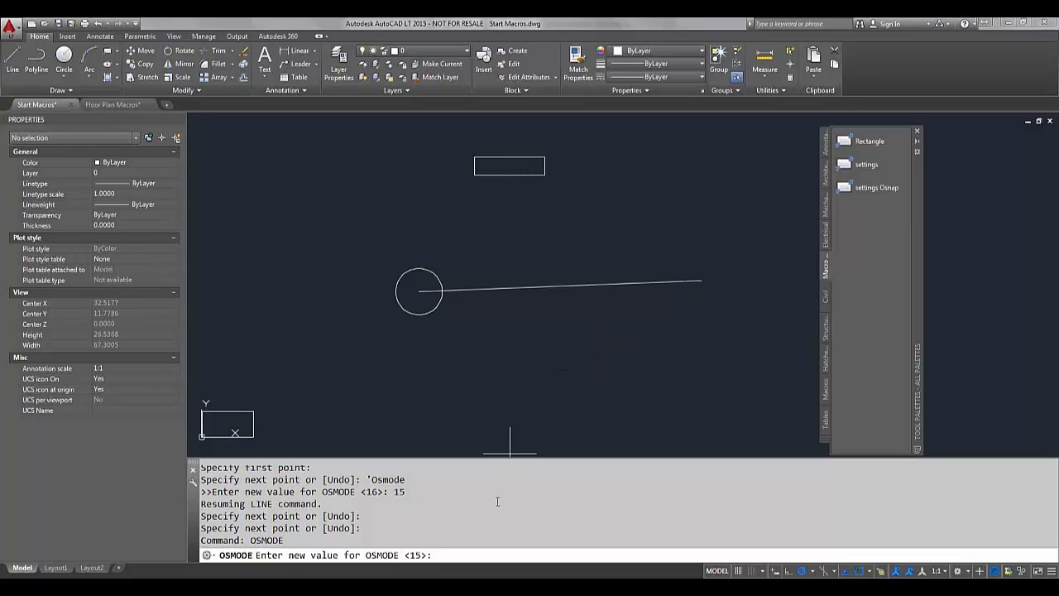
{"action": "key", "text": "Escape"}
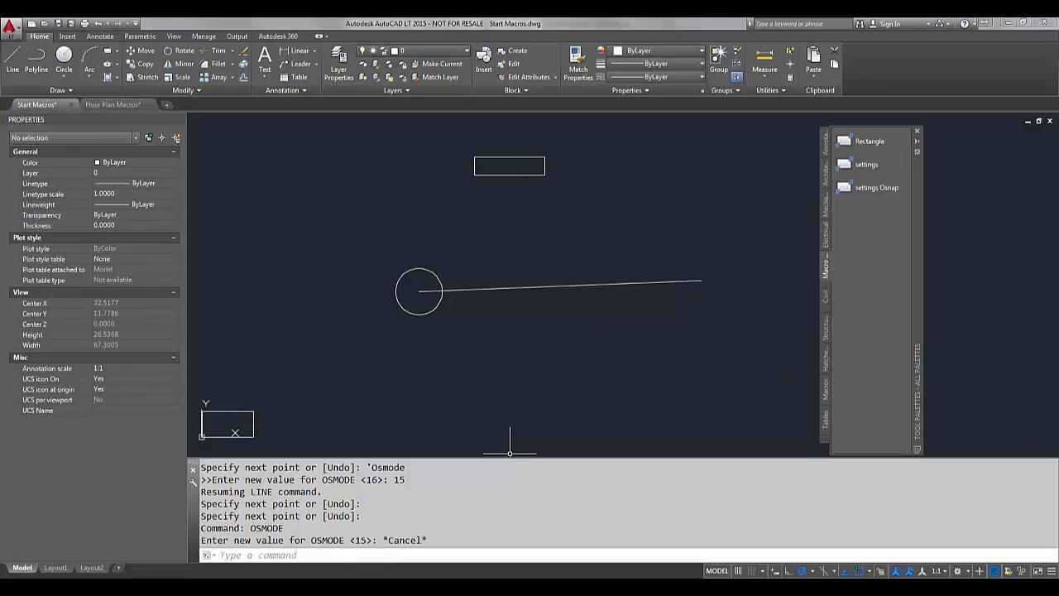
In TextPad, examine the Copy and Rotate macro's pauses, the L selection and the @ base point, and return to AutoCAD LT.
{"action": "left_click", "coordinate": [197, 587]}
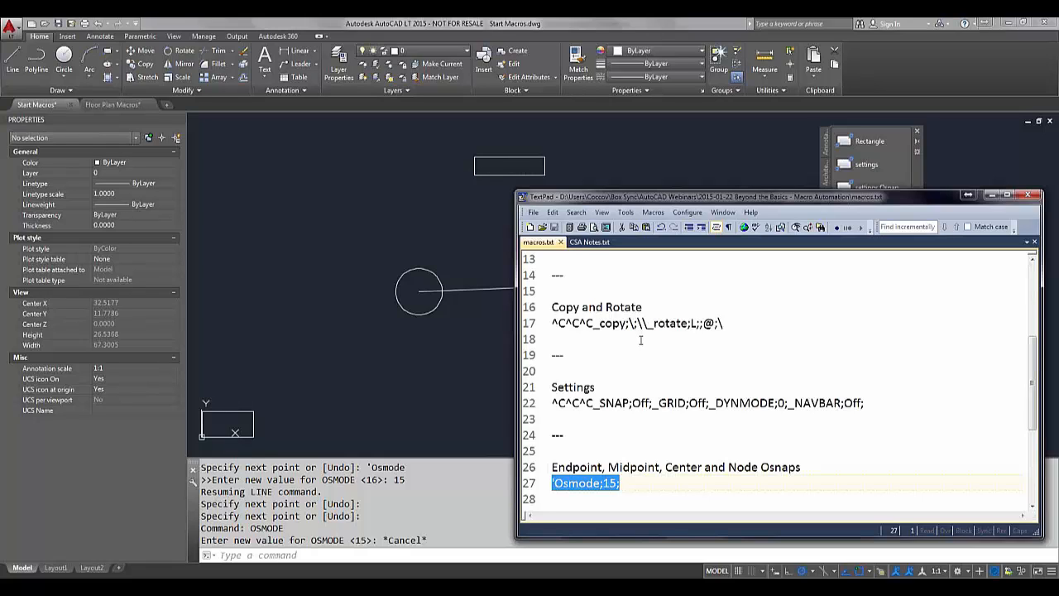
{"action": "left_click", "coordinate": [724, 323]}
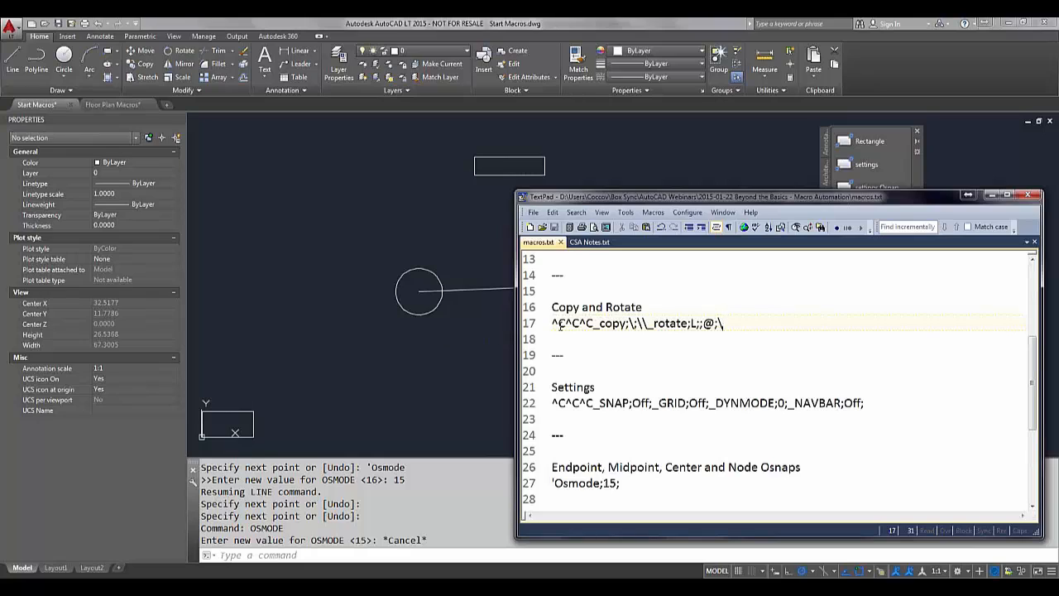
{"action": "left_click", "coordinate": [610, 324]}
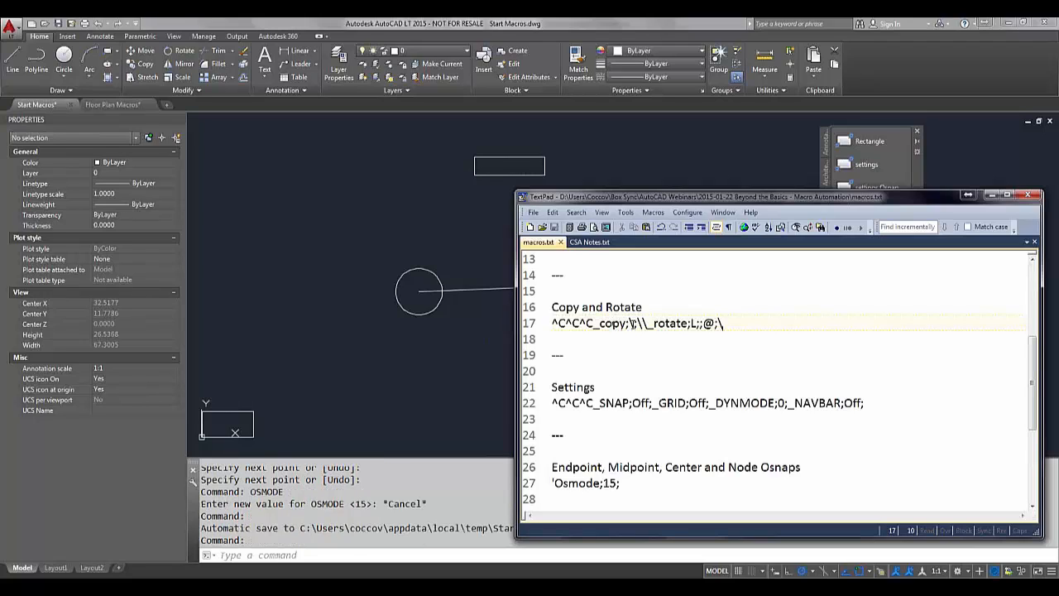
{"action": "left_click_drag", "start_coordinate": [634, 322], "coordinate": [628, 322]}
{"action": "left_click", "coordinate": [638, 323]}
{"action": "left_click_drag", "start_coordinate": [643, 322], "coordinate": [638, 323]}
{"action": "left_click", "coordinate": [643, 324]}
{"action": "double_click", "coordinate": [693, 323]}
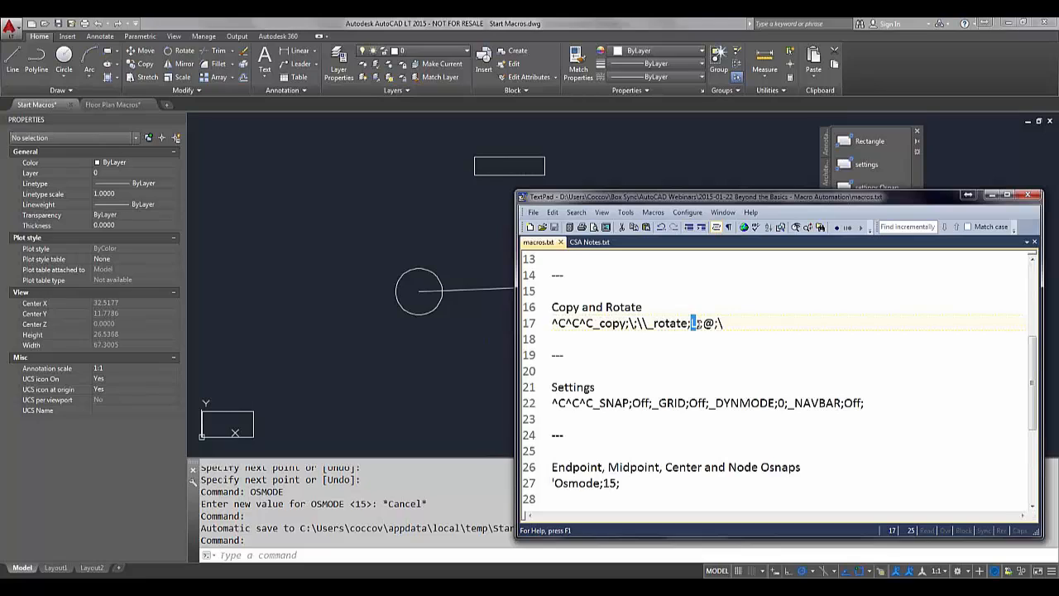
{"action": "type", "text": "L"}
{"action": "type", "text": ";"}
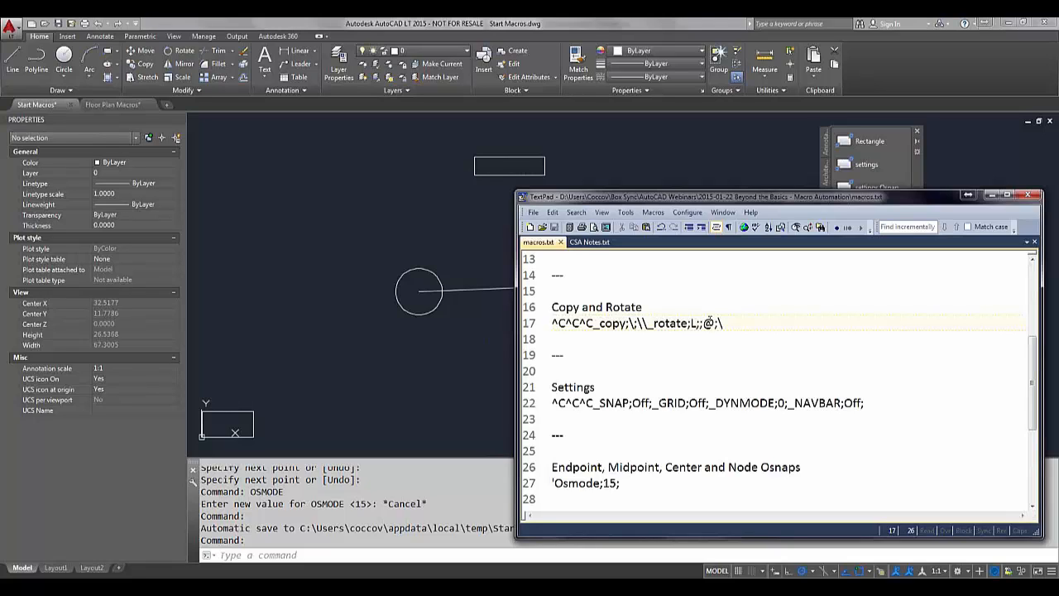
{"action": "left_click_drag", "start_coordinate": [715, 323], "coordinate": [703, 322]}
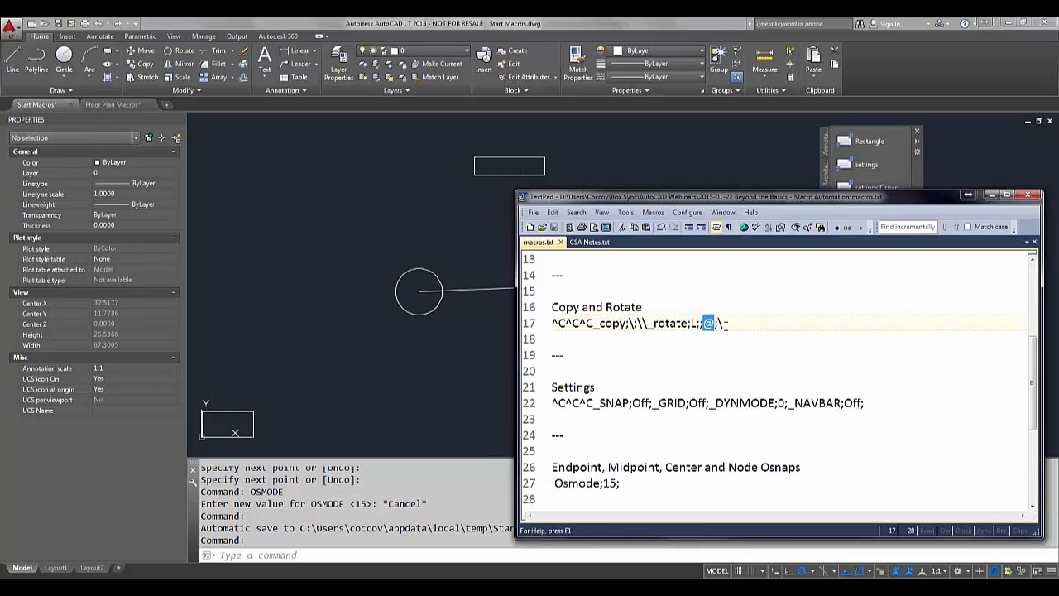
{"action": "left_click", "coordinate": [724, 323]}
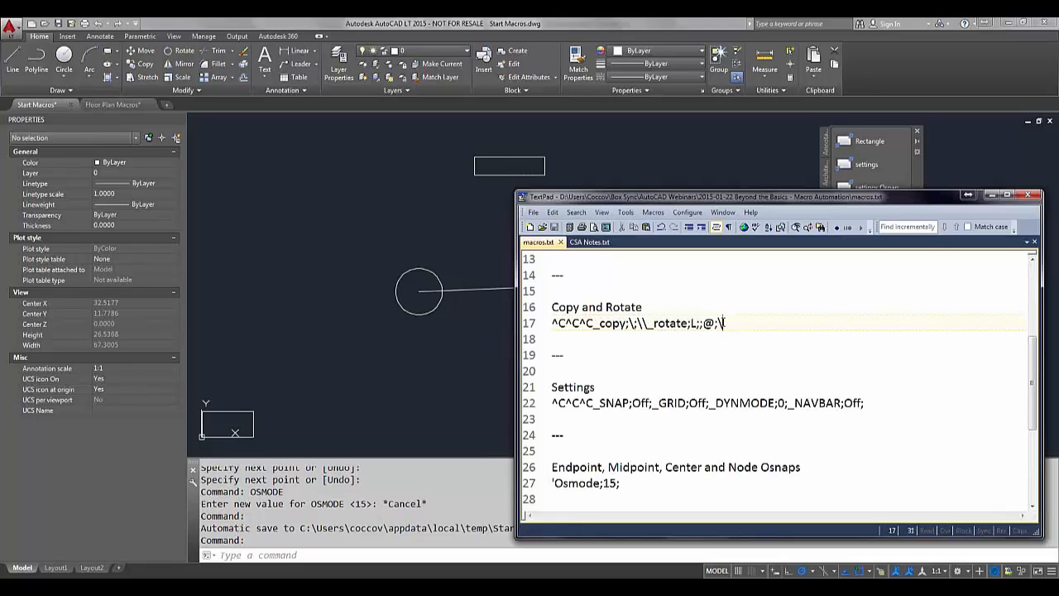
{"action": "left_click_drag", "start_coordinate": [724, 323], "coordinate": [718, 324]}
{"action": "left_click", "coordinate": [919, 163]}
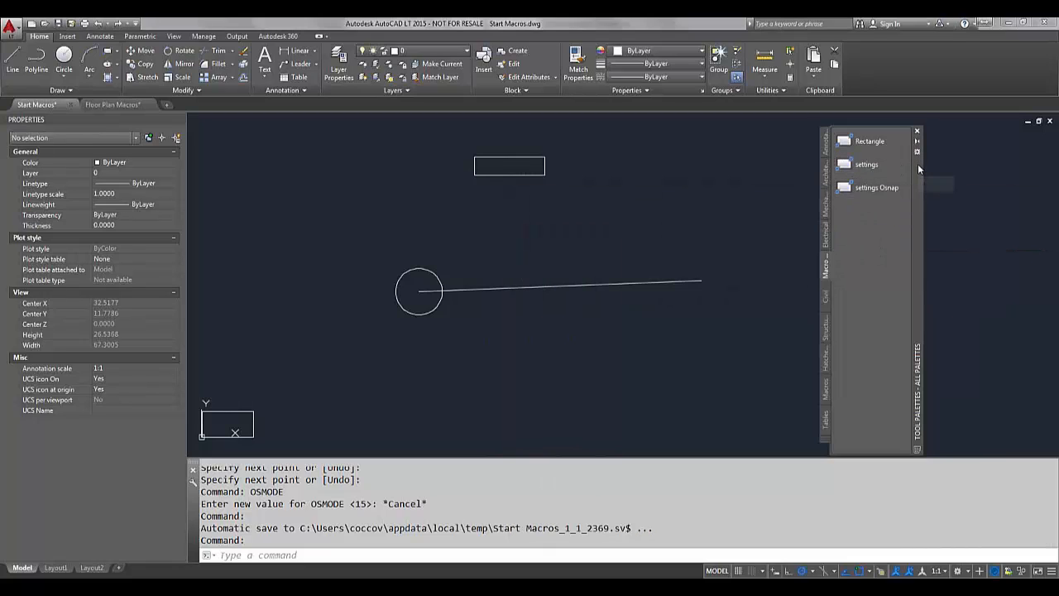
Duplicate the settings Osnap tool below itself on the tool palette and rename the copy Coro.
{"action": "right_click_drag", "start_coordinate": [866, 191], "coordinate": [864, 215]}
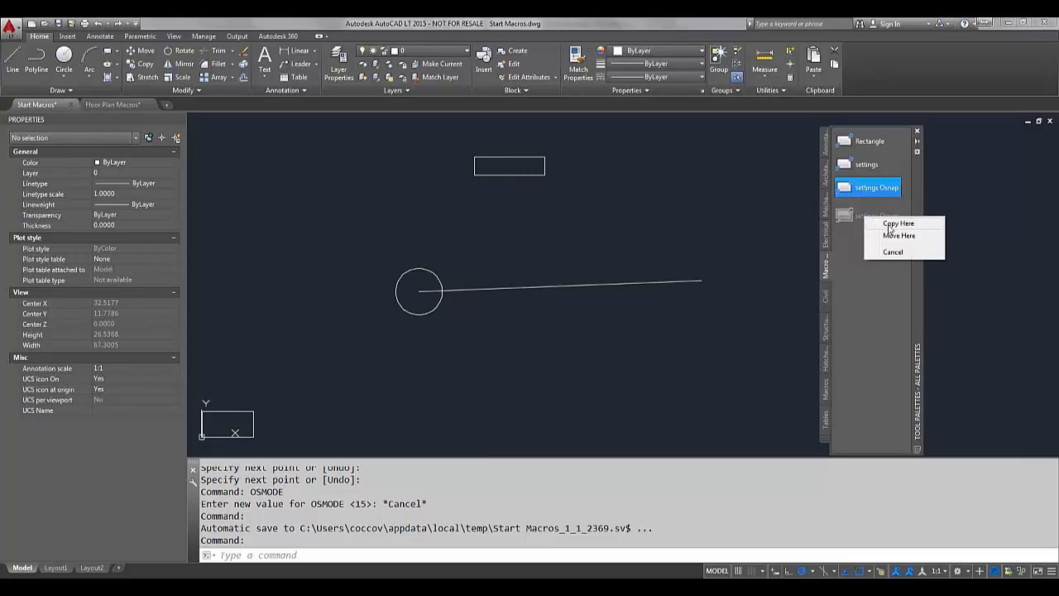
{"action": "left_click", "coordinate": [890, 224]}
{"action": "right_click", "coordinate": [874, 213]}
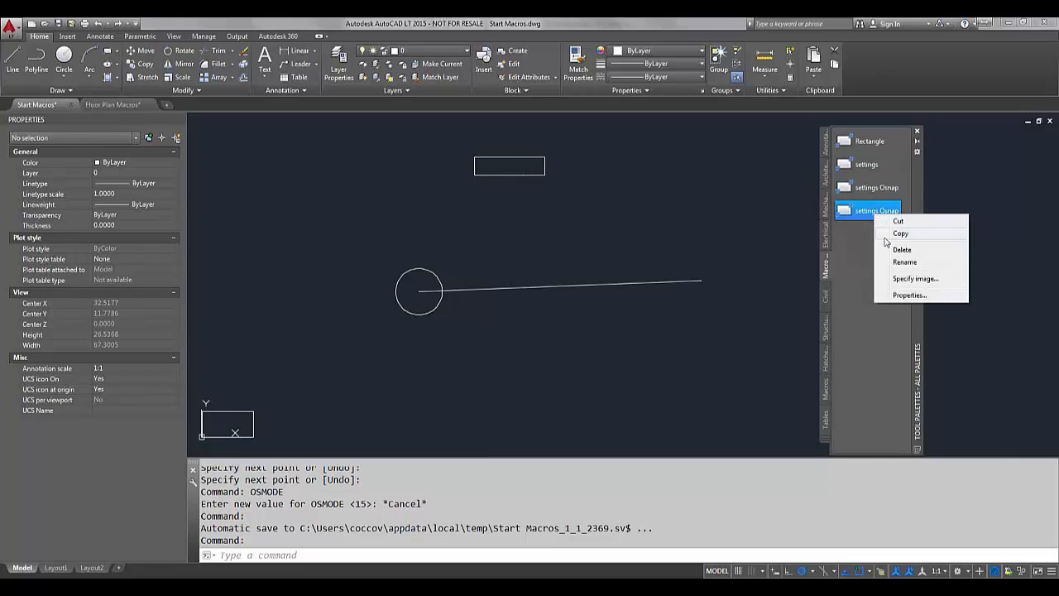
{"action": "left_click", "coordinate": [892, 263]}
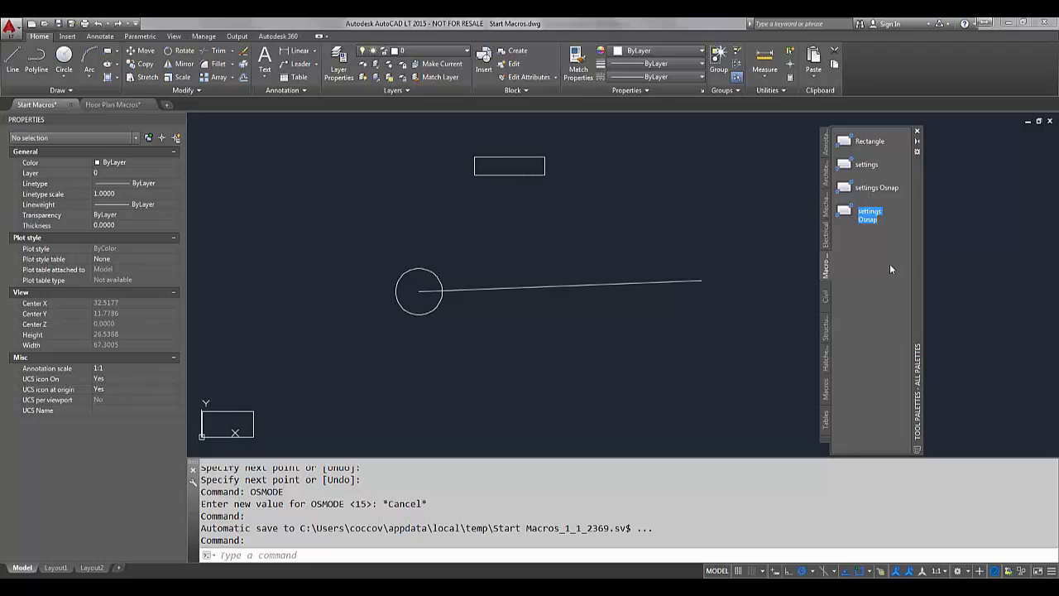
{"action": "type", "text": "Cord"}
Replace the Coro tool's command string with the Copy and Rotate macro ^C^C^C_copy;\;\\_rotate;L;;@;\ copied from the TextPad notes.
{"action": "right_click", "coordinate": [859, 214]}
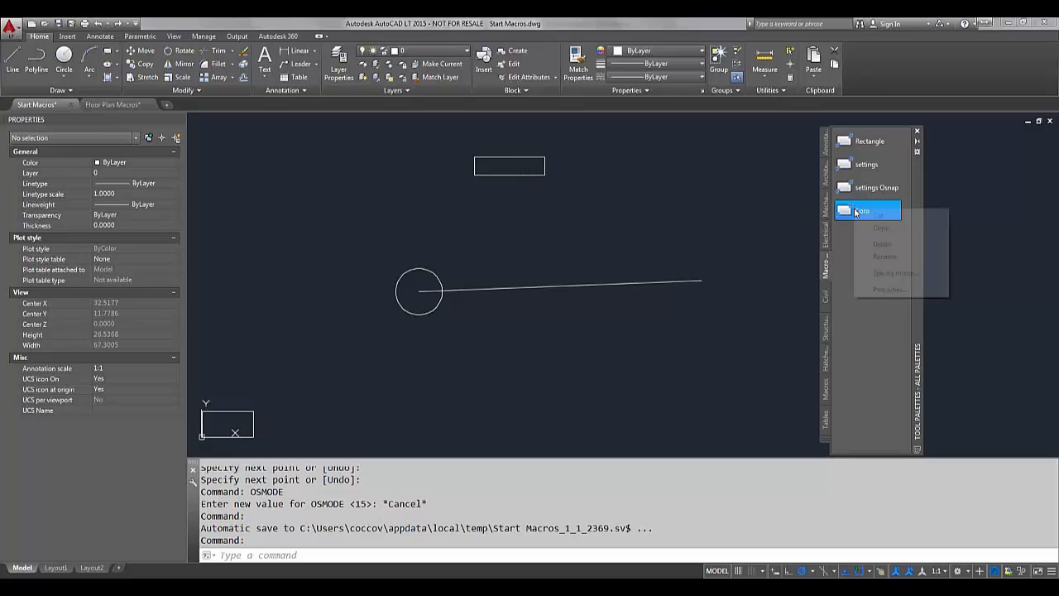
{"action": "left_click", "coordinate": [880, 289]}
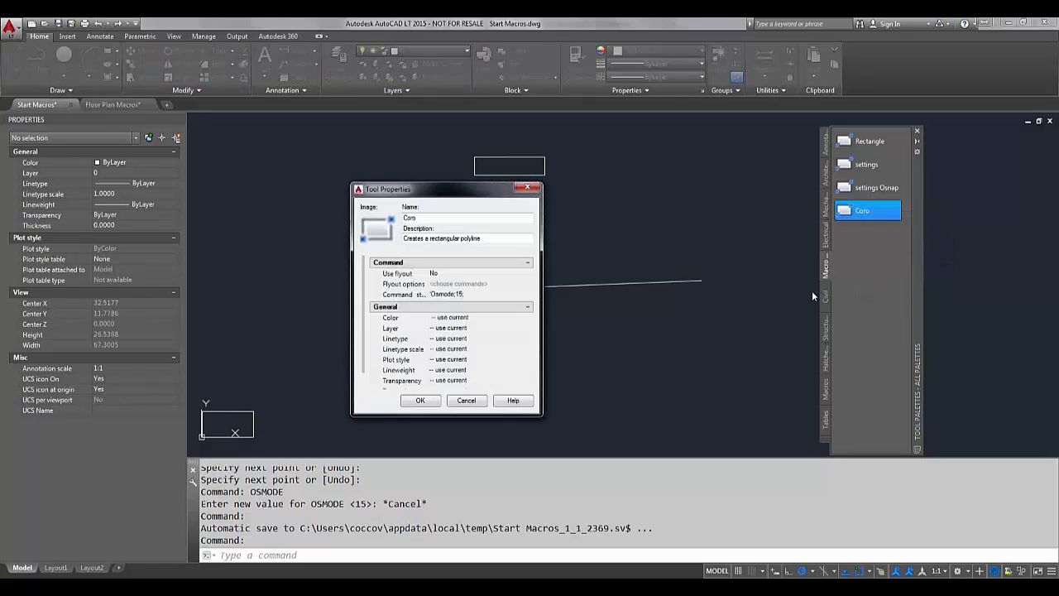
{"action": "mouse_move", "coordinate": [215, 586]}
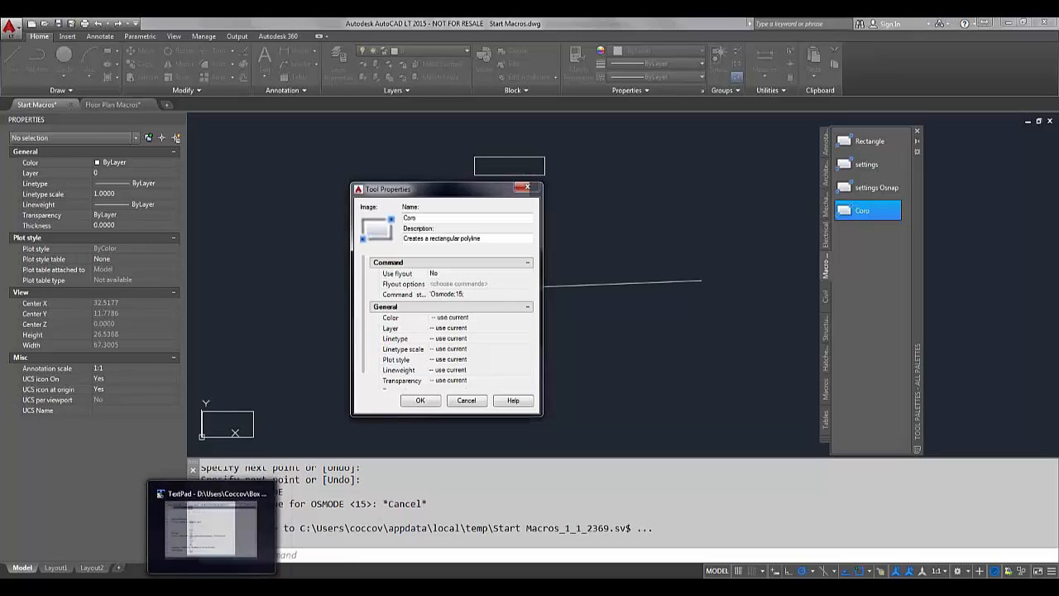
{"action": "left_click", "coordinate": [230, 569]}
{"action": "left_click_drag", "start_coordinate": [731, 320], "coordinate": [554, 328]}
{"action": "key", "text": "ctrl+c"}
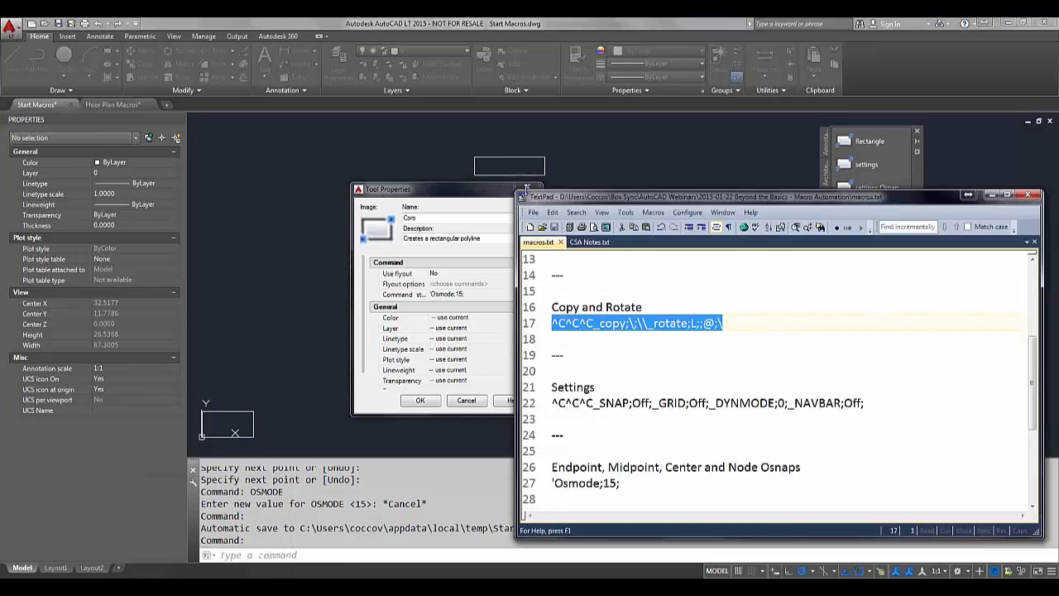
{"action": "left_click", "coordinate": [489, 193]}
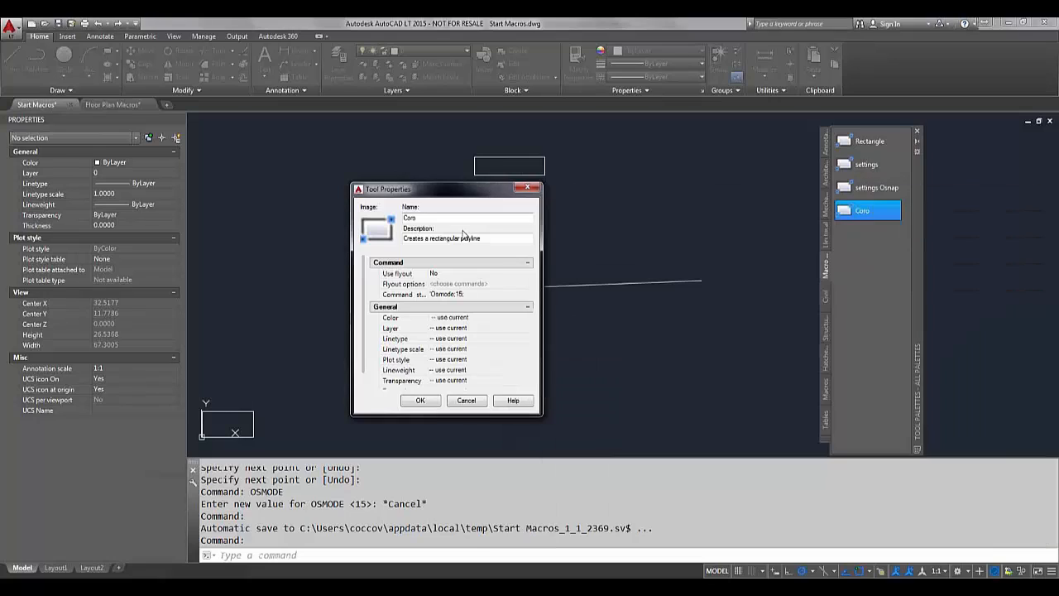
{"action": "left_click", "coordinate": [476, 295]}
{"action": "key", "text": "ctrl+v"}
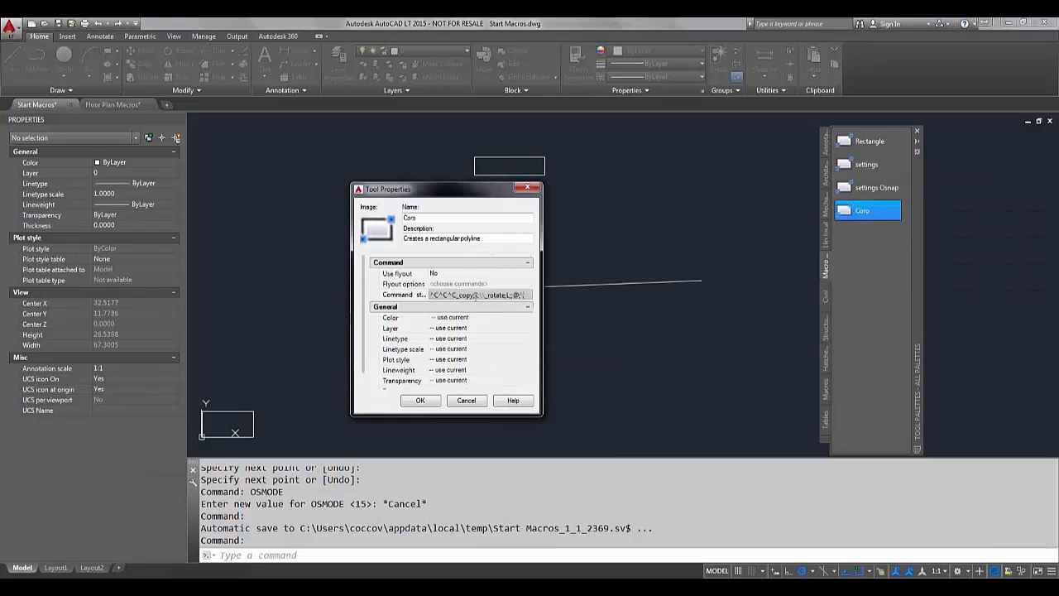
{"action": "left_click", "coordinate": [420, 401]}
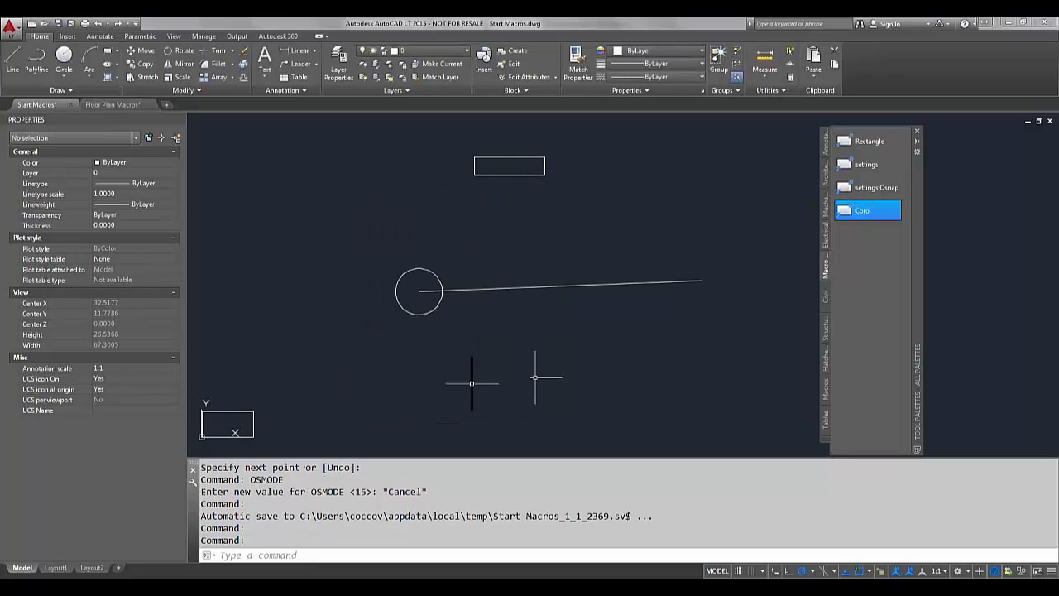
In Floor Plan Macros, run the Coro tool to copy the telephone at station 6060 to the aisle right of the partition, accepting the default rotation.
{"action": "left_click", "coordinate": [106, 102]}
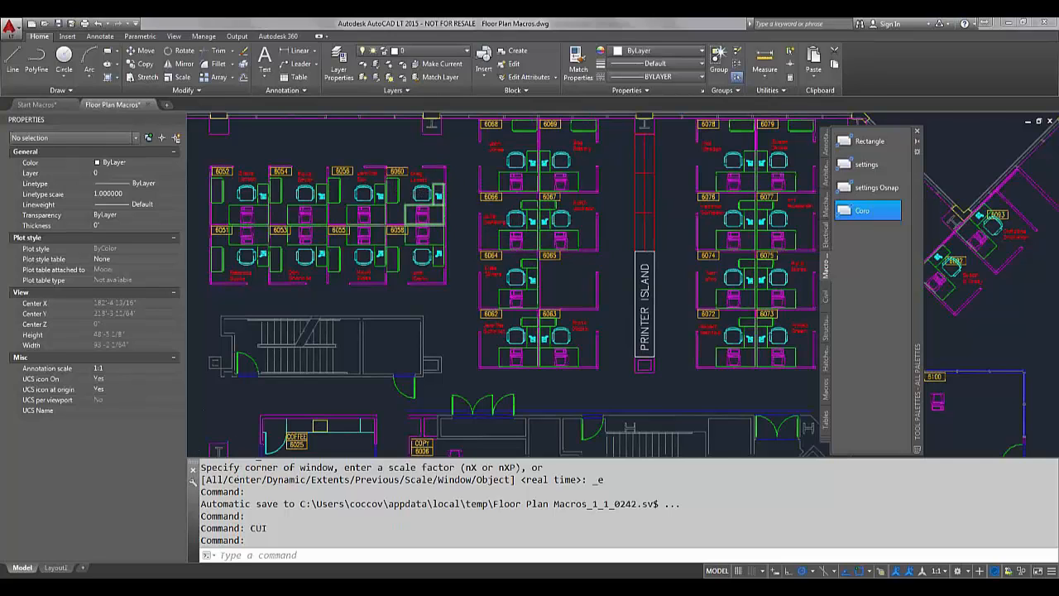
{"action": "scroll", "coordinate": [444, 192], "scroll_direction": "up", "scroll_amount": 6}
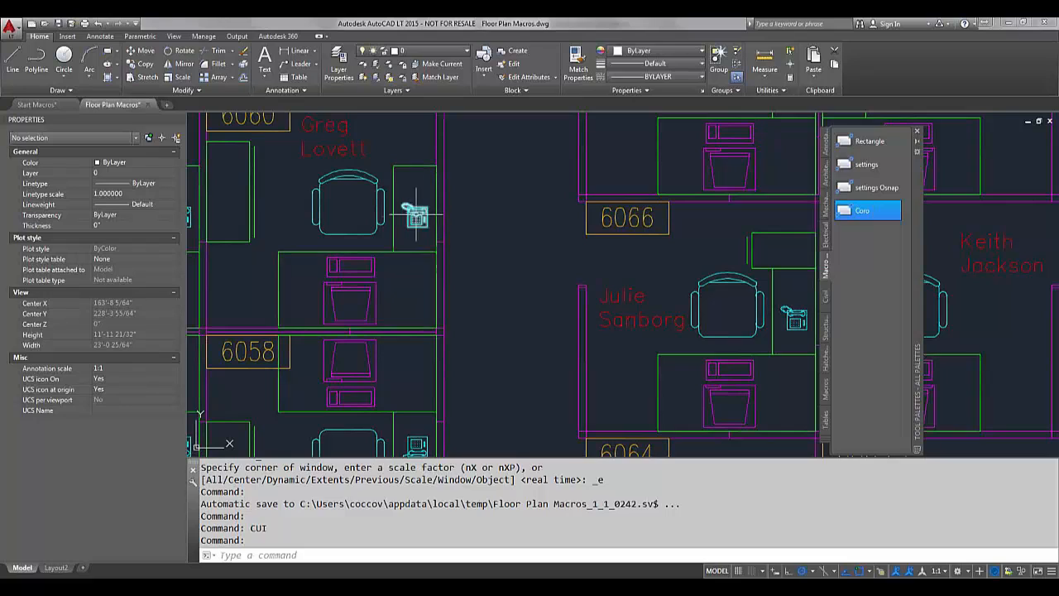
{"action": "mouse_move", "coordinate": [419, 214]}
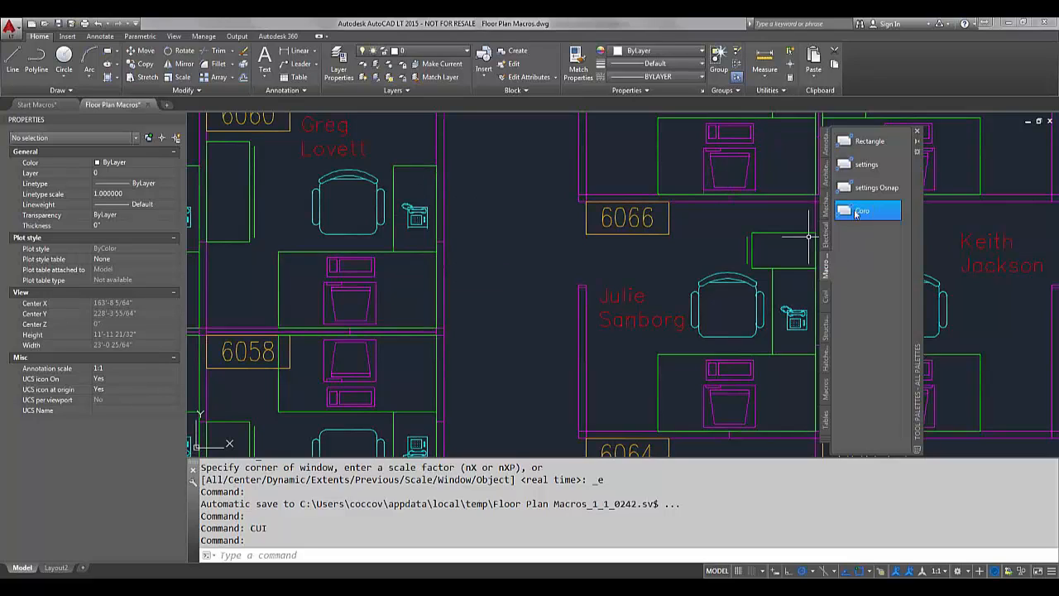
{"action": "left_click", "coordinate": [857, 212]}
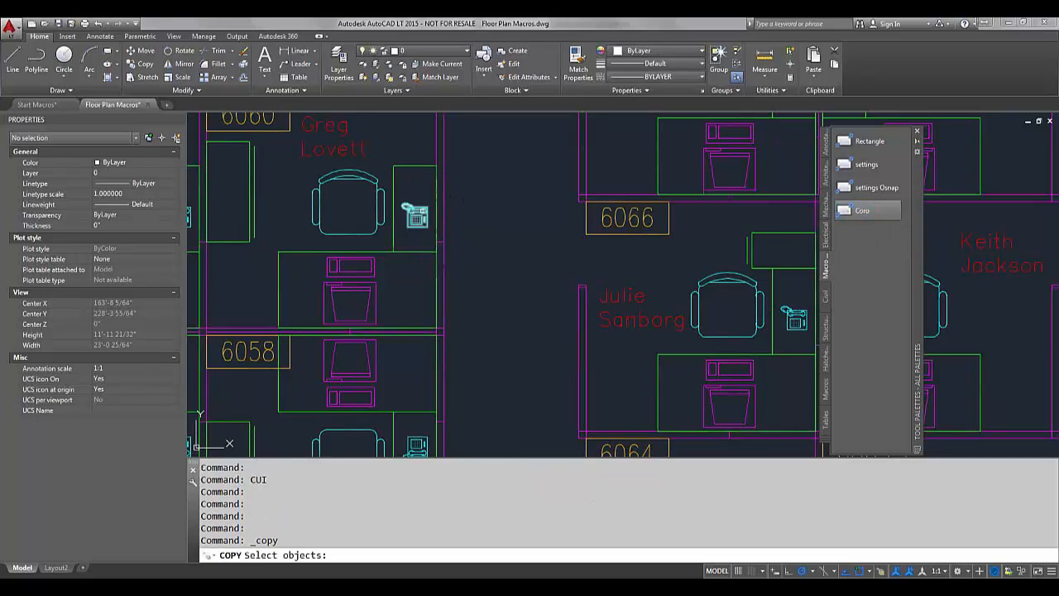
{"action": "left_click", "coordinate": [415, 214]}
{"action": "key", "text": "Return"}
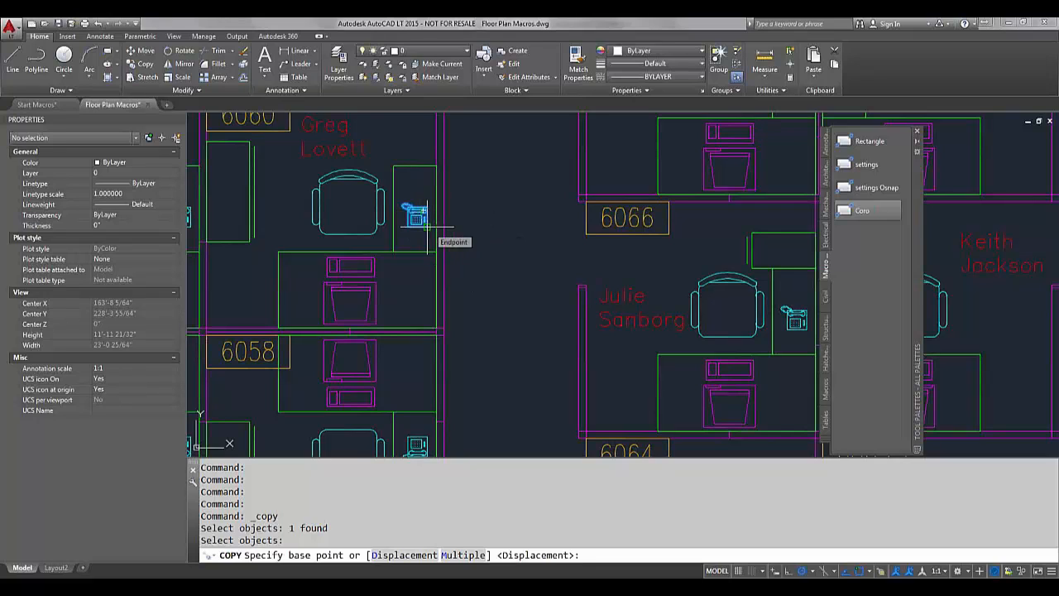
{"action": "scroll", "coordinate": [428, 226], "scroll_direction": "up", "scroll_amount": 5}
{"action": "left_click", "coordinate": [414, 227]}
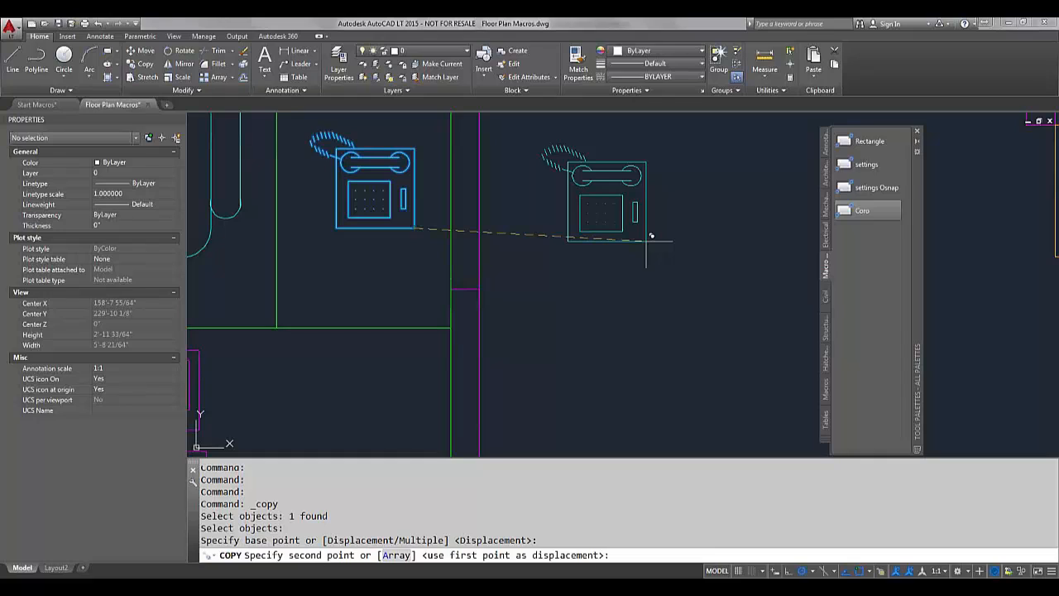
{"action": "left_click", "coordinate": [646, 241]}
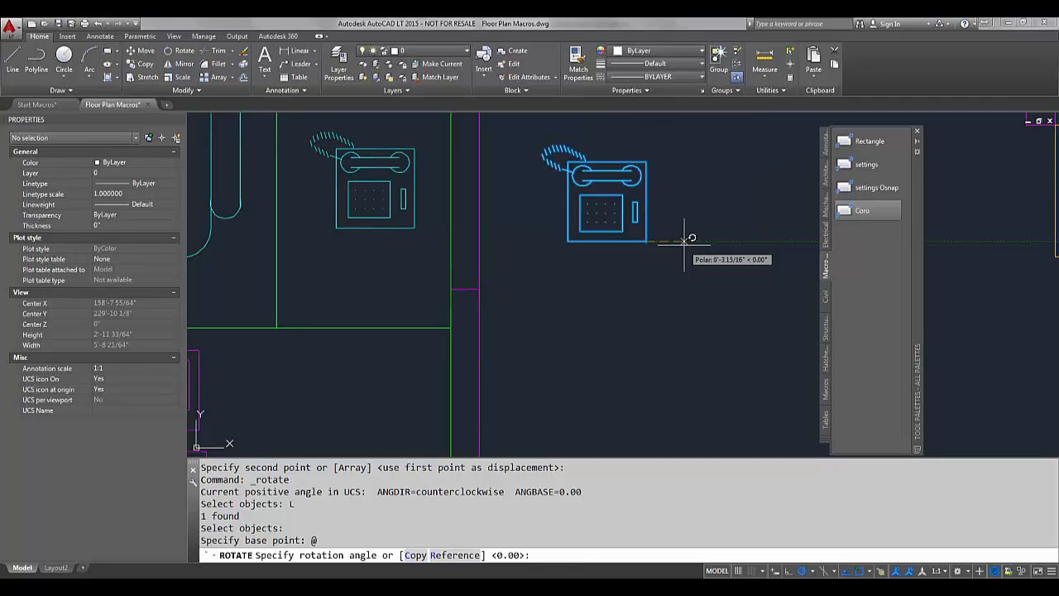
{"action": "right_click", "coordinate": [683, 240]}
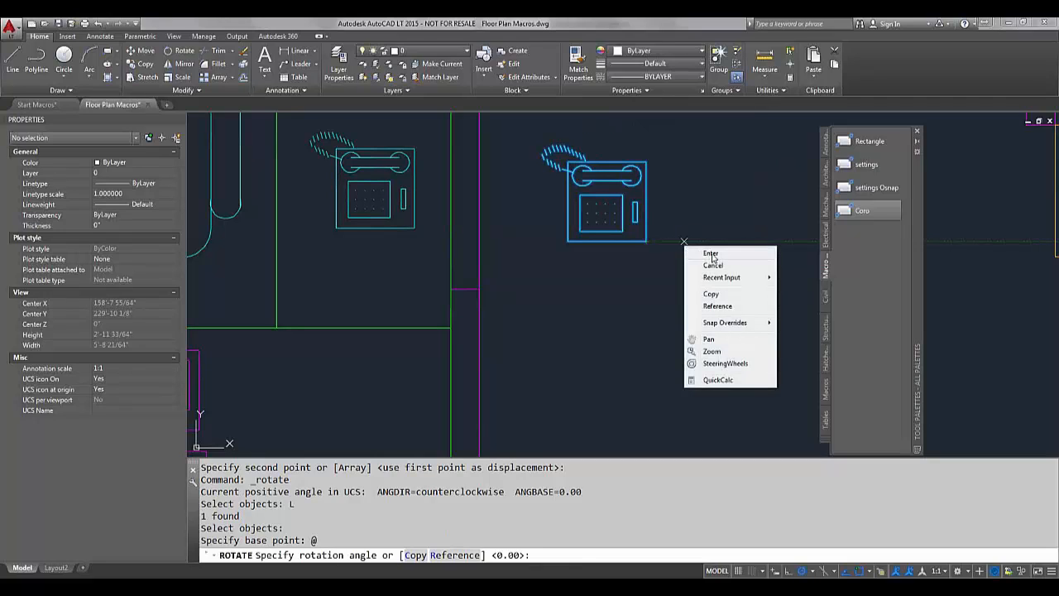
{"action": "left_click", "coordinate": [711, 254]}
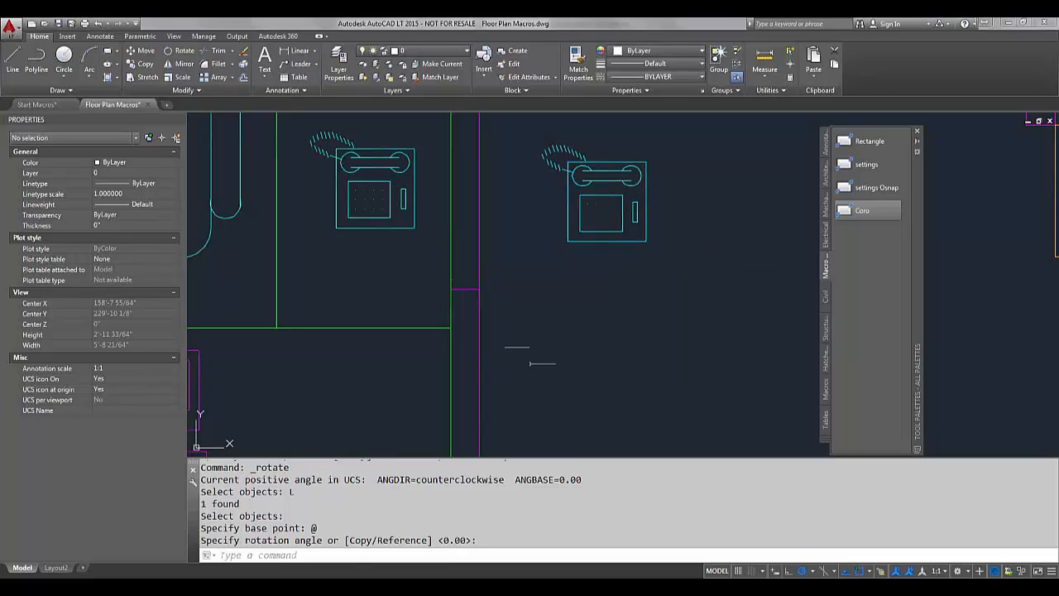
In TextPad, examine the ending ;\ of the Copy and Rotate macro, and return to AutoCAD LT.
{"action": "key", "text": "alt+Tab"}
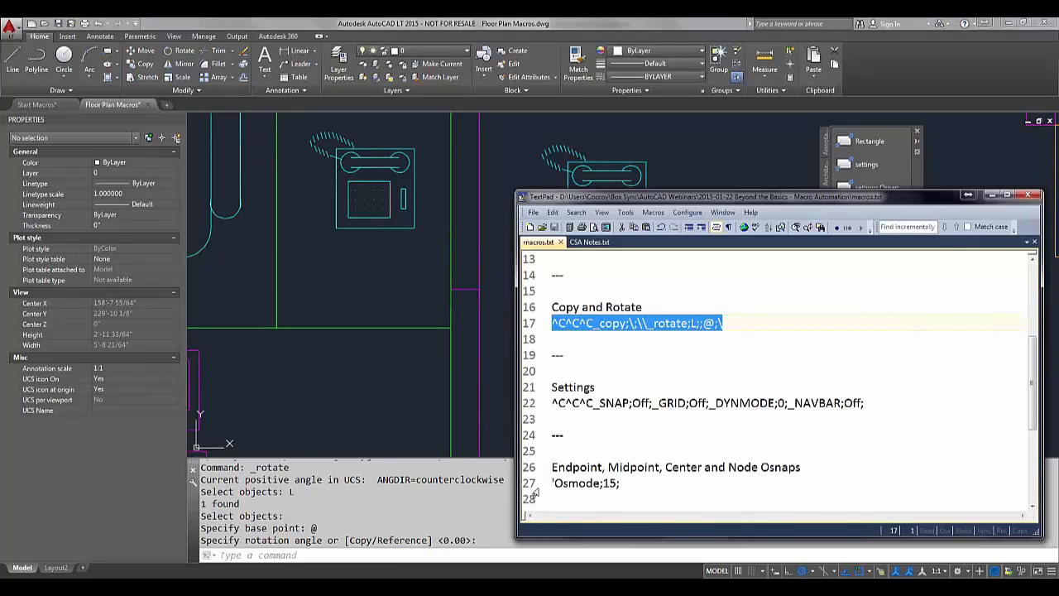
{"action": "left_click", "coordinate": [715, 325]}
{"action": "left_click", "coordinate": [717, 326]}
{"action": "type", "text": ";\\"}
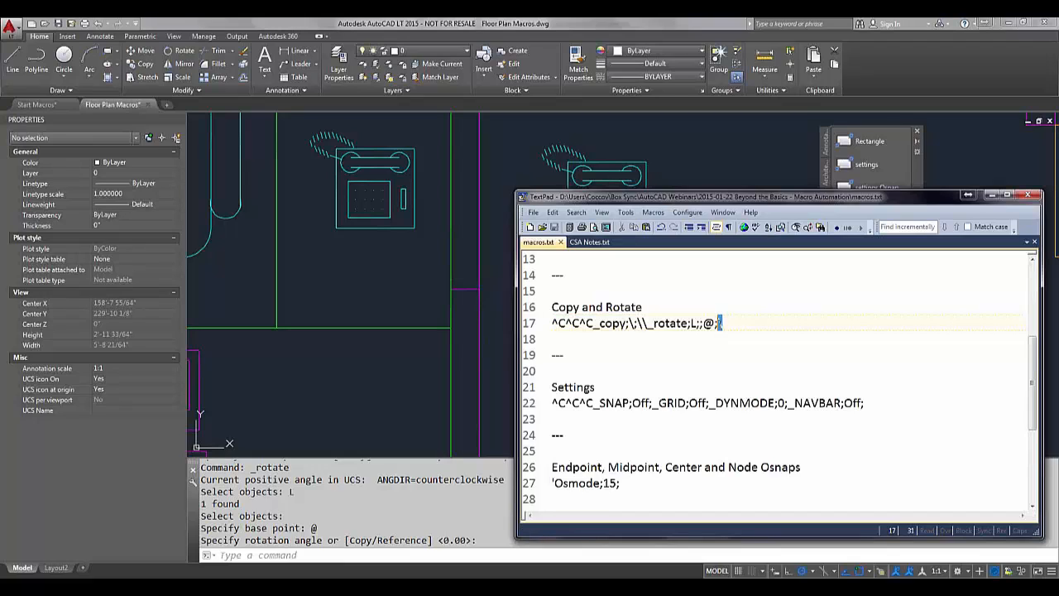
{"action": "key", "text": "shift+Left"}
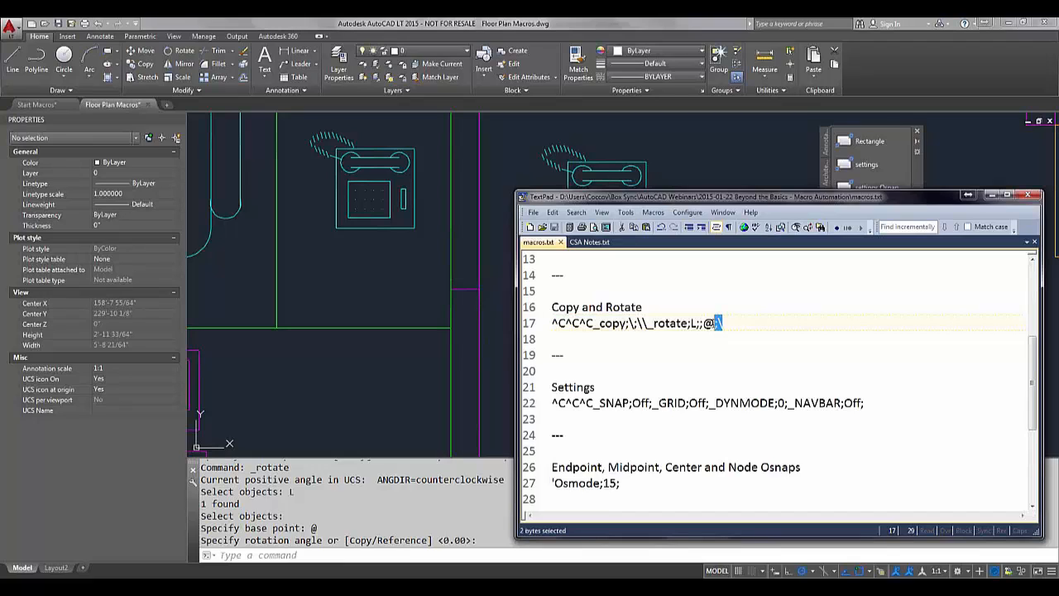
{"action": "left_click", "coordinate": [992, 197]}
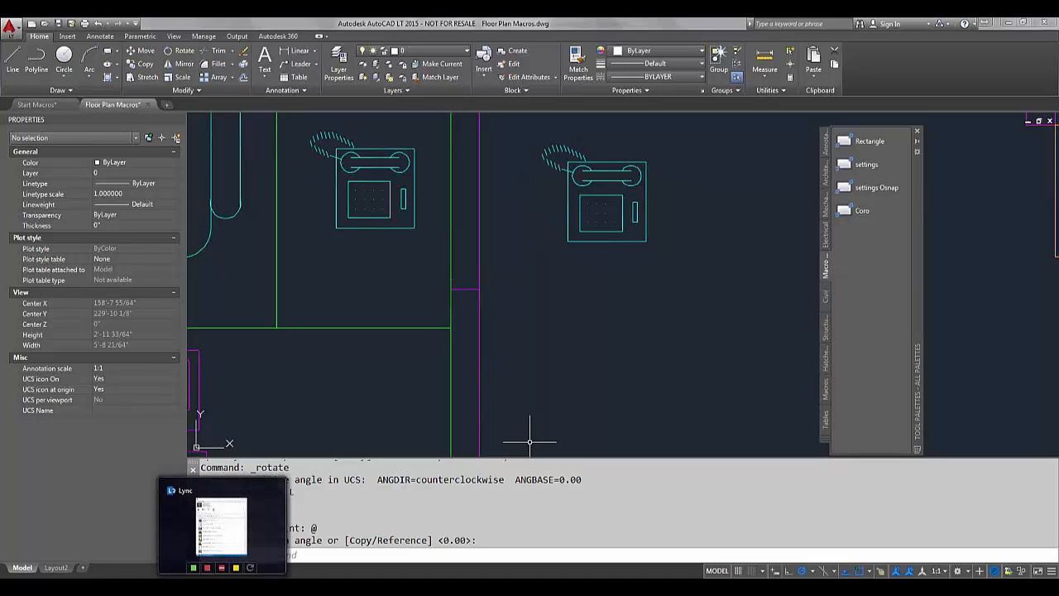
Review the TextPad macros for creating the PHONES layer and inserting the phone block multiple times, and return to the drawing.
{"action": "left_click", "coordinate": [206, 587]}
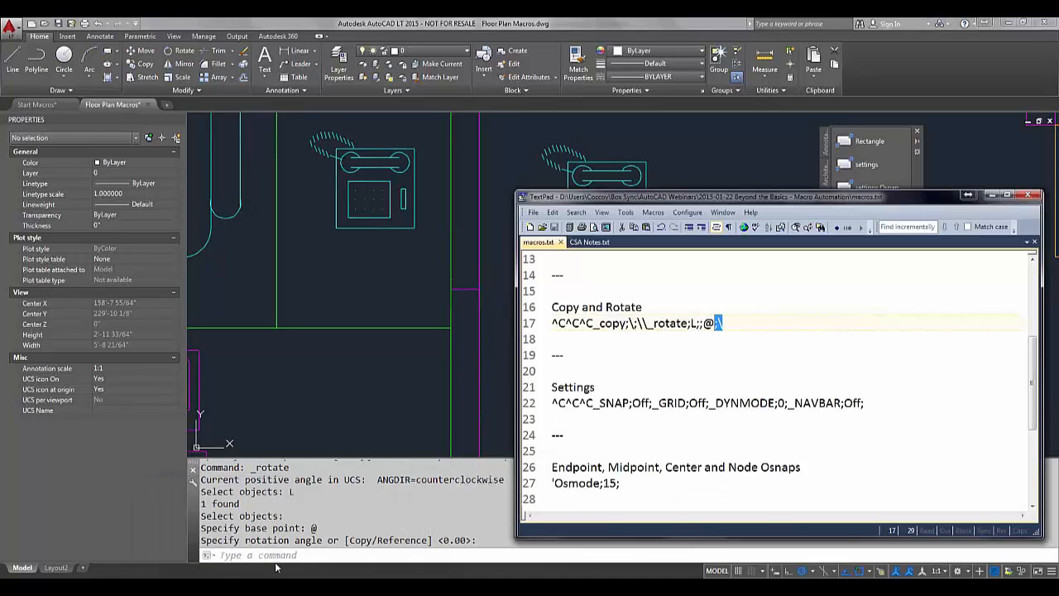
{"action": "scroll", "coordinate": [773, 355], "scroll_direction": "down", "scroll_amount": 3}
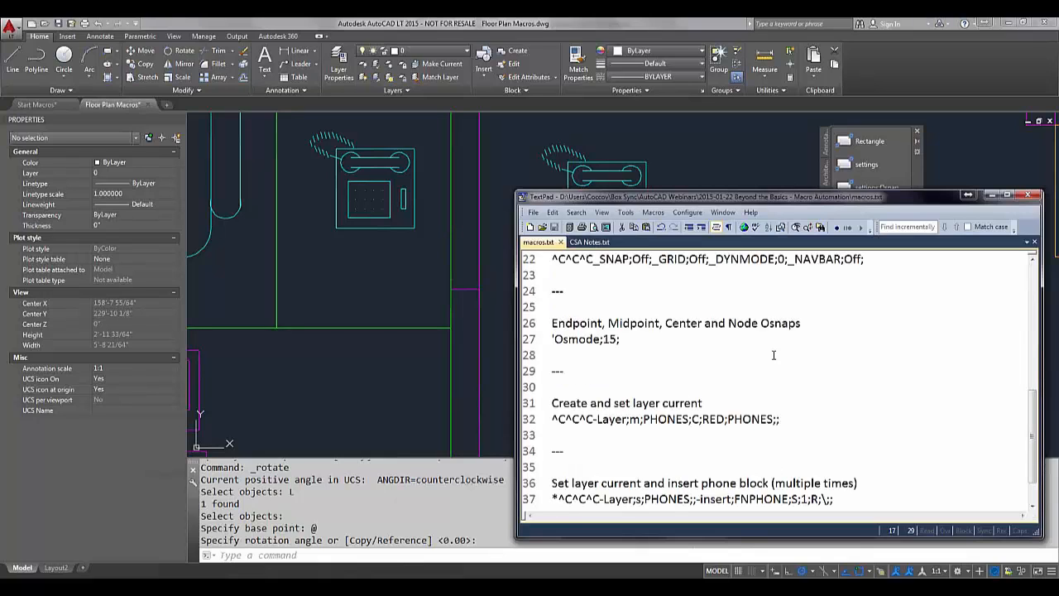
{"action": "scroll", "coordinate": [773, 355], "scroll_direction": "down", "scroll_amount": 3}
{"action": "scroll", "coordinate": [803, 362], "scroll_direction": "down", "scroll_amount": 3}
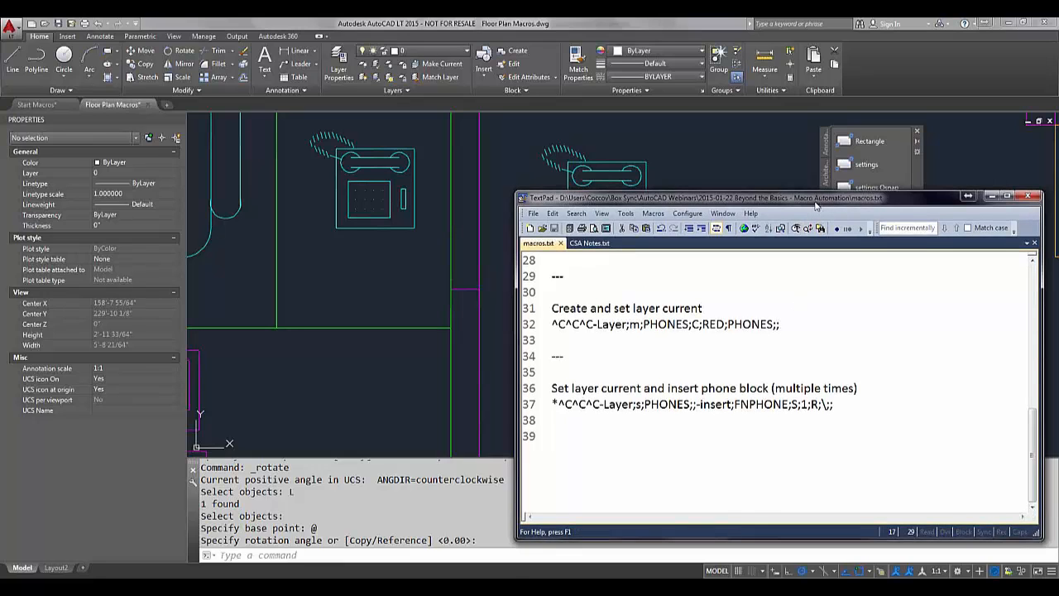
{"action": "left_click_drag", "start_coordinate": [822, 199], "coordinate": [574, 176]}
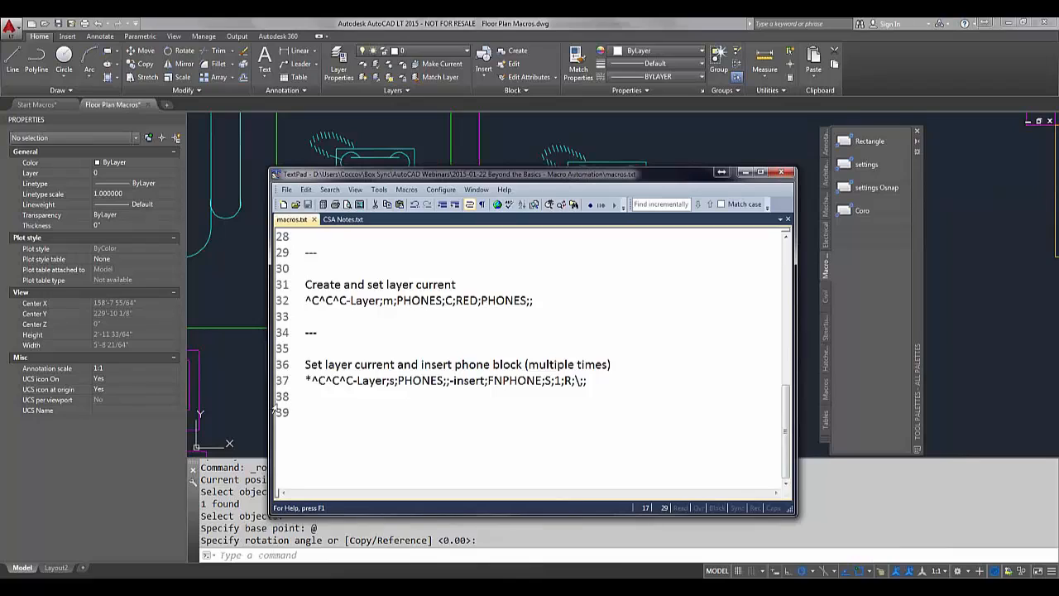
{"action": "left_click", "coordinate": [744, 172]}
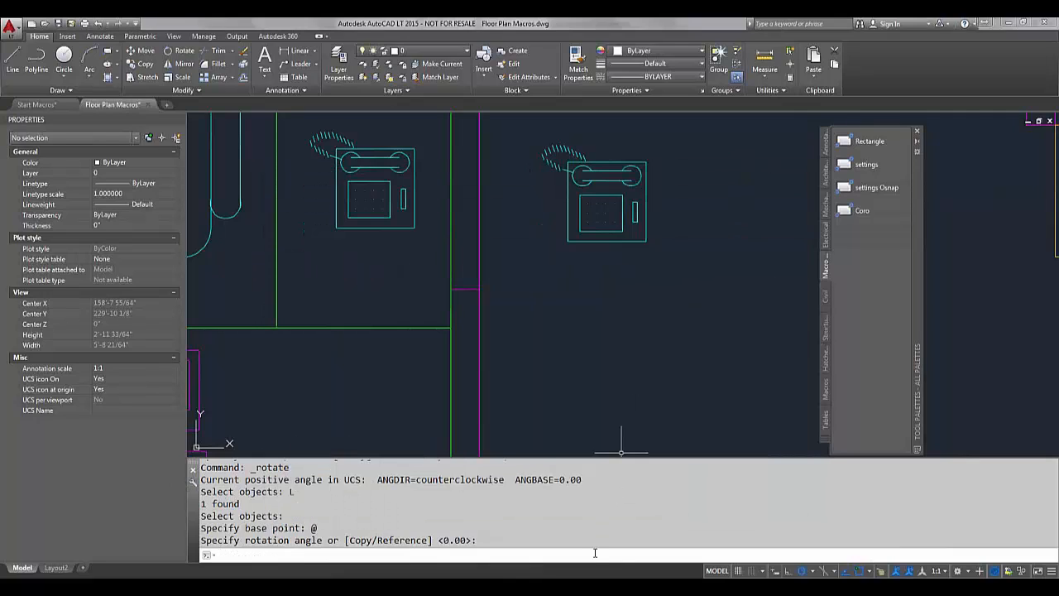
Open the CUI editor, search the command list for "rectan" and add the Rectangle command to the tool palette below Coro.
{"action": "type", "text": "cui"}
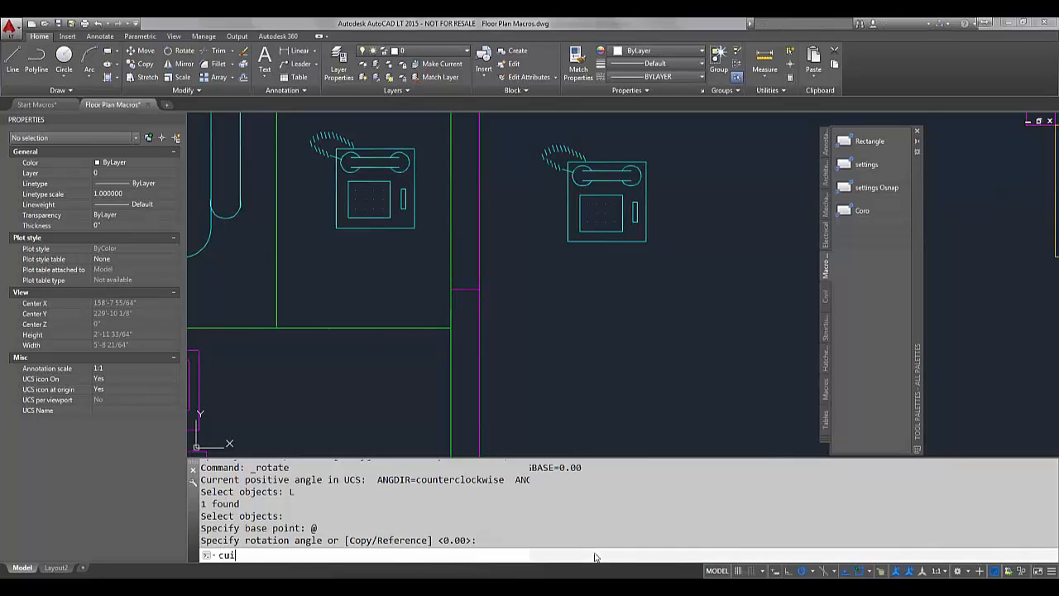
{"action": "key", "text": "Return"}
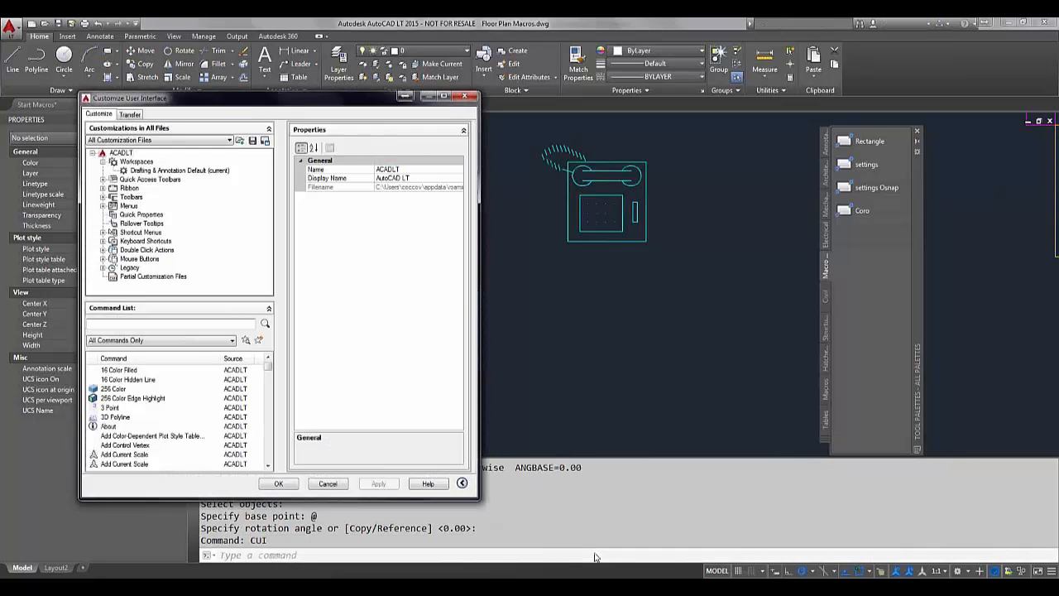
{"action": "left_click", "coordinate": [113, 323]}
{"action": "type", "text": "reg"}
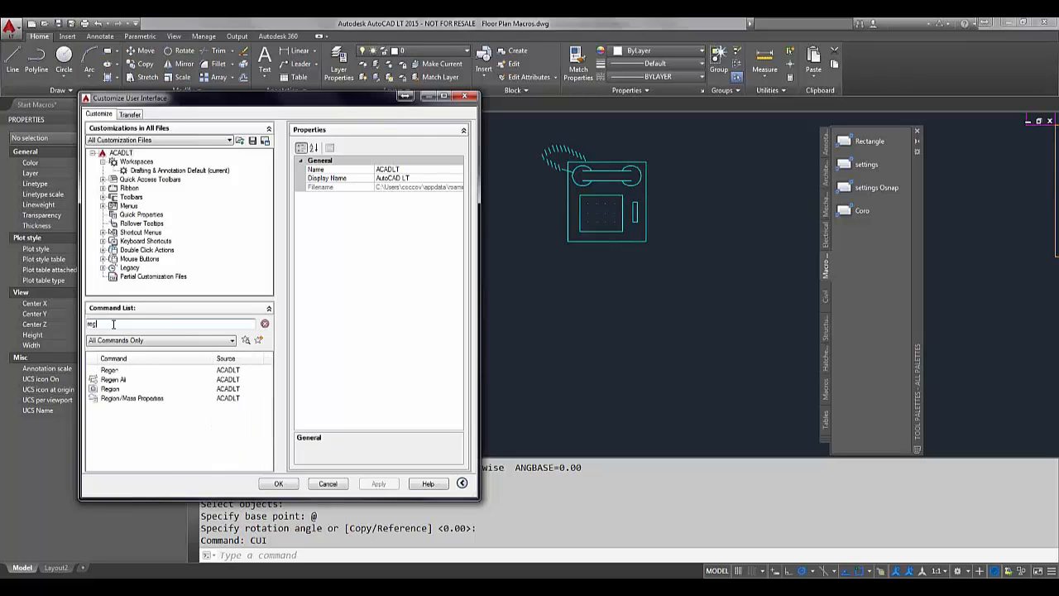
{"action": "key", "text": "BackSpace"}
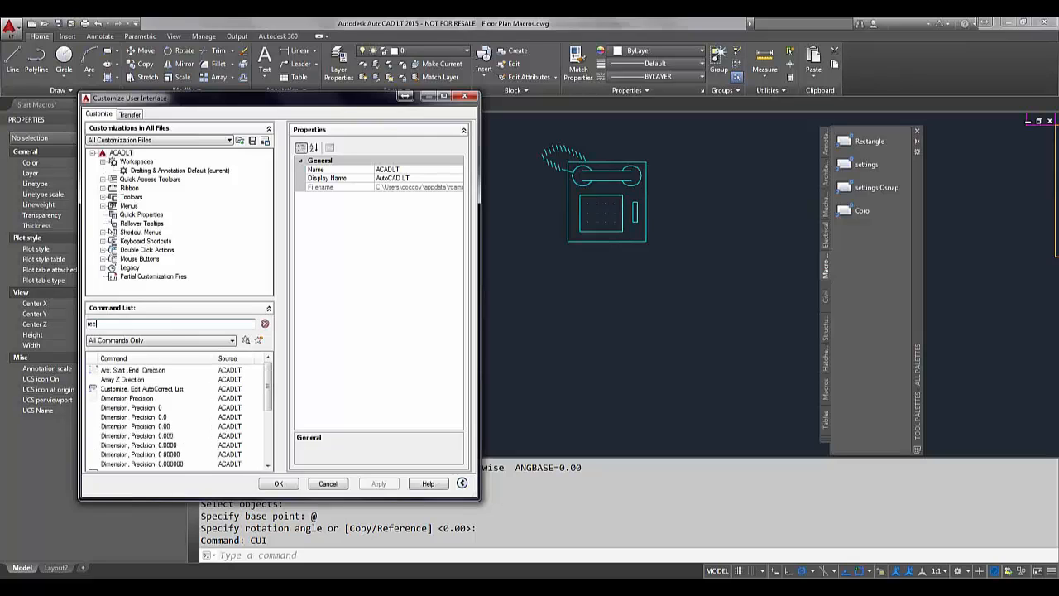
{"action": "type", "text": "ctan"}
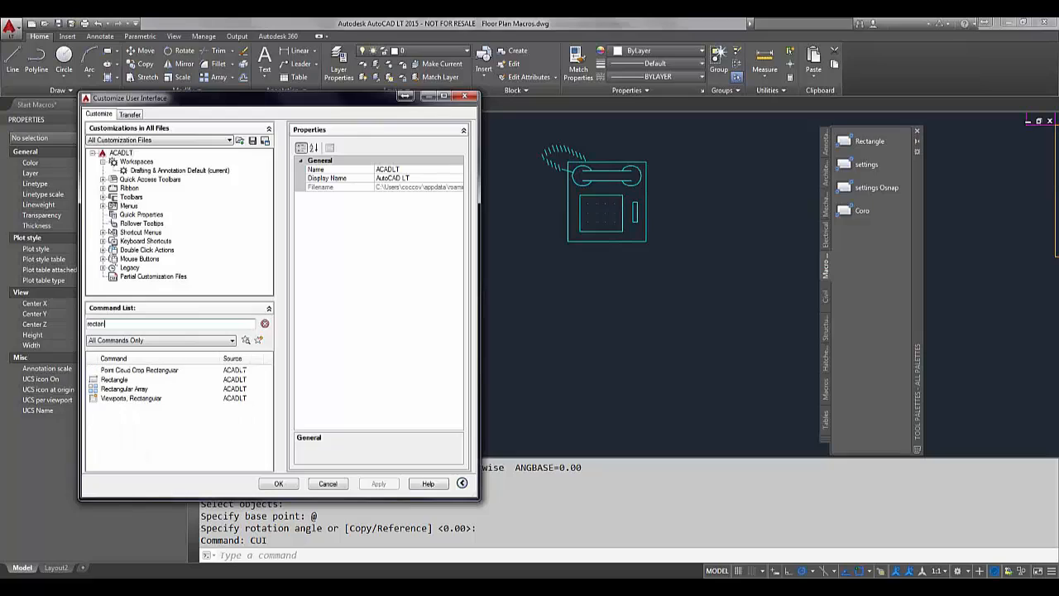
{"action": "left_click", "coordinate": [116, 380]}
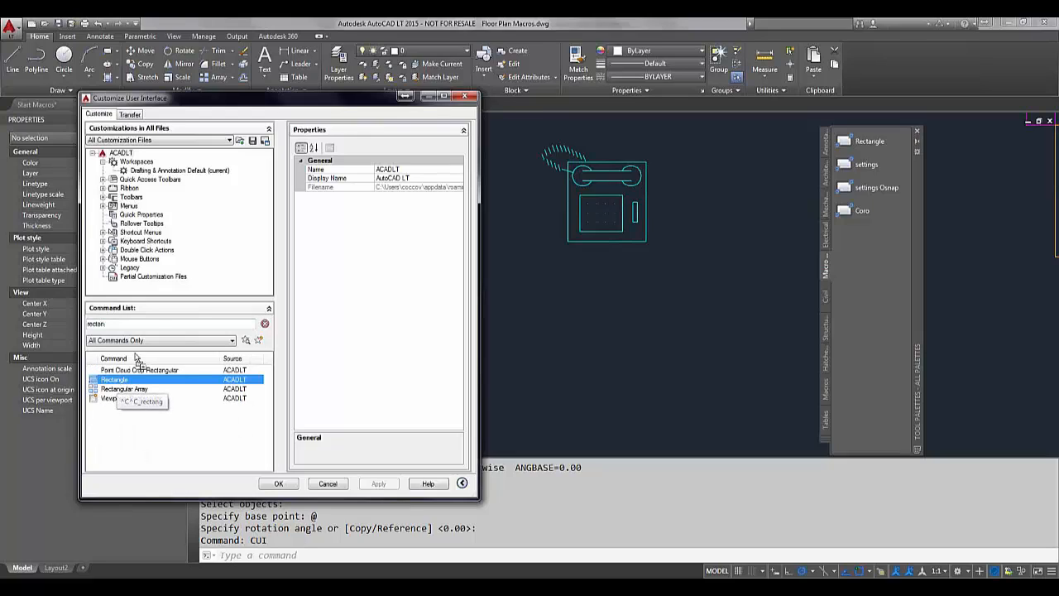
{"action": "left_click_drag", "start_coordinate": [166, 321], "coordinate": [888, 270]}
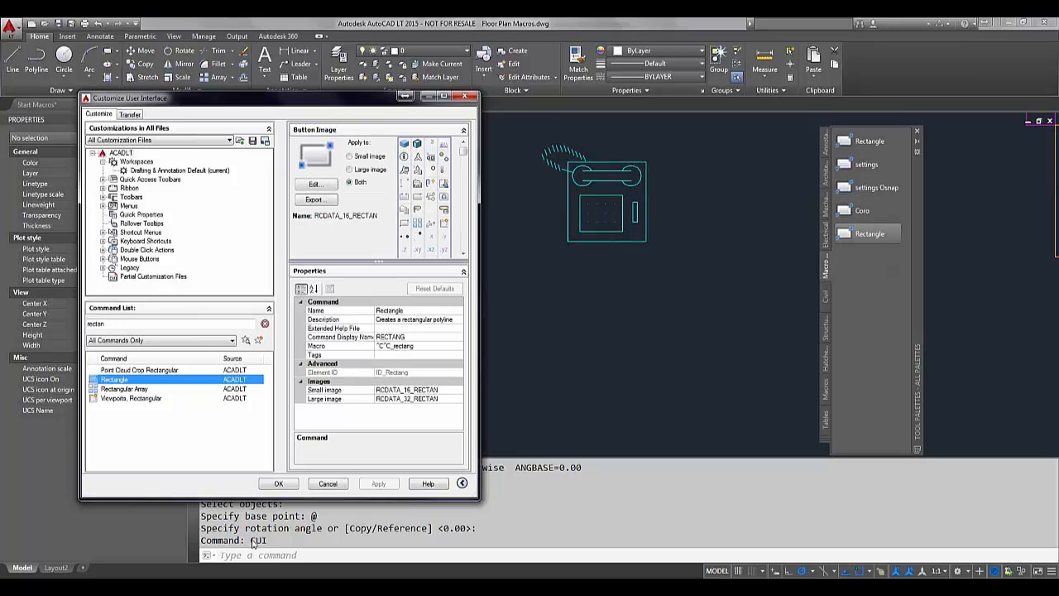
Close the Customize User Interface editor and duplicate the Coro tool below the second Rectangle tool on the palette.
{"action": "left_click", "coordinate": [320, 489]}
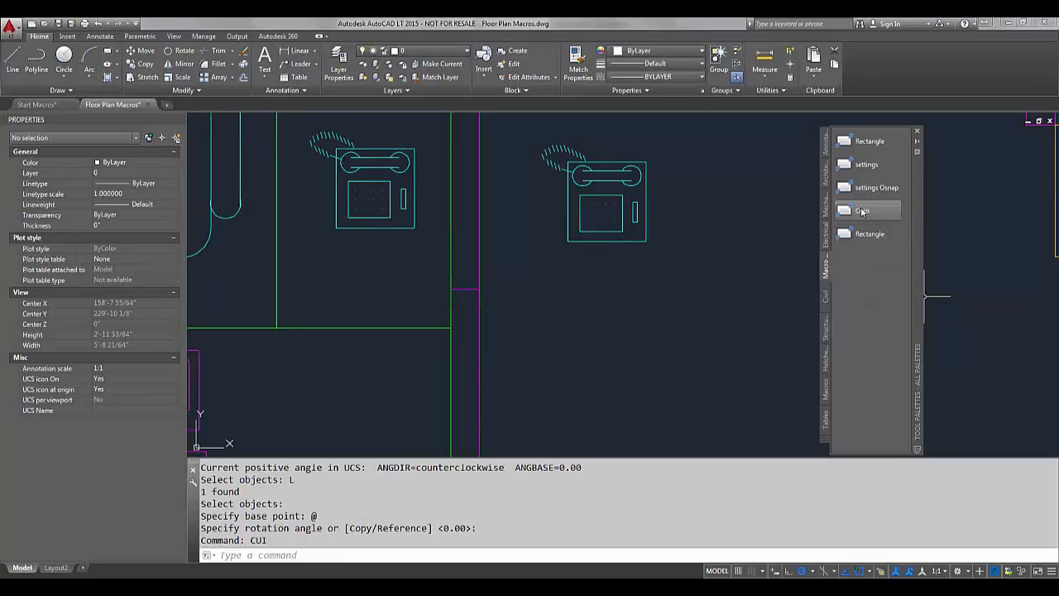
{"action": "right_click_drag", "start_coordinate": [862, 212], "coordinate": [857, 272]}
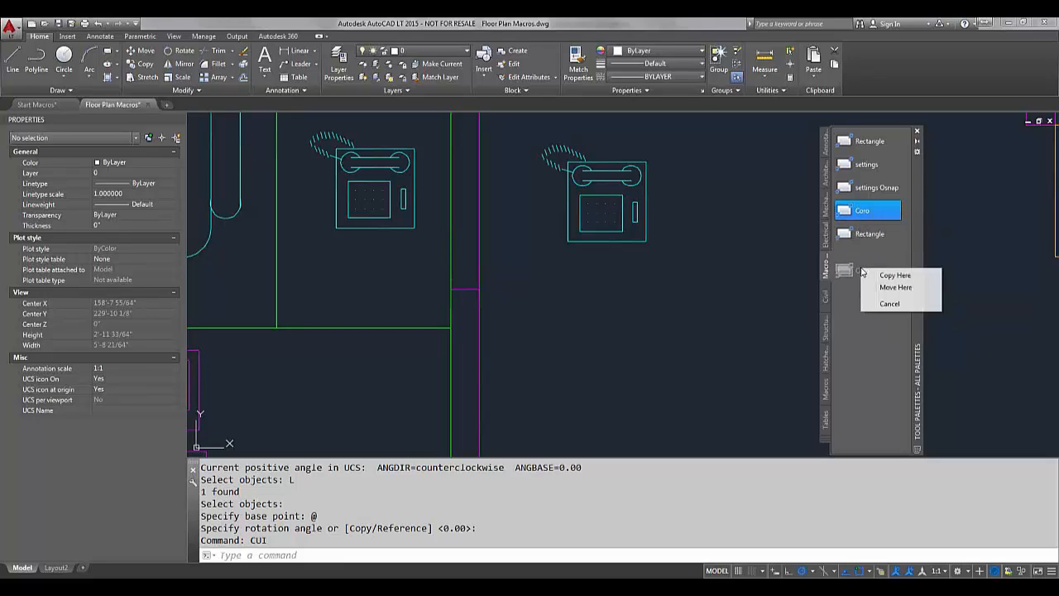
{"action": "left_click", "coordinate": [892, 276]}
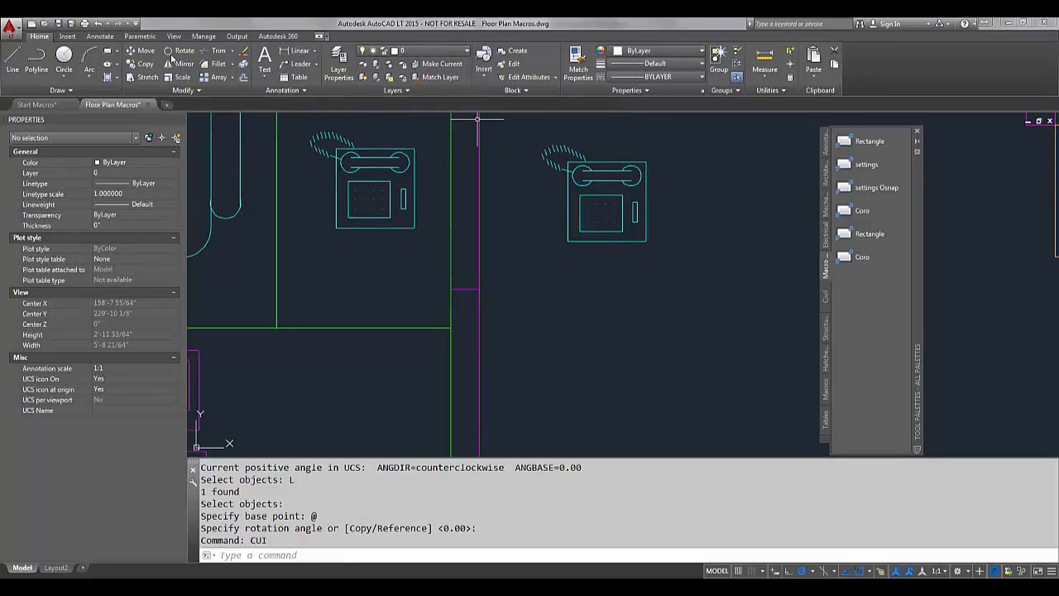
Check the layer list in the Start Macros drawing, and examine the Create and set layer current macro in TextPad.
{"action": "left_click", "coordinate": [47, 104]}
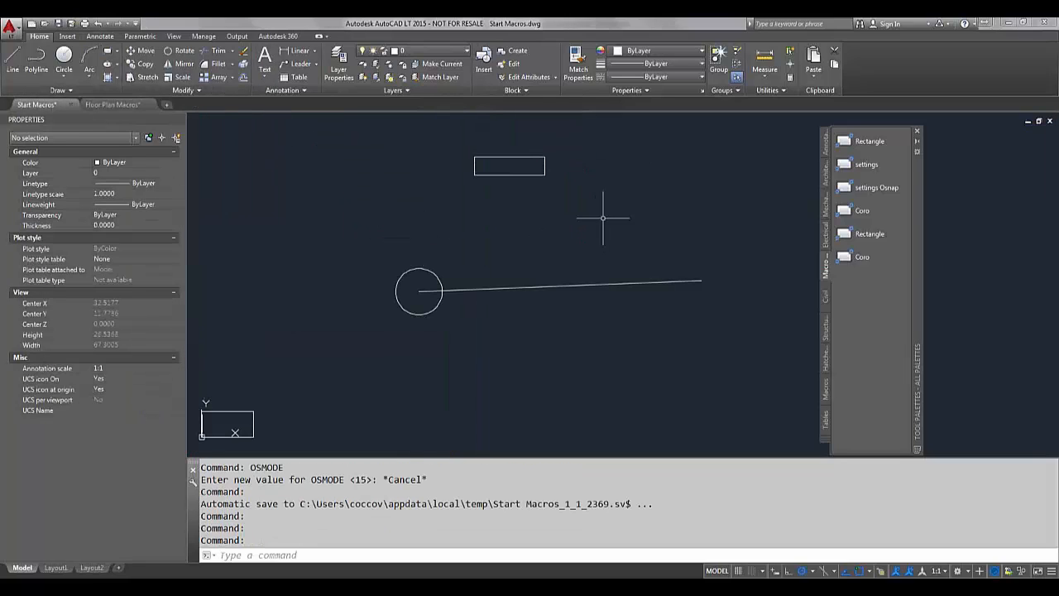
{"action": "left_click", "coordinate": [442, 50]}
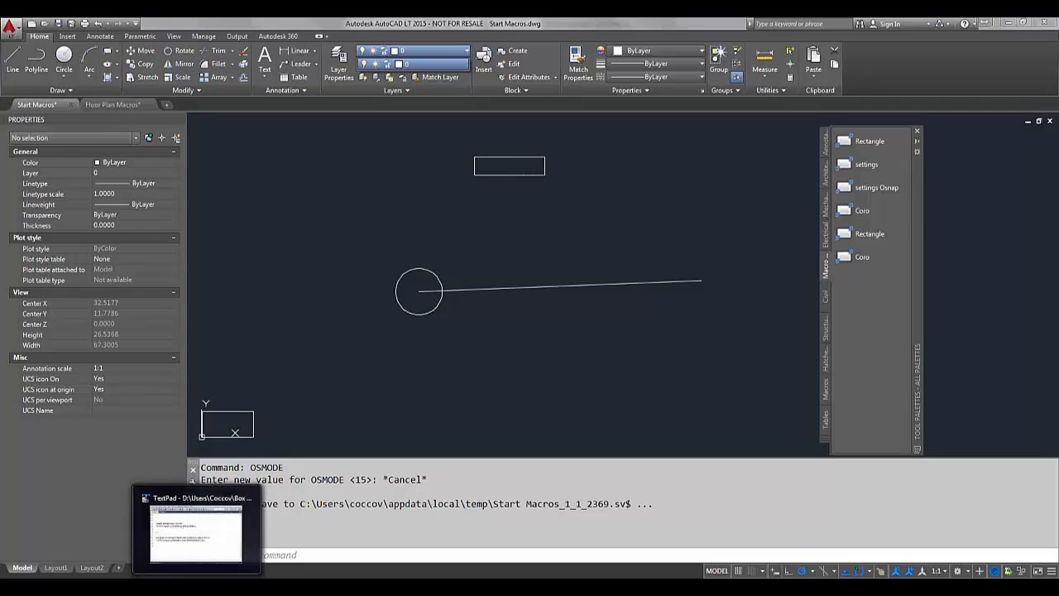
{"action": "left_click", "coordinate": [196, 586]}
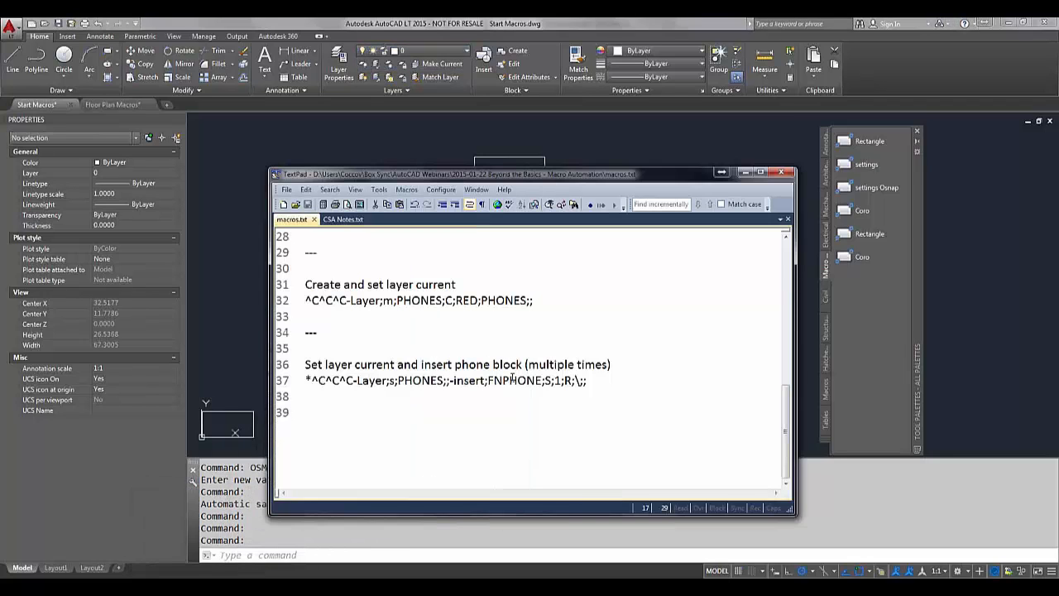
{"action": "left_click", "coordinate": [534, 301]}
{"action": "left_click_drag", "start_coordinate": [535, 300], "coordinate": [305, 304]}
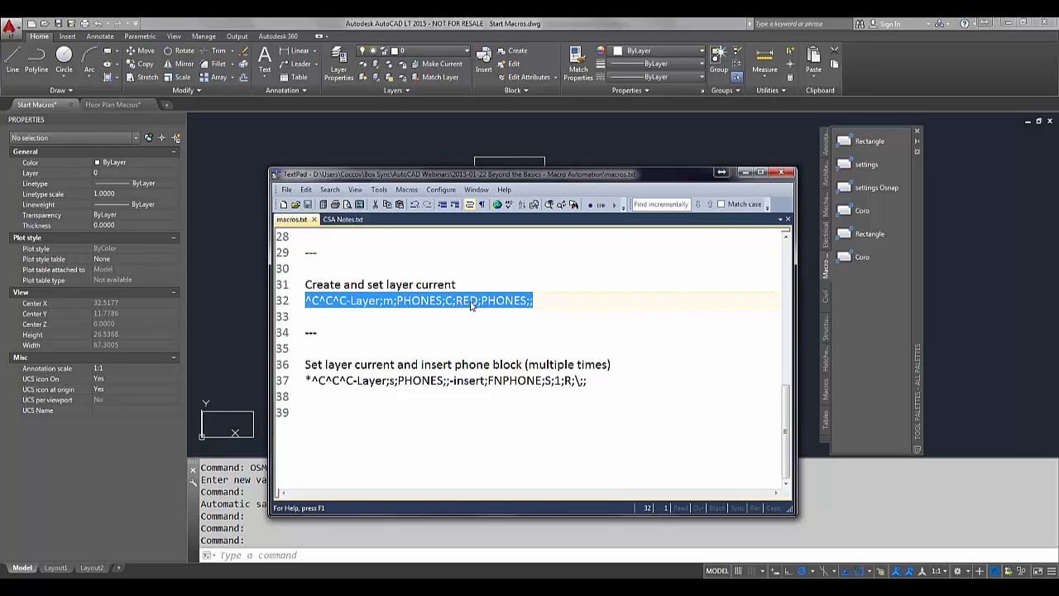
{"action": "left_click", "coordinate": [534, 303]}
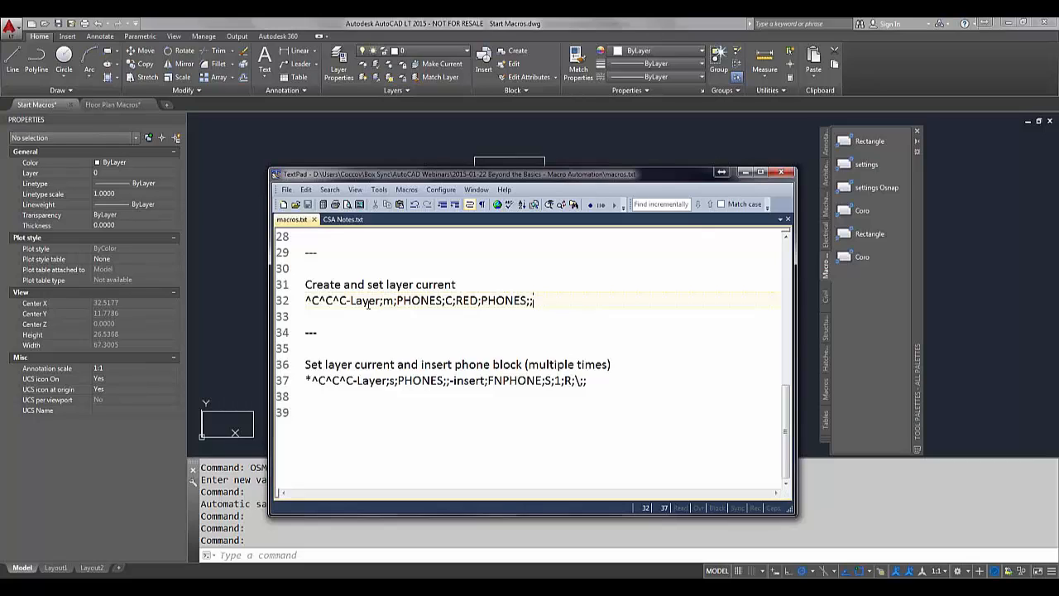
{"action": "left_click", "coordinate": [451, 301]}
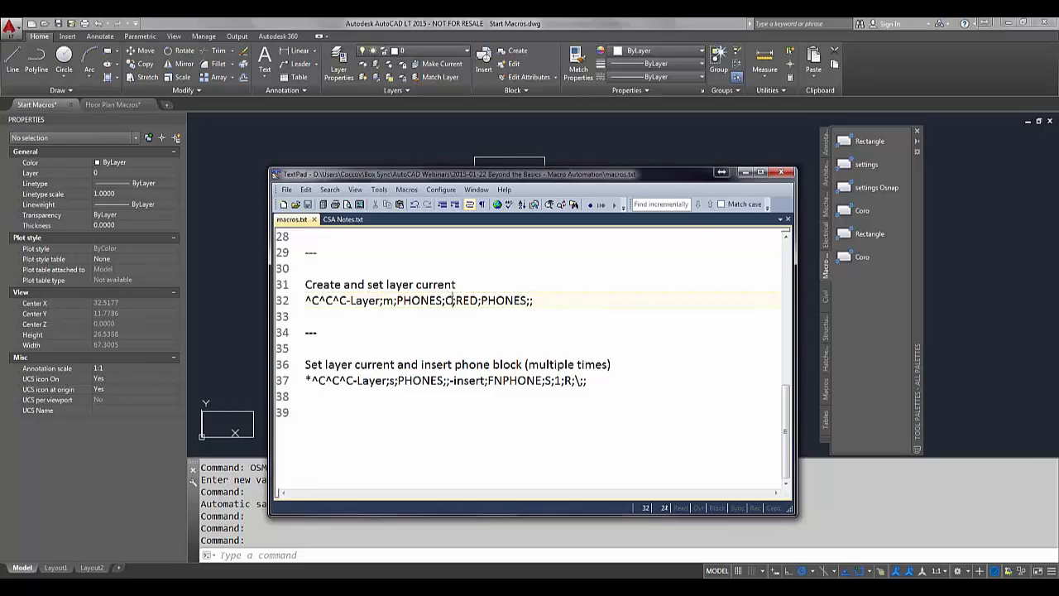
Replace the lower Coro tool's command string with the TextPad macro ^C^C^C-Layer;m;PHONES;C;RED;PHONES;;.
{"action": "right_click", "coordinate": [857, 259]}
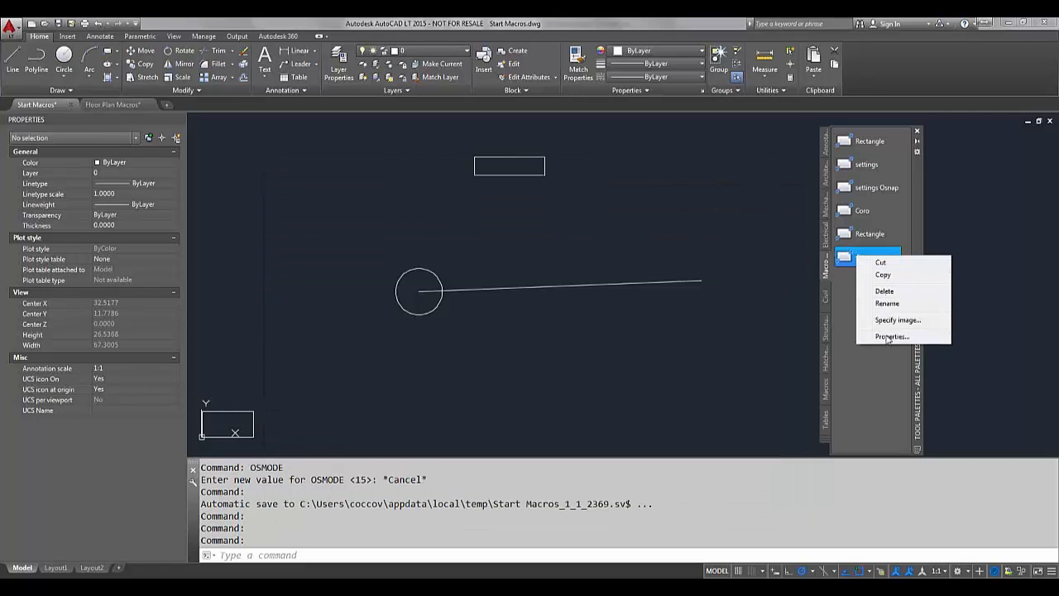
{"action": "left_click", "coordinate": [890, 337]}
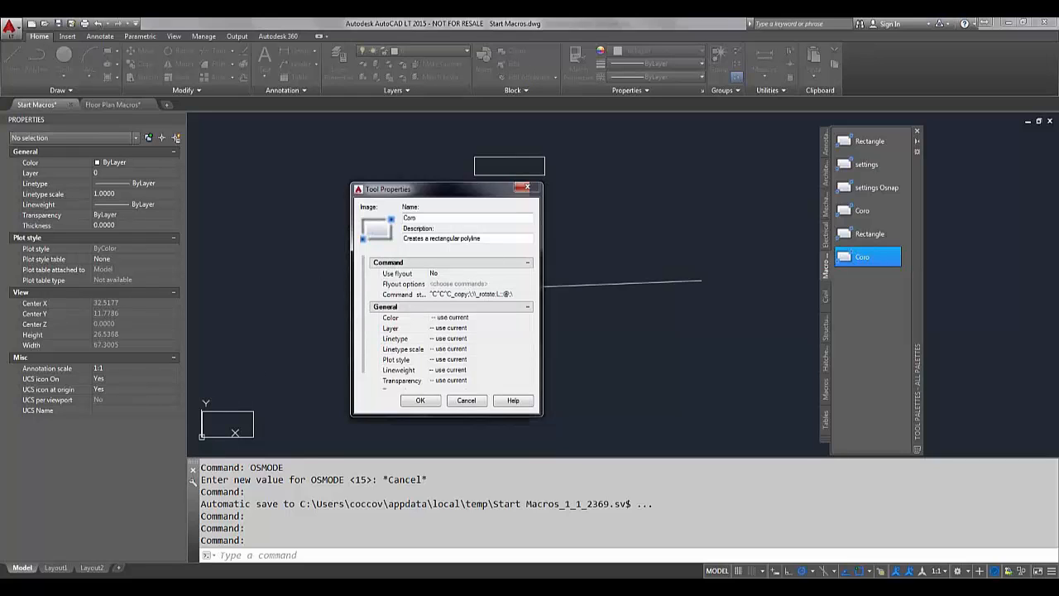
{"action": "key", "text": "alt+Tab"}
{"action": "left_click_drag", "start_coordinate": [534, 306], "coordinate": [285, 300]}
{"action": "right_click", "coordinate": [319, 304]}
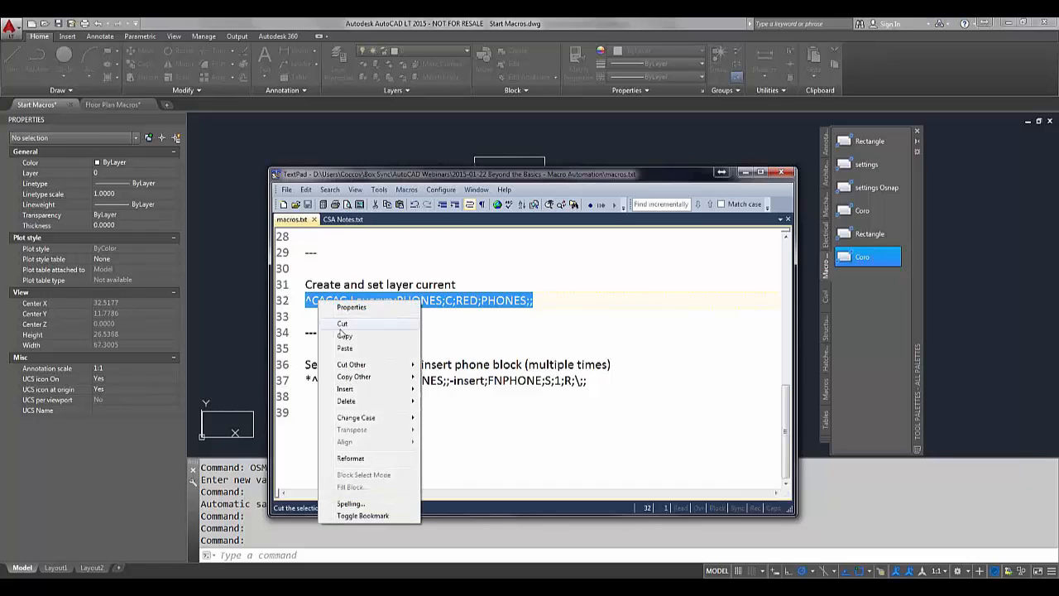
{"action": "left_click", "coordinate": [344, 335]}
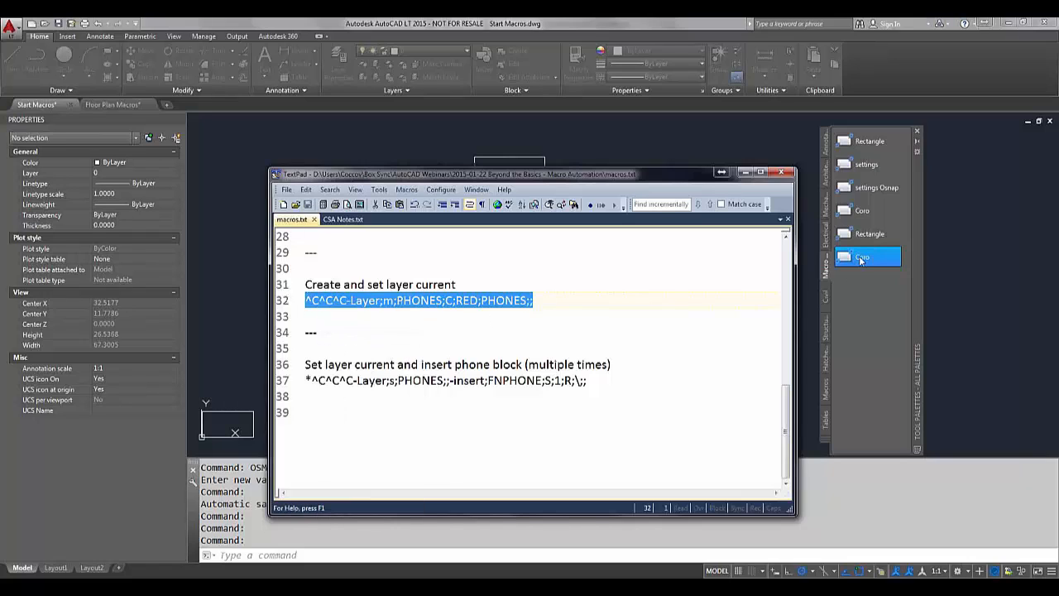
{"action": "key", "text": "alt+Tab"}
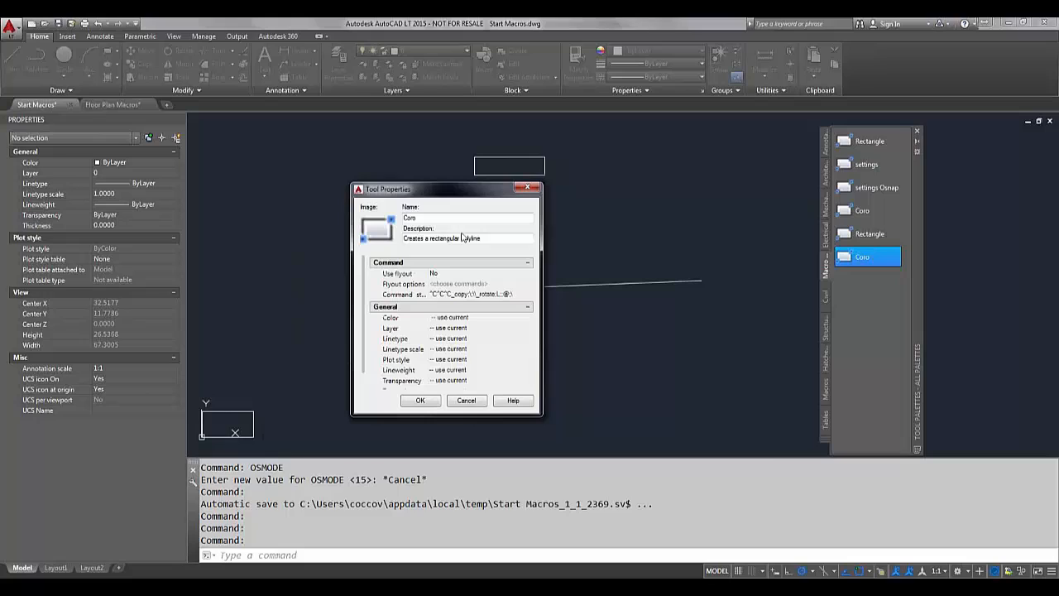
{"action": "left_click", "coordinate": [458, 294]}
{"action": "right_click", "coordinate": [457, 294]}
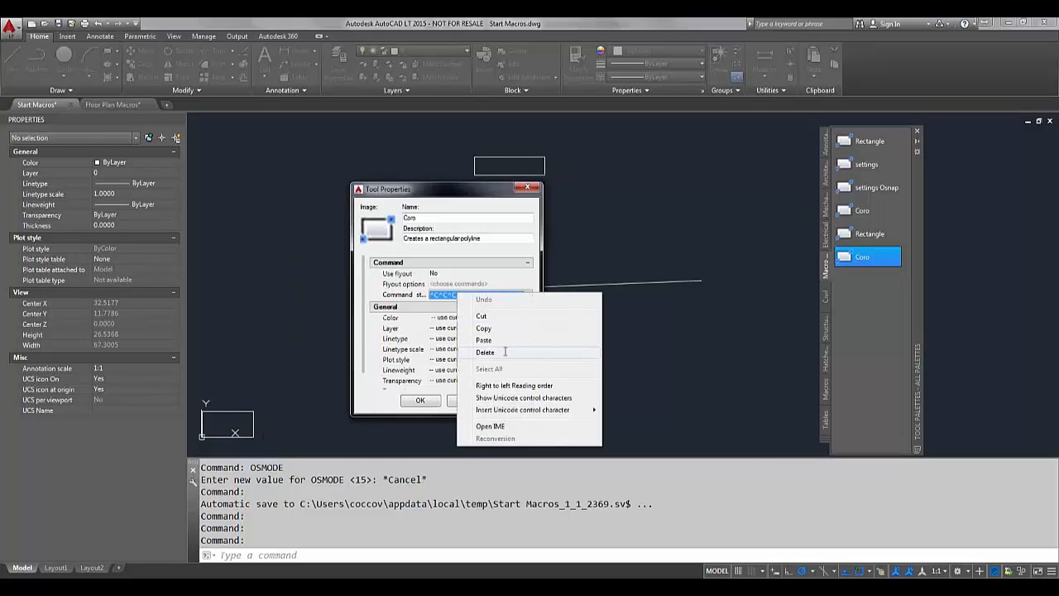
{"action": "left_click", "coordinate": [484, 340]}
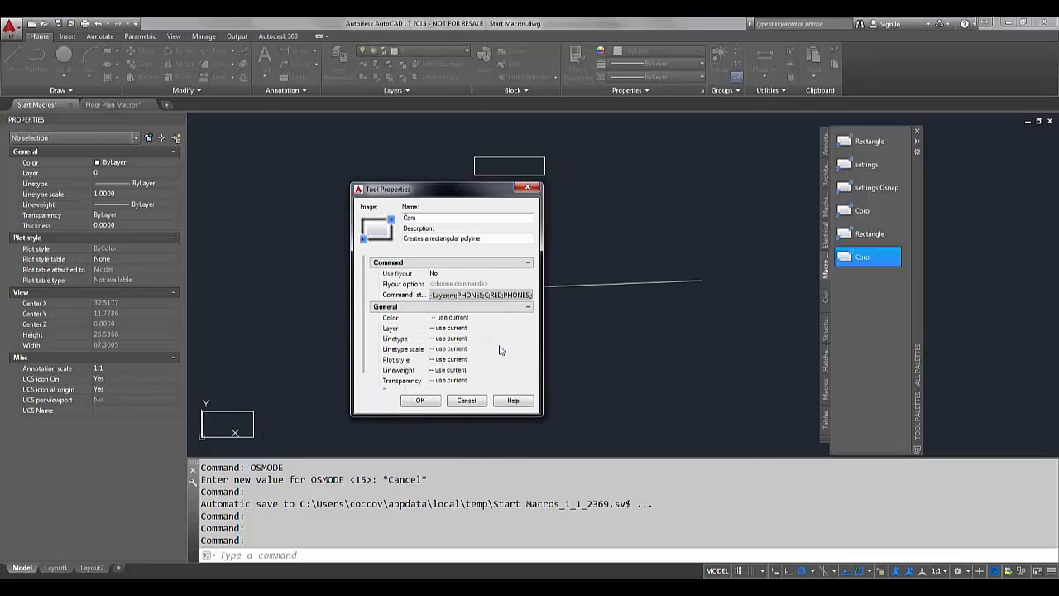
{"action": "left_click", "coordinate": [418, 402]}
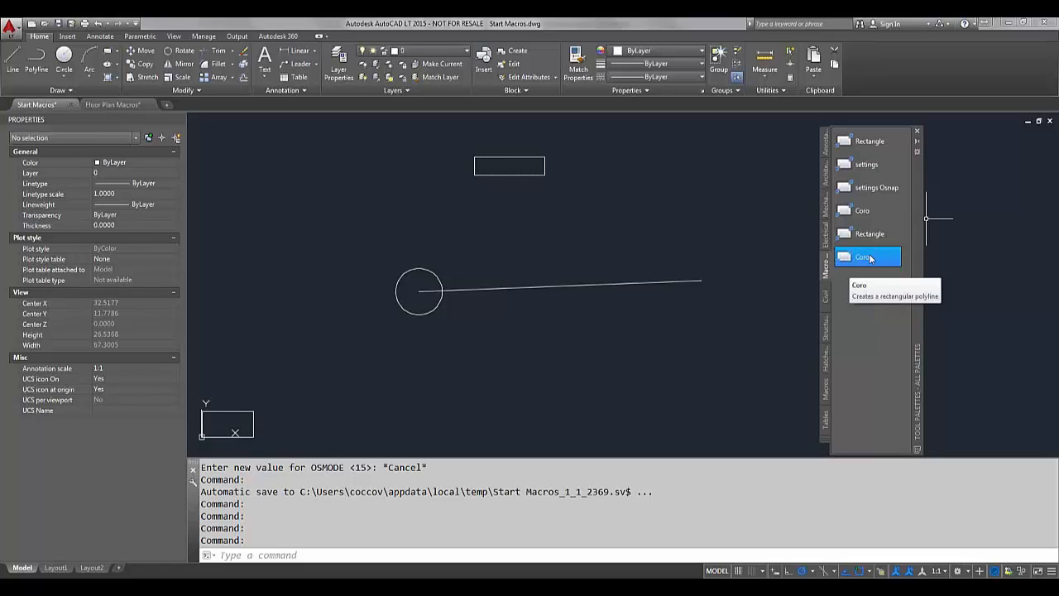
Run the lower Coro tool to create the red PHONES layer, and inspect the command history in a widened text window.
{"action": "left_click", "coordinate": [865, 257]}
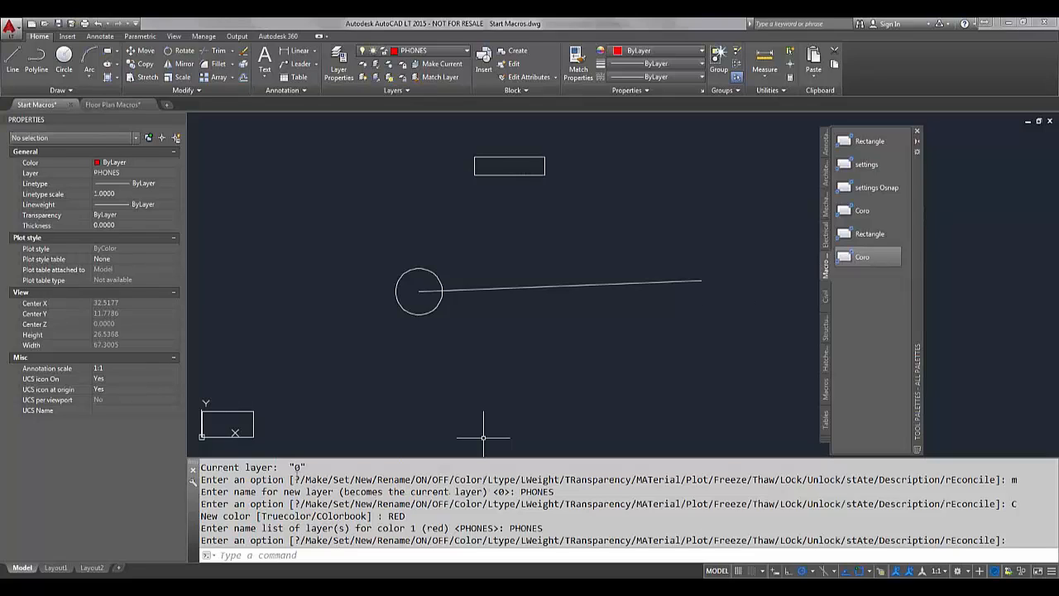
{"action": "scroll", "coordinate": [291, 453], "scroll_direction": "up", "scroll_amount": 2}
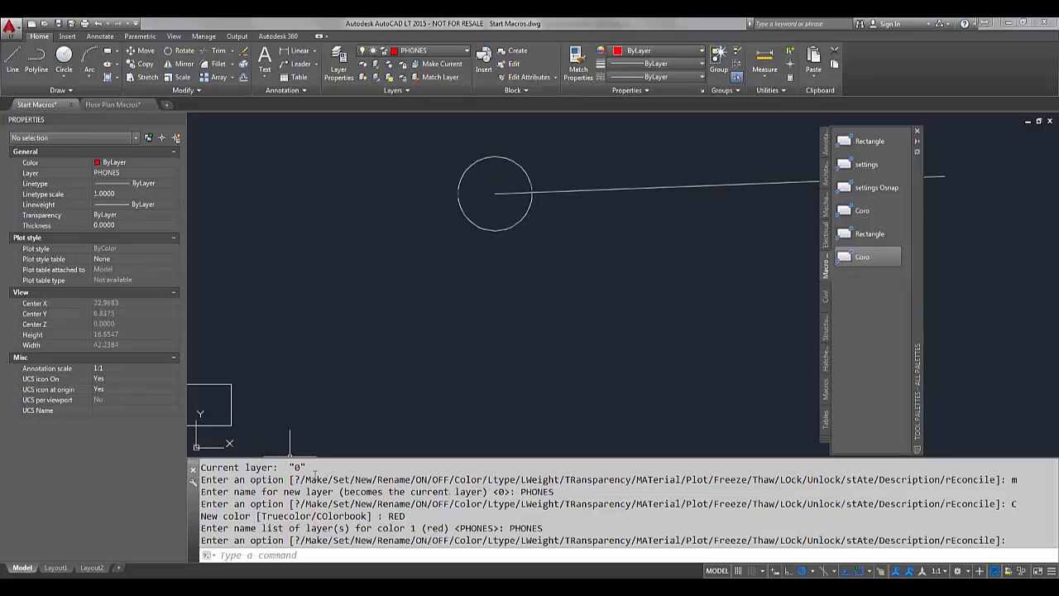
{"action": "key", "text": "ctrl+F2"}
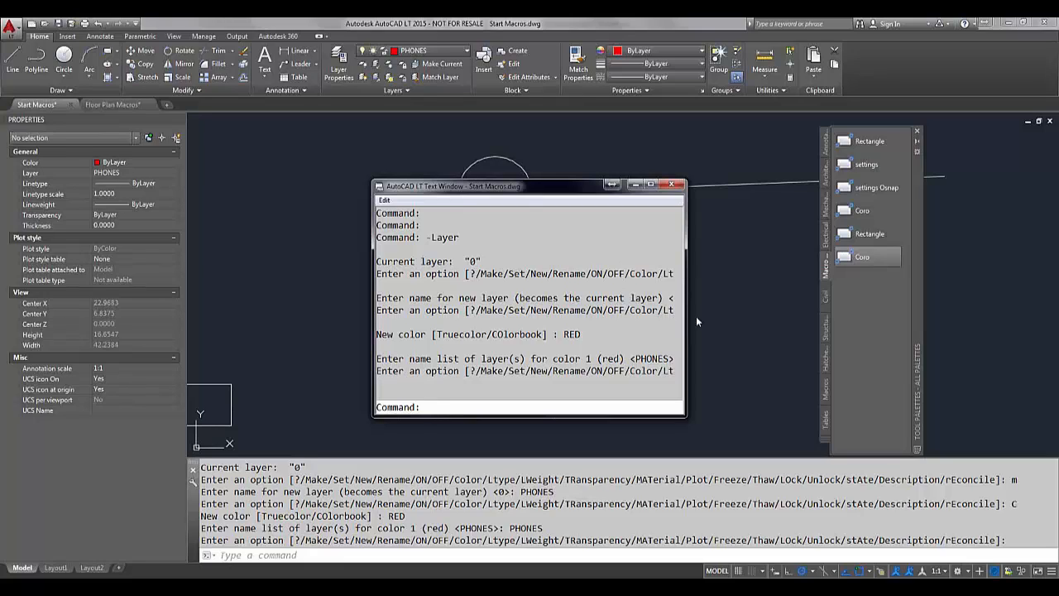
{"action": "left_click_drag", "start_coordinate": [687, 313], "coordinate": [1007, 331]}
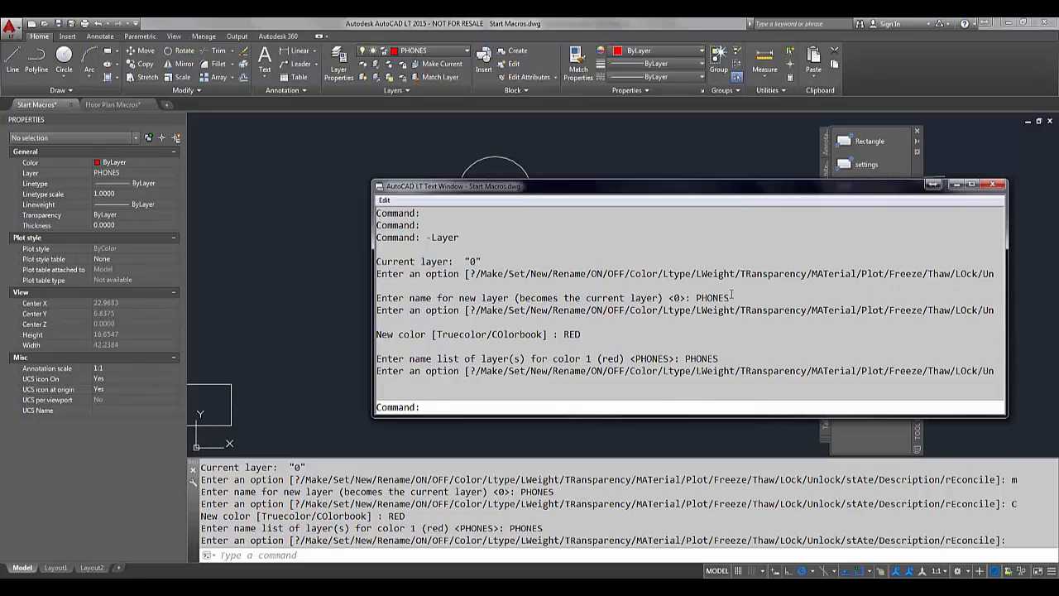
{"action": "left_click", "coordinate": [1020, 476]}
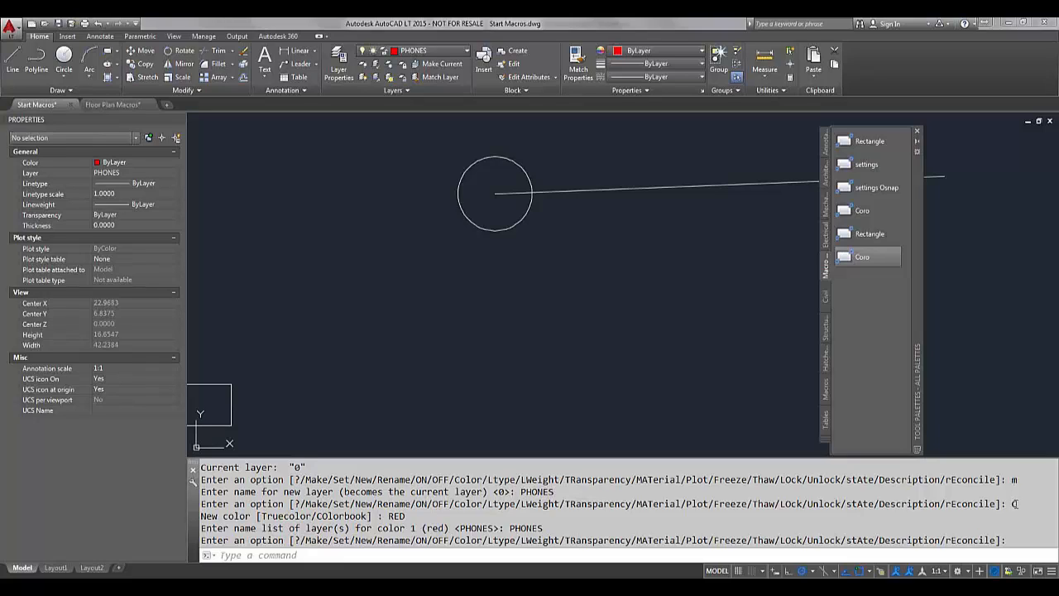
Review the macro's PHONES, C and RED responses in the command history, and make layer 0 current.
{"action": "left_click_drag", "start_coordinate": [1015, 504], "coordinate": [1013, 504]}
{"action": "left_click_drag", "start_coordinate": [556, 492], "coordinate": [527, 491]}
{"action": "left_click_drag", "start_coordinate": [1029, 506], "coordinate": [1011, 504]}
{"action": "left_click", "coordinate": [414, 513]}
{"action": "mouse_move", "coordinate": [548, 530]}
{"action": "left_mouse_down"}
{"action": "mouse_move", "coordinate": [505, 529]}
{"action": "mouse_move", "coordinate": [530, 529]}
{"action": "left_mouse_up"}
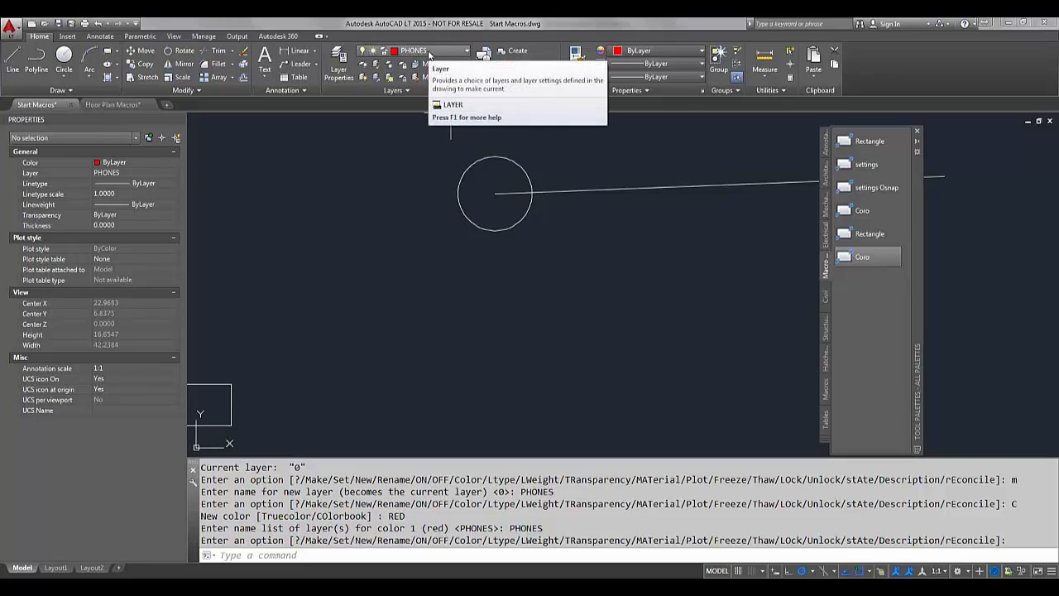
{"action": "left_click", "coordinate": [465, 52]}
{"action": "left_click", "coordinate": [444, 67]}
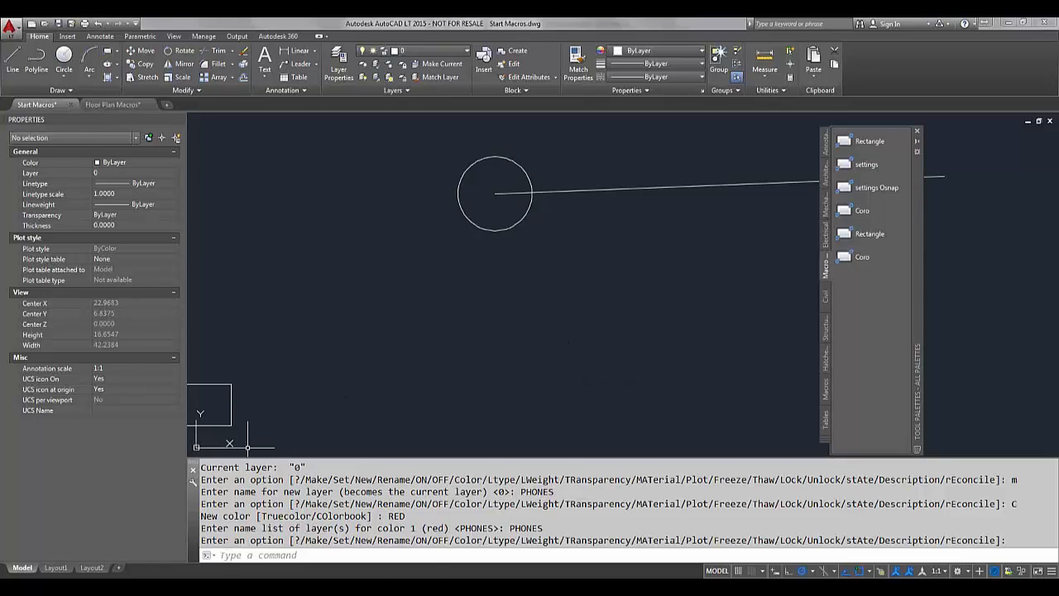
In TextPad, examine and copy the repeating phone block macro *^C^C^C-Layer;s;PHONES;;-insert;FNPHONE;S;1;R;\;;.
{"action": "key", "text": "alt+Tab"}
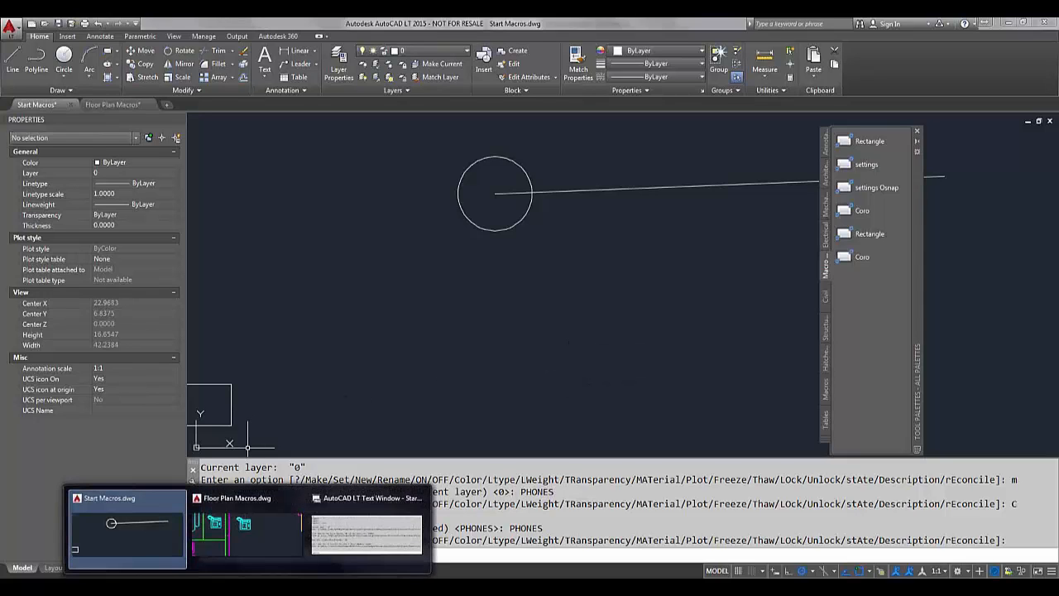
{"action": "key", "text": "Tab"}
{"action": "key", "text": "Tab"}
{"action": "key", "text": "Tab"}
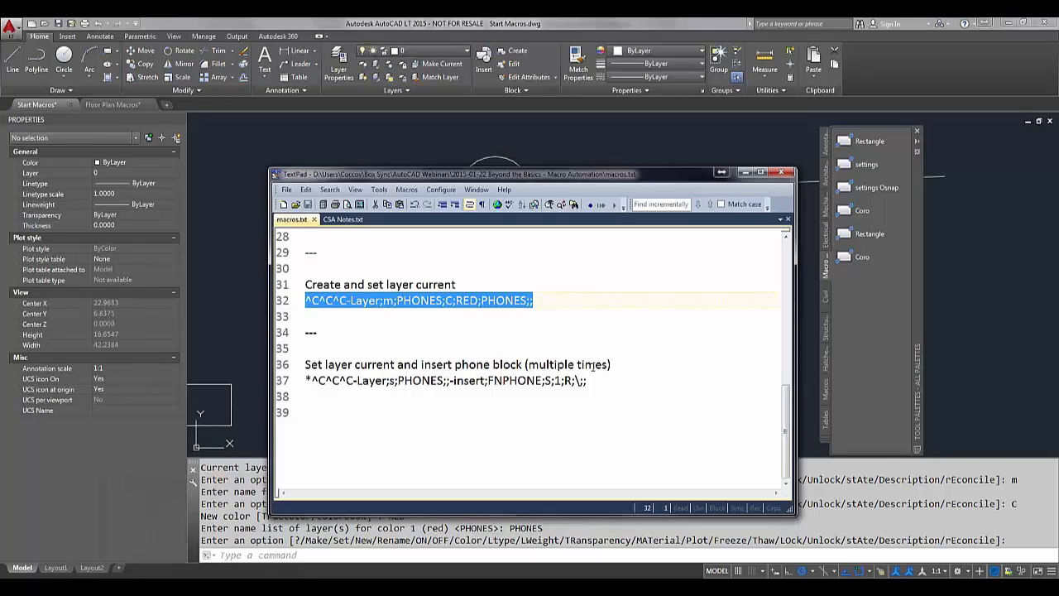
{"action": "left_click", "coordinate": [306, 380]}
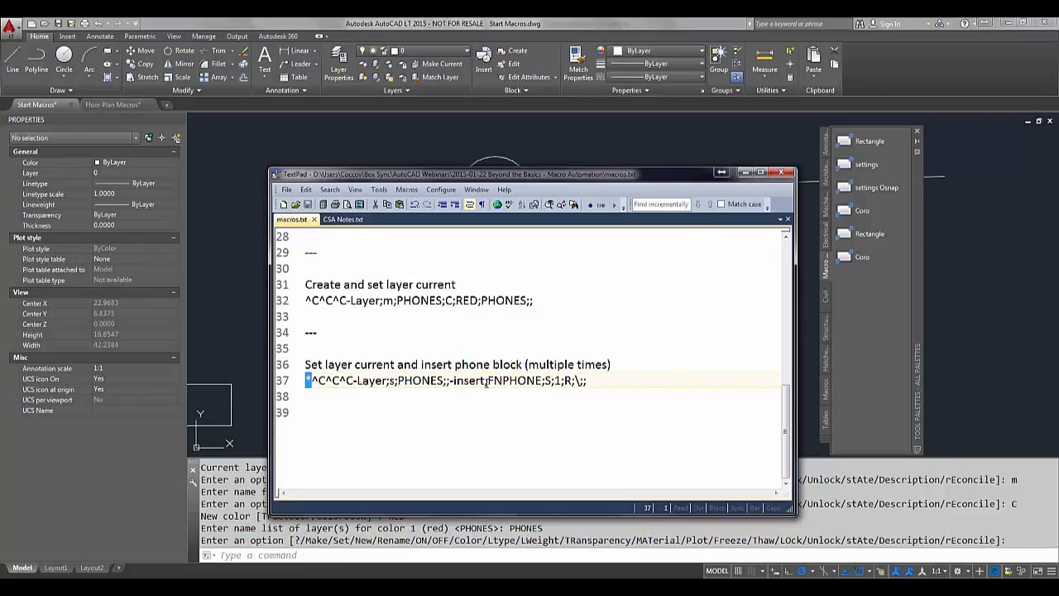
{"action": "left_click_drag", "start_coordinate": [631, 378], "coordinate": [328, 389]}
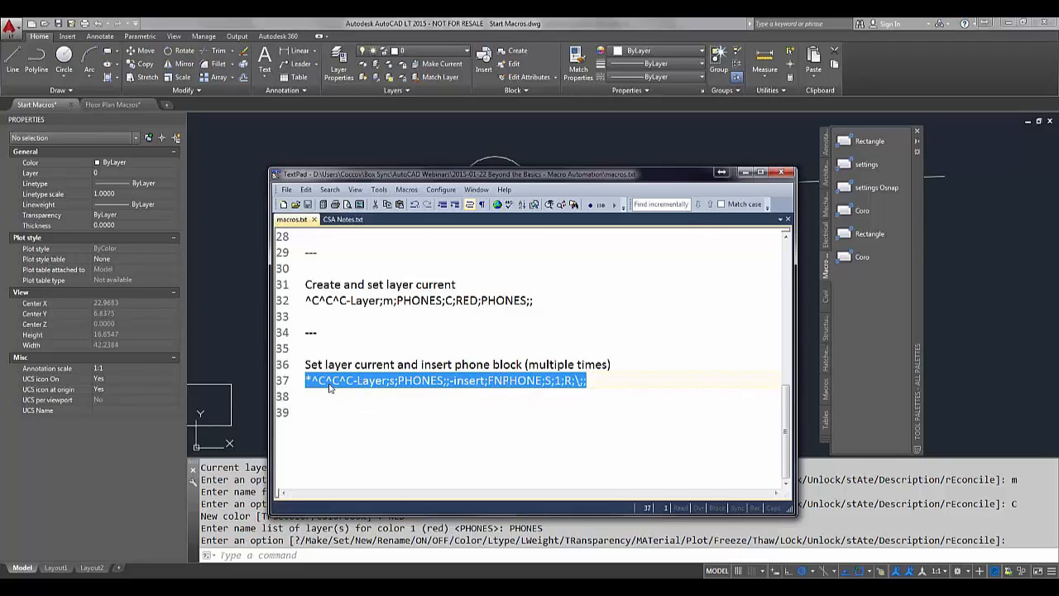
{"action": "right_click", "coordinate": [329, 388]}
{"action": "left_click", "coordinate": [361, 198]}
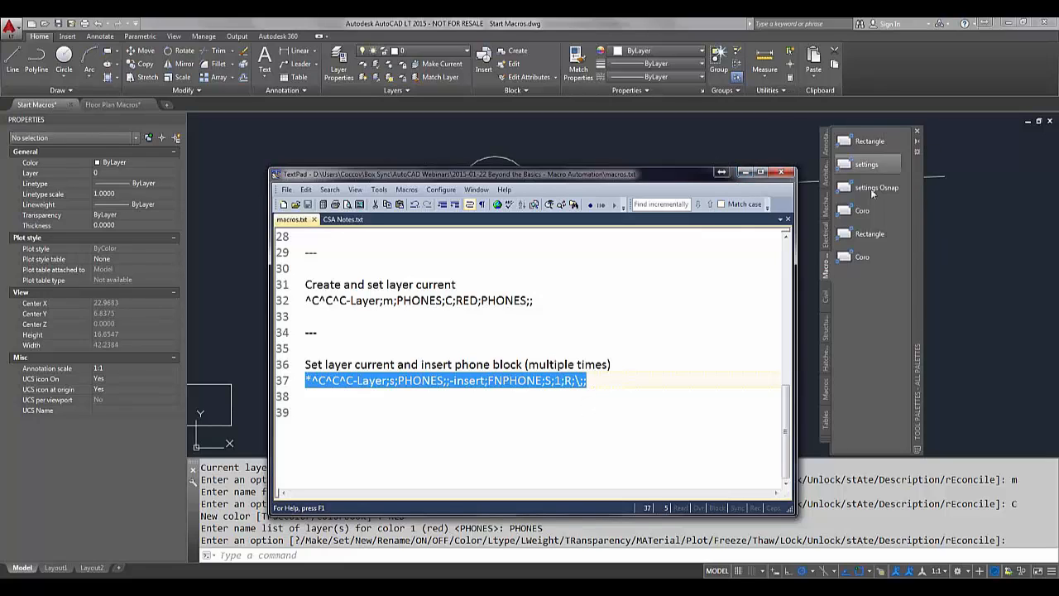
Replace the lower Coro tool's command string in AutoCAD LT with the copied macro that sets layer PHONES and inserts FNPHONE.
{"action": "right_click", "coordinate": [860, 256]}
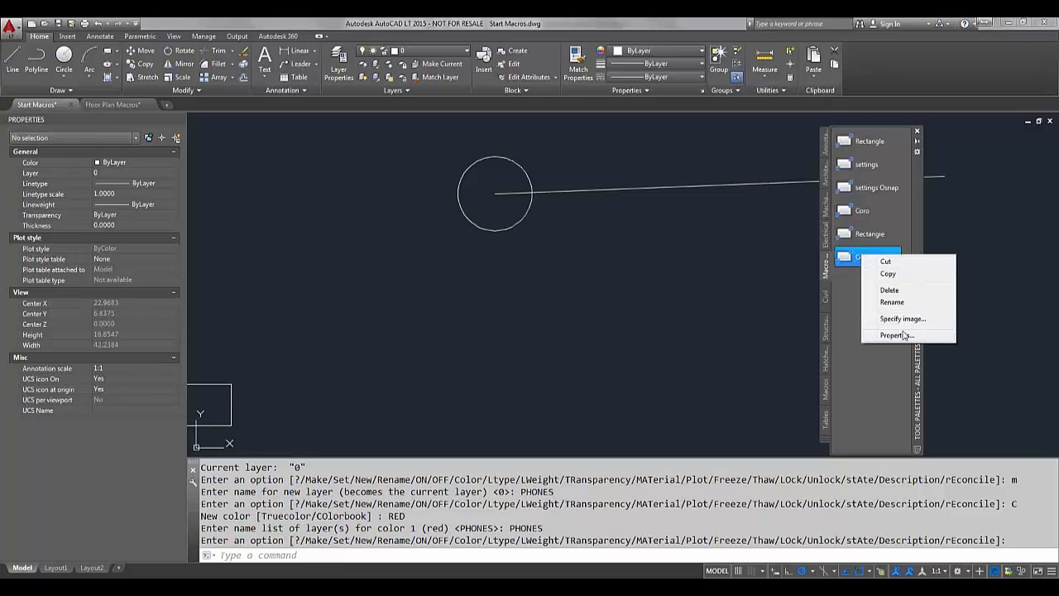
{"action": "left_click", "coordinate": [897, 334]}
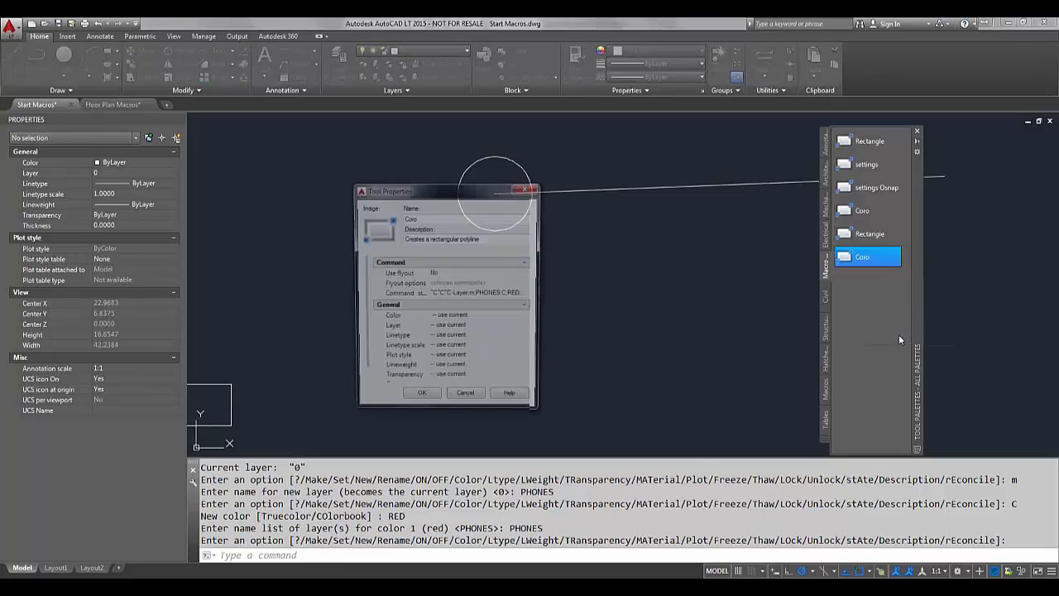
{"action": "left_click", "coordinate": [493, 295]}
{"action": "right_click", "coordinate": [491, 294]}
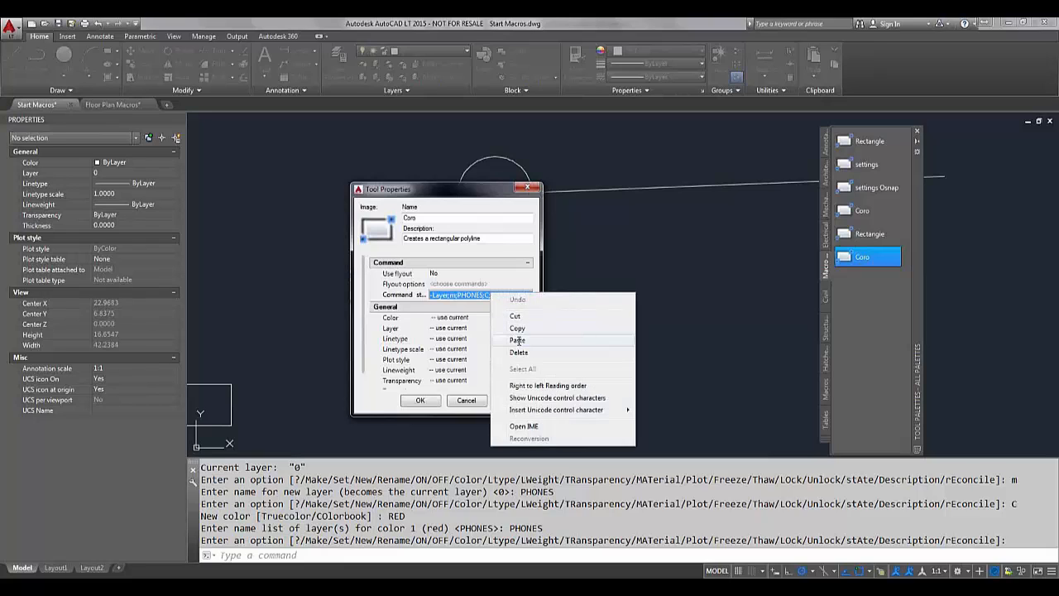
{"action": "left_click", "coordinate": [518, 340]}
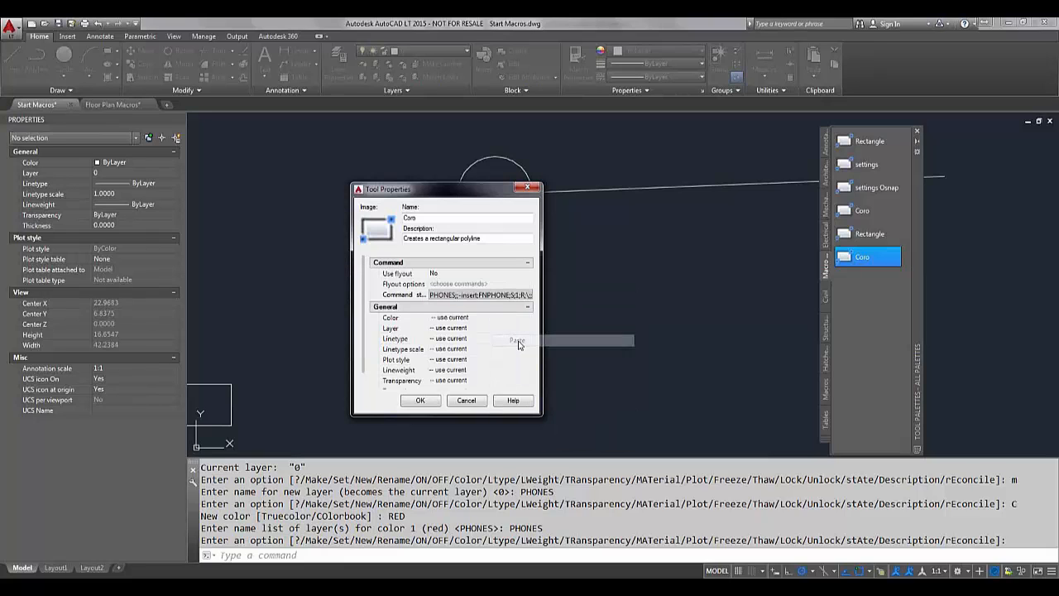
{"action": "left_click", "coordinate": [421, 402]}
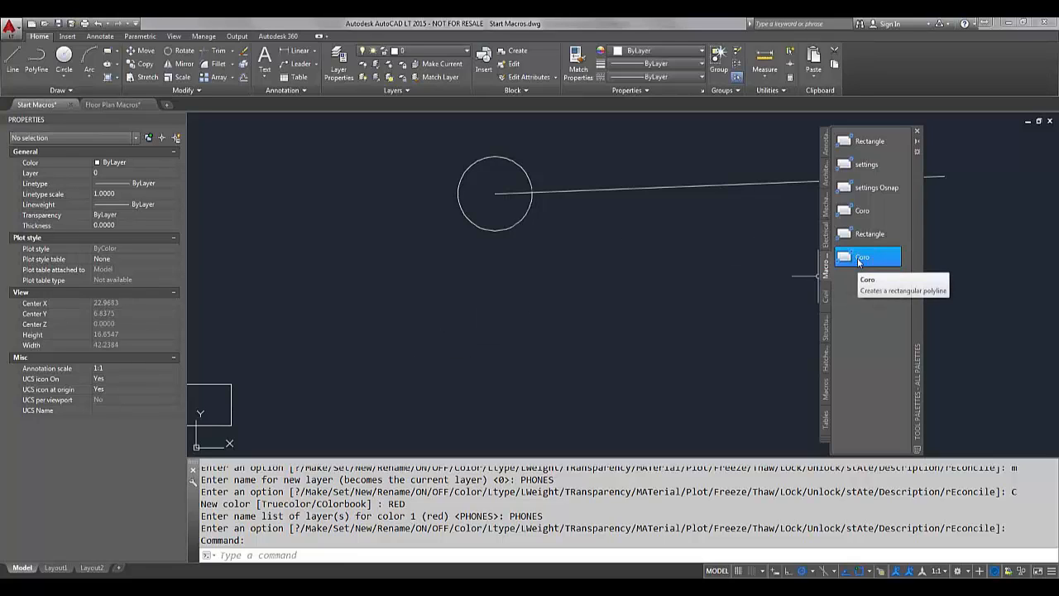
Run the lower Coro tool and insert four FNPHONE blocks at the default rotation, ending the repeating insertion.
{"action": "left_click", "coordinate": [860, 258]}
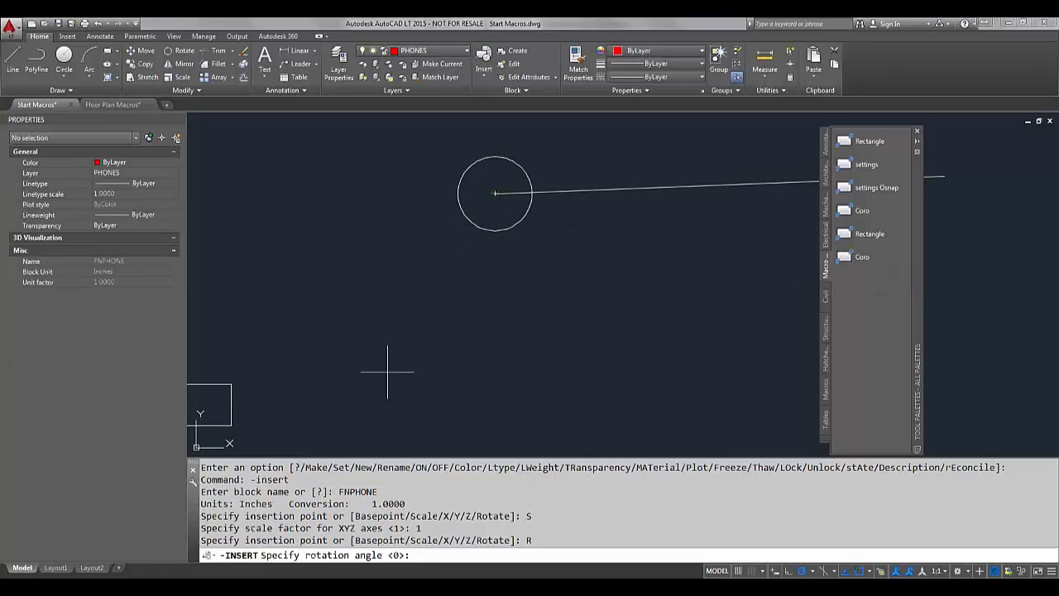
{"action": "left_click", "coordinate": [421, 333]}
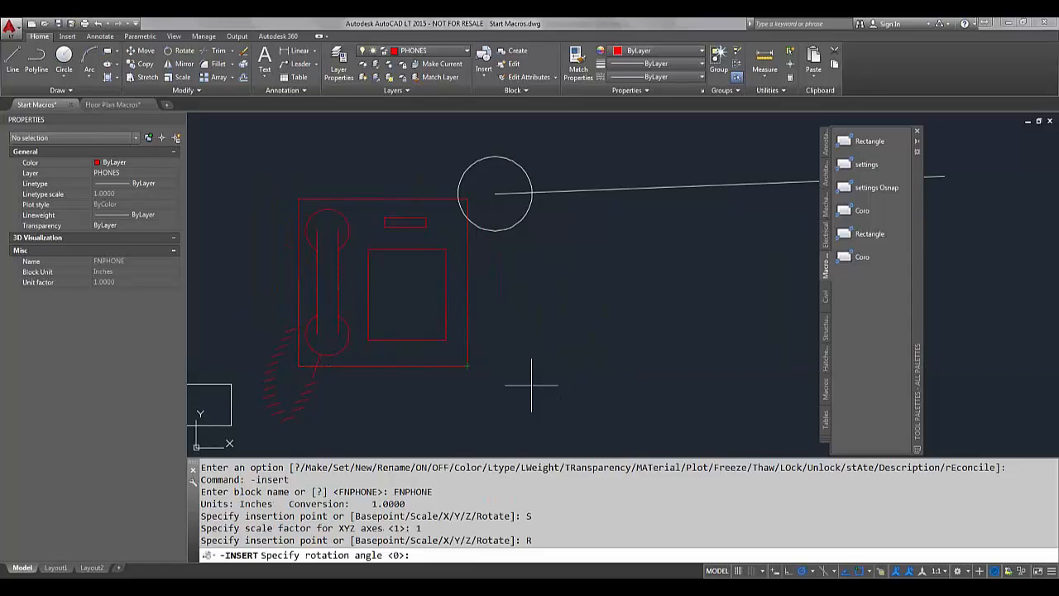
{"action": "key", "text": "Return"}
{"action": "key", "text": "Return"}
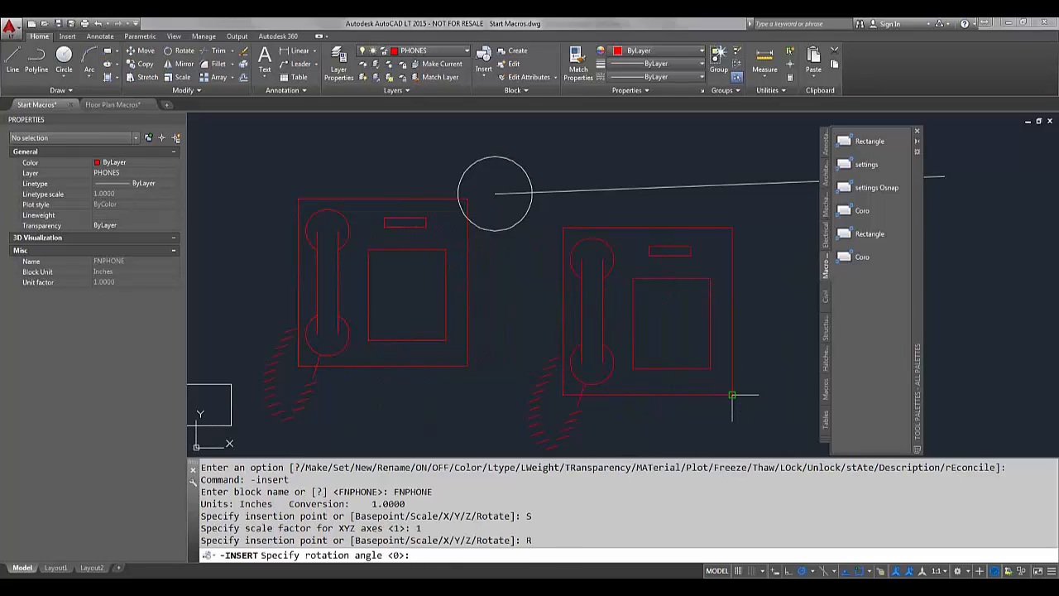
{"action": "key", "text": "Return"}
{"action": "key", "text": "Return"}
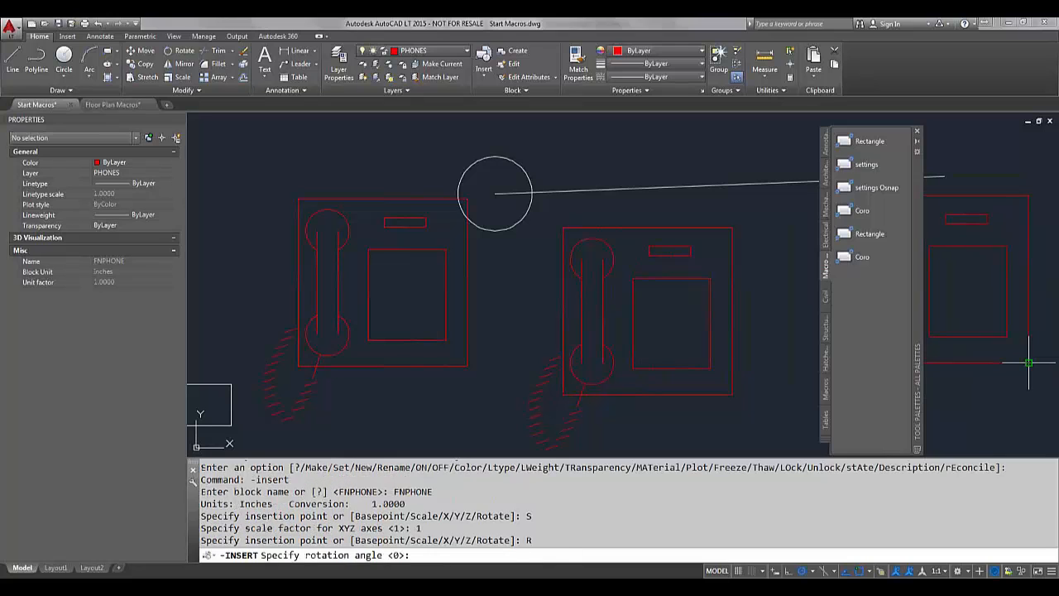
{"action": "key", "text": "Return"}
{"action": "key", "text": "Return"}
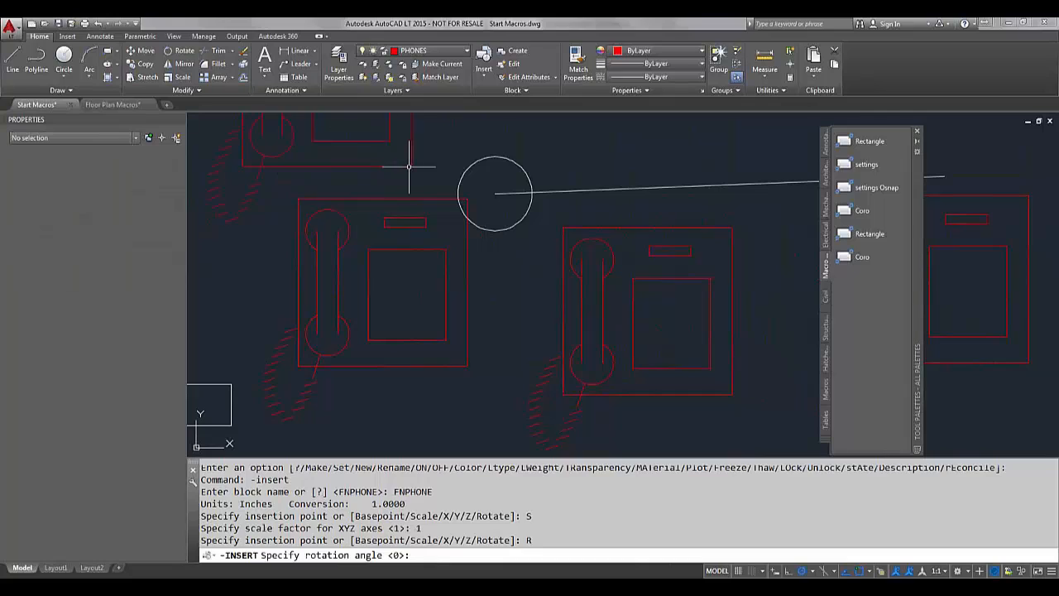
{"action": "key", "text": "Escape"}
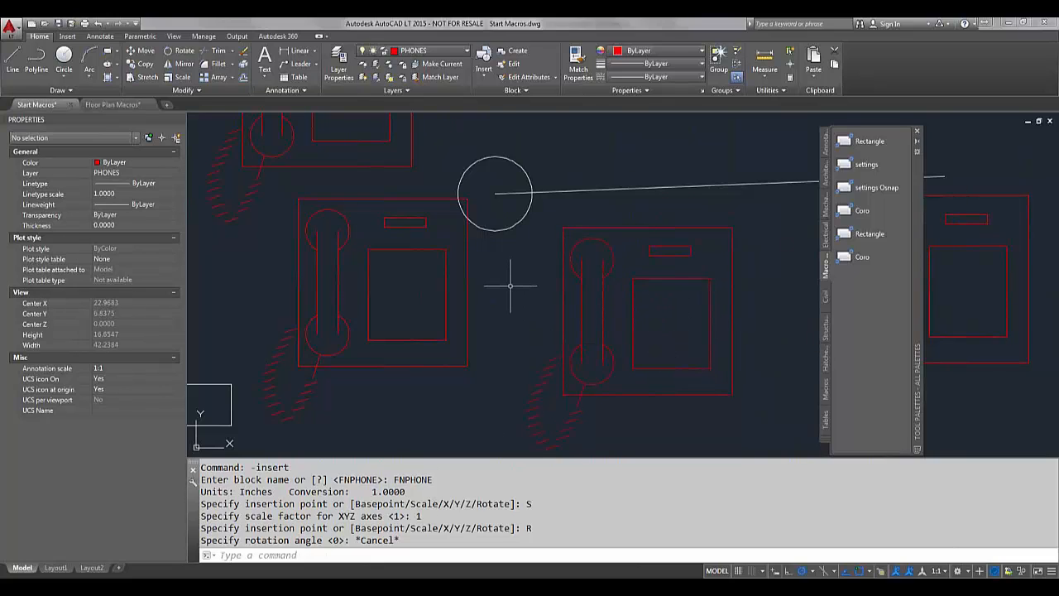
{"action": "scroll", "coordinate": [511, 285], "scroll_direction": "down", "scroll_amount": 4}
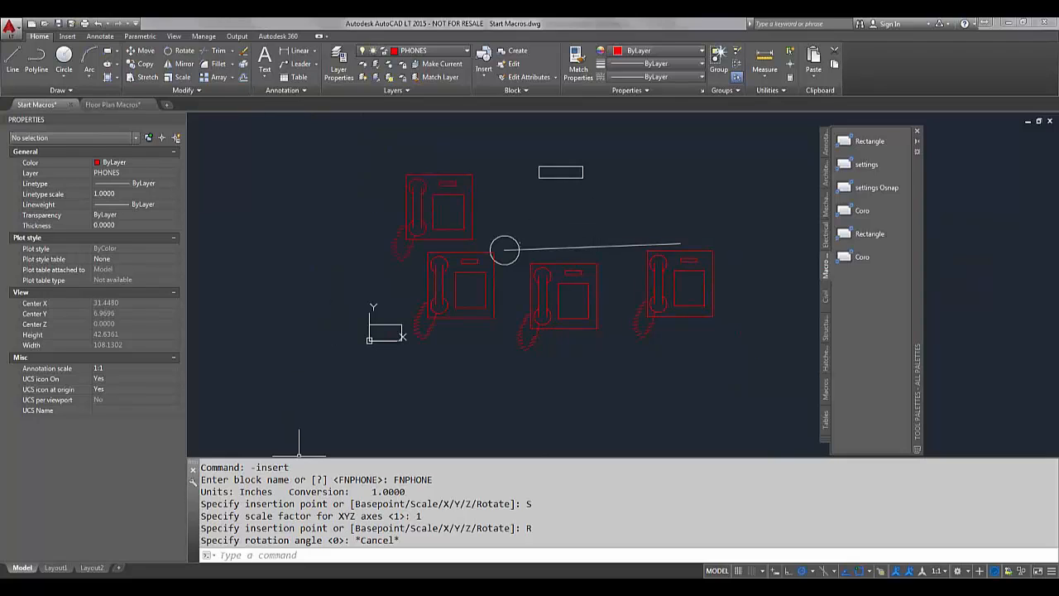
Switch to TextPad and copy the zoom and save macro ^C^C^C_Zoom;E;;.9x;_QSAVE; from macros.txt.
{"action": "left_click", "coordinate": [198, 530]}
{"action": "scroll", "coordinate": [556, 368], "scroll_direction": "up", "scroll_amount": 3}
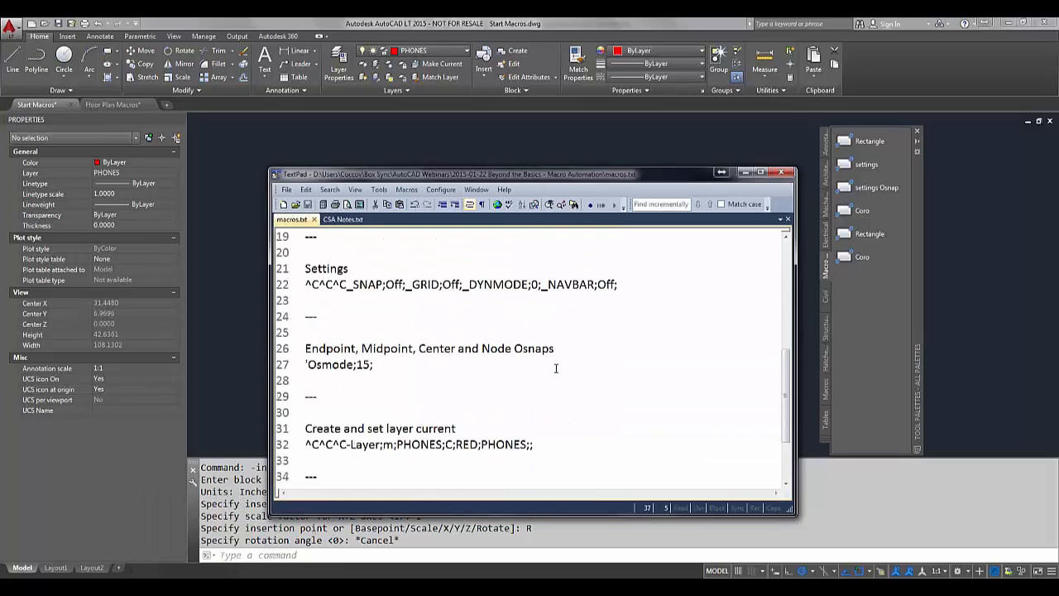
{"action": "scroll", "coordinate": [556, 368], "scroll_direction": "up", "scroll_amount": 3}
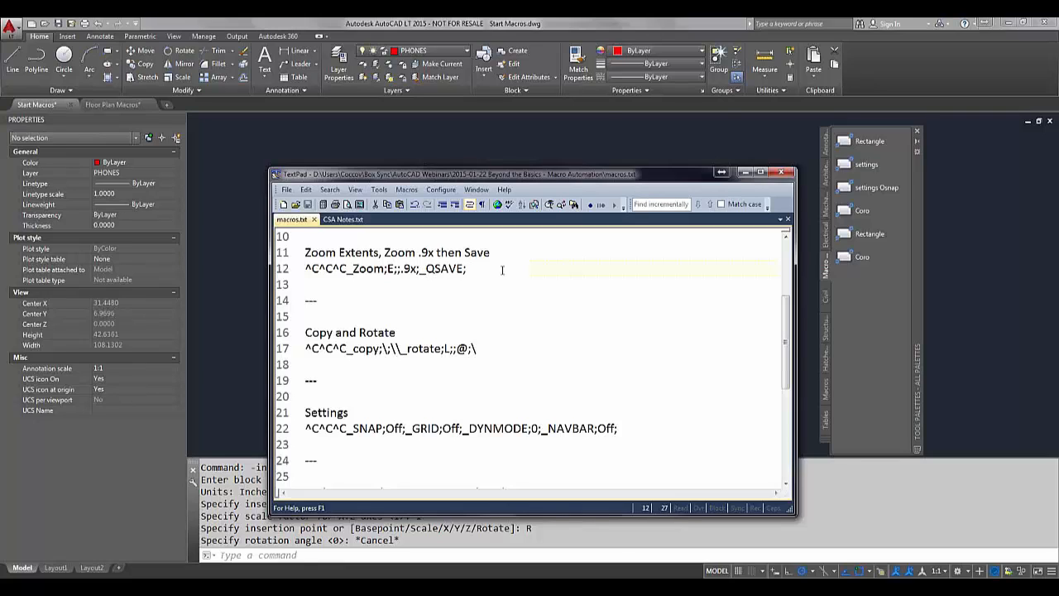
{"action": "left_click_drag", "start_coordinate": [502, 268], "coordinate": [305, 270]}
{"action": "right_click", "coordinate": [354, 280]}
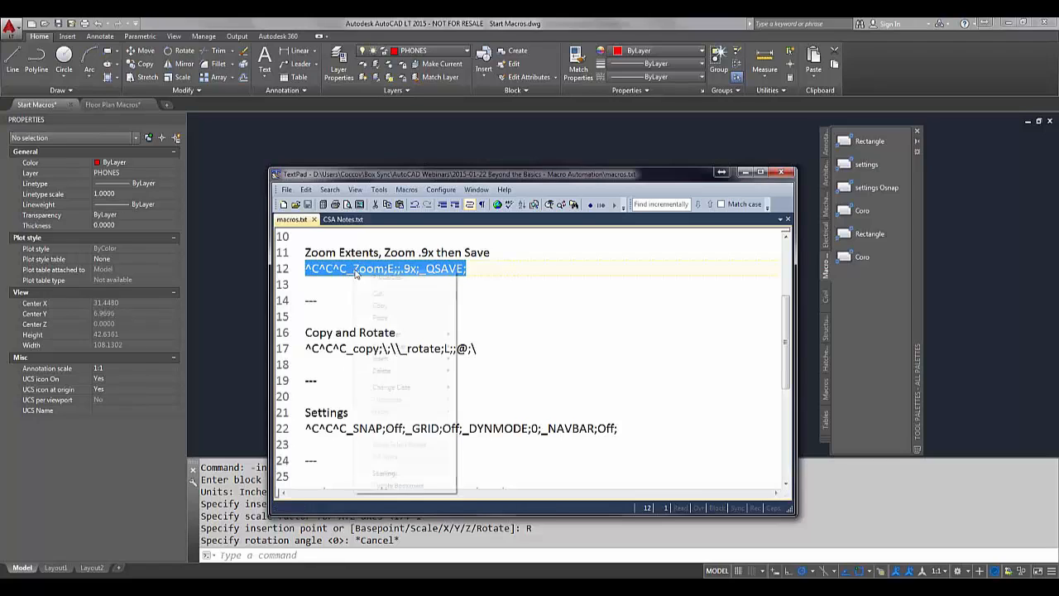
{"action": "left_click", "coordinate": [379, 306]}
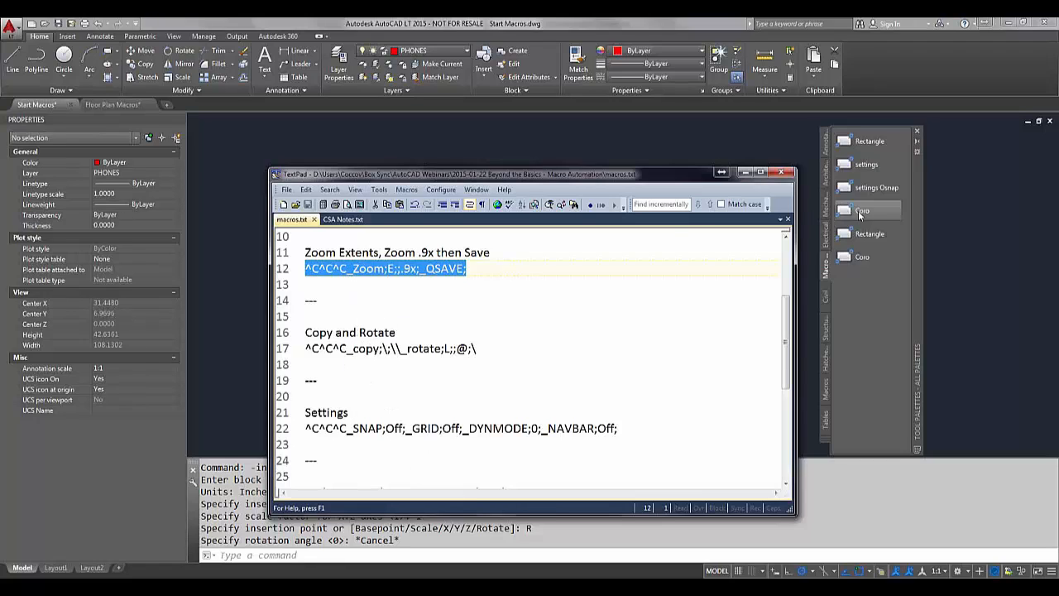
Replace the lower Coro tool's command string in AutoCAD LT with the copied ^C^C^C_Zoom;E;;.9x;_QSAVE; macro.
{"action": "right_click", "coordinate": [865, 257]}
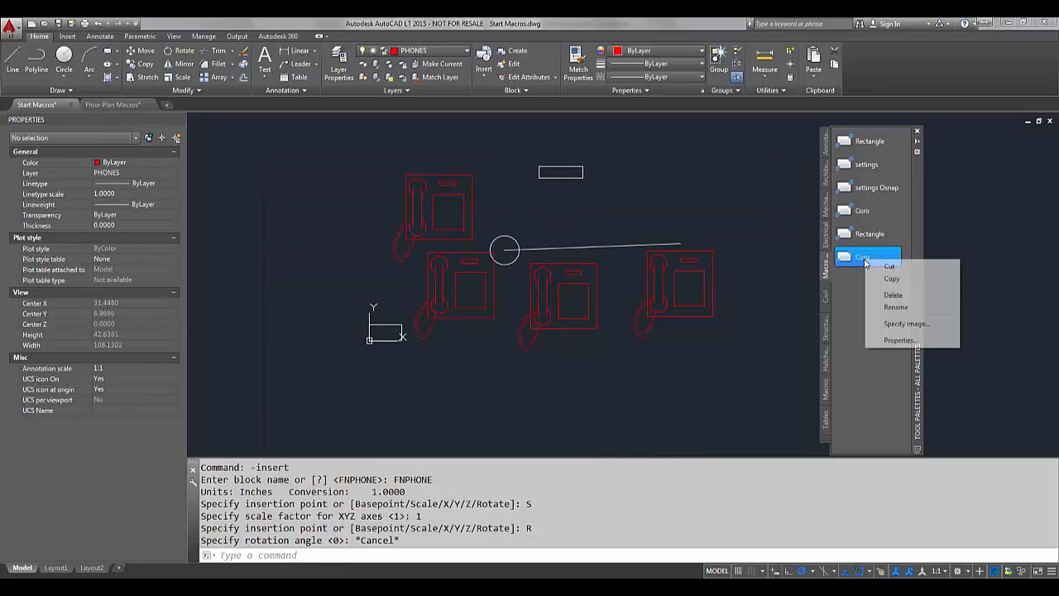
{"action": "left_click", "coordinate": [897, 339]}
{"action": "left_click", "coordinate": [480, 294]}
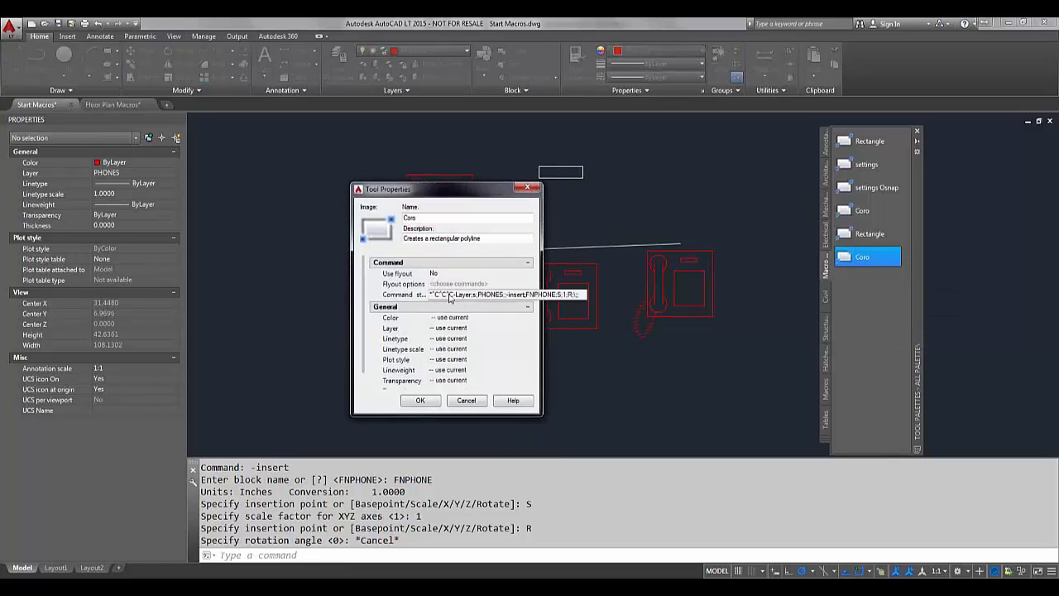
{"action": "right_click", "coordinate": [448, 295]}
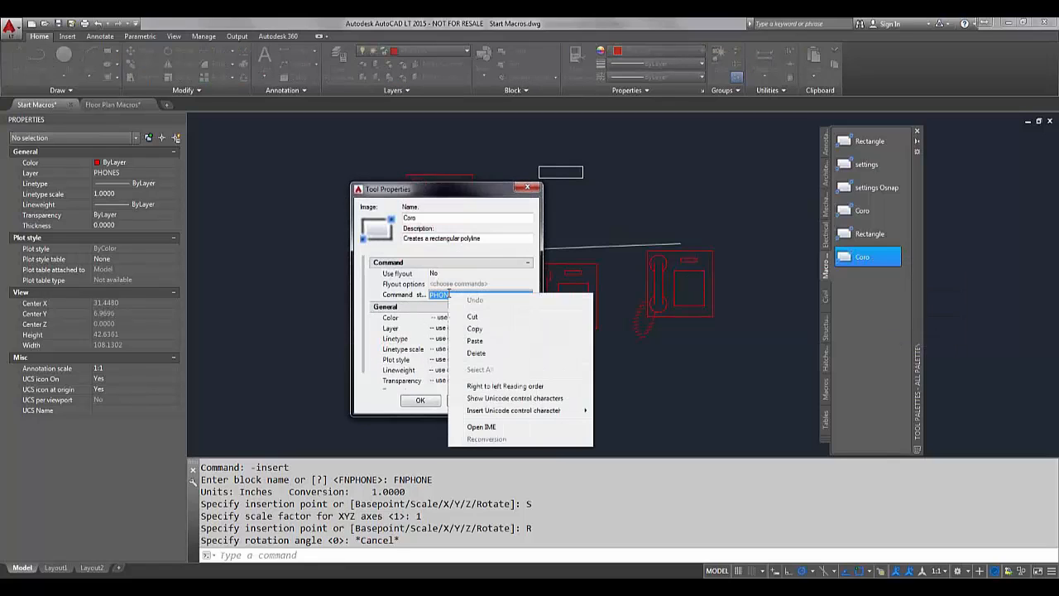
{"action": "left_click", "coordinate": [476, 342]}
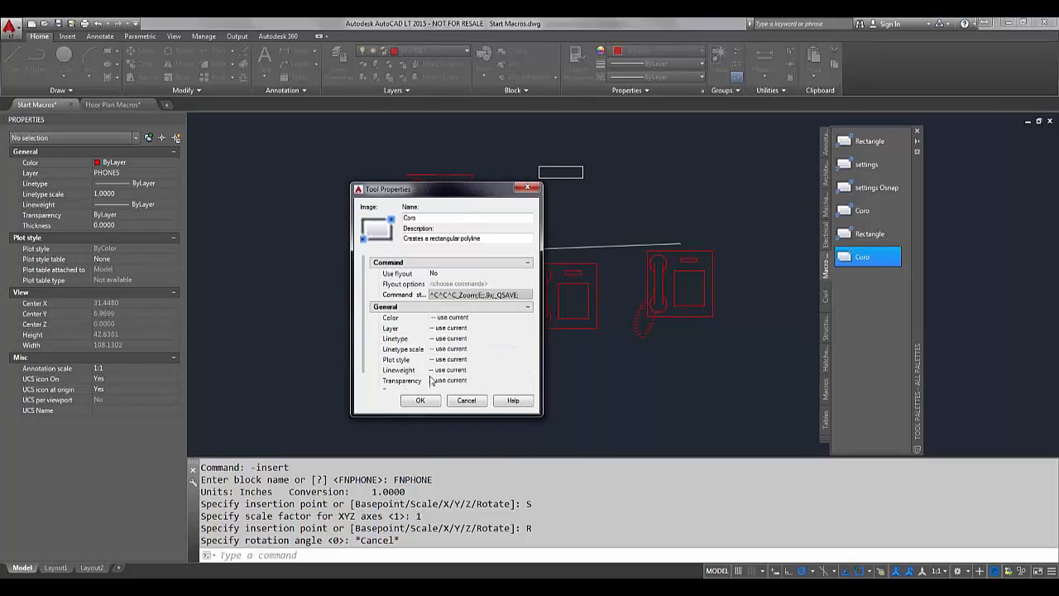
{"action": "left_click", "coordinate": [429, 401]}
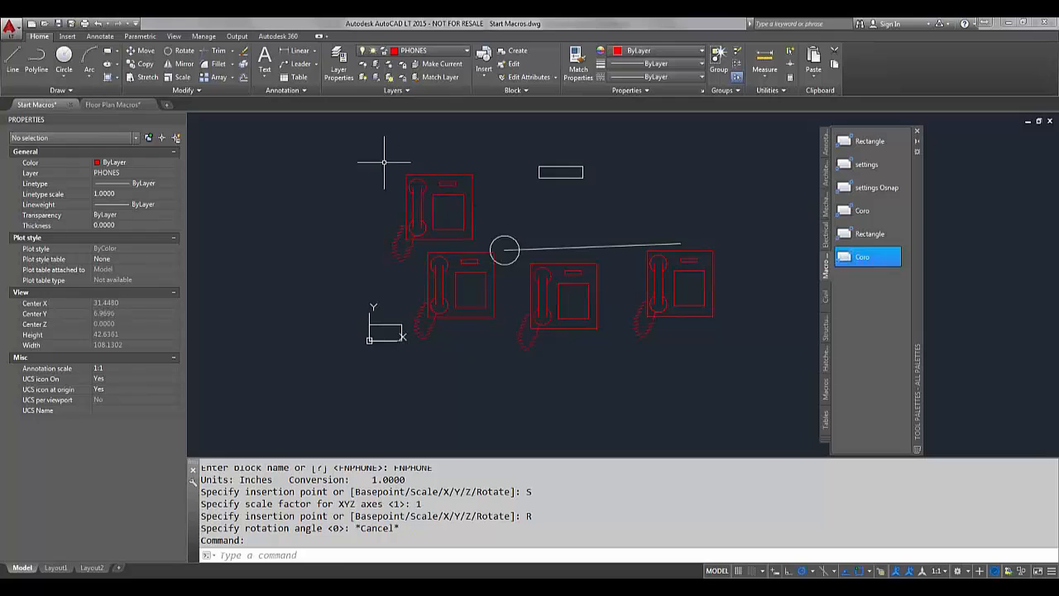
Run the lower Coro tool in the Floor Plan Macros drawing, and start a new drawing from the acadlt.dwt template.
{"action": "left_click", "coordinate": [128, 106]}
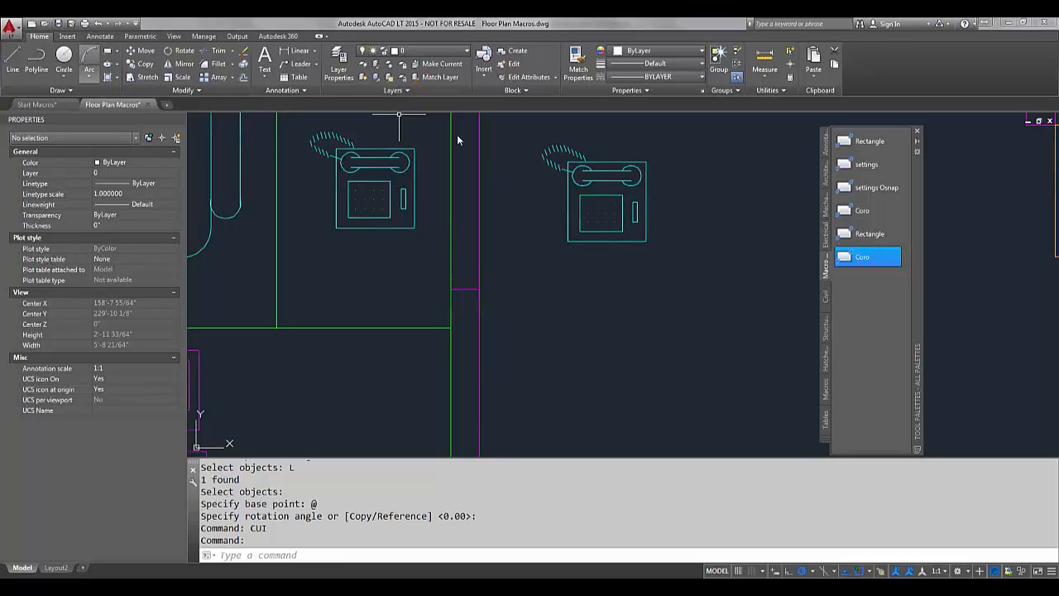
{"action": "left_click", "coordinate": [857, 259]}
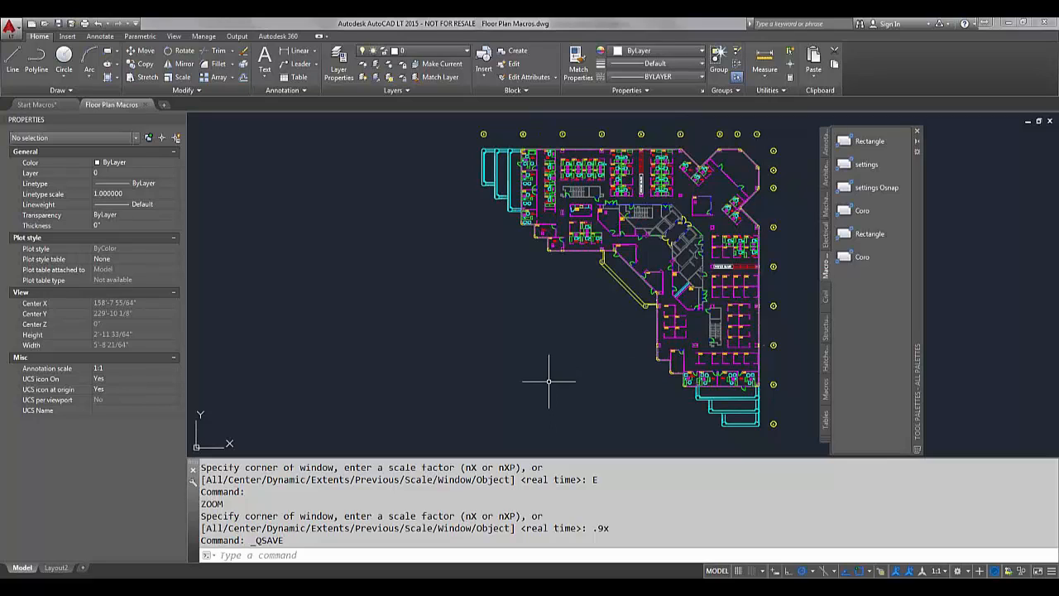
{"action": "left_click", "coordinate": [34, 105]}
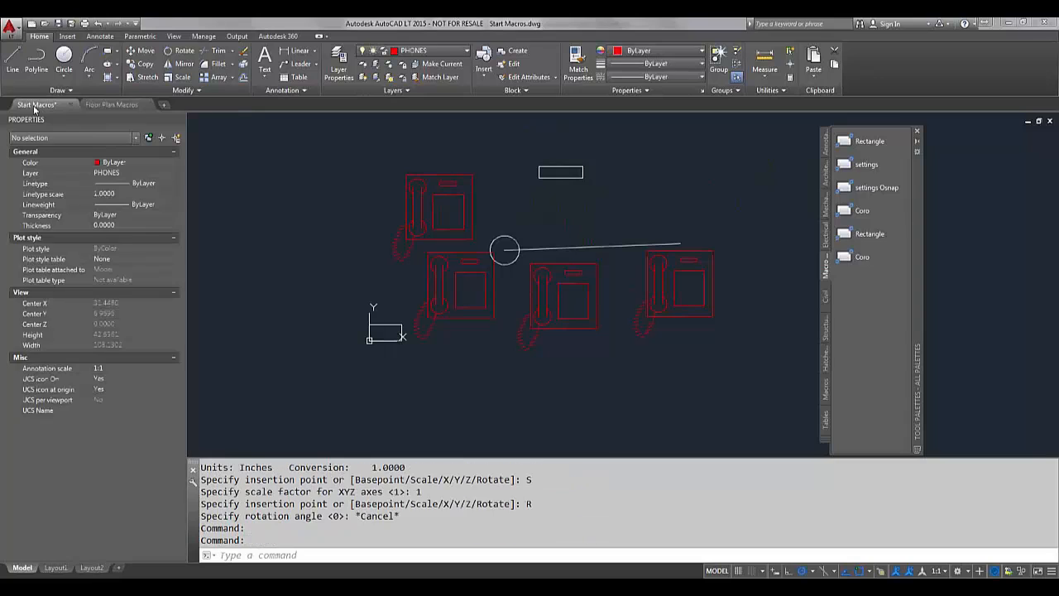
{"action": "left_click", "coordinate": [31, 23]}
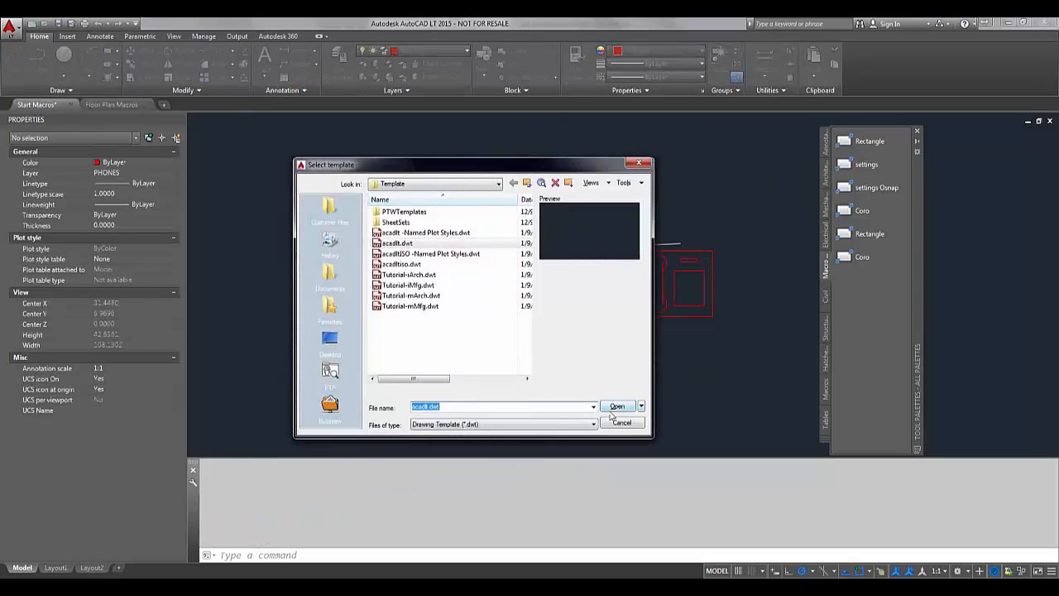
{"action": "left_click", "coordinate": [617, 406]}
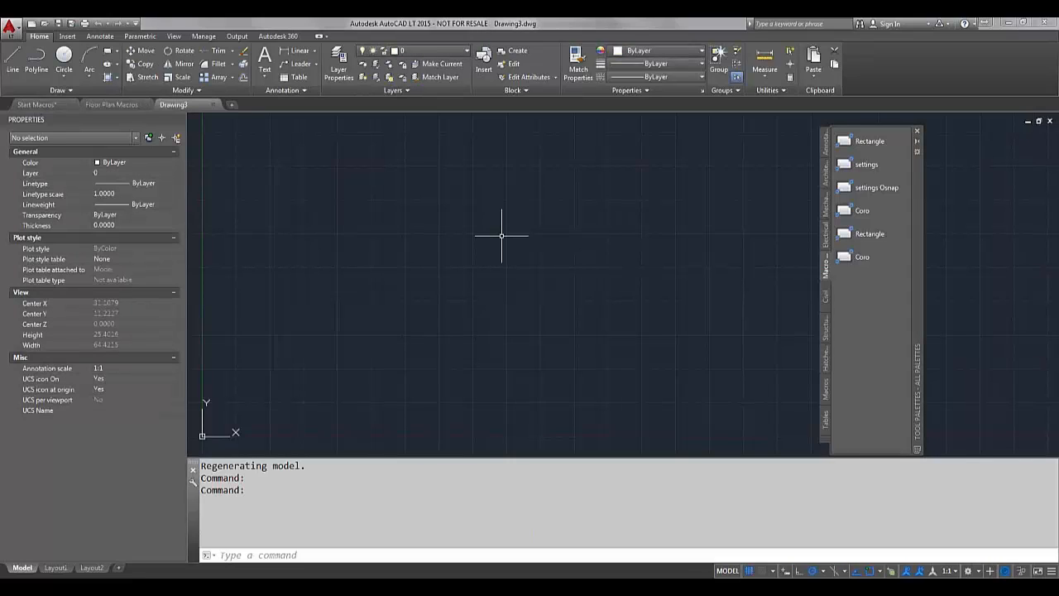
Draw a rectangle in the new drawing and run the lower Coro tool on it, cancelling the save.
{"action": "type", "text": "rec"}
{"action": "key", "text": "Return"}
{"action": "left_click", "coordinate": [482, 225]}
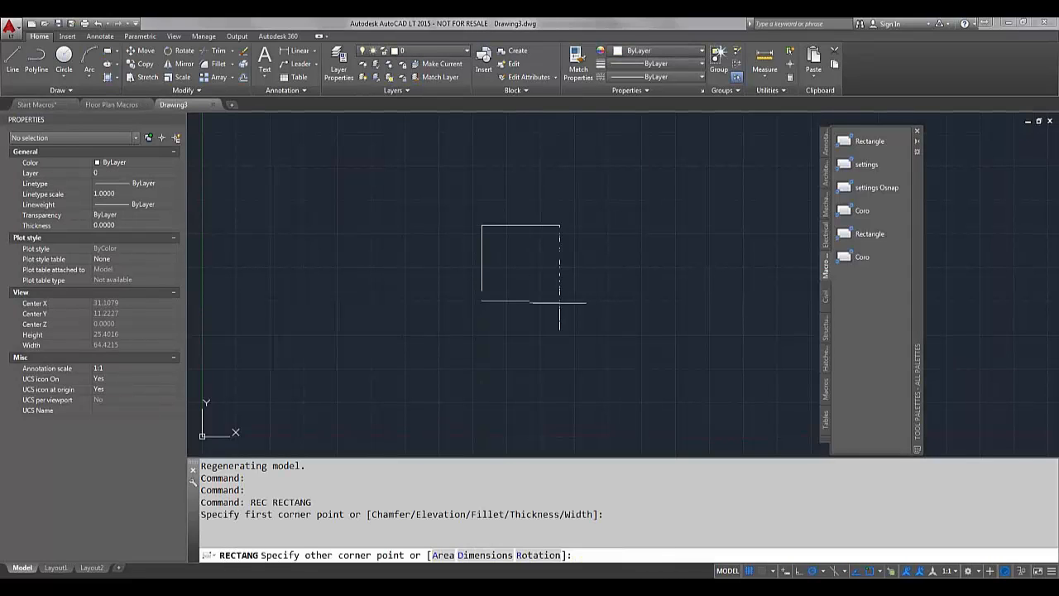
{"action": "left_click", "coordinate": [561, 297]}
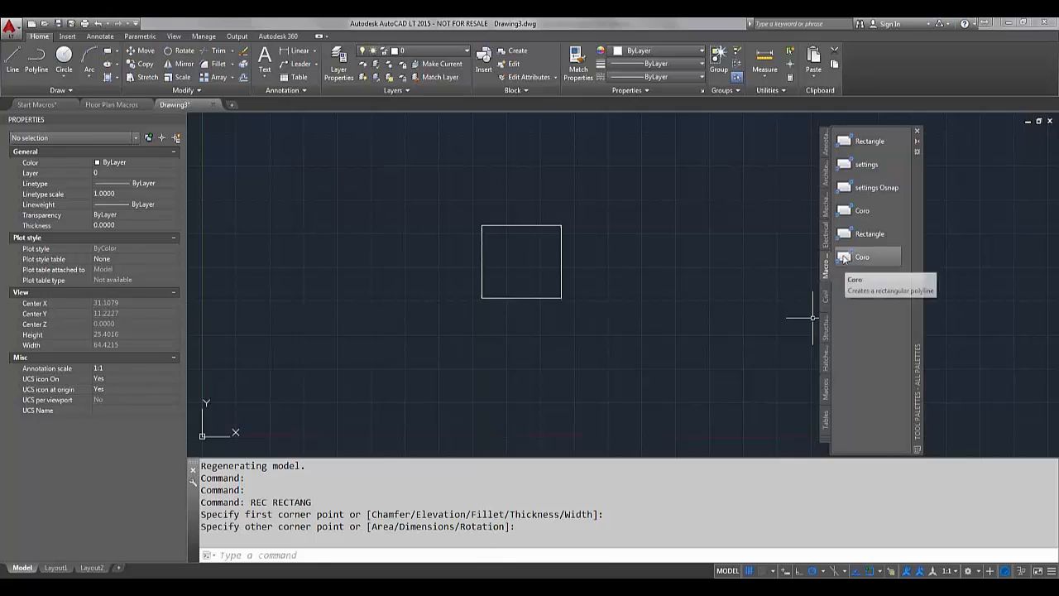
{"action": "left_click", "coordinate": [860, 257]}
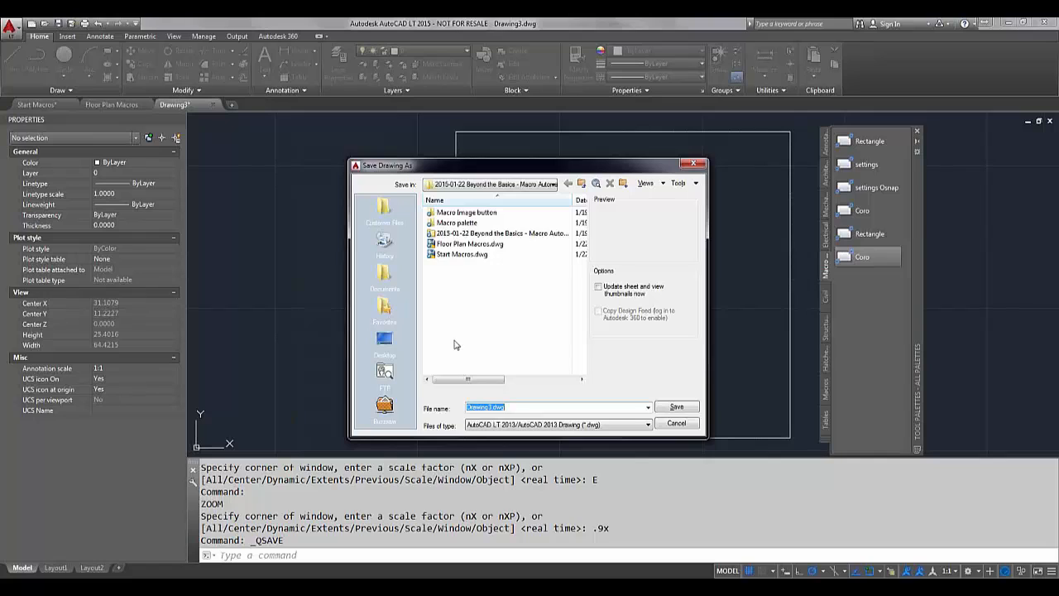
{"action": "left_click", "coordinate": [676, 424]}
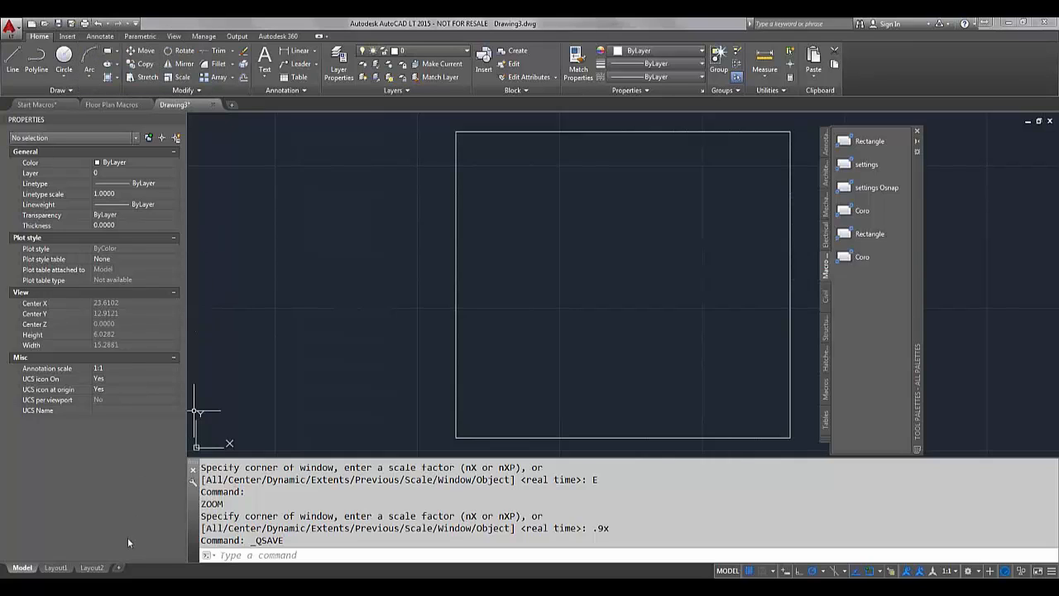
Open the Customize User Interface editor with CUI, look at the ACADLT customization options, and create a new command.
{"action": "type", "text": "cui"}
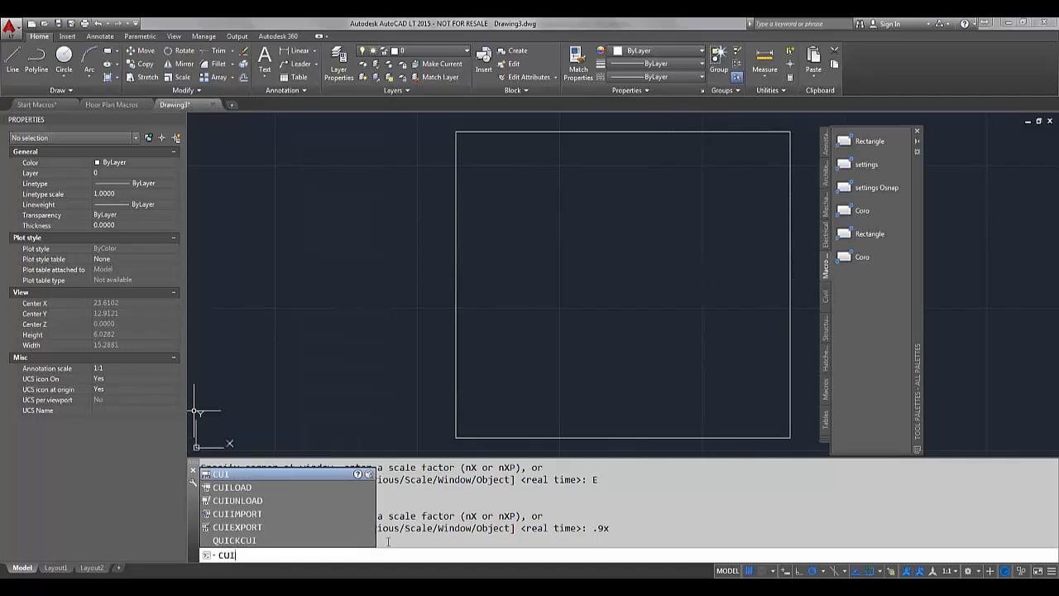
{"action": "key", "text": "Return"}
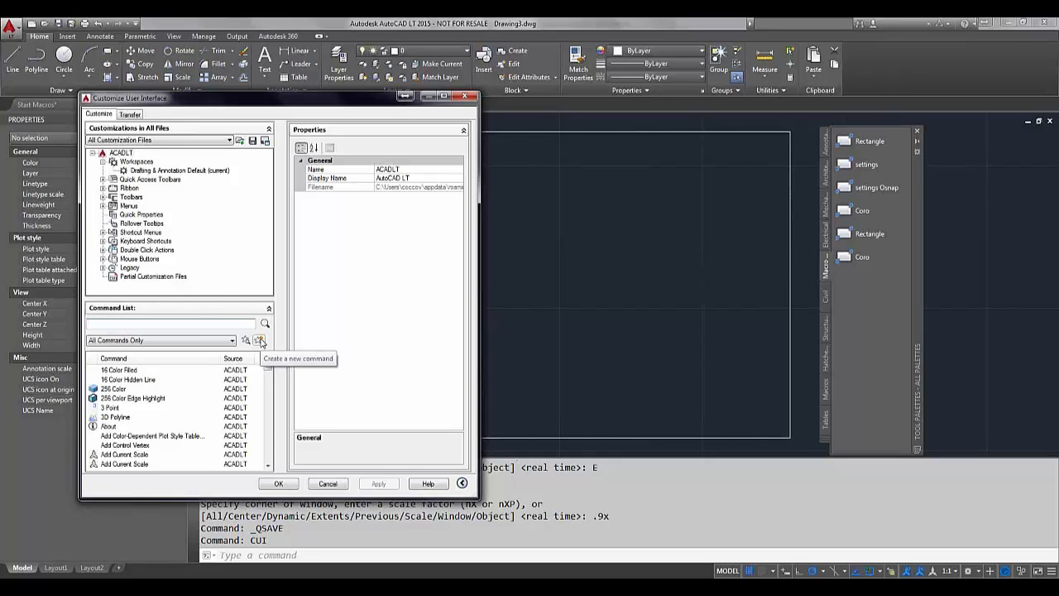
{"action": "right_click", "coordinate": [128, 154]}
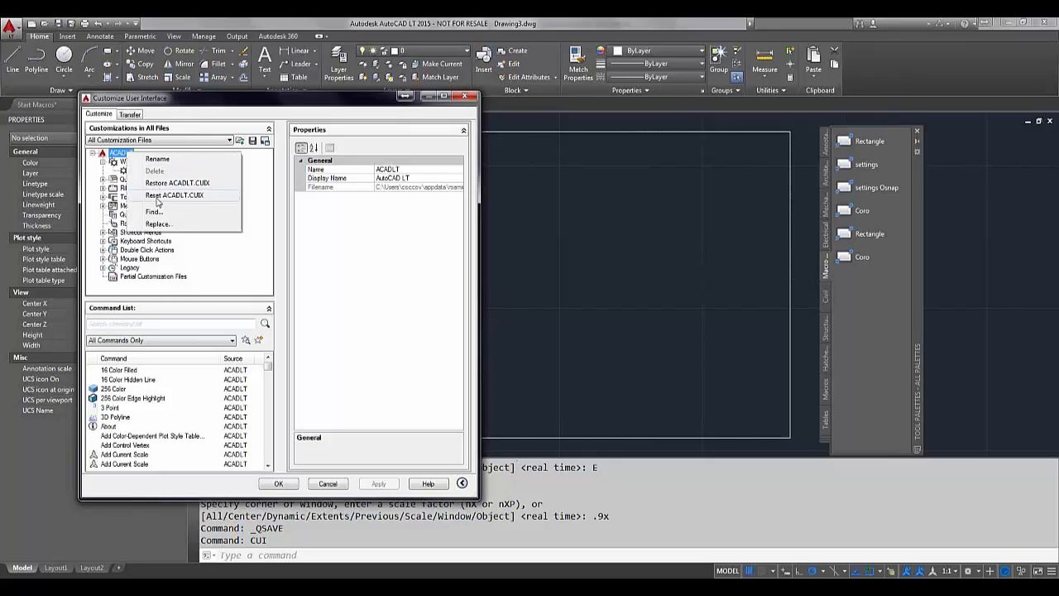
{"action": "right_click", "coordinate": [121, 157]}
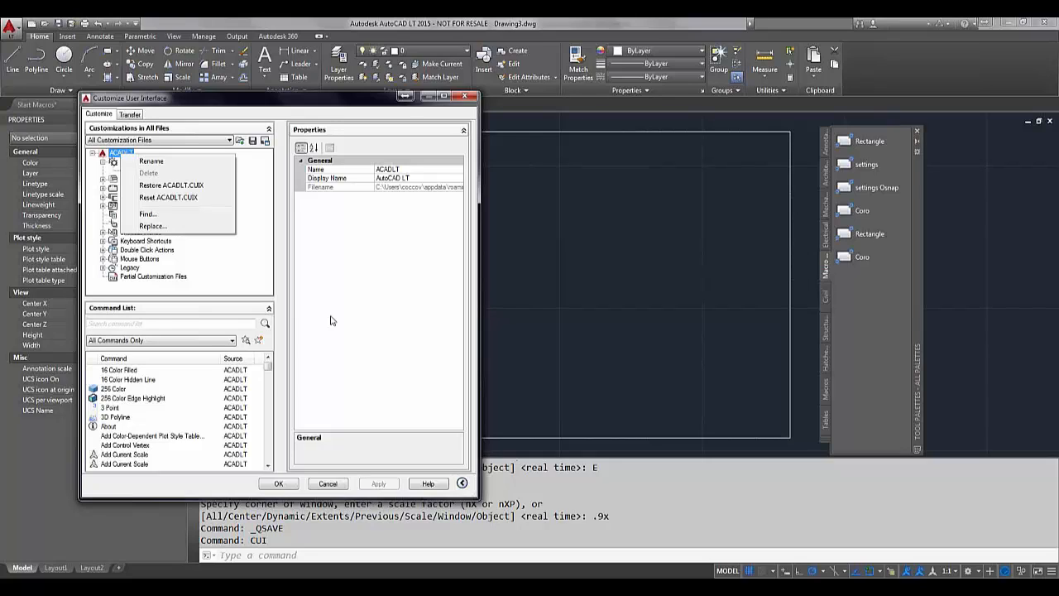
{"action": "left_click", "coordinate": [259, 344]}
{"action": "left_click", "coordinate": [259, 344]}
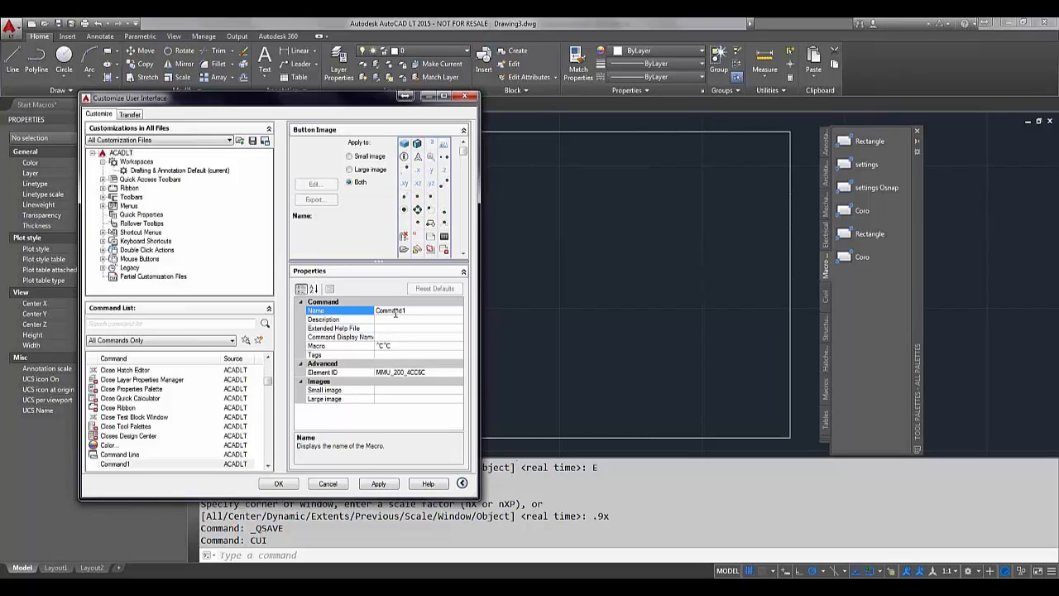
Name the new command Zoom Save.
{"action": "double_click", "coordinate": [396, 311]}
{"action": "type", "text": "Zoom Sav"}
{"action": "type", "text": "we"}
{"action": "key", "text": "BackSpace"}
{"action": "key", "text": "BackSpace"}
Replace the Zoom Save command's macro with the copied ^C^C^C_Zoom;E;;.9x;_QSAVE; string.
{"action": "left_click", "coordinate": [396, 345]}
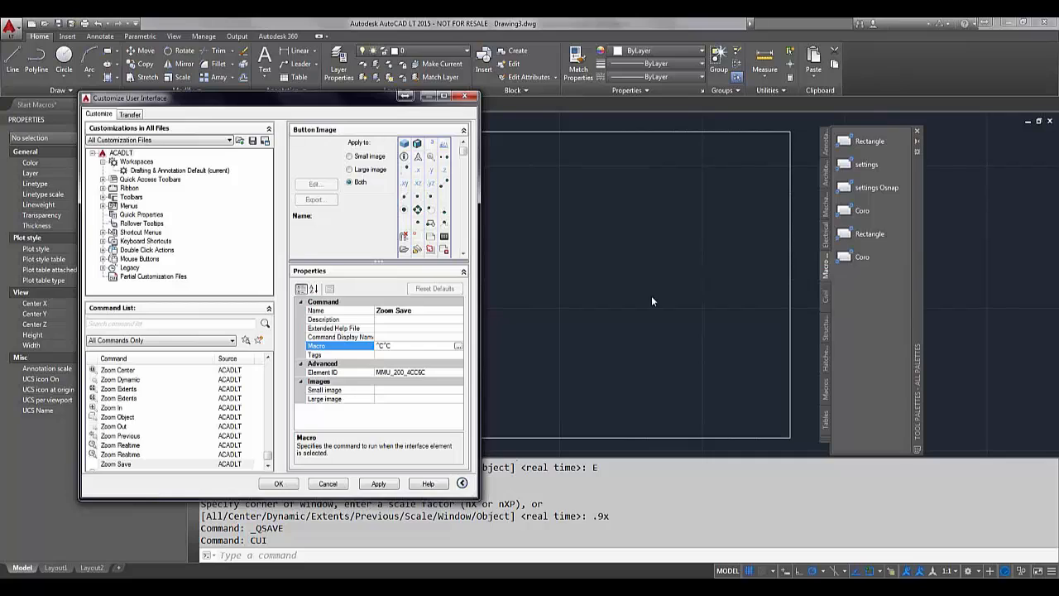
{"action": "left_click", "coordinate": [400, 346]}
{"action": "right_click", "coordinate": [382, 344]}
{"action": "left_click", "coordinate": [411, 389]}
Assign z9x.BMP from the Icons folder as the Zoom Save command's small image.
{"action": "left_click", "coordinate": [411, 391]}
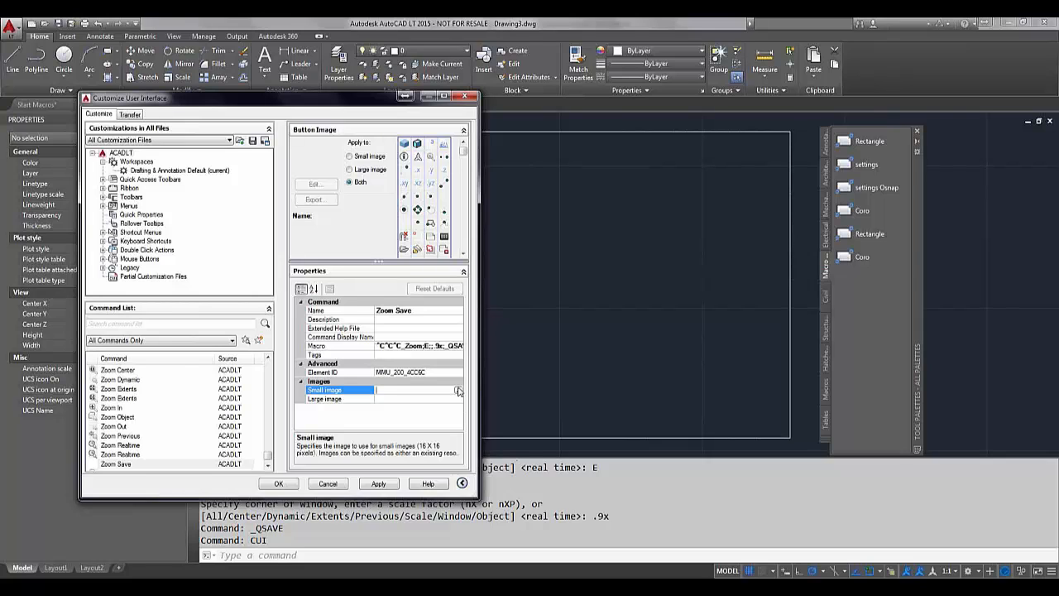
{"action": "left_click", "coordinate": [459, 392]}
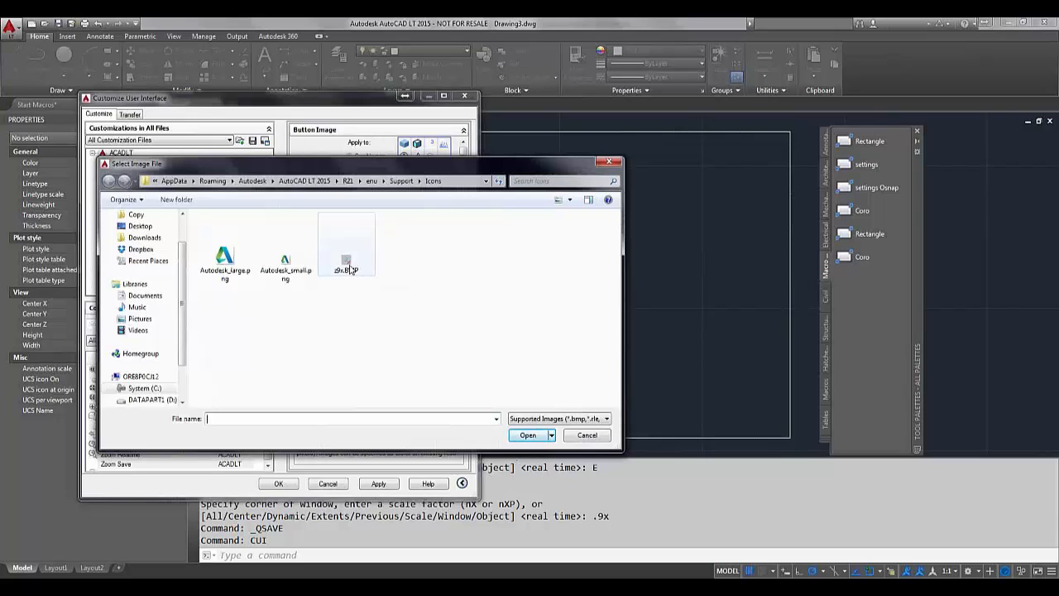
{"action": "left_click", "coordinate": [348, 260]}
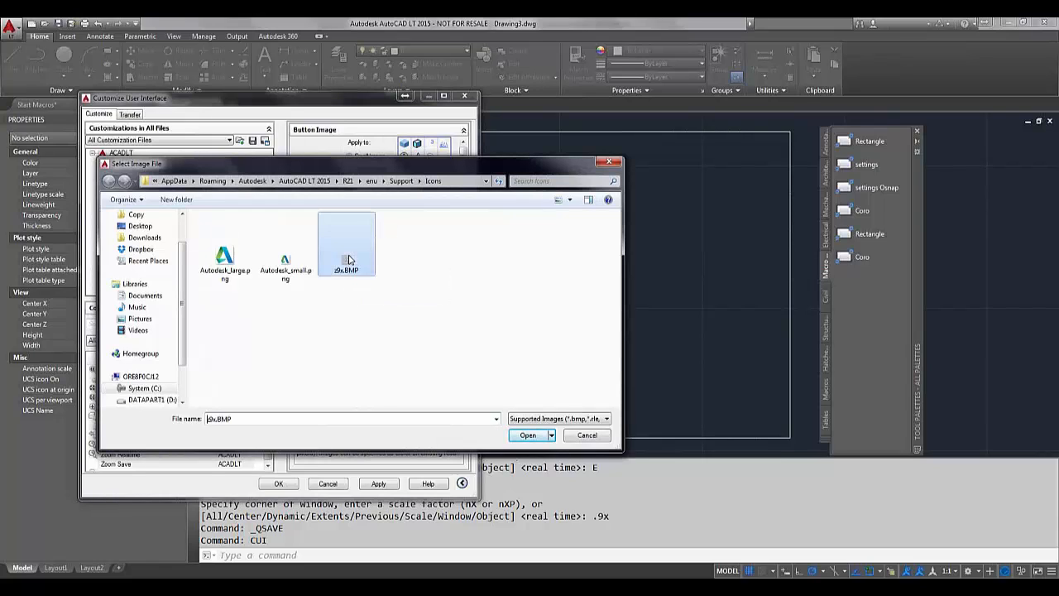
{"action": "left_click", "coordinate": [528, 435]}
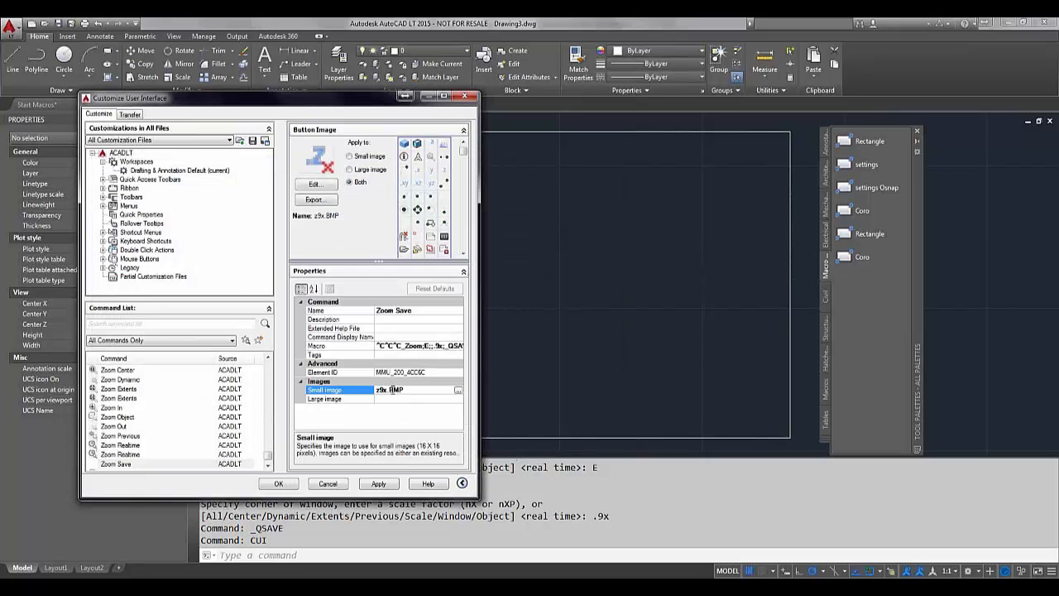
Assign z9x.BMP from the Icons folder as the Zoom Save command's large image and apply the changes.
{"action": "left_click", "coordinate": [421, 399]}
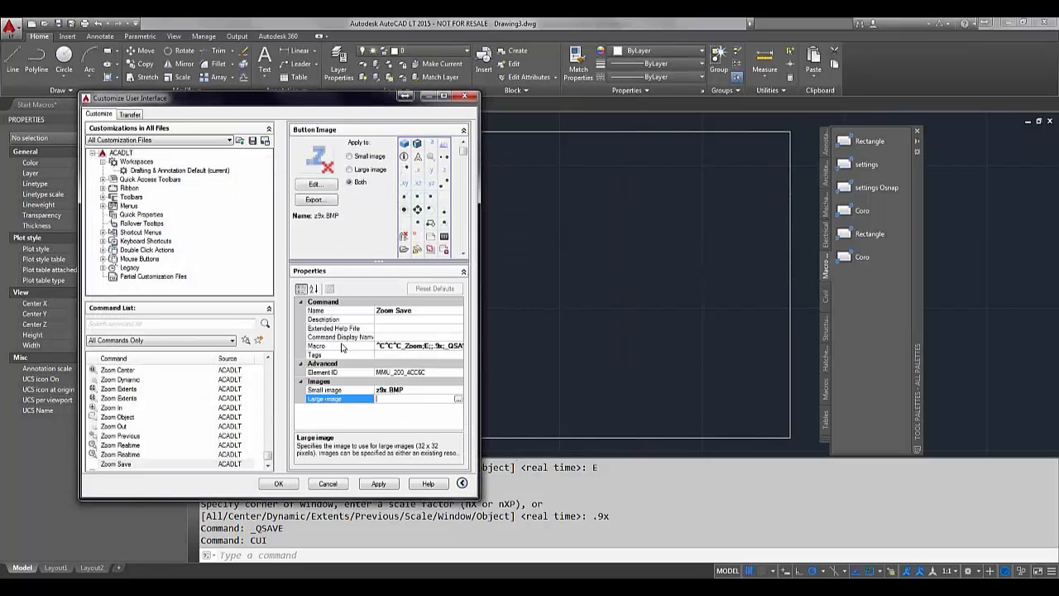
{"action": "left_click", "coordinate": [458, 401]}
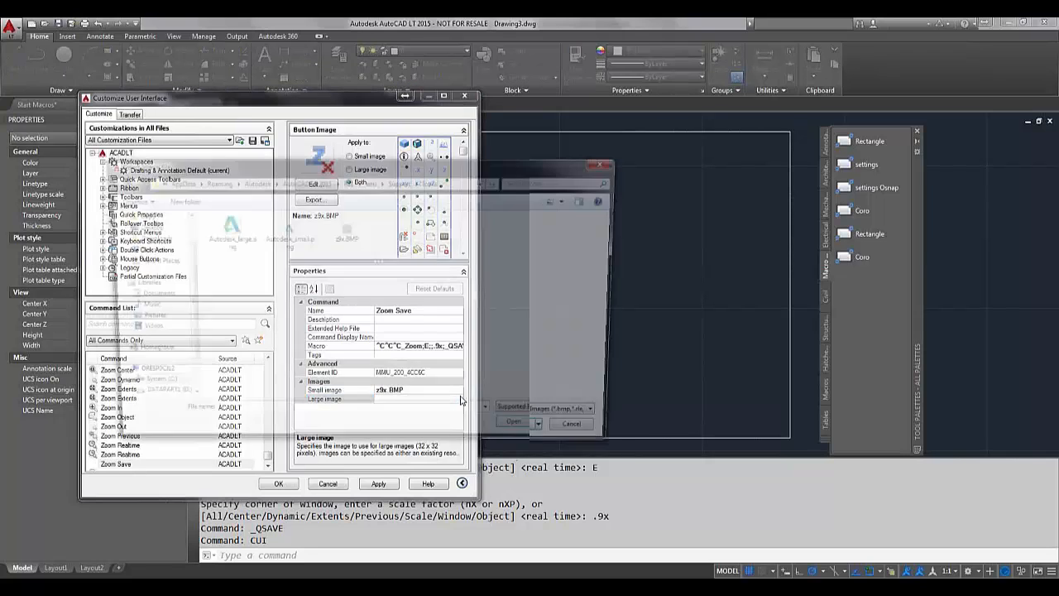
{"action": "left_click", "coordinate": [346, 231]}
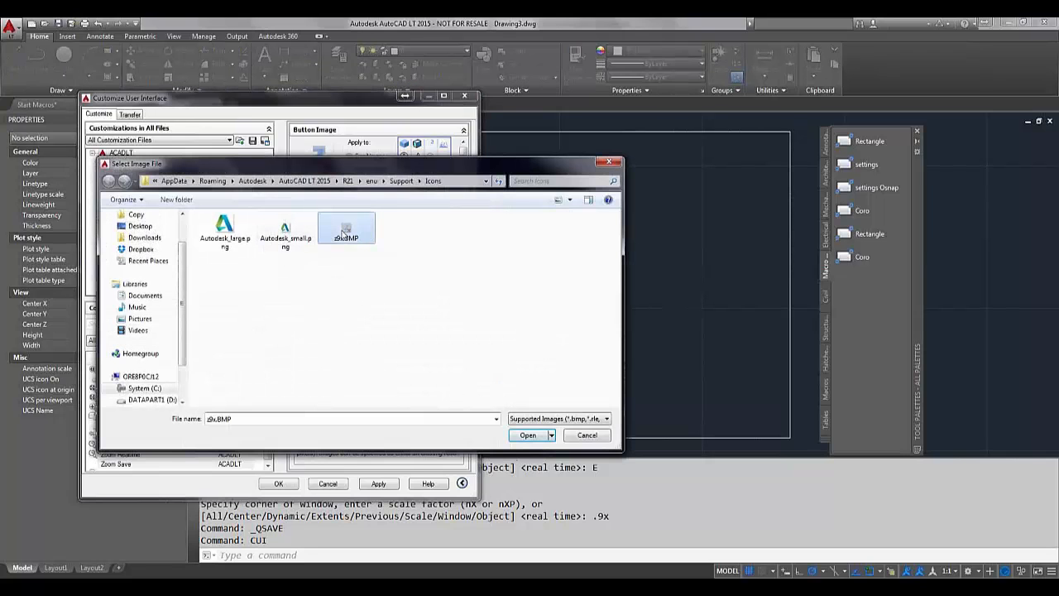
{"action": "left_click", "coordinate": [530, 435]}
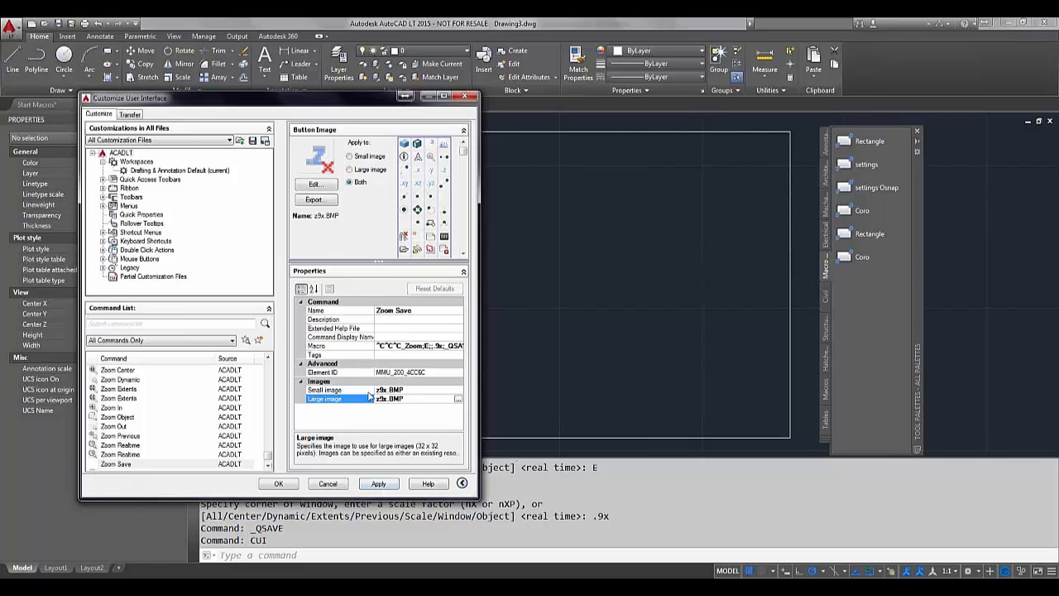
{"action": "left_click", "coordinate": [391, 486]}
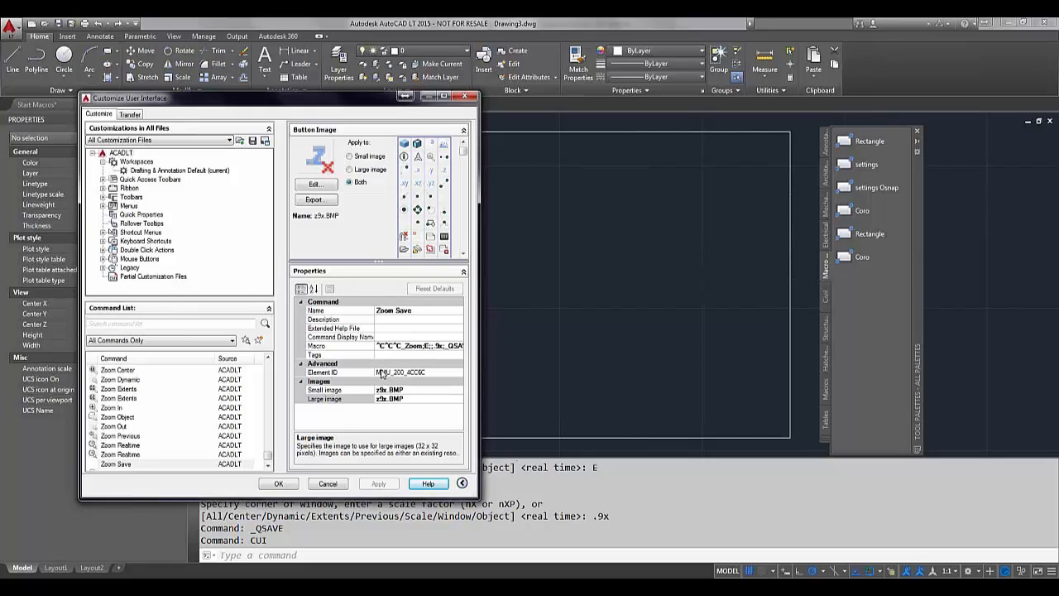
Add the Zoom Save command to the Quick Access Toolbar and to the Macro Webinar tool palette below the Coro tool.
{"action": "left_click", "coordinate": [124, 465]}
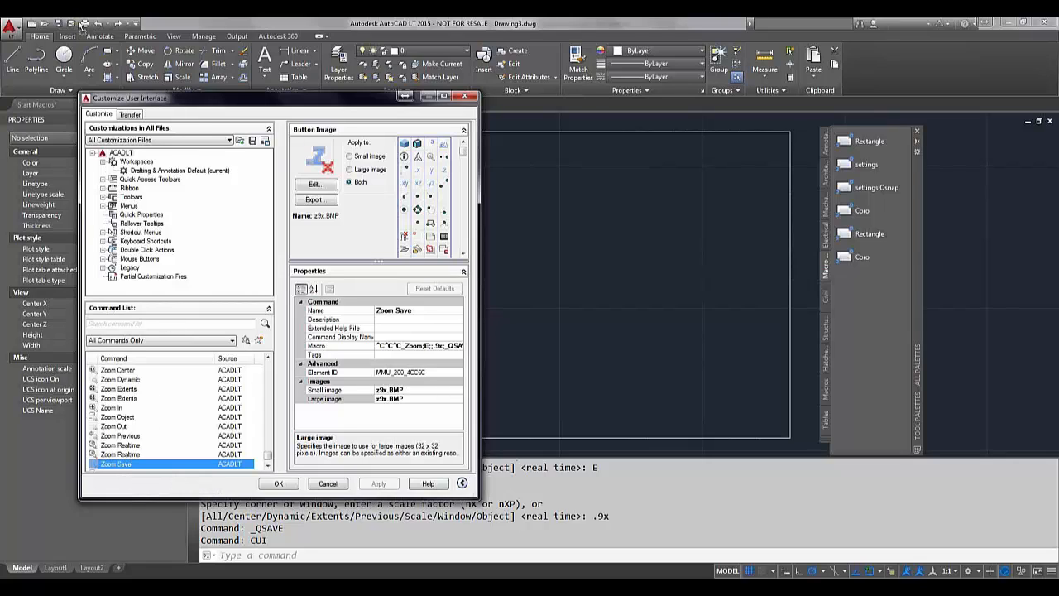
{"action": "left_click_drag", "start_coordinate": [81, 26], "coordinate": [82, 26]}
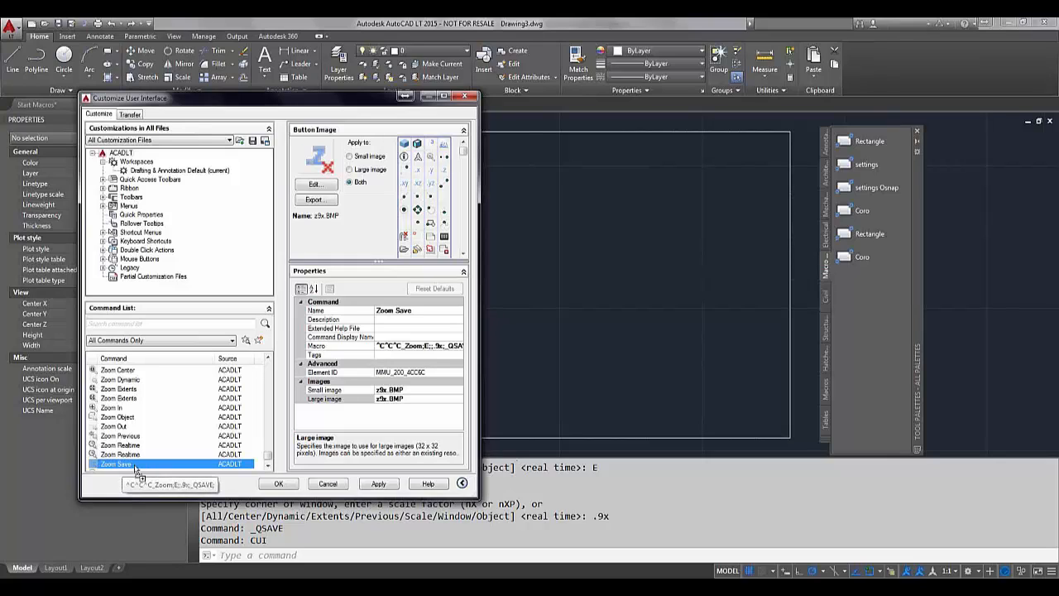
{"action": "left_click_drag", "start_coordinate": [717, 366], "coordinate": [872, 314]}
Check the tool properties of Zoom Save on the palette, and apply the interface customizations and close the editor.
{"action": "right_click", "coordinate": [869, 279]}
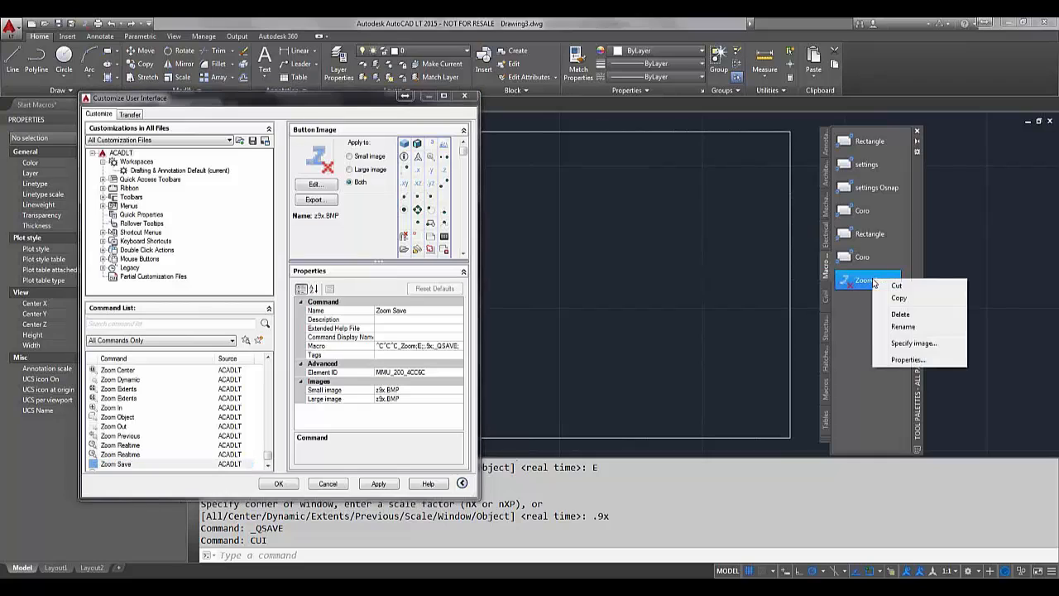
{"action": "left_click", "coordinate": [907, 361]}
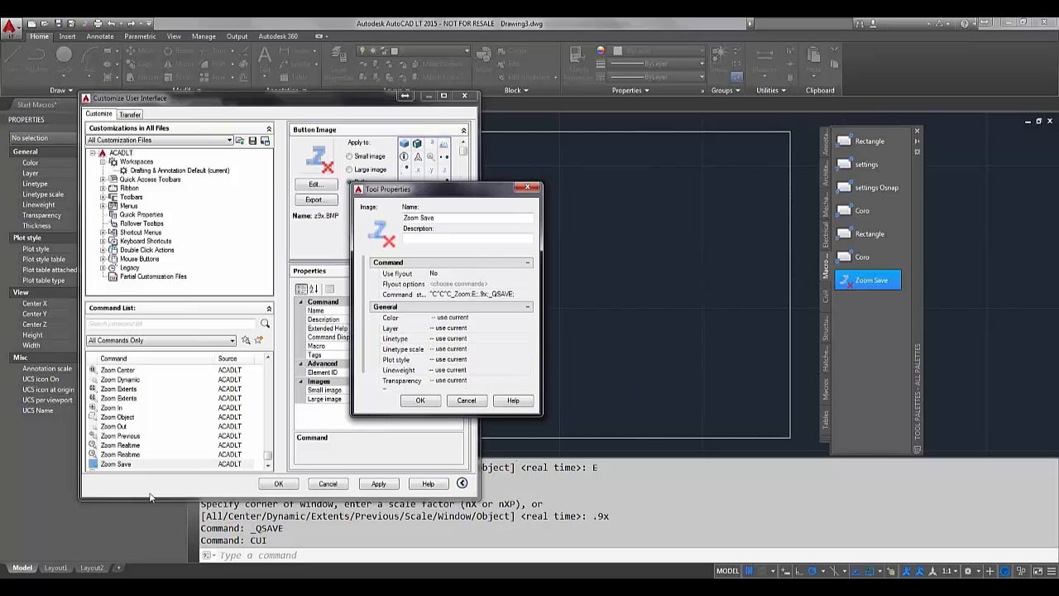
{"action": "left_click", "coordinate": [466, 400]}
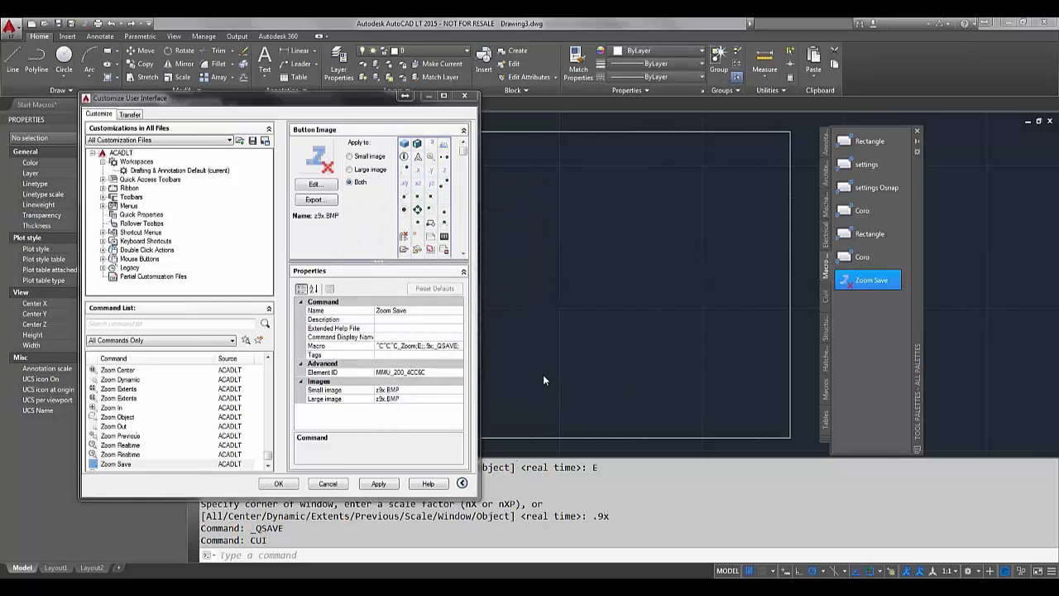
{"action": "left_click", "coordinate": [381, 485]}
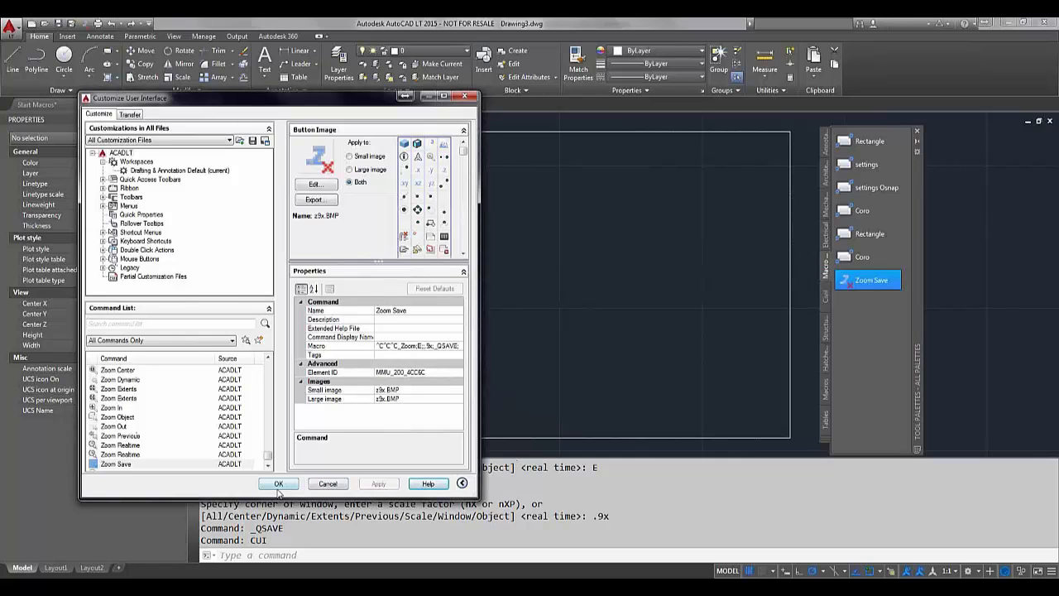
{"action": "left_click", "coordinate": [279, 485]}
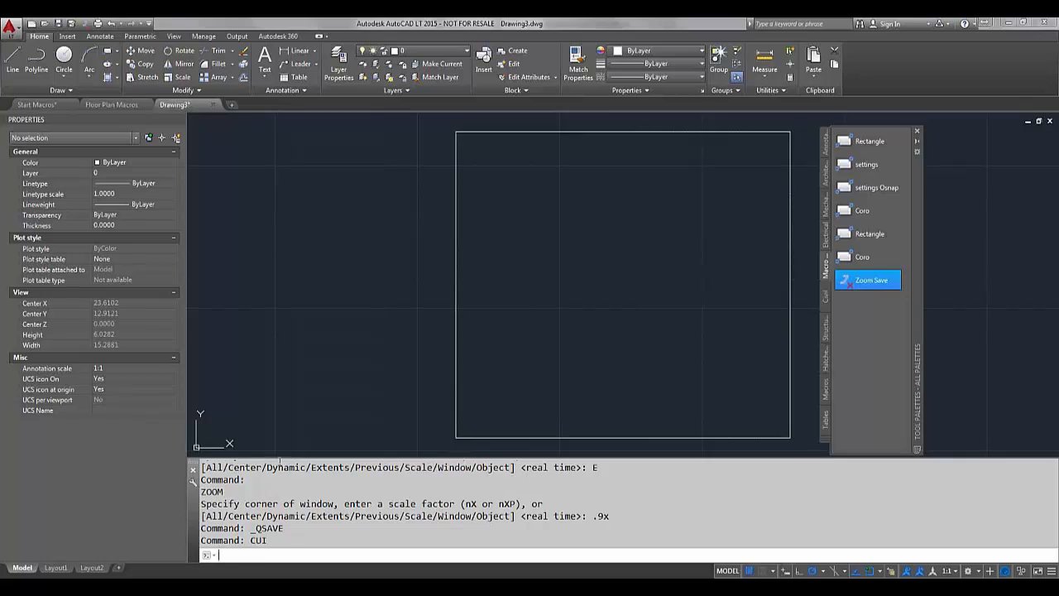
Run Zoom Save from the Quick Access Toolbar and save the drawing as trash.
{"action": "scroll", "coordinate": [390, 311], "scroll_direction": "down", "scroll_amount": 2}
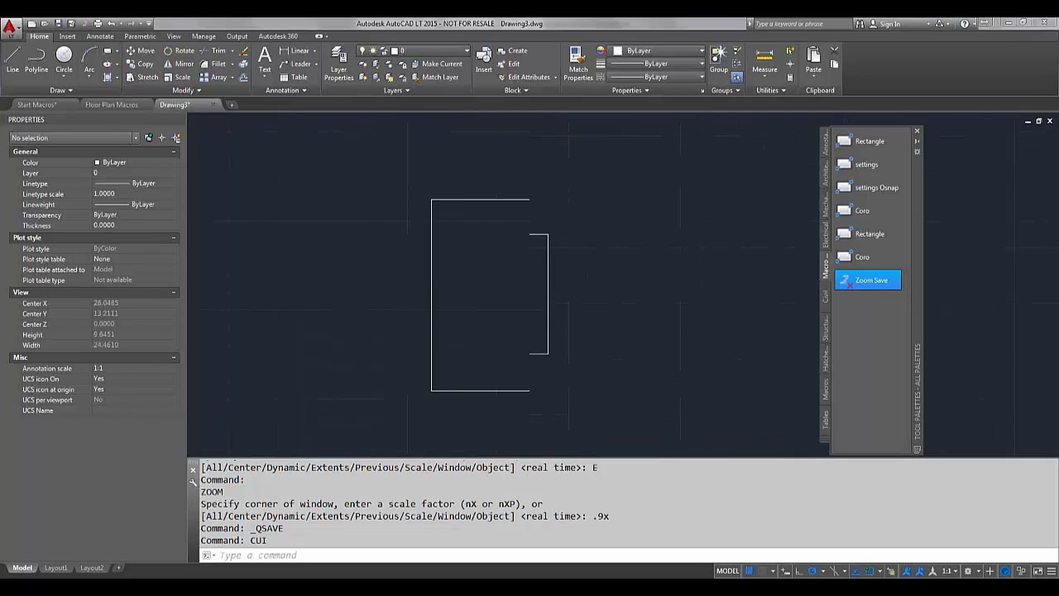
{"action": "left_click", "coordinate": [89, 25]}
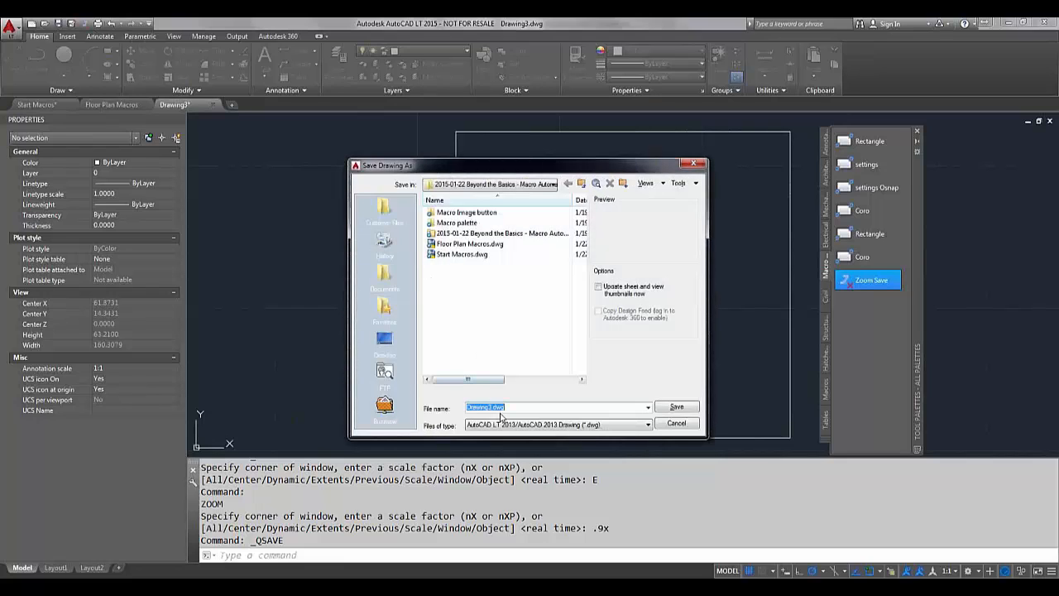
{"action": "key", "text": "BackSpace"}
{"action": "key", "text": "Return"}
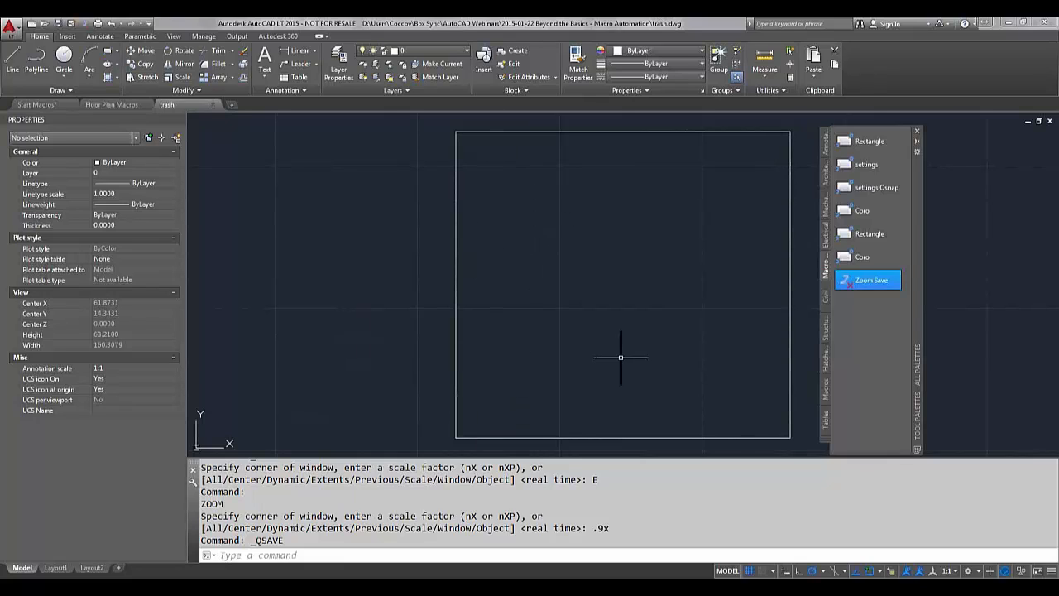
Examine the main customization file path and the custom icon location in the Options file settings.
{"action": "right_click", "coordinate": [604, 506]}
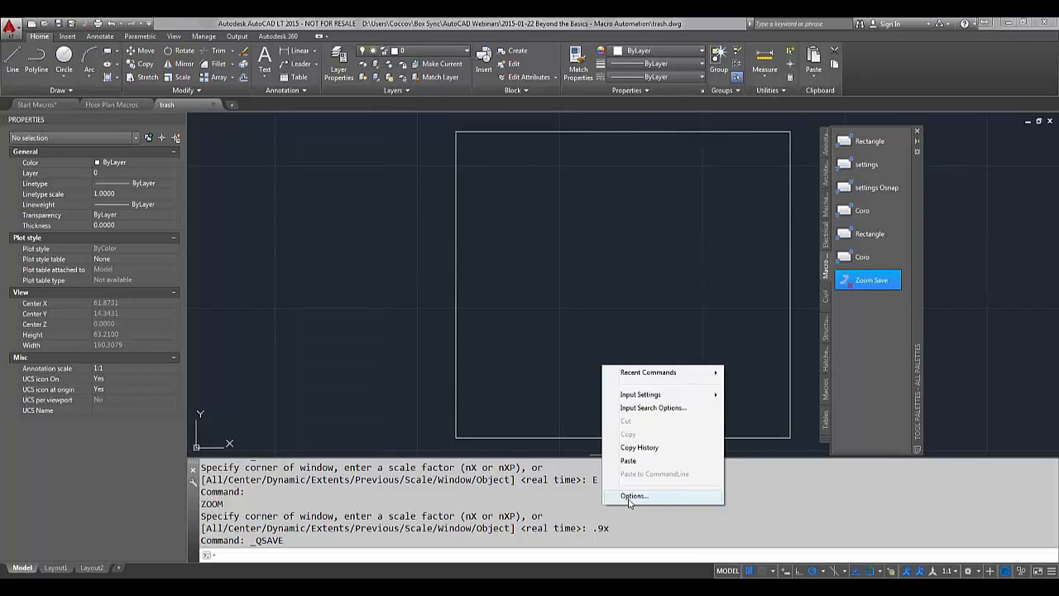
{"action": "left_click", "coordinate": [631, 496]}
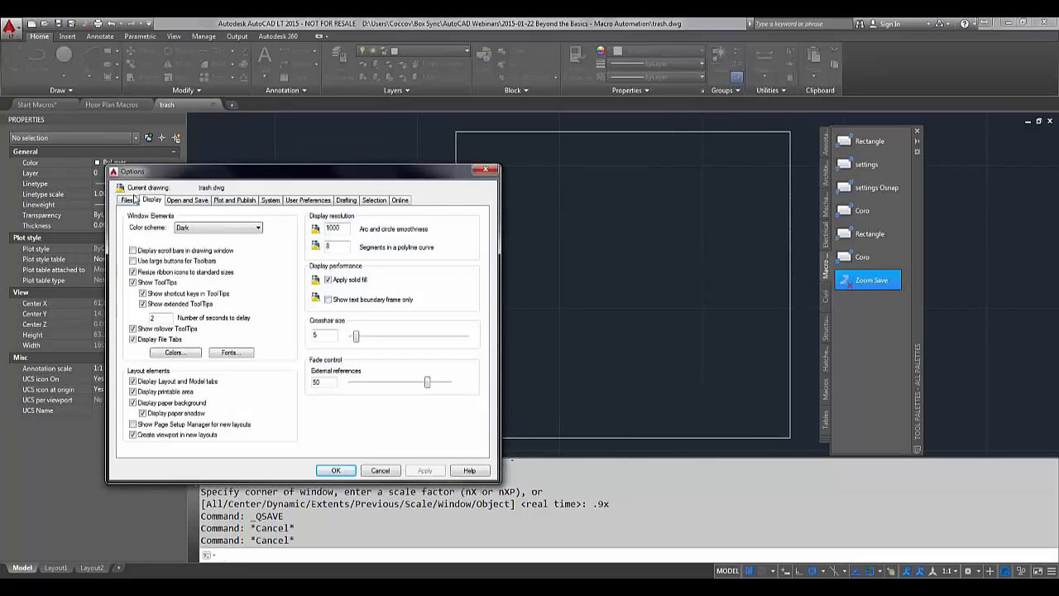
{"action": "left_click", "coordinate": [127, 200]}
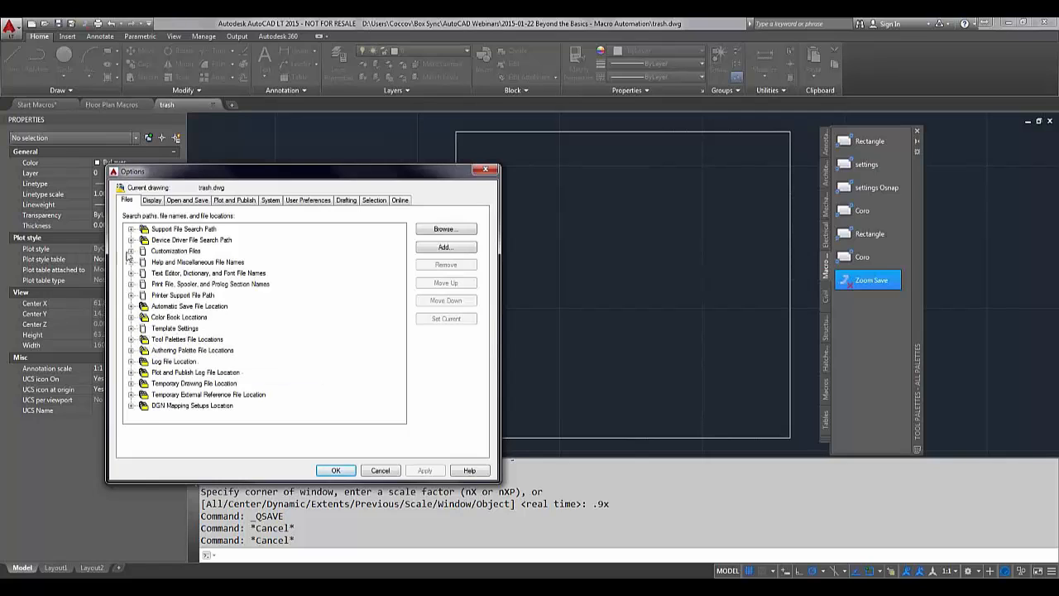
{"action": "left_click", "coordinate": [131, 250]}
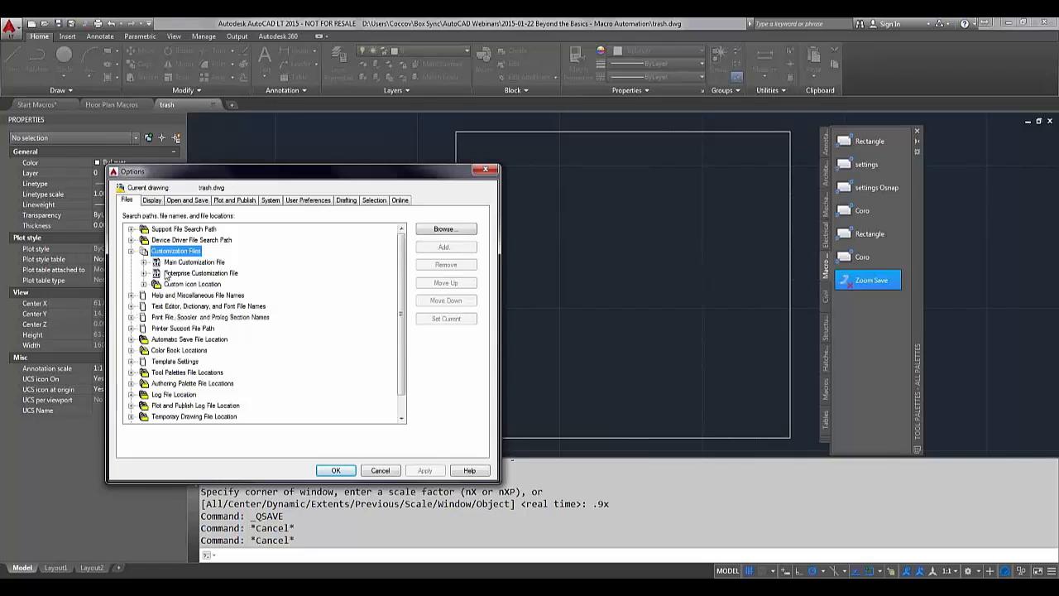
{"action": "left_click", "coordinate": [144, 263]}
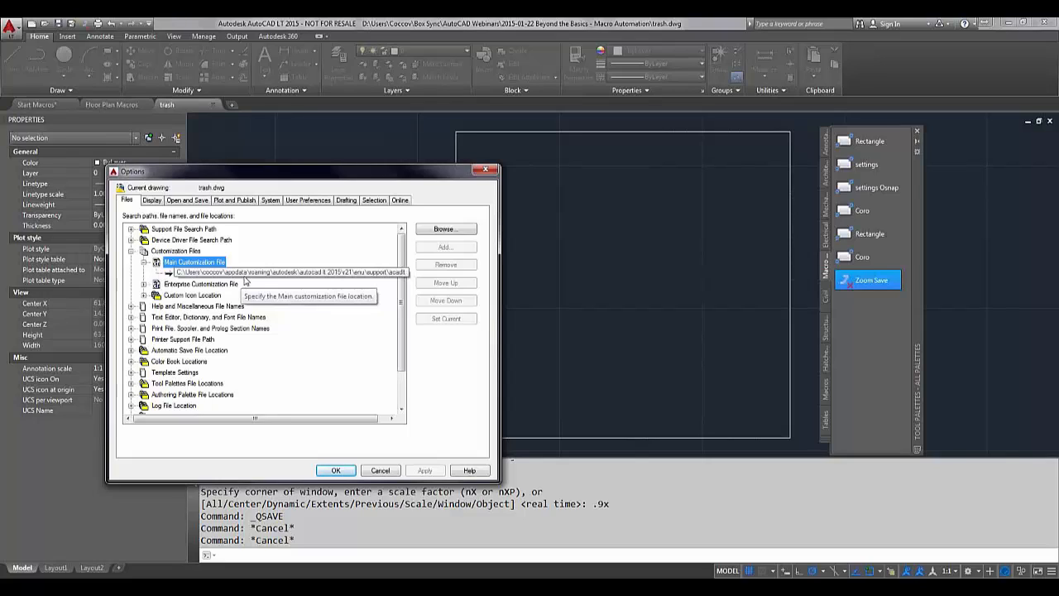
{"action": "left_click", "coordinate": [144, 296]}
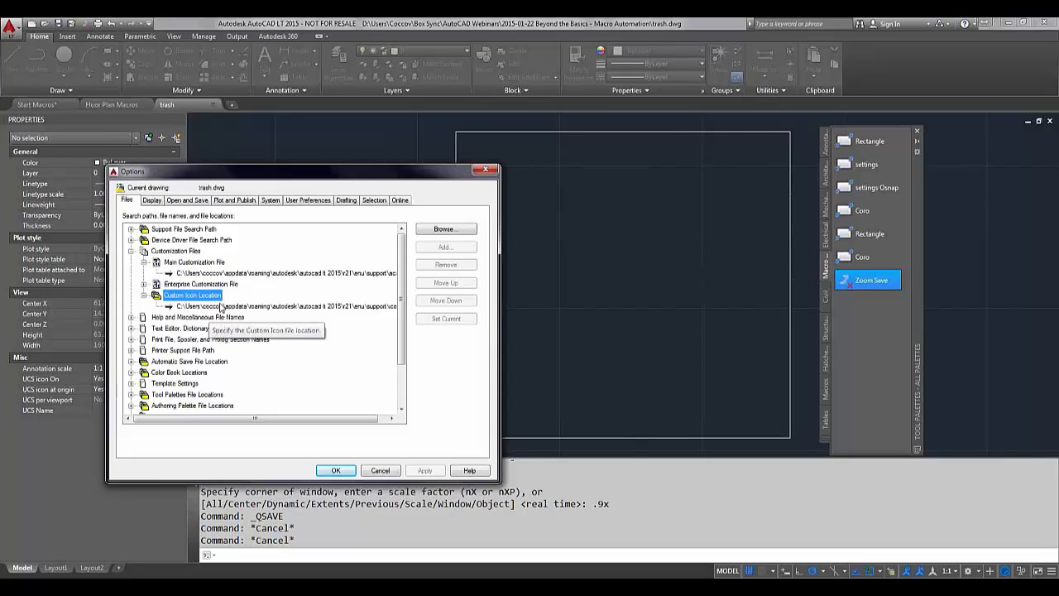
Examine the support file search paths, including the Customer Files folder, and close Options.
{"action": "left_click", "coordinate": [131, 229]}
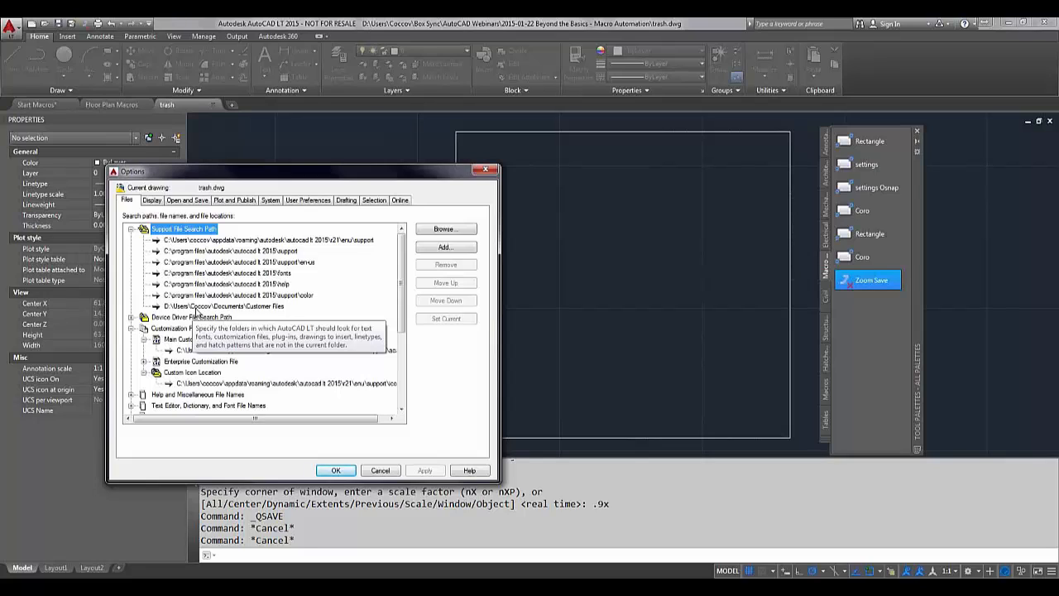
{"action": "left_click", "coordinate": [198, 306]}
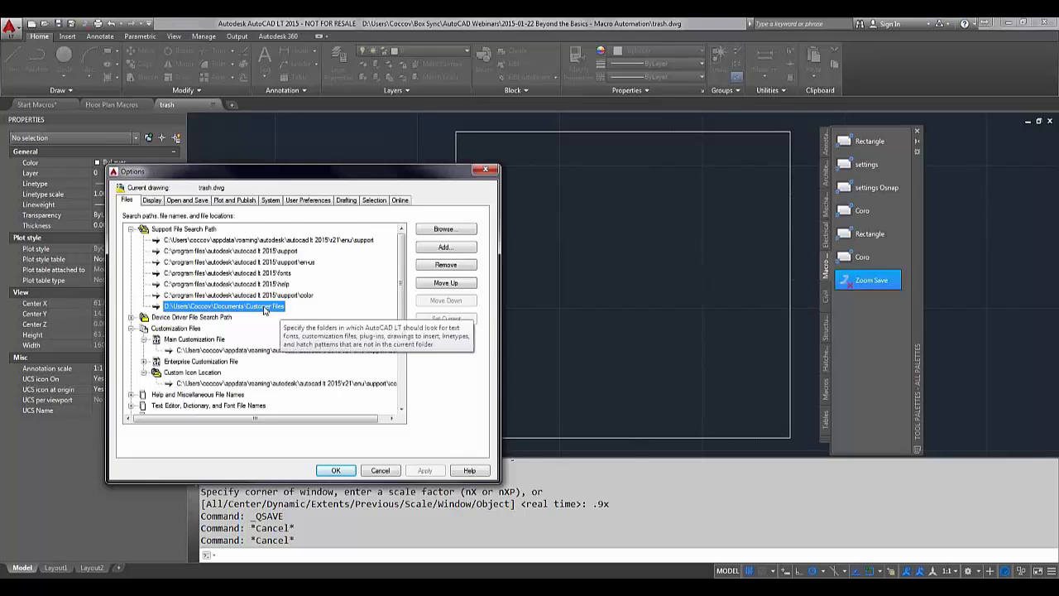
{"action": "left_click", "coordinate": [347, 471]}
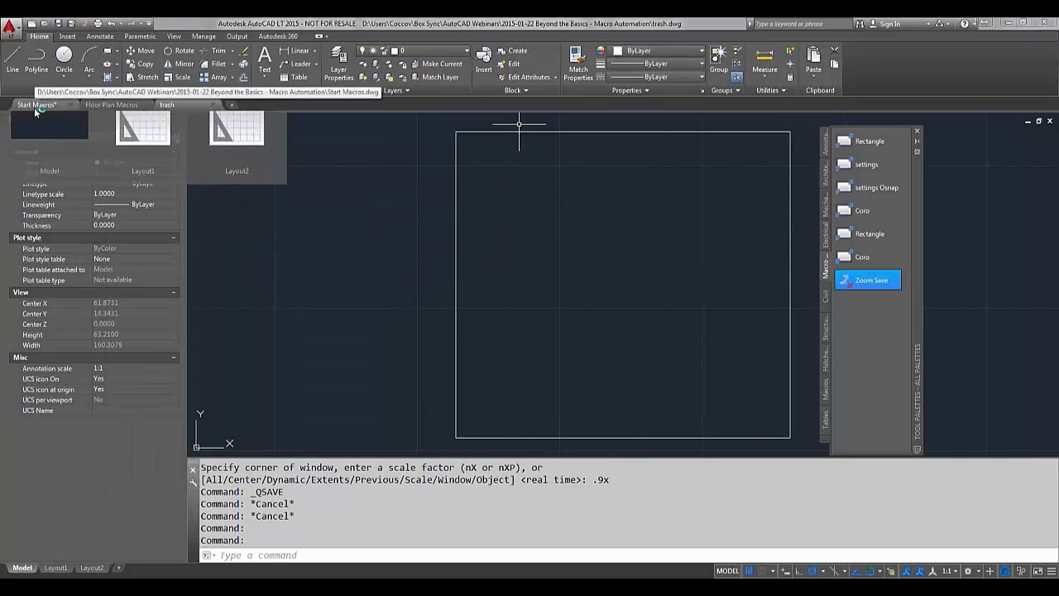
Start a new drawing from the acadlt.dwt template and test the lower Coro palette tool, cancelling the save.
{"action": "left_click", "coordinate": [31, 24]}
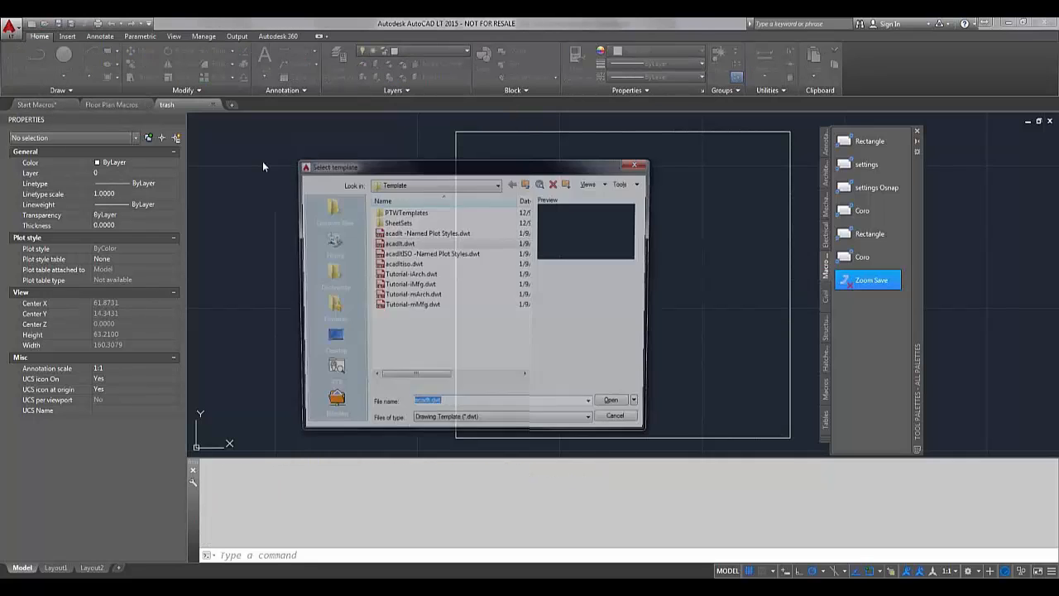
{"action": "left_click", "coordinate": [617, 407]}
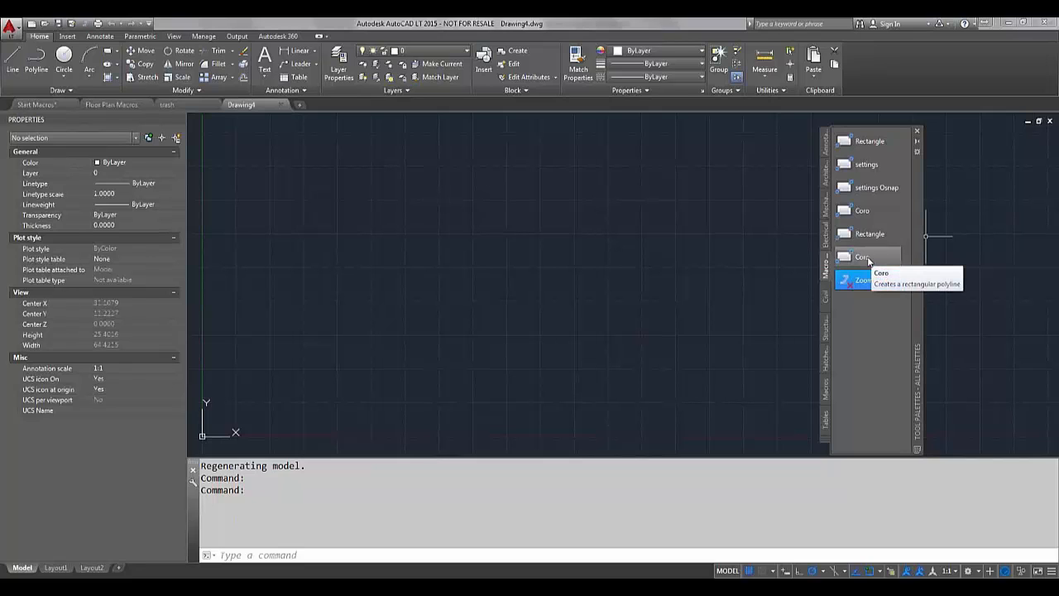
{"action": "left_click", "coordinate": [864, 258]}
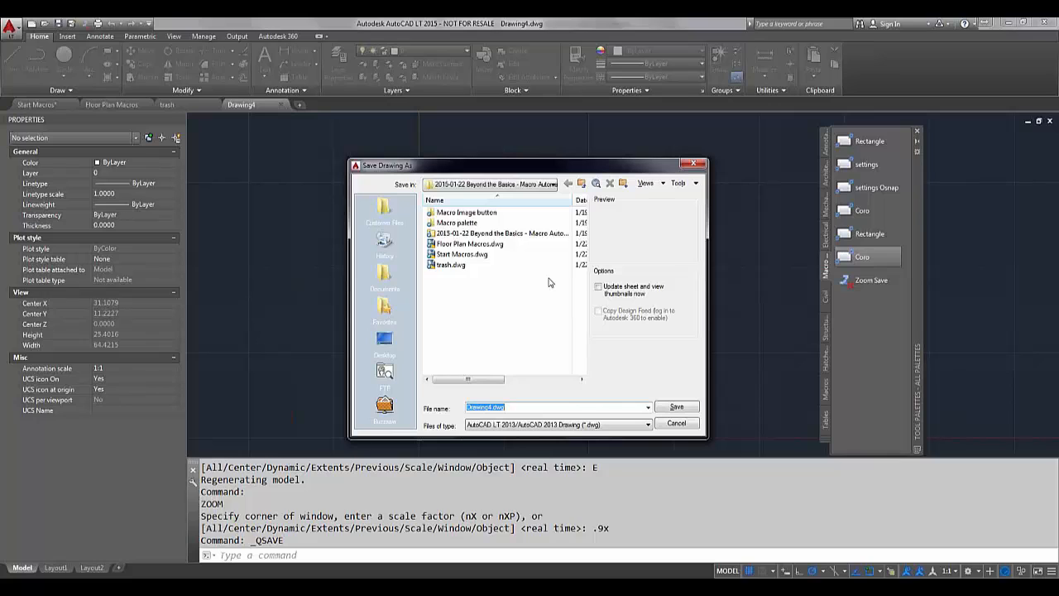
{"action": "left_click", "coordinate": [672, 424]}
Try the lower Rectangle palette tool, cancel it, and inspect the command string in its tool properties.
{"action": "left_click", "coordinate": [869, 234]}
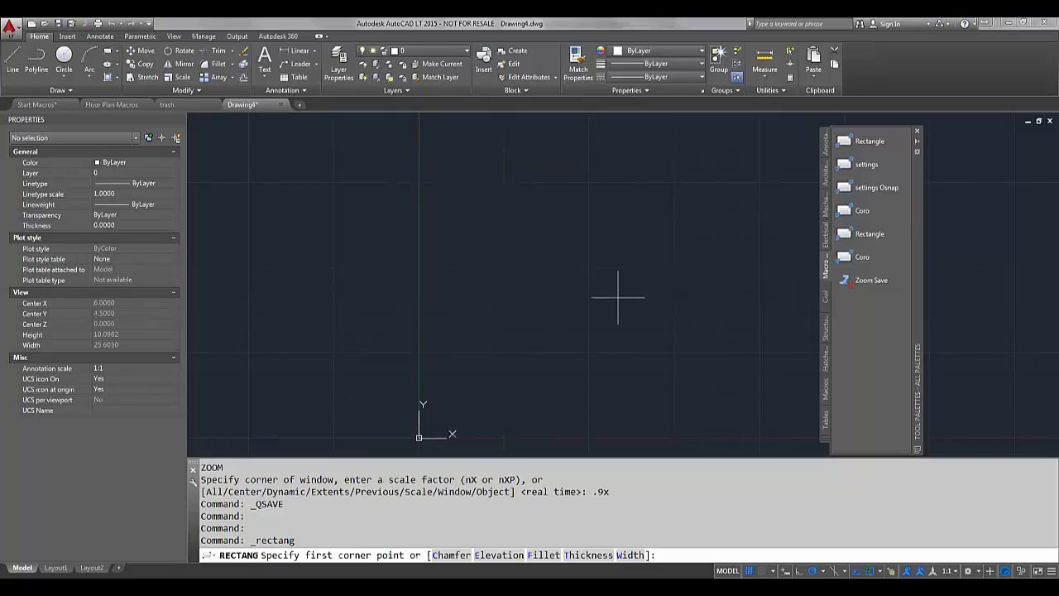
{"action": "key", "text": "Escape"}
{"action": "right_click", "coordinate": [860, 237]}
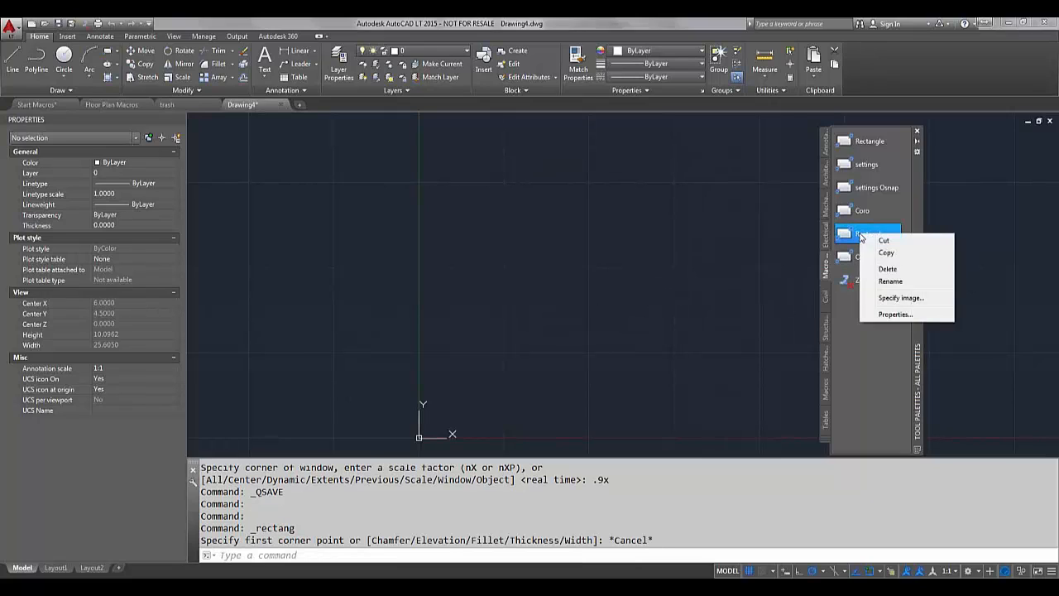
{"action": "left_click", "coordinate": [887, 314]}
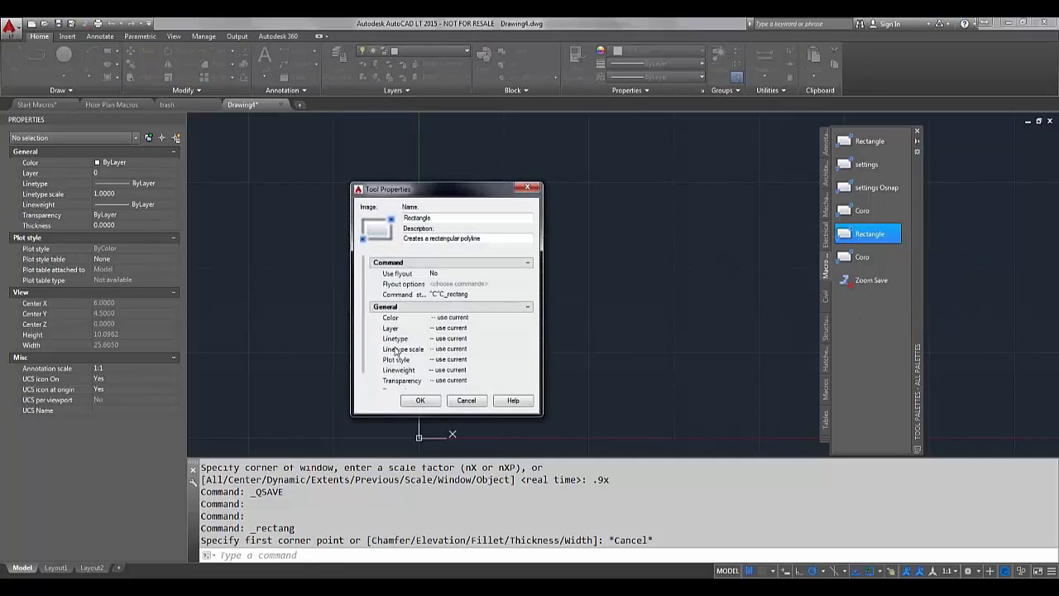
{"action": "left_click", "coordinate": [527, 189]}
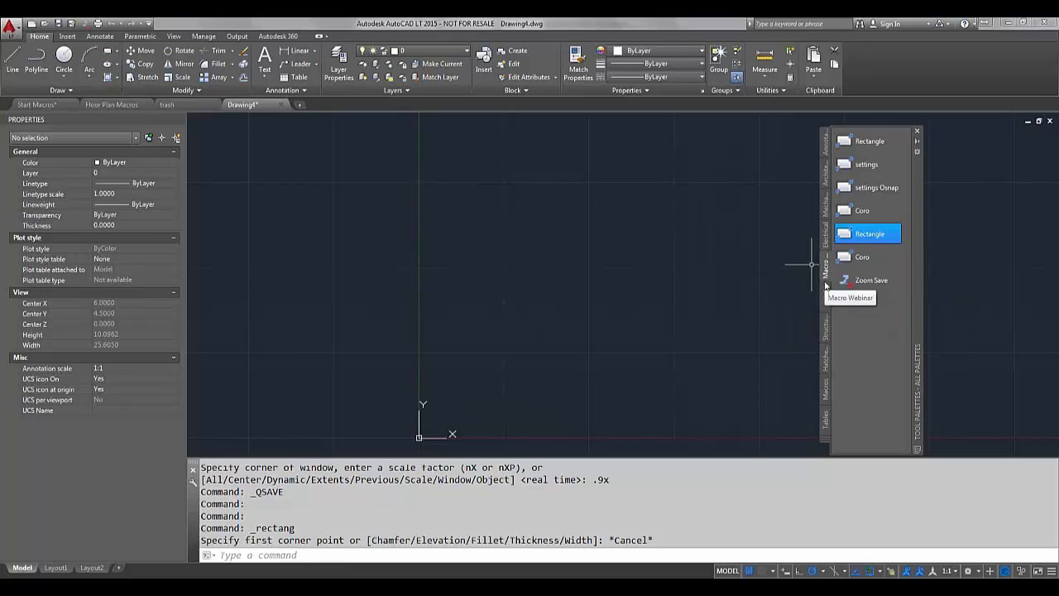
{"action": "key", "text": "Escape"}
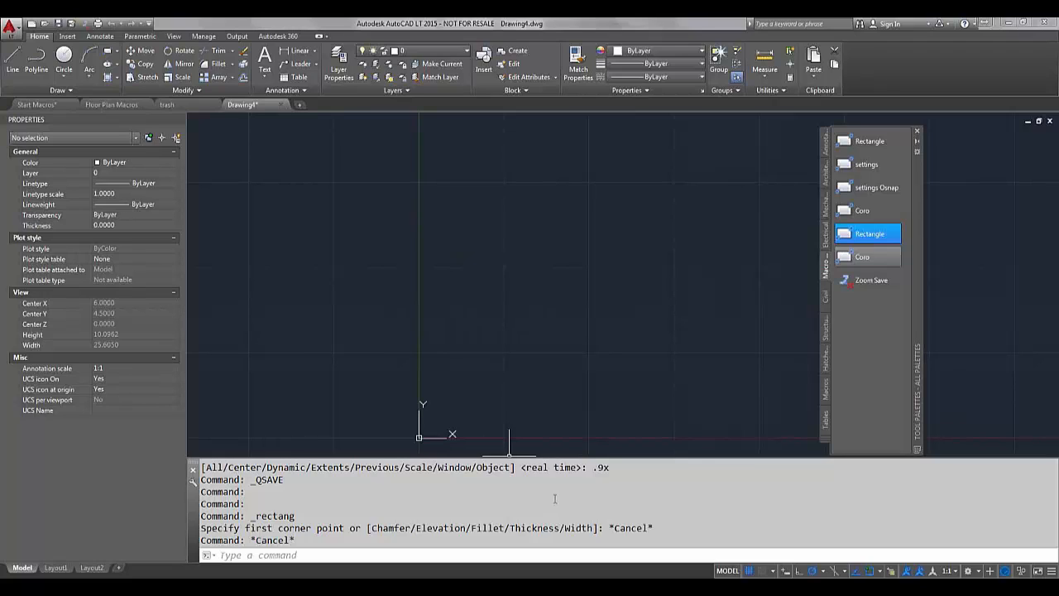
Switch from AutoCAD LT to the Macro Automation presentation in PowerPoint.
{"action": "left_click", "coordinate": [1007, 24]}
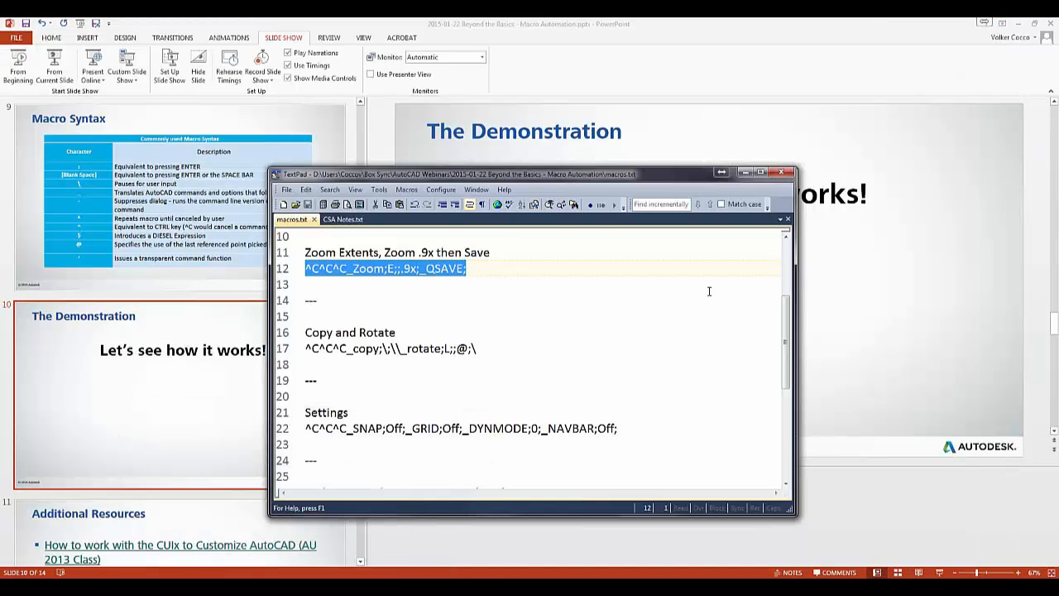
{"action": "left_click", "coordinate": [708, 67]}
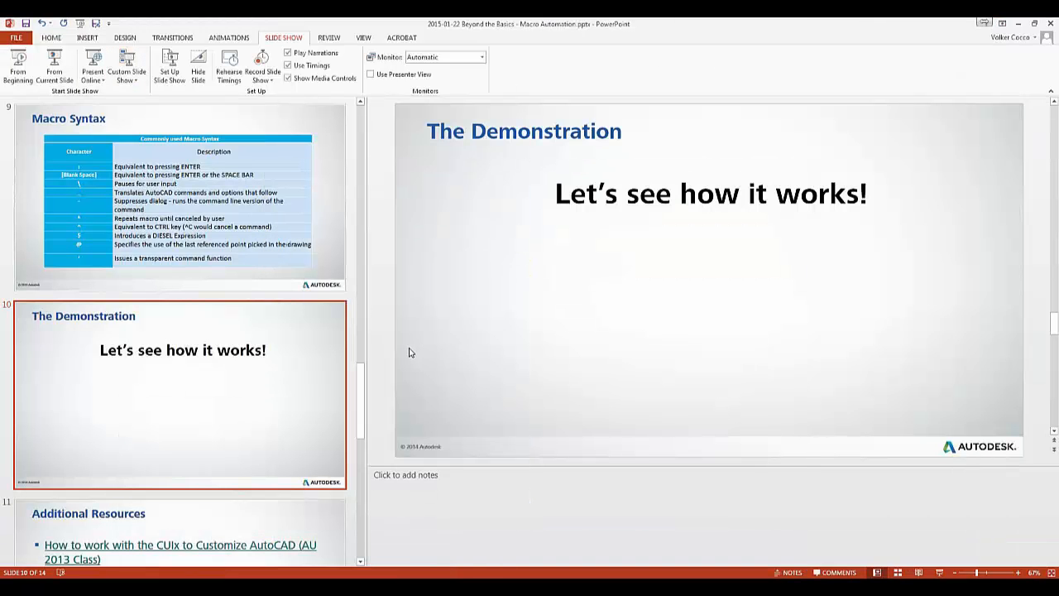
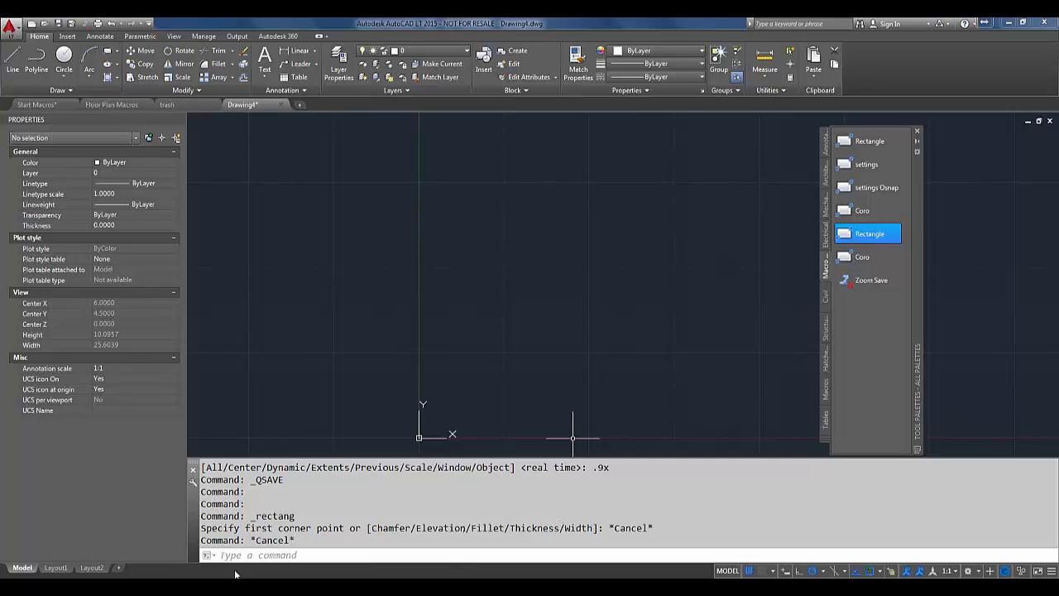
Switch to macros.txt in TextPad, highlight the _rotate;L;;@;\ portion of the Copy and Rotate macro, and return to AutoCAD LT.
{"action": "key", "text": "alt+Tab"}
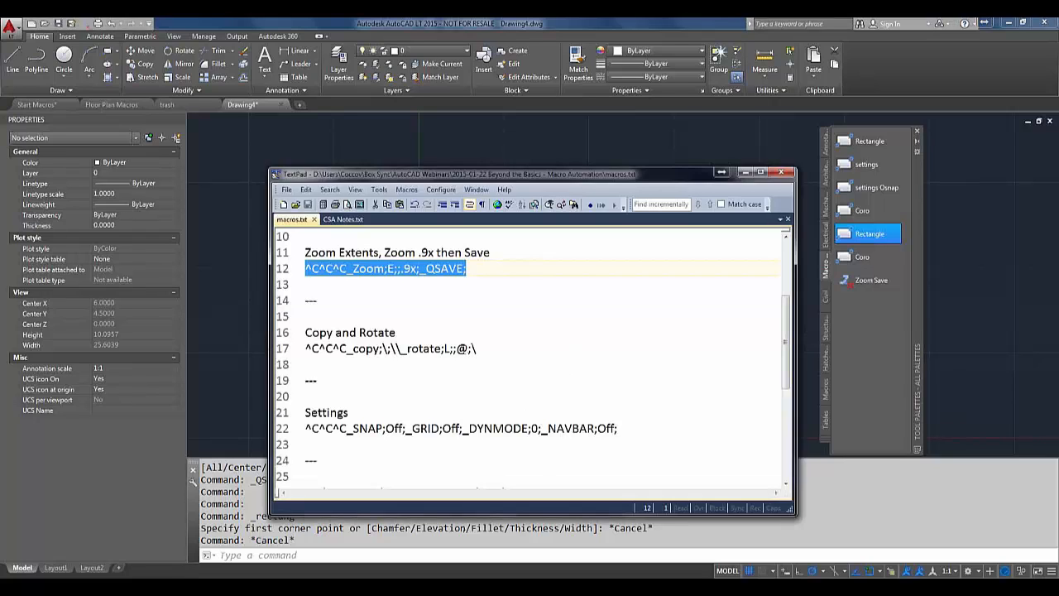
{"action": "left_click_drag", "start_coordinate": [401, 349], "coordinate": [480, 352]}
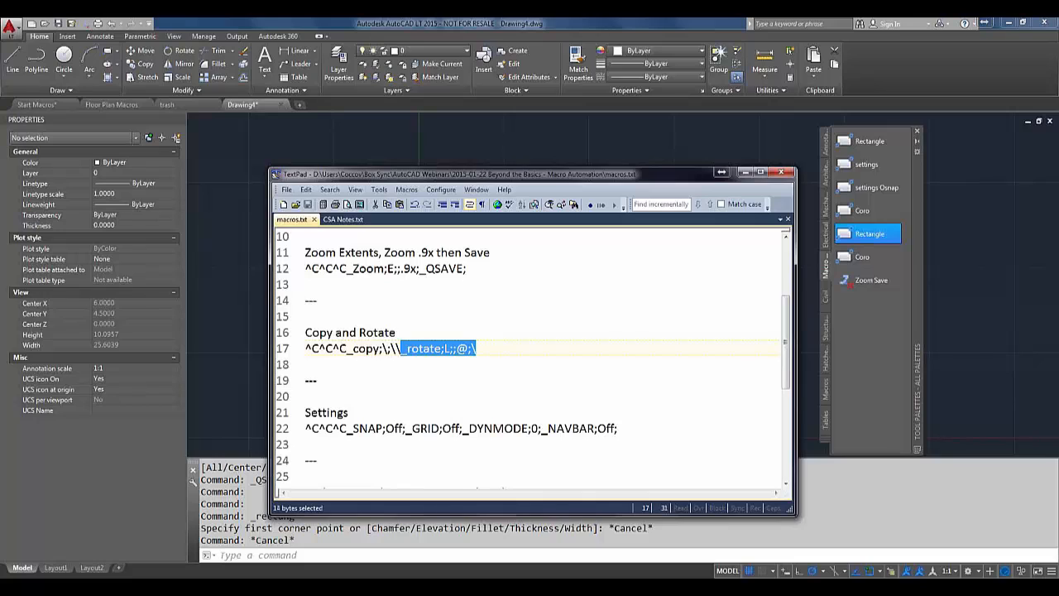
{"action": "left_click", "coordinate": [580, 553]}
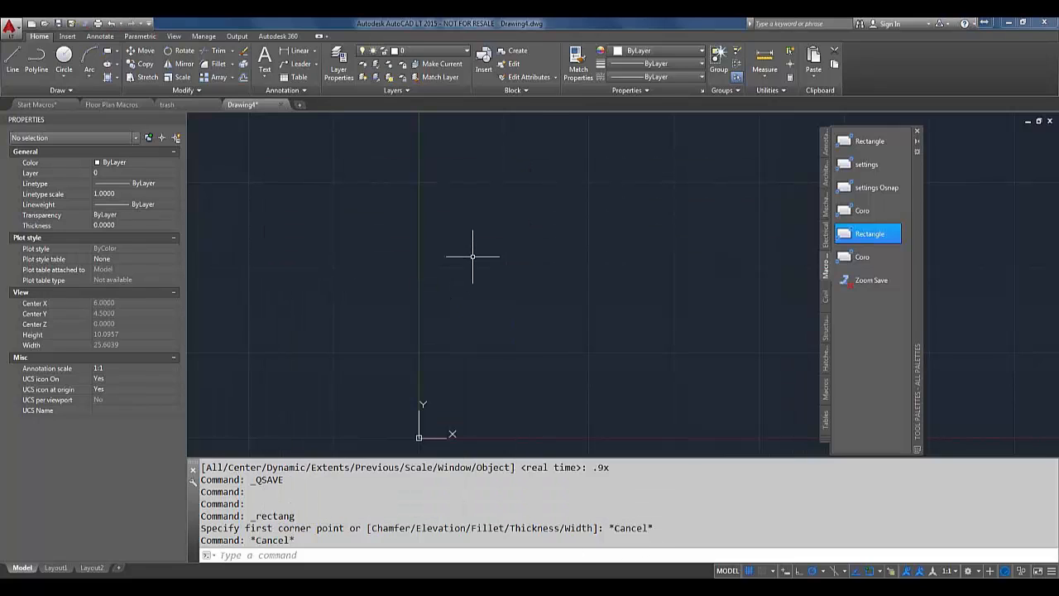
Draw a small circle by center and radius in the upper middle of the empty drawing.
{"action": "type", "text": "c"}
{"action": "key", "text": "Return"}
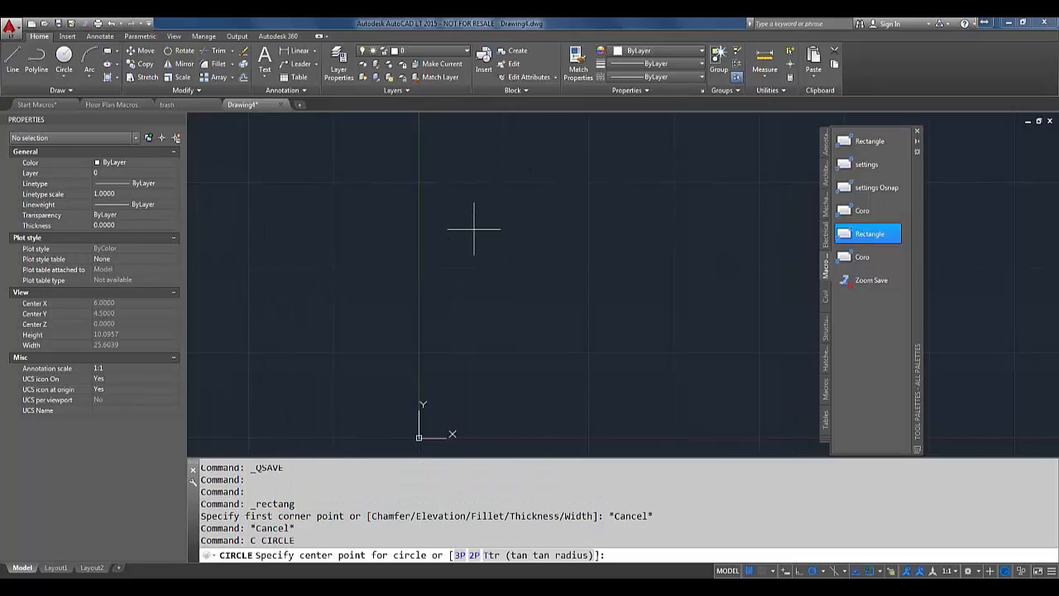
{"action": "left_click", "coordinate": [474, 229]}
{"action": "left_click", "coordinate": [449, 229]}
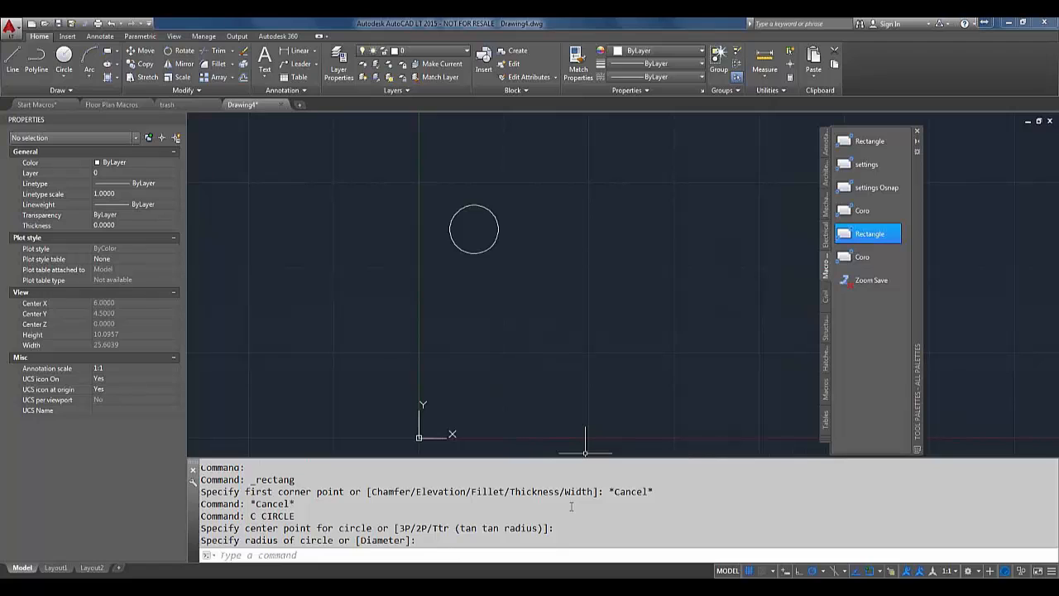
Move the circle from its center to a point farther right and slightly lower in the drawing.
{"action": "type", "text": "m"}
{"action": "key", "text": "Return"}
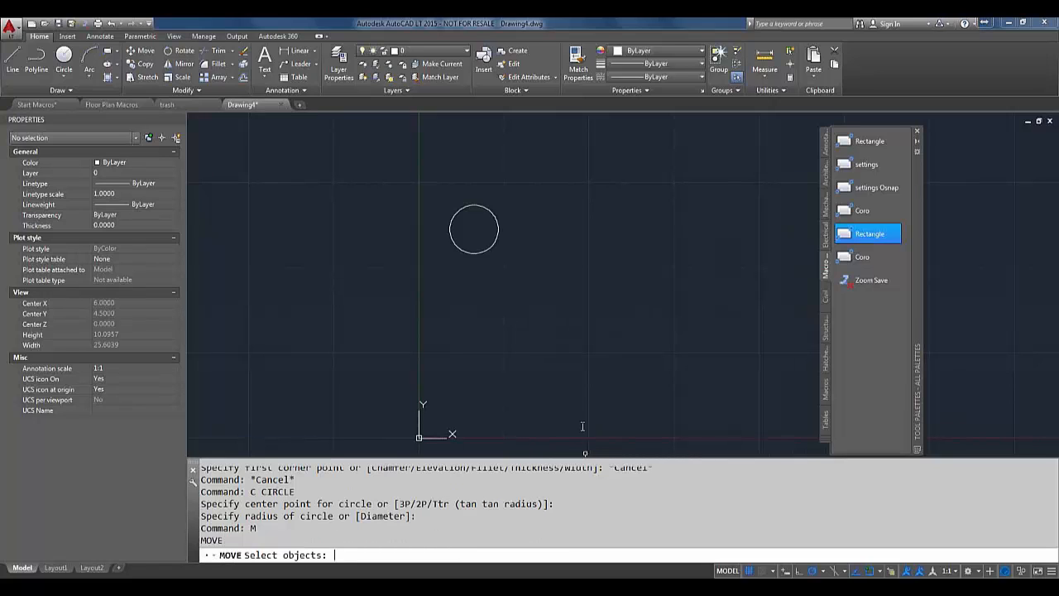
{"action": "left_click", "coordinate": [486, 210]}
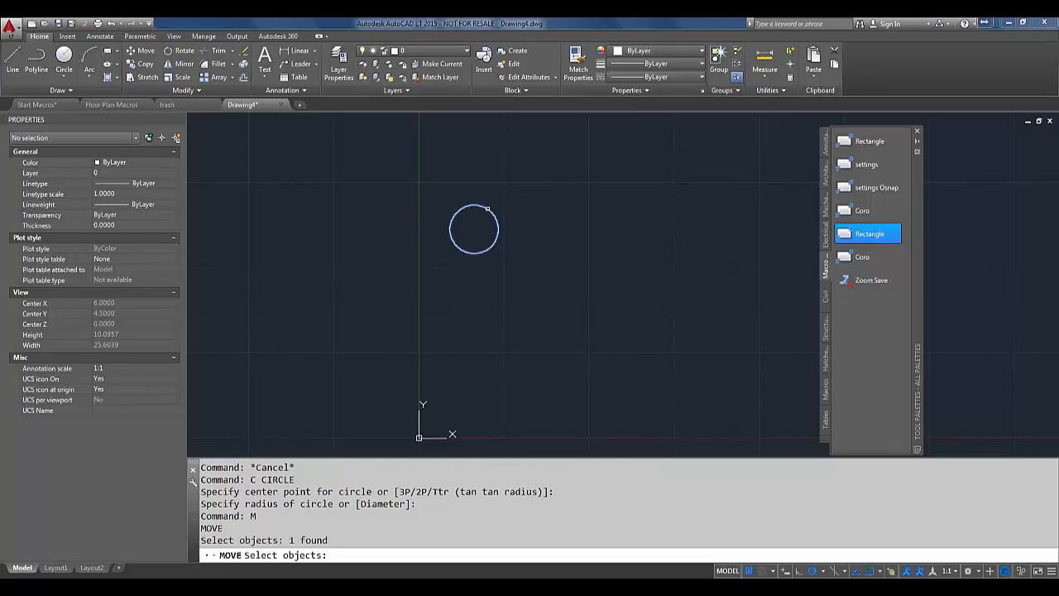
{"action": "key", "text": "Return"}
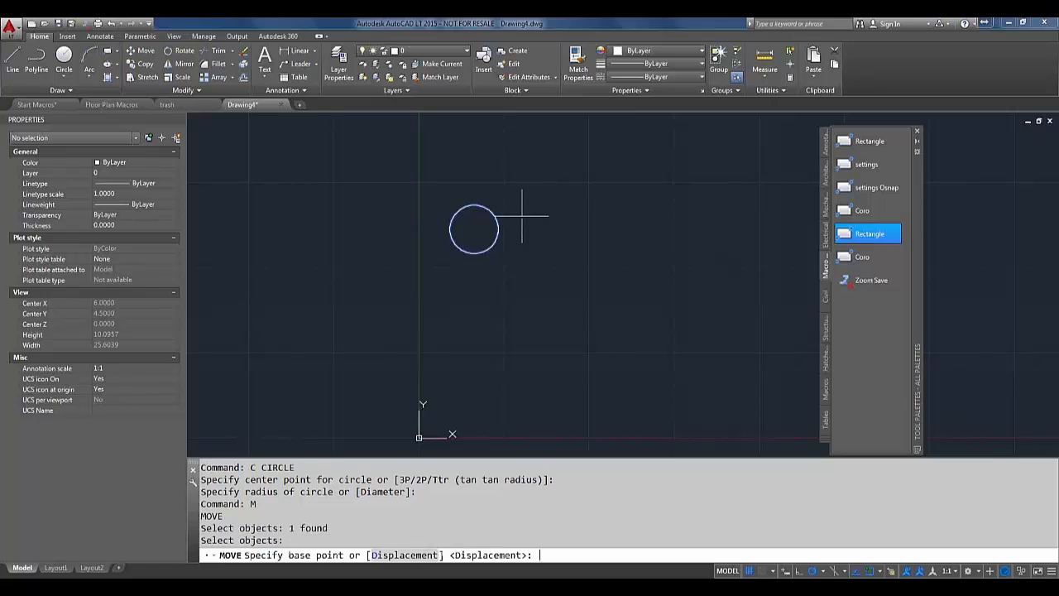
{"action": "left_click", "coordinate": [473, 227]}
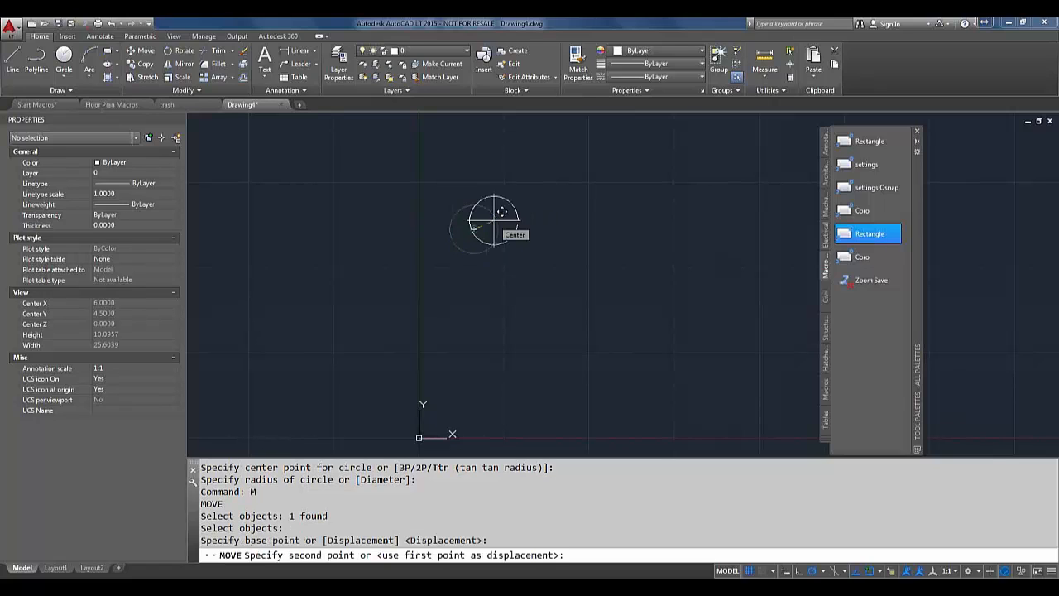
{"action": "left_click", "coordinate": [641, 267]}
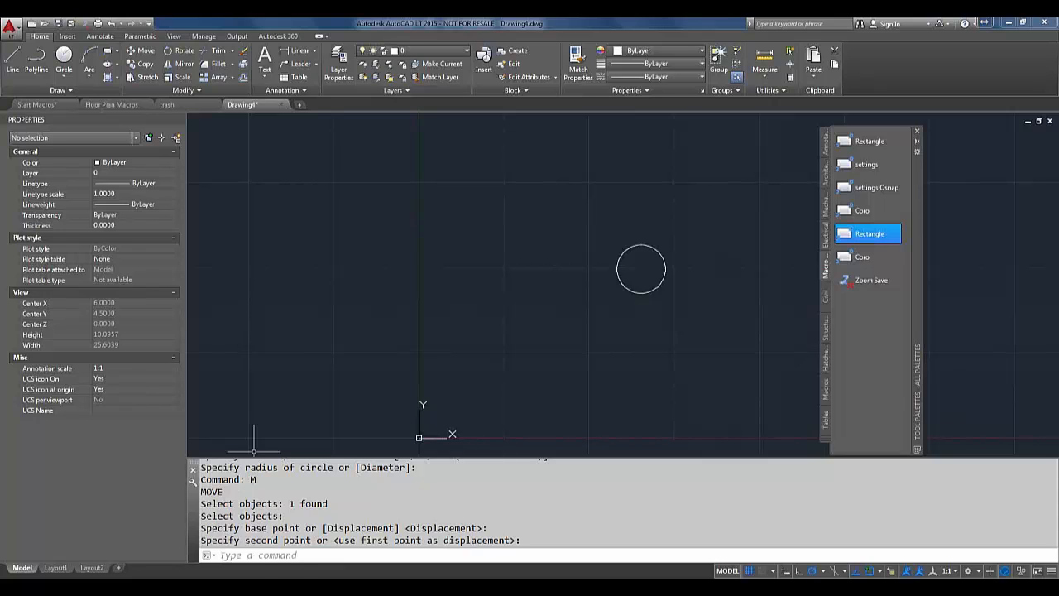
Switch to TextPad and examine the individual backslash and semicolon characters after _copy in the Copy and Rotate macro.
{"action": "key", "text": "alt+Tab"}
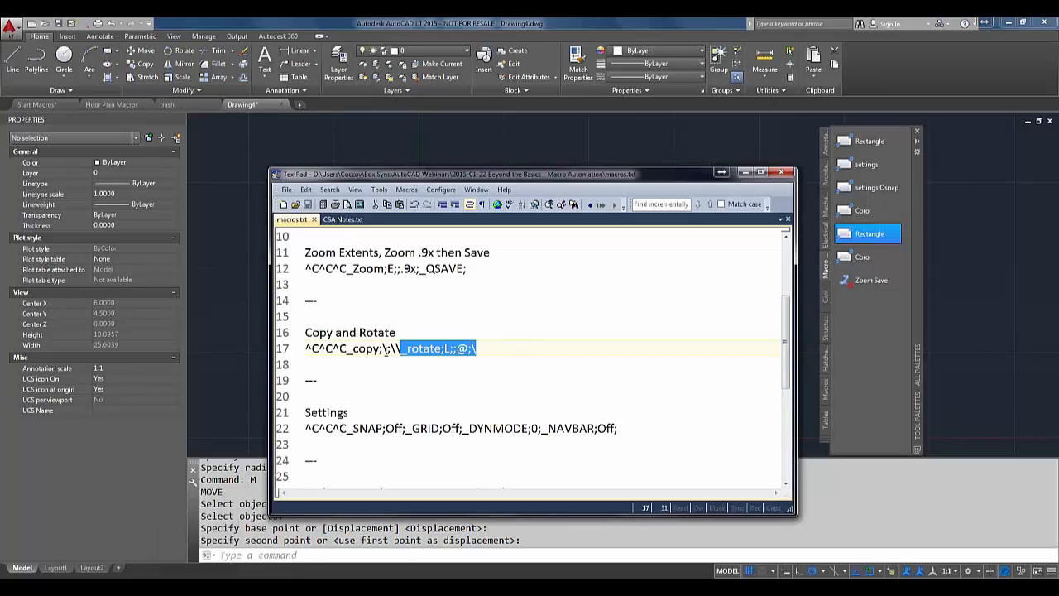
{"action": "left_click", "coordinate": [385, 349]}
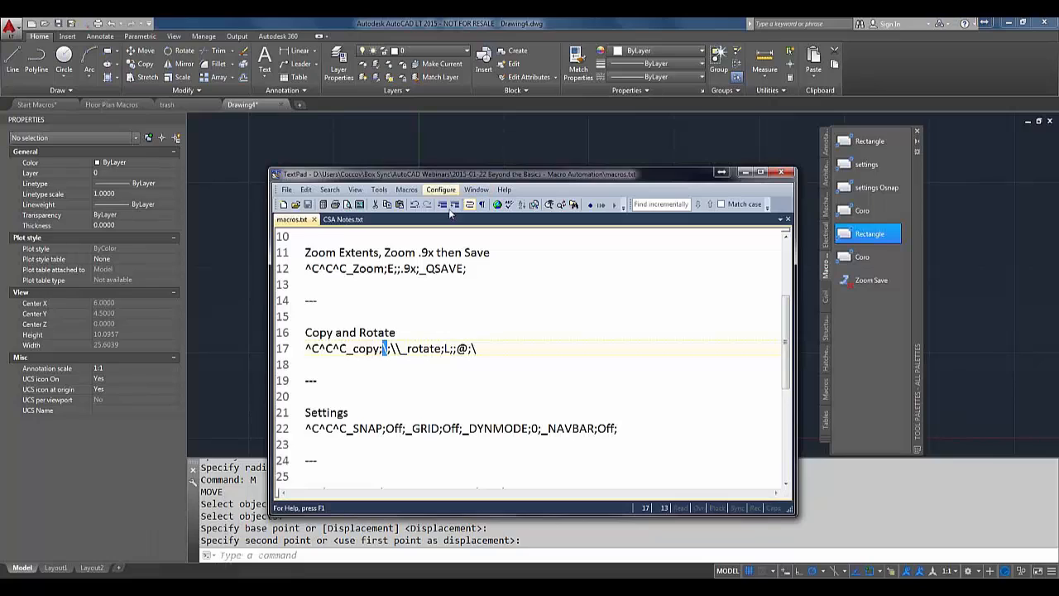
{"action": "type", "text": "\\"}
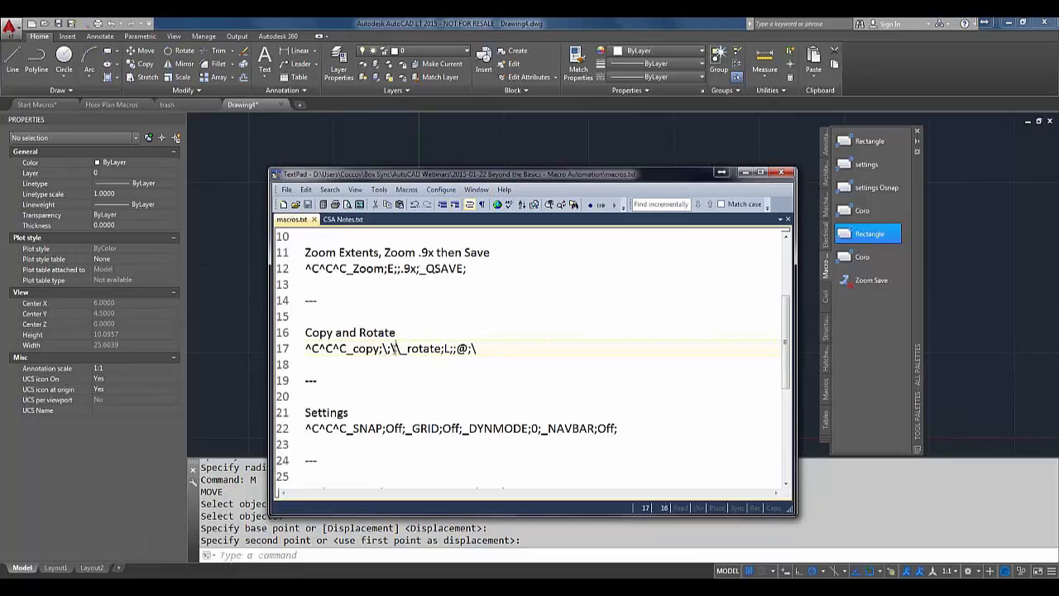
{"action": "key", "text": "shift+Right"}
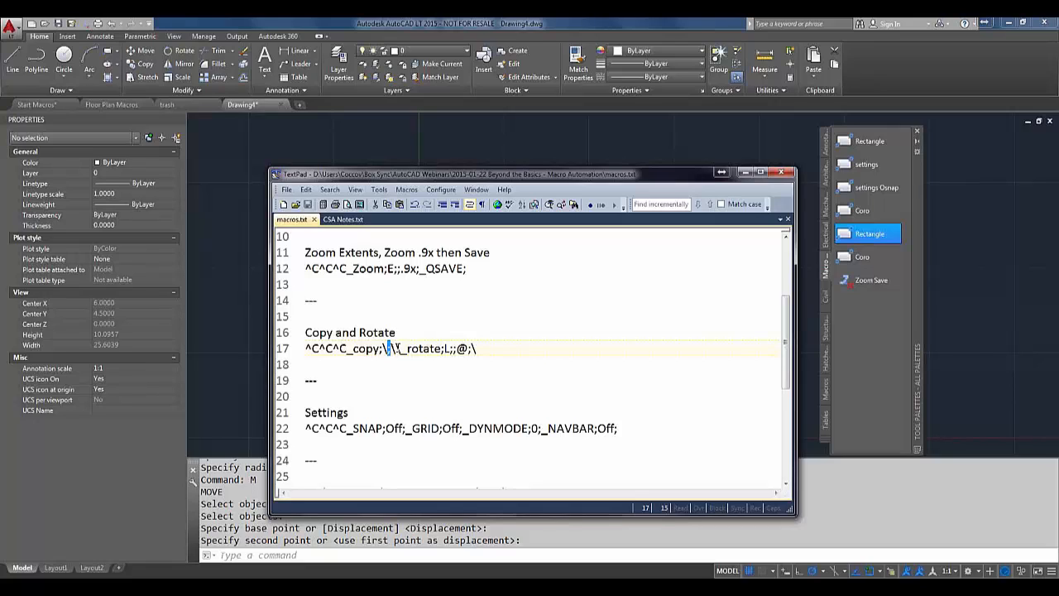
{"action": "type", "text": ";\\"}
{"action": "key", "text": "shift+Left"}
Reposition the TextPad window and highlight the _copy;\;\\ portion of the Copy and Rotate macro.
{"action": "left_click_drag", "start_coordinate": [434, 181], "coordinate": [600, 300]}
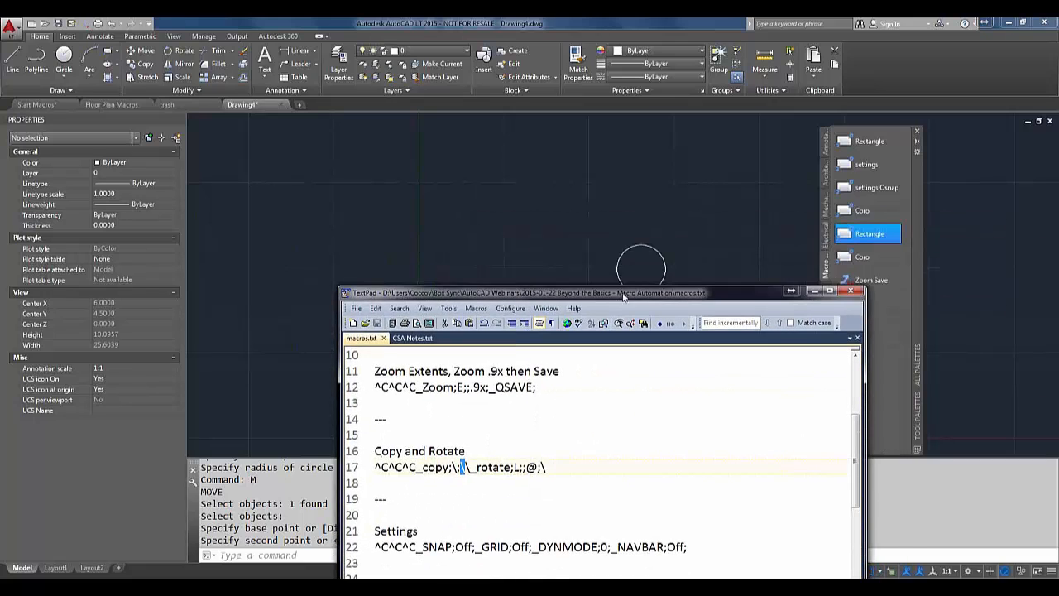
{"action": "left_click", "coordinate": [470, 469]}
{"action": "left_click_drag", "start_coordinate": [470, 468], "coordinate": [465, 468]}
{"action": "left_click_drag", "start_coordinate": [469, 468], "coordinate": [417, 468]}
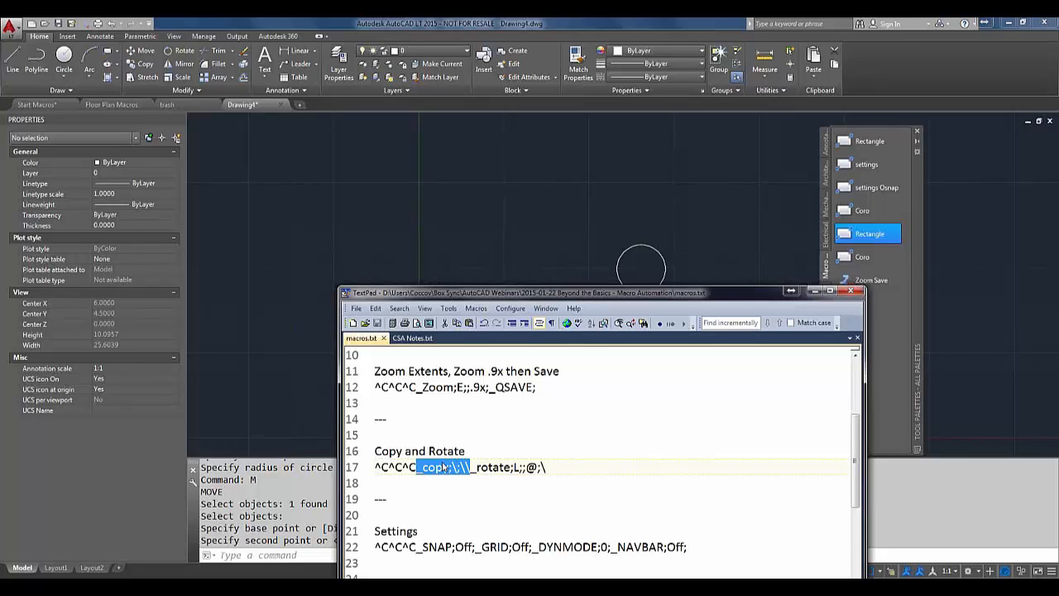
{"action": "left_click_drag", "start_coordinate": [482, 297], "coordinate": [452, 143]}
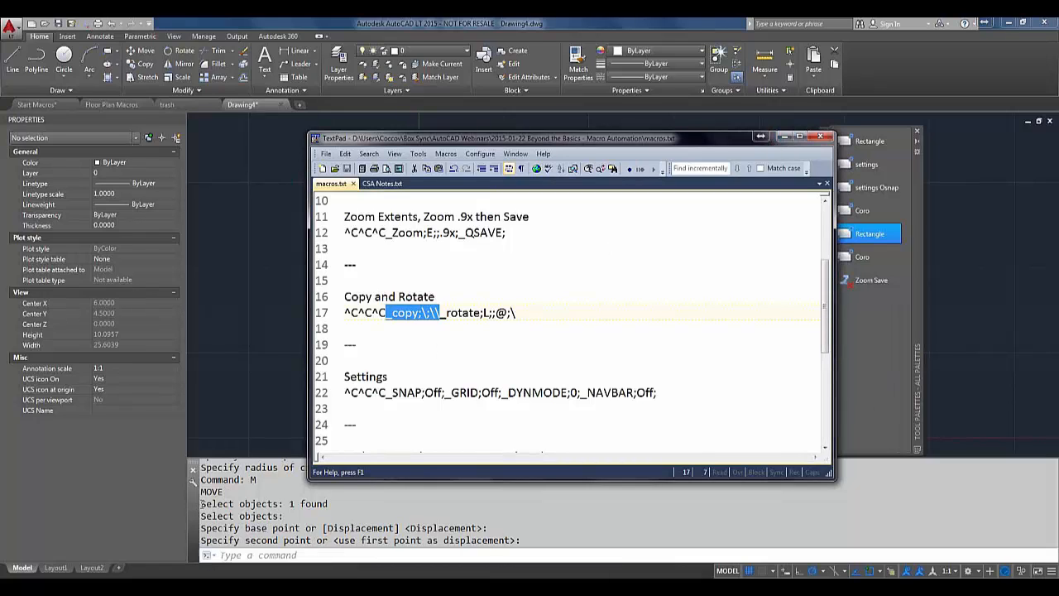
Return to AutoCAD LT, highlight the MOVE prompts in the command history, and dismiss the Help window.
{"action": "left_click", "coordinate": [205, 495]}
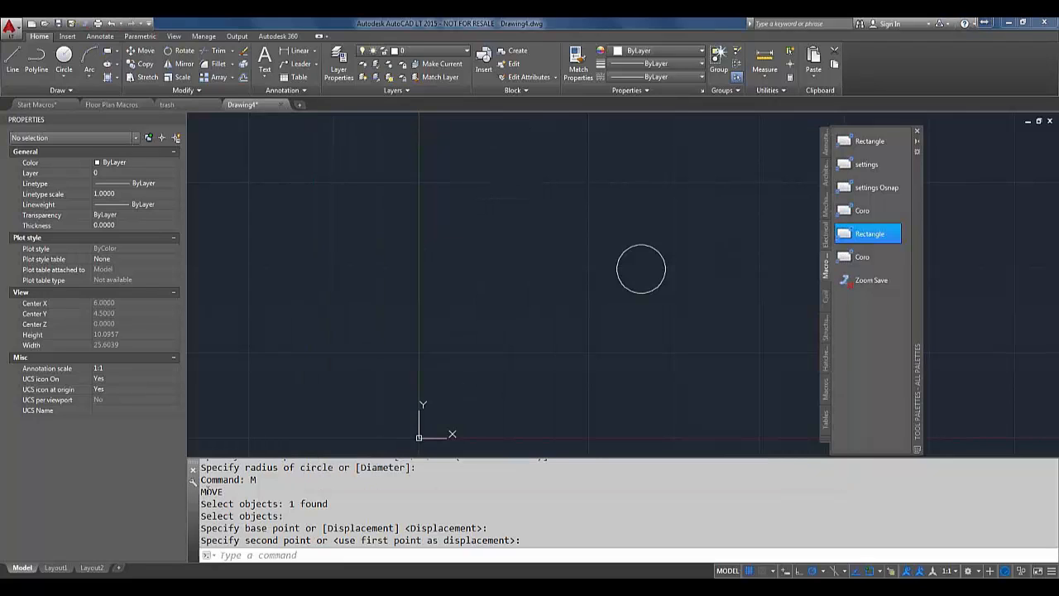
{"action": "left_click_drag", "start_coordinate": [201, 491], "coordinate": [547, 543]}
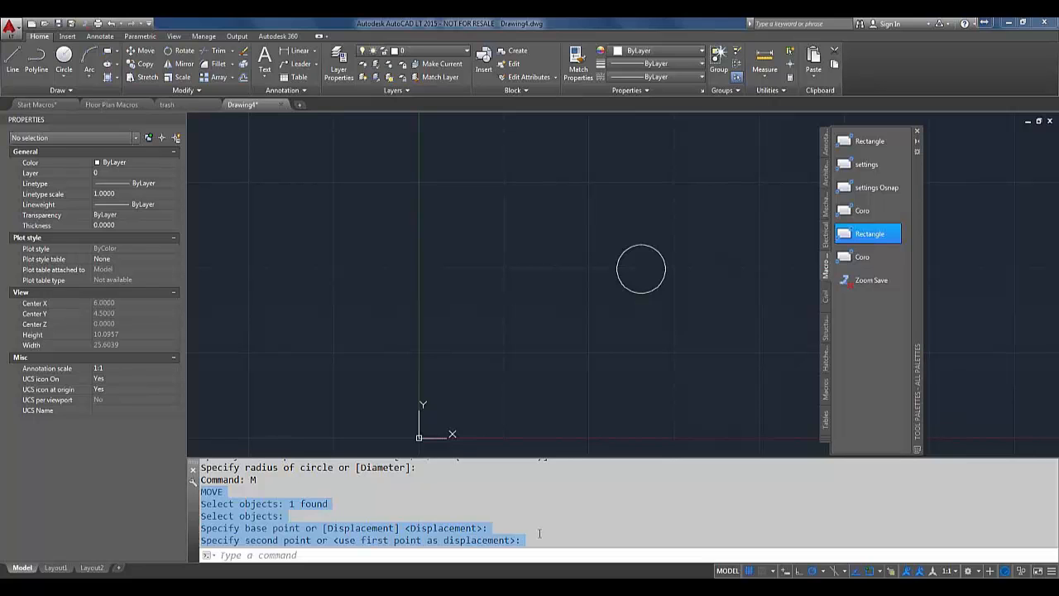
{"action": "key", "text": "F1"}
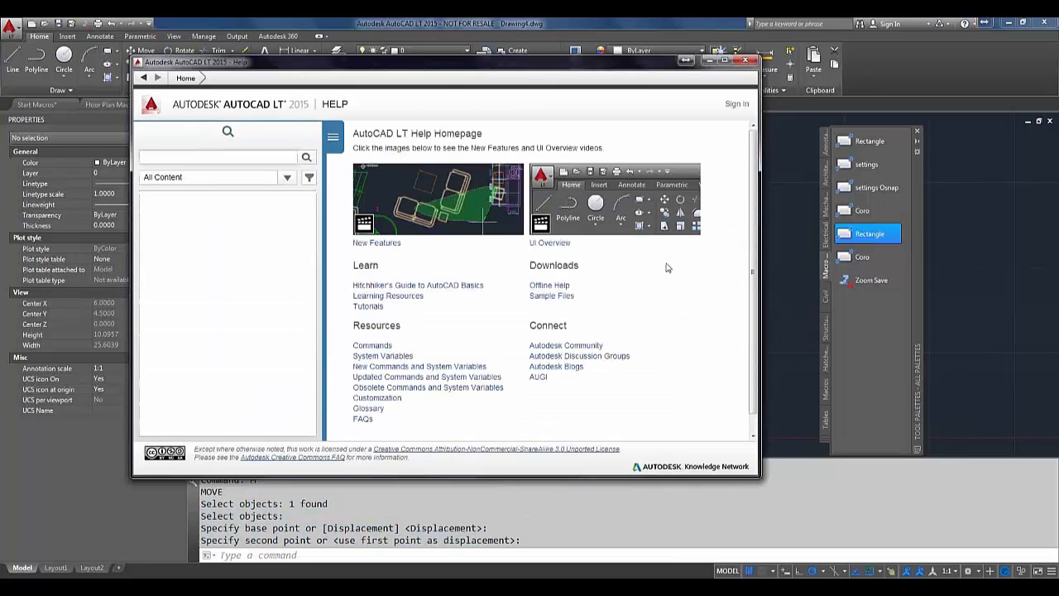
{"action": "left_click", "coordinate": [745, 60]}
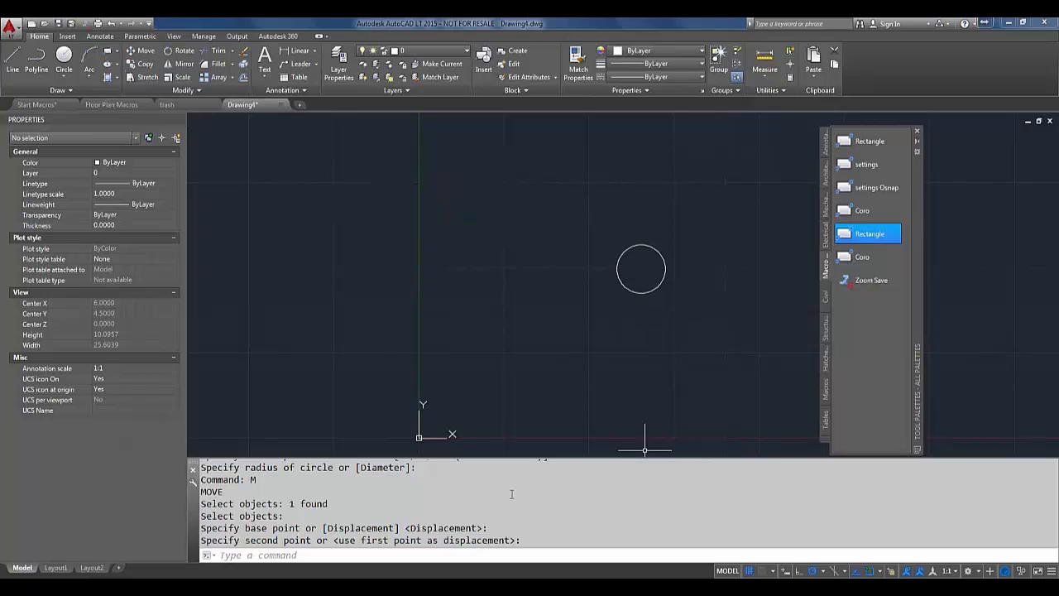
Open the text window for Drawing4 and review its earlier command history.
{"action": "key", "text": "F2"}
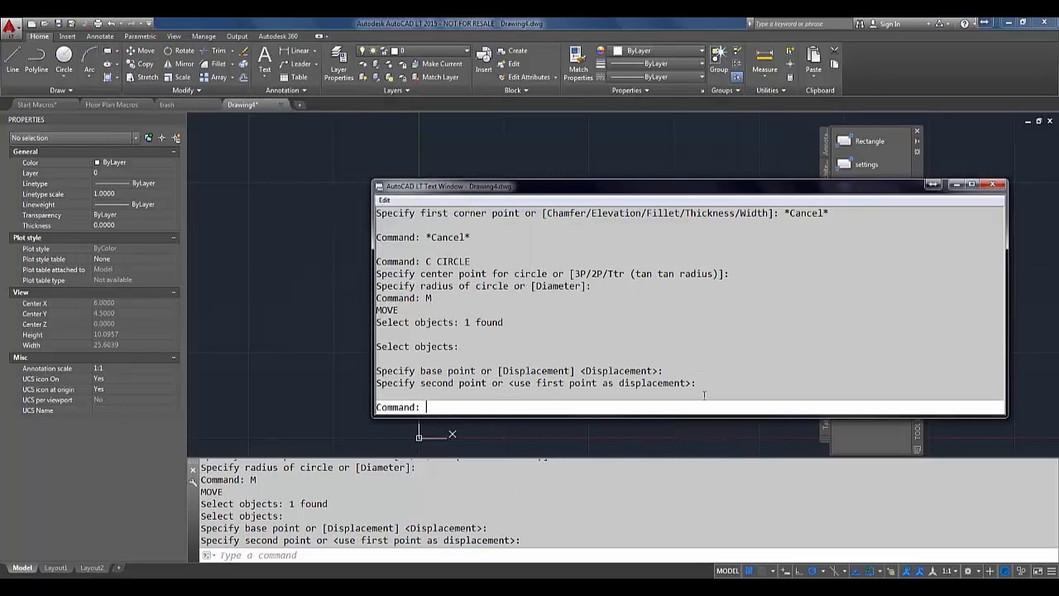
{"action": "scroll", "coordinate": [728, 319], "scroll_direction": "up", "scroll_amount": 5}
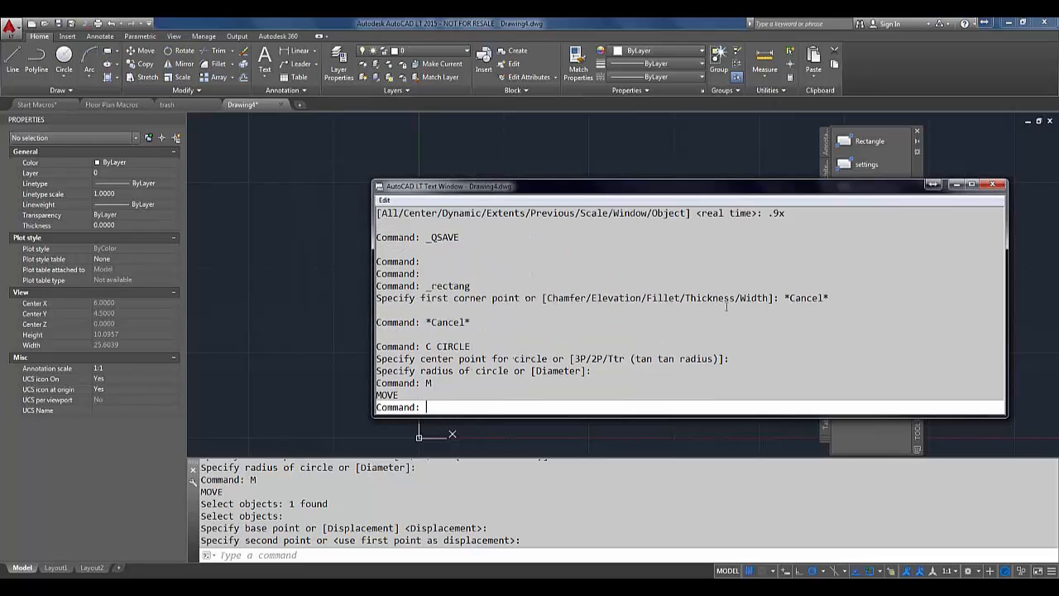
{"action": "scroll", "coordinate": [719, 277], "scroll_direction": "up", "scroll_amount": 2}
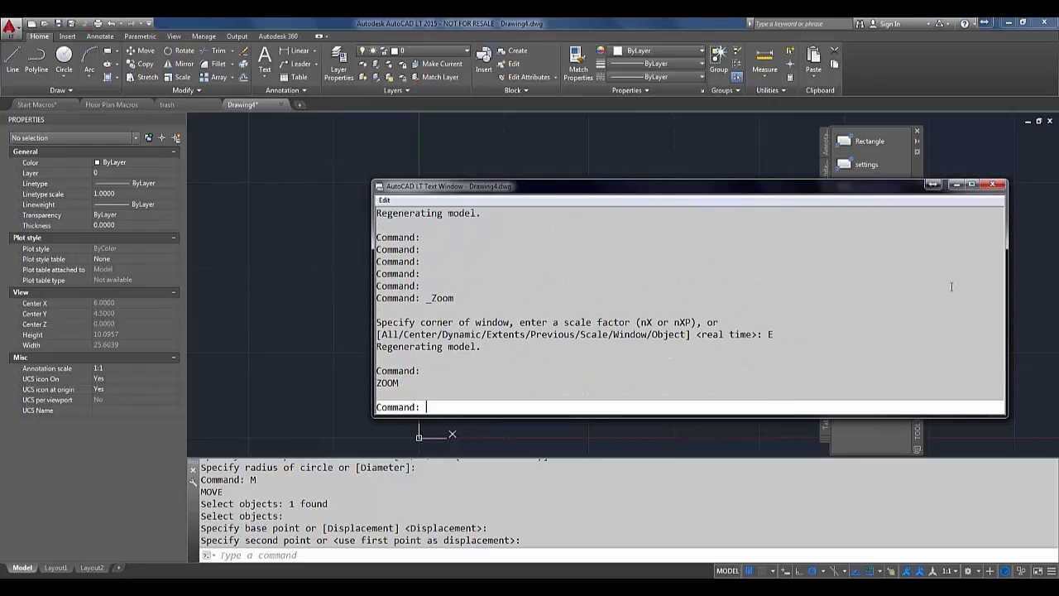
{"action": "scroll", "coordinate": [523, 282], "scroll_direction": "down", "scroll_amount": 6}
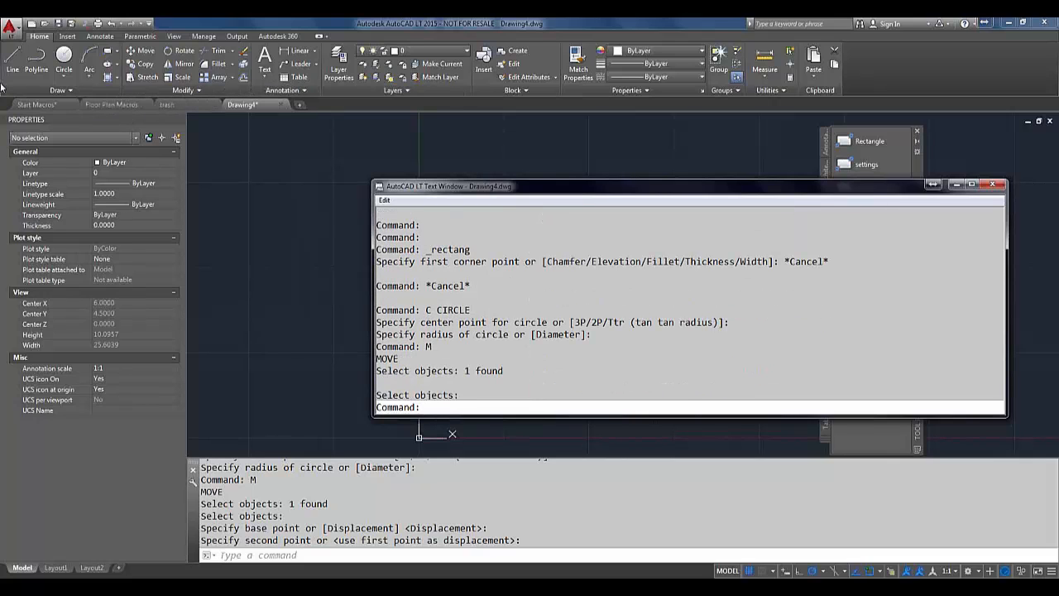
Switch to the Start Macros drawing and find the -Layer and -insert sequence in its text window history.
{"action": "left_click", "coordinate": [30, 105]}
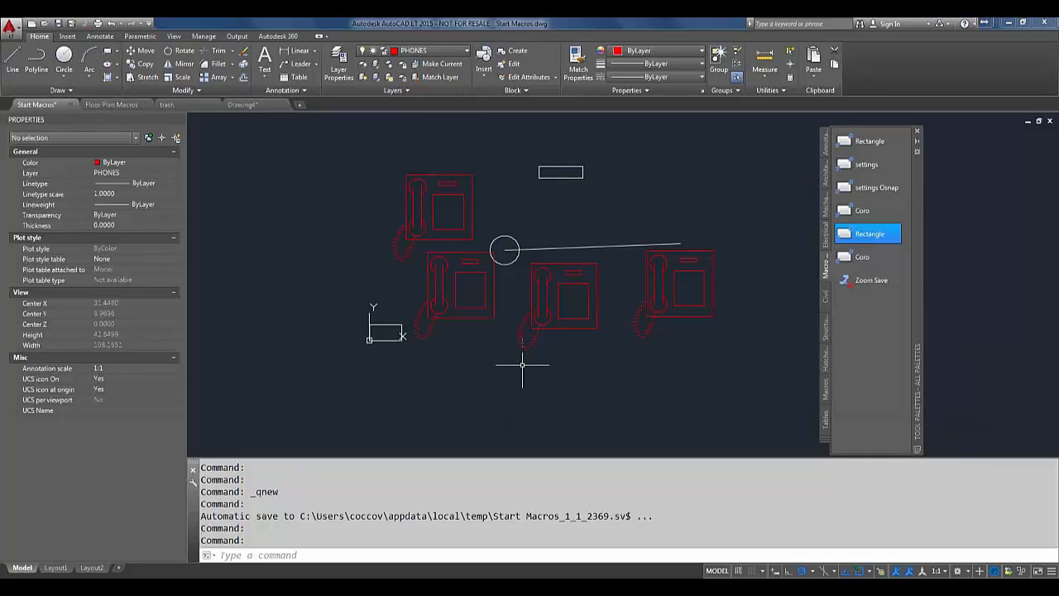
{"action": "key", "text": "F2"}
{"action": "scroll", "coordinate": [529, 267], "scroll_direction": "up", "scroll_amount": 5}
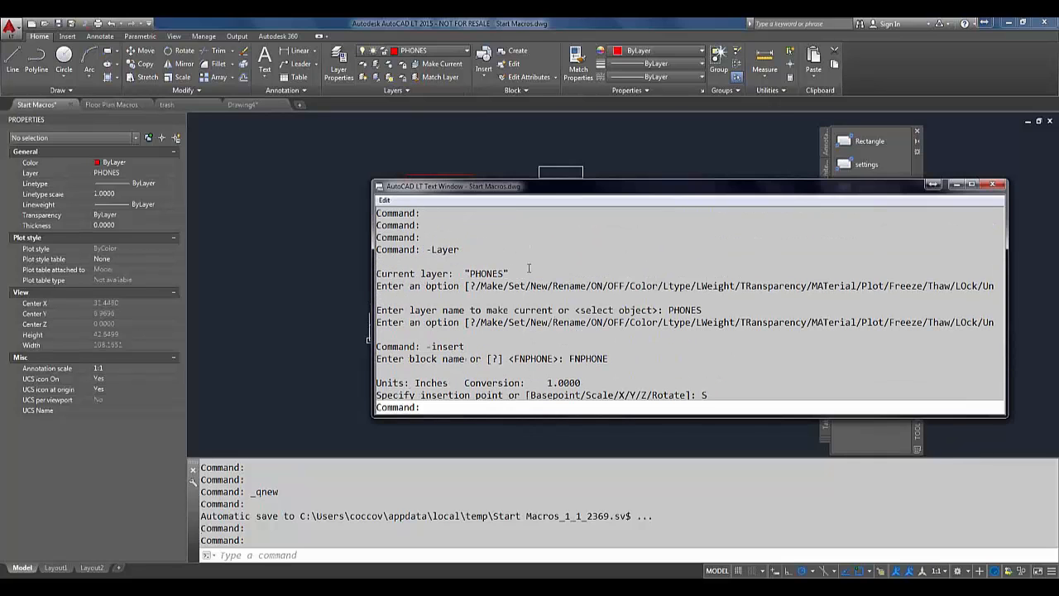
{"action": "scroll", "coordinate": [668, 322], "scroll_direction": "up", "scroll_amount": 4}
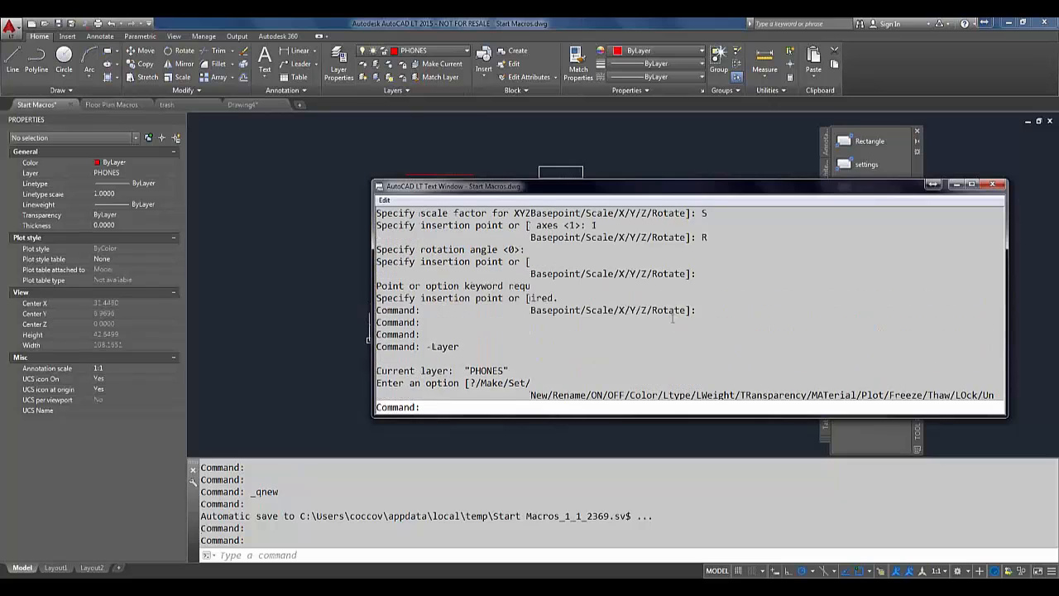
{"action": "scroll", "coordinate": [666, 310], "scroll_direction": "up", "scroll_amount": 8}
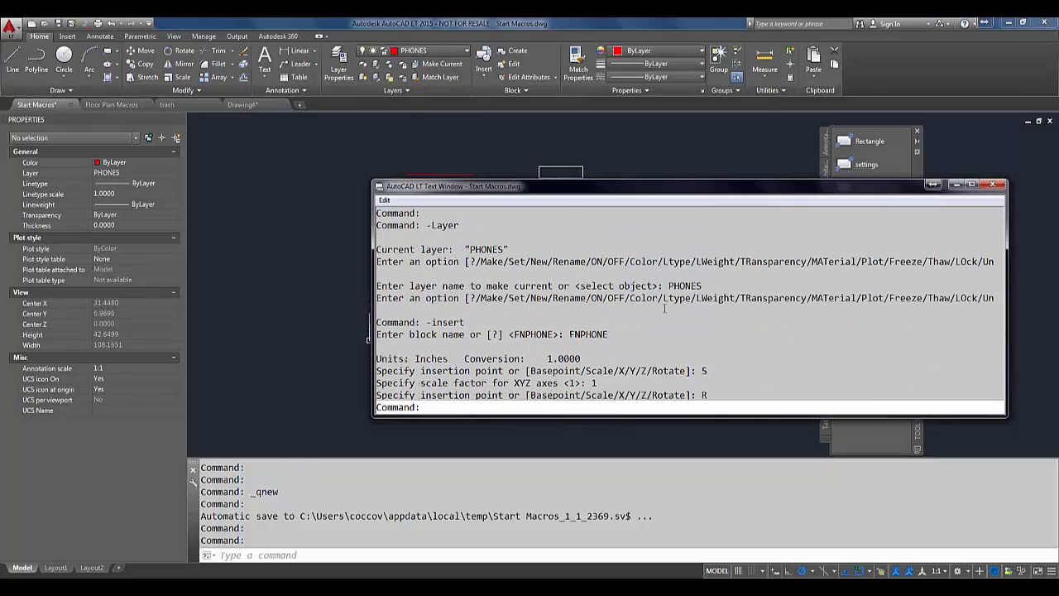
{"action": "scroll", "coordinate": [665, 308], "scroll_direction": "up", "scroll_amount": 1}
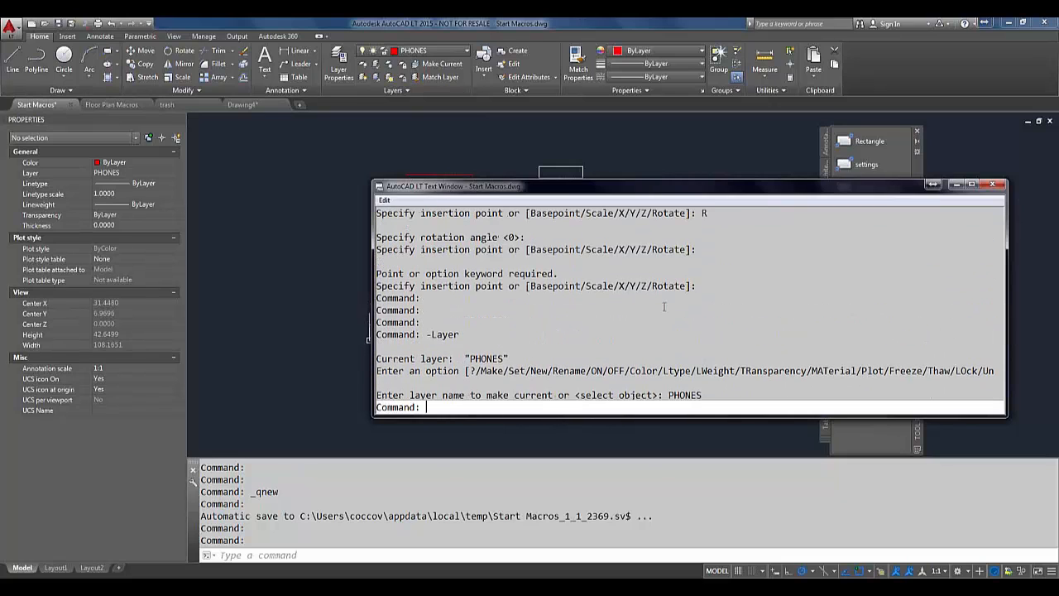
{"action": "scroll", "coordinate": [664, 307], "scroll_direction": "down", "scroll_amount": 2}
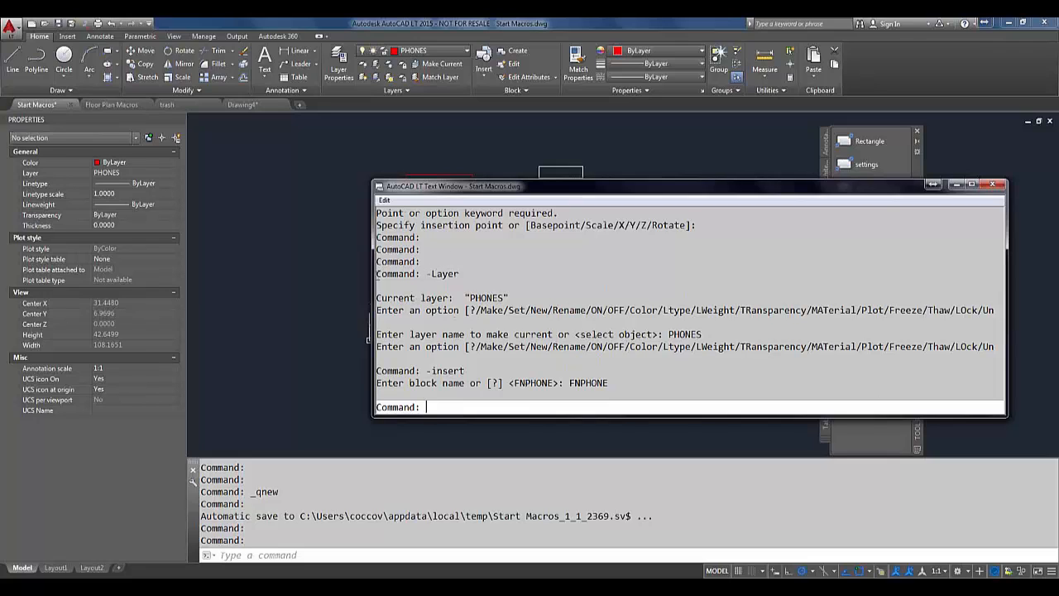
Copy the -Layer command lines for the PHONES layer from the text window and switch to TextPad.
{"action": "left_click_drag", "start_coordinate": [377, 273], "coordinate": [765, 342]}
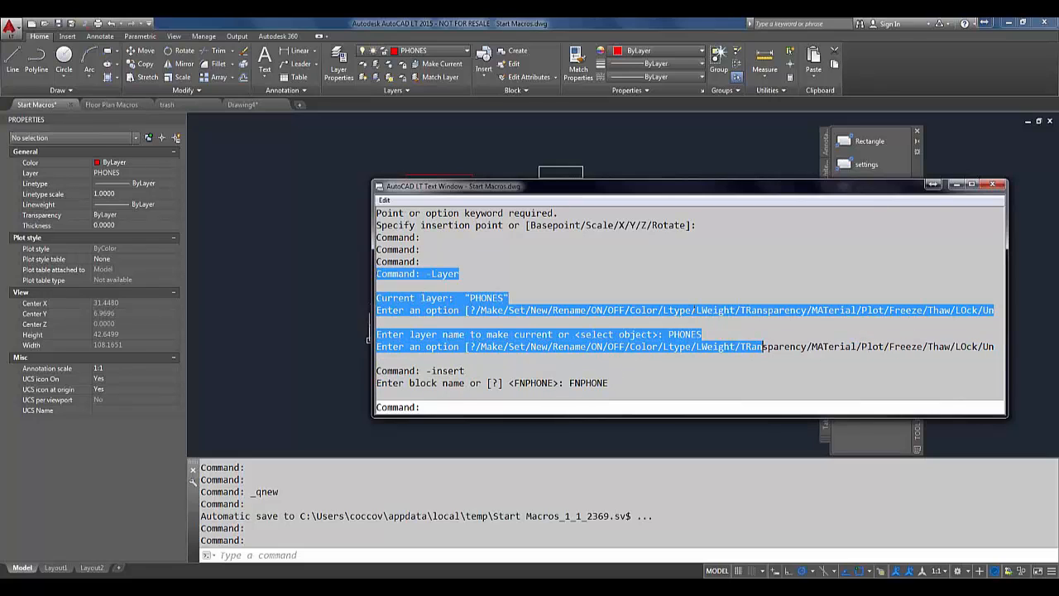
{"action": "right_click", "coordinate": [681, 308]}
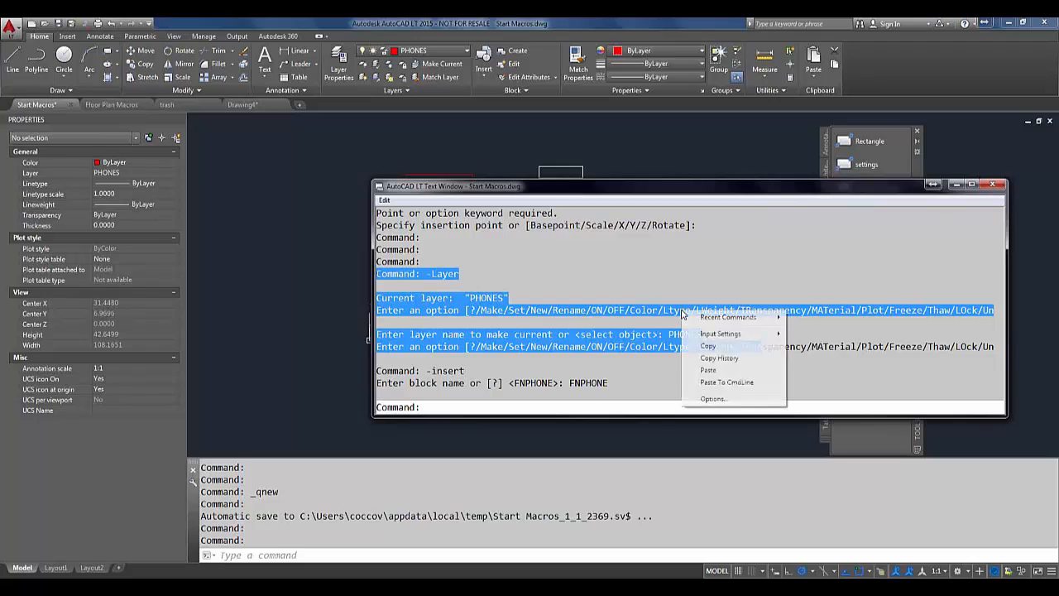
{"action": "left_click", "coordinate": [709, 346]}
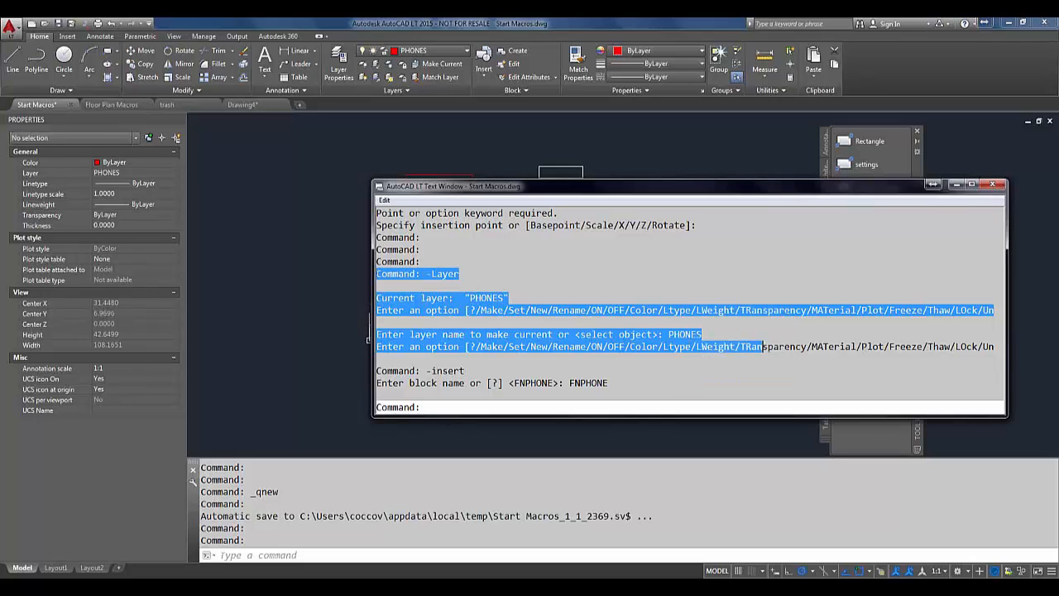
{"action": "key", "text": "alt+Tab"}
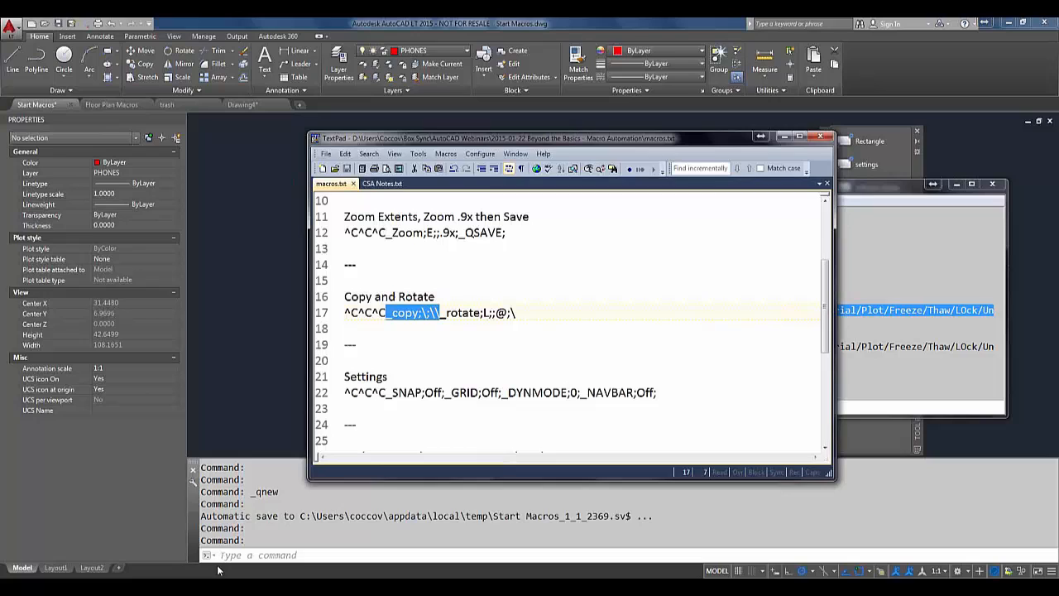
Create a new TextPad document and paste the copied -Layer command lines into it.
{"action": "left_click", "coordinate": [324, 168]}
{"action": "right_click", "coordinate": [351, 201]}
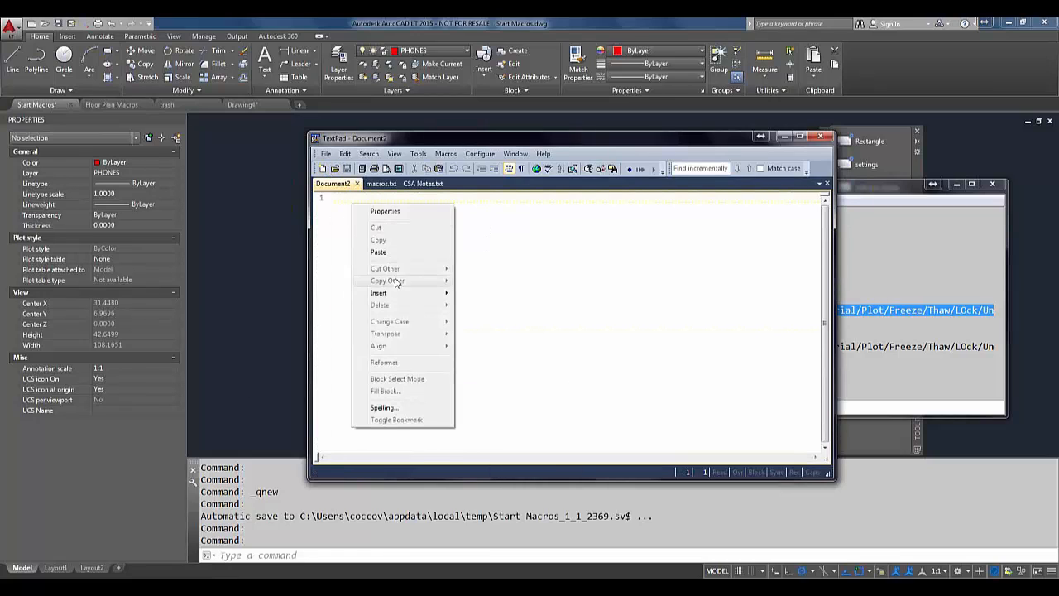
{"action": "left_click", "coordinate": [385, 254]}
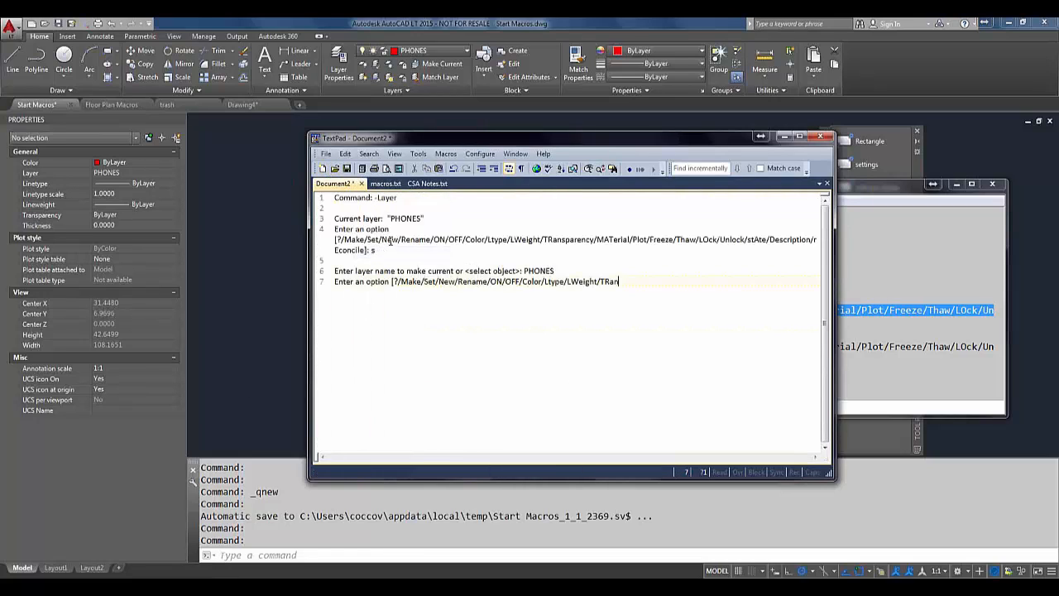
Delete the "Command:" prefix in front of -Layer on the first line.
{"action": "left_click", "coordinate": [374, 198]}
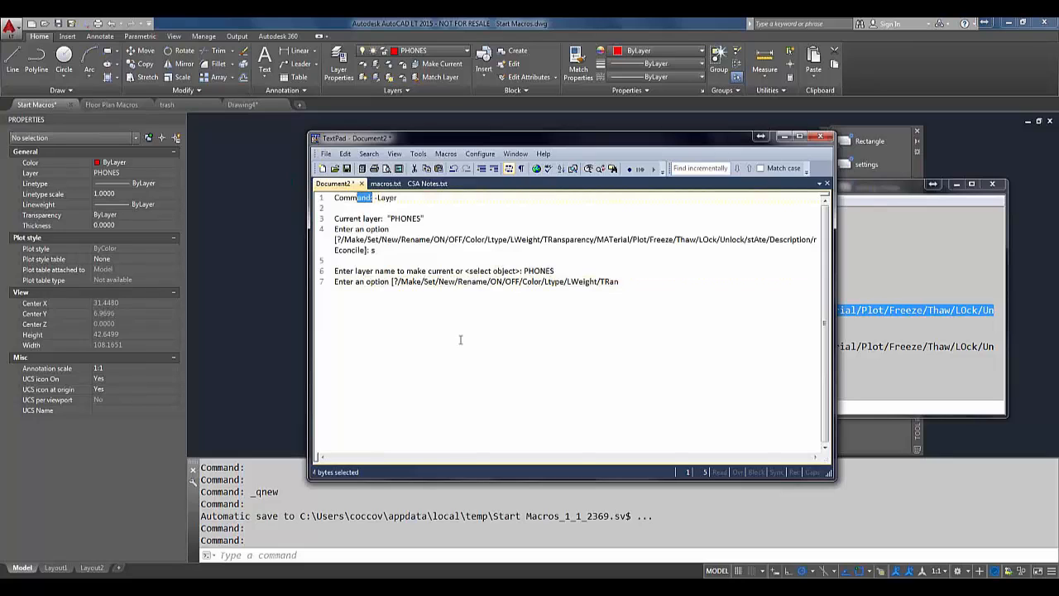
{"action": "key", "text": "BackSpace"}
{"action": "key", "text": "BackSpace"}
{"action": "key", "text": "BackSpace"}
{"action": "key", "text": "BackSpace"}
{"action": "key", "text": "BackSpace"}
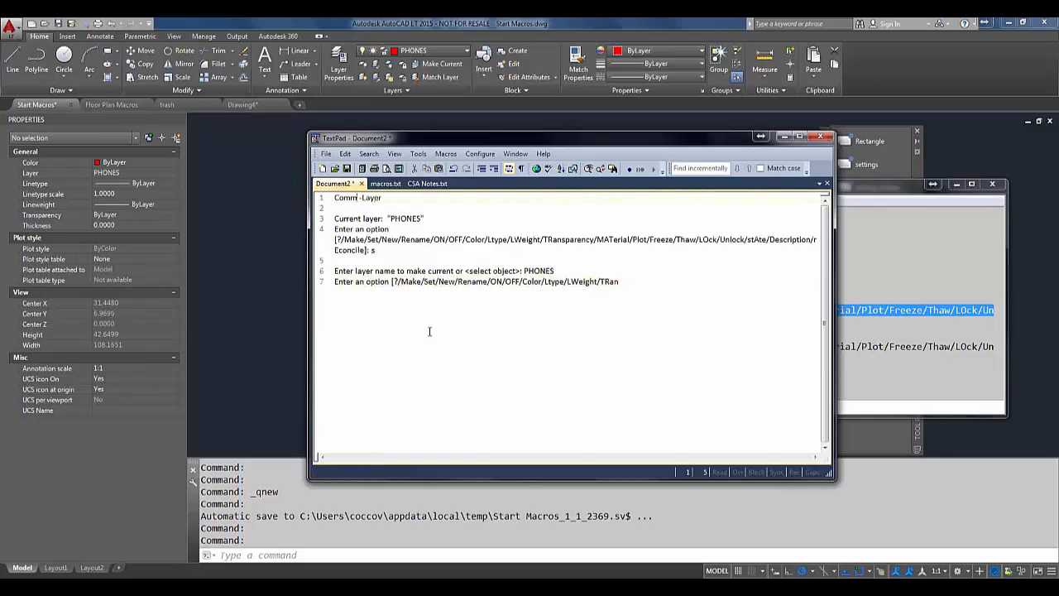
{"action": "key", "text": "BackSpace"}
{"action": "key", "text": "BackSpace"}
{"action": "key", "text": "BackSpace"}
{"action": "key", "text": "BackSpace"}
Delete the blank line, the current-layer line and the option prompt between -Layer and the s response.
{"action": "left_click", "coordinate": [366, 200]}
{"action": "left_click_drag", "start_coordinate": [359, 208], "coordinate": [334, 218]}
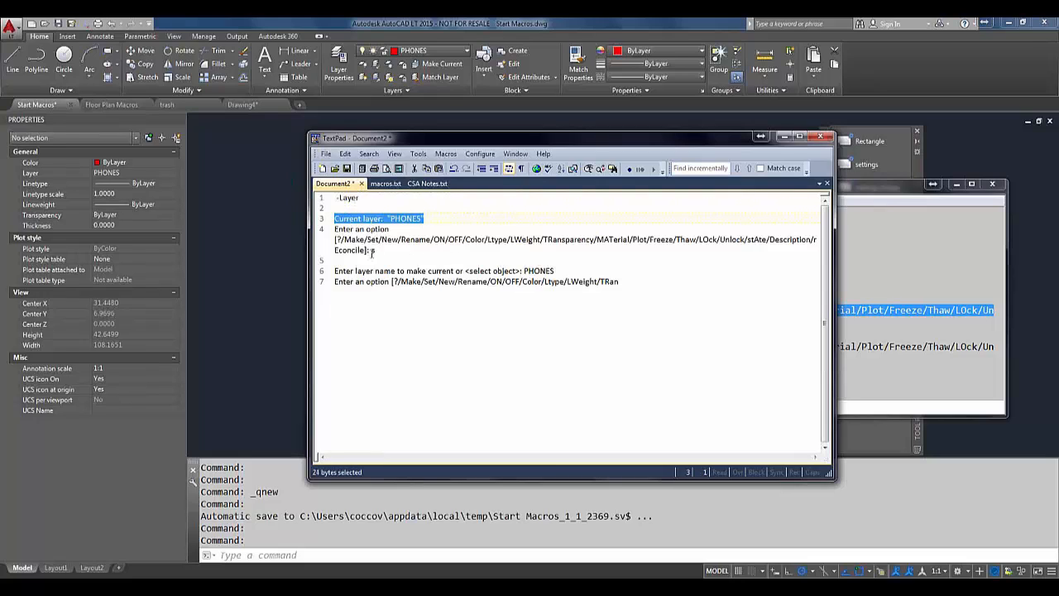
{"action": "left_click_drag", "start_coordinate": [373, 250], "coordinate": [330, 212]}
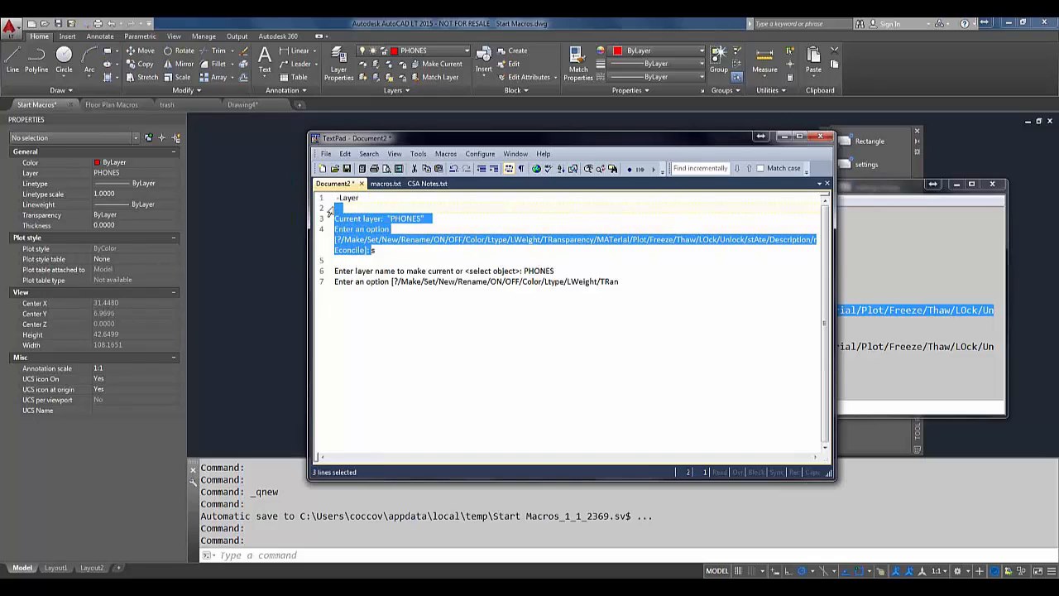
{"action": "key", "text": "Delete"}
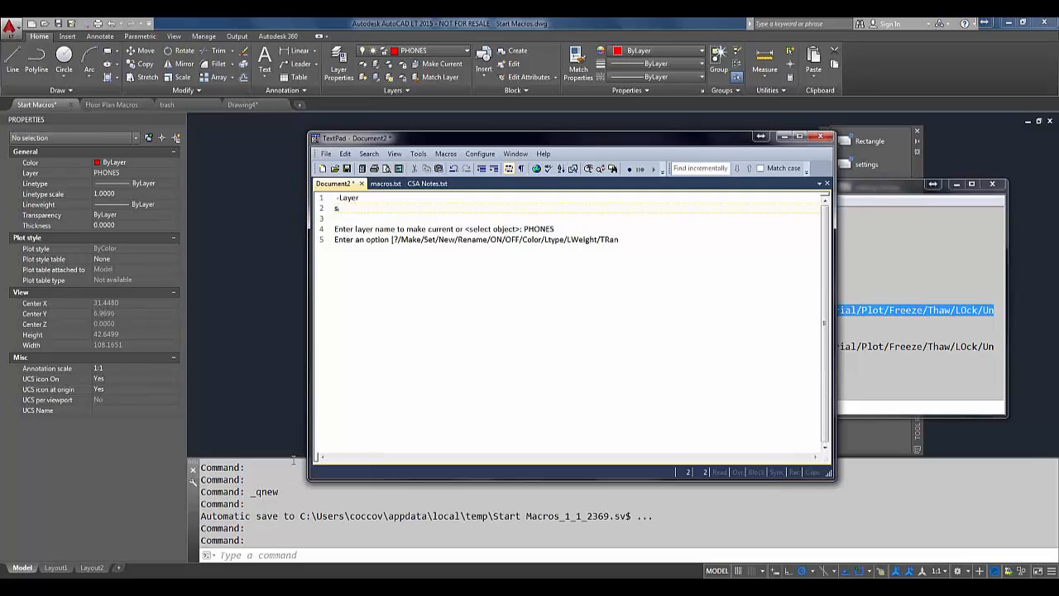
Start a new line with ^C below the remaining -Layer prompts.
{"action": "left_click", "coordinate": [682, 242]}
{"action": "key", "text": "Return"}
{"action": "type", "text": "k"}
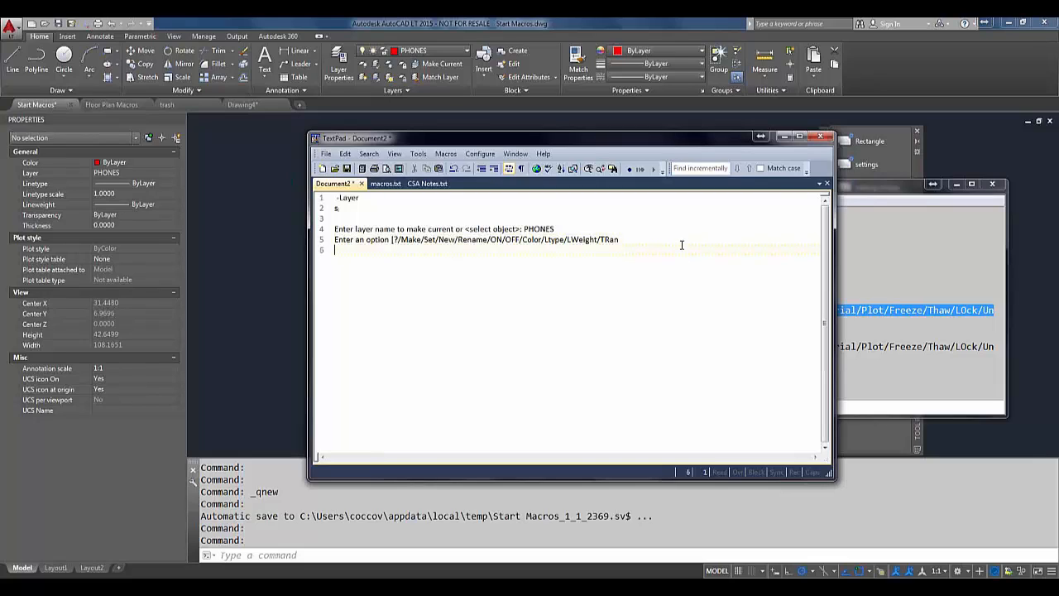
{"action": "type", "text": "^C"}
Minimize TextPad, close the AutoCAD LT text window, and open the Customize User Interface editor with CUI.
{"action": "left_click", "coordinate": [786, 136]}
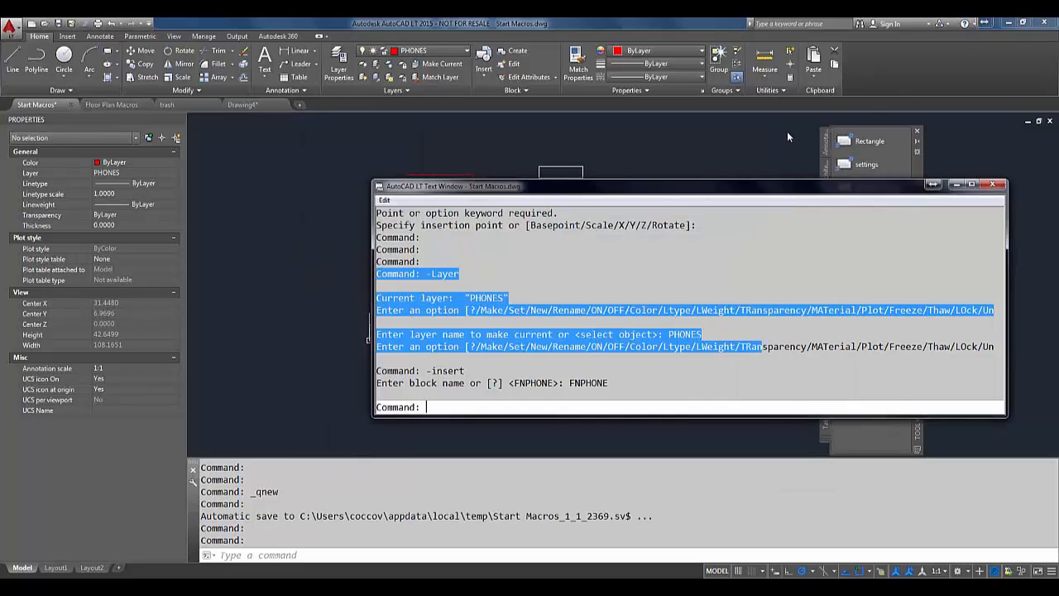
{"action": "left_click", "coordinate": [989, 187]}
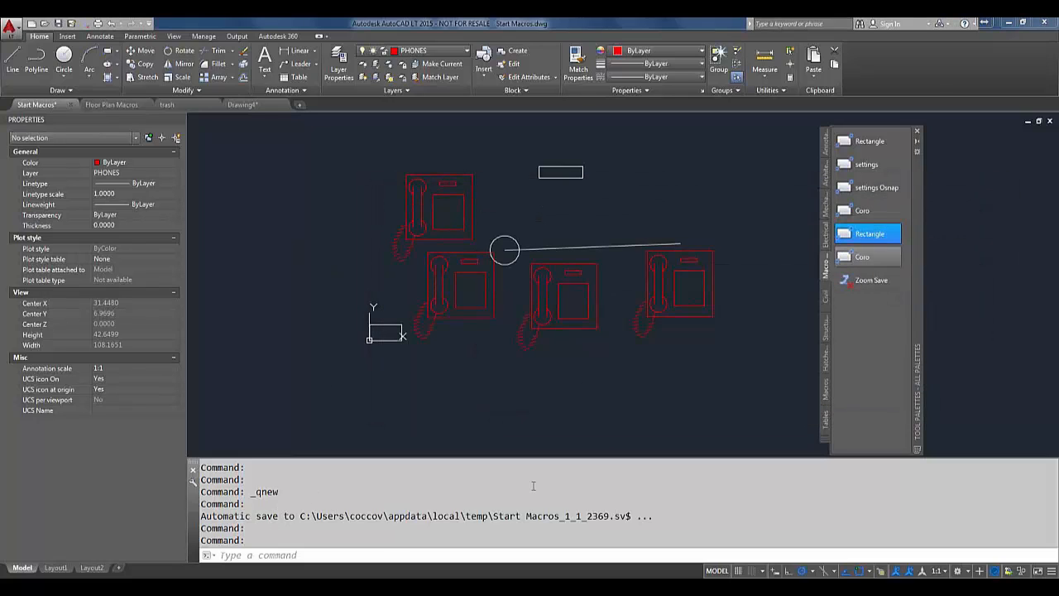
{"action": "type", "text": "cui"}
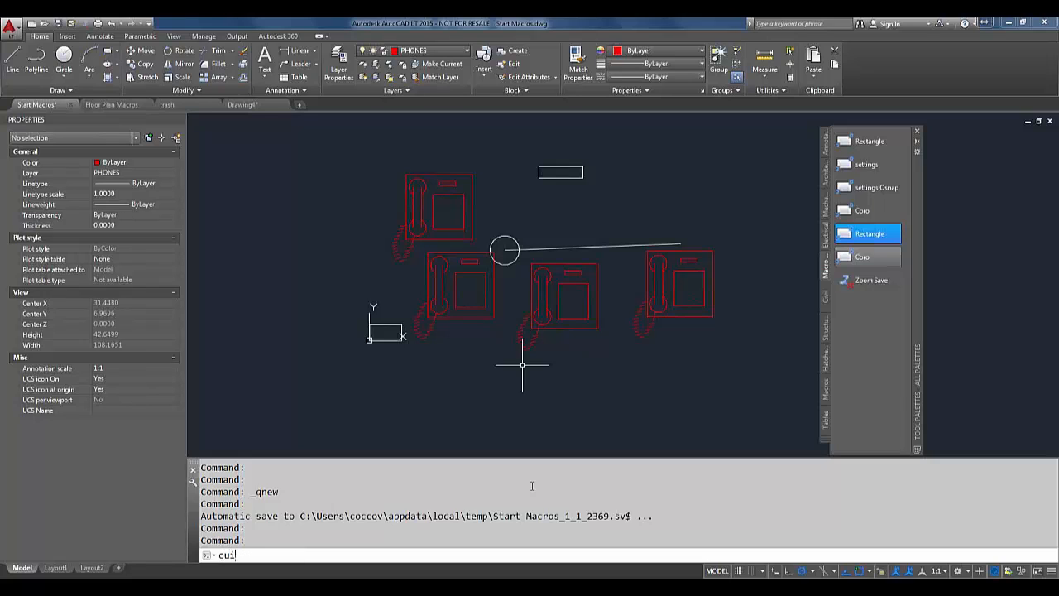
{"action": "key", "text": "Return"}
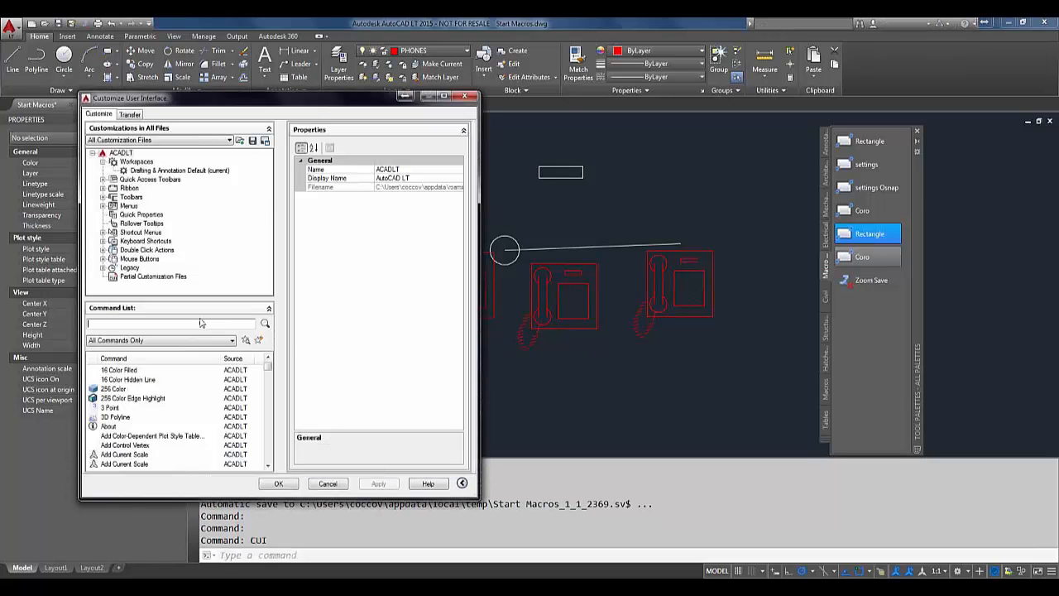
Filter the customization command list by "zoom s" to find the Zoom Save command.
{"action": "type", "text": "z"}
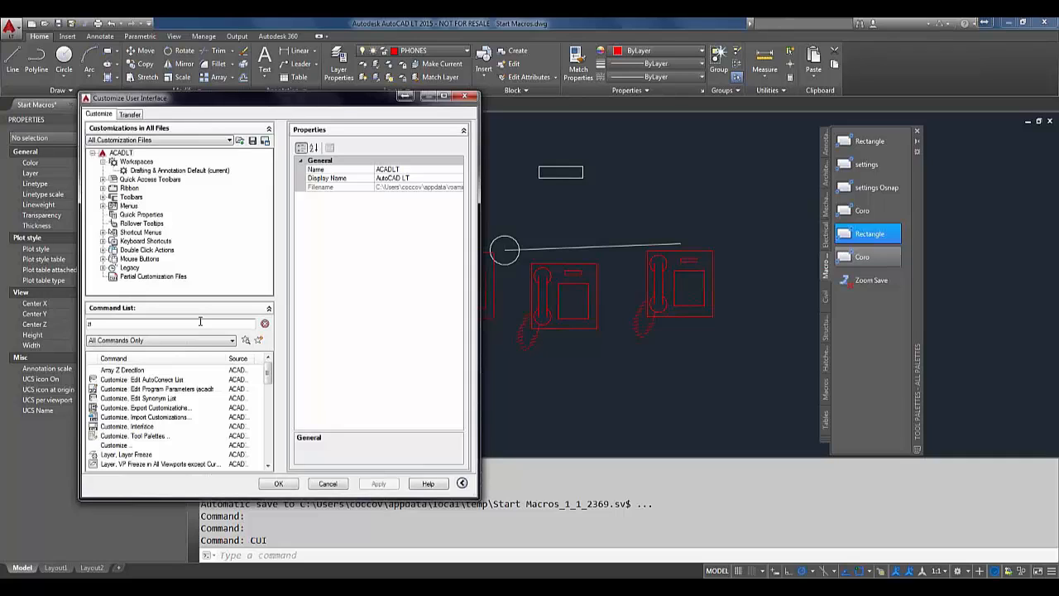
{"action": "type", "text": "o"}
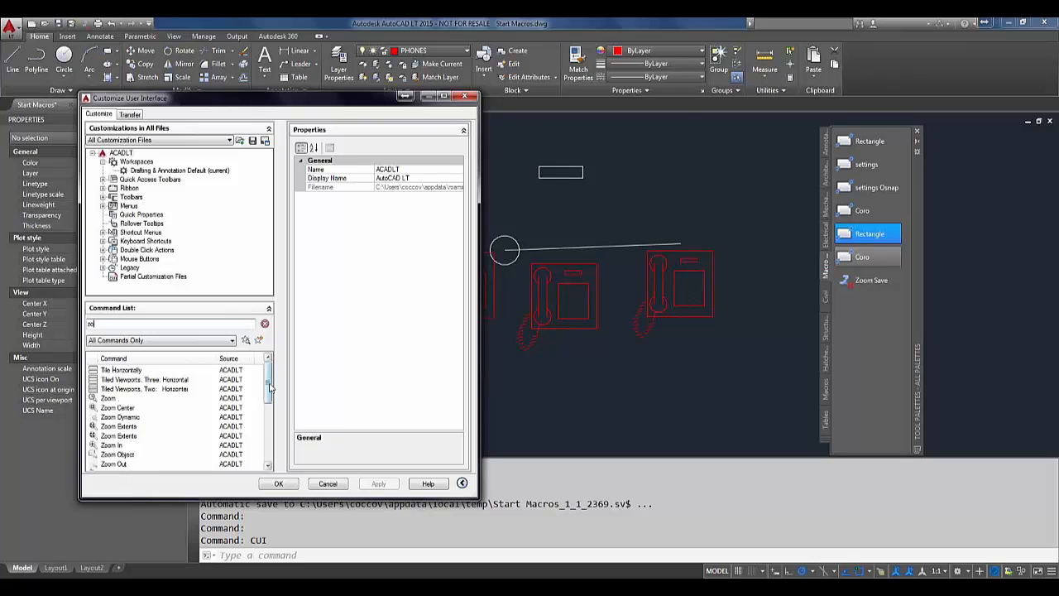
{"action": "left_click_drag", "start_coordinate": [270, 387], "coordinate": [269, 446]}
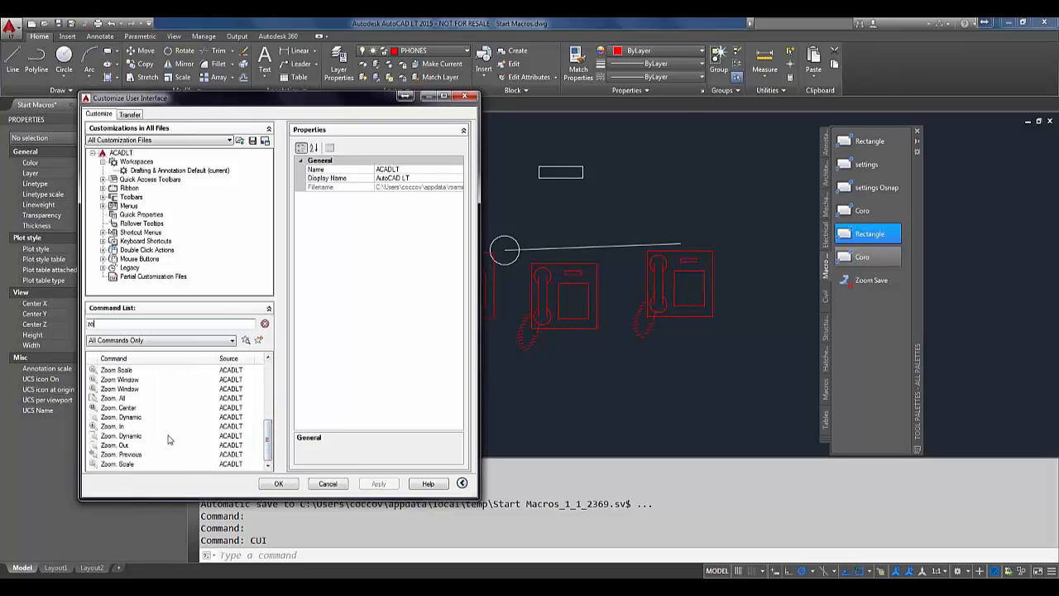
{"action": "left_click", "coordinate": [123, 325]}
{"action": "type", "text": "o"}
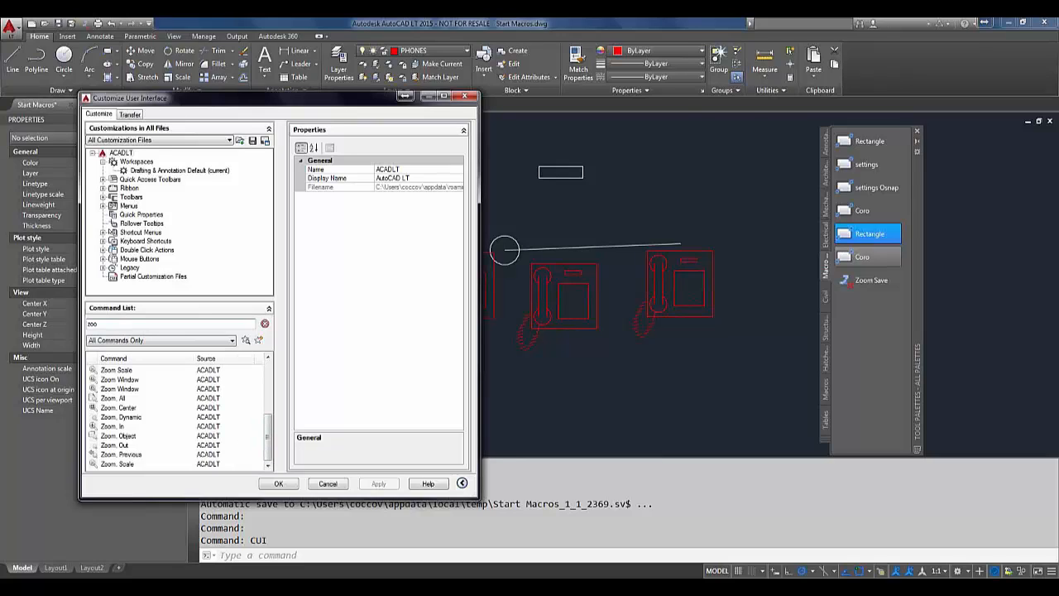
{"action": "type", "text": "m"}
{"action": "left_click", "coordinate": [126, 324]}
{"action": "type", "text": "s"}
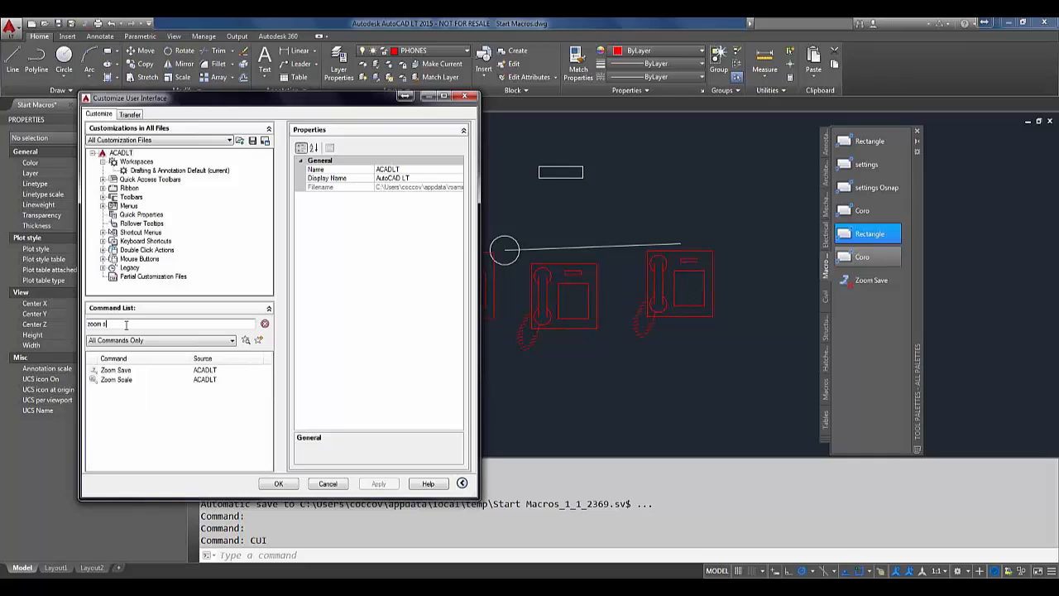
Inspect the Zoom Save command's properties, including its name and Command Display Name, without renaming it.
{"action": "left_click", "coordinate": [117, 371]}
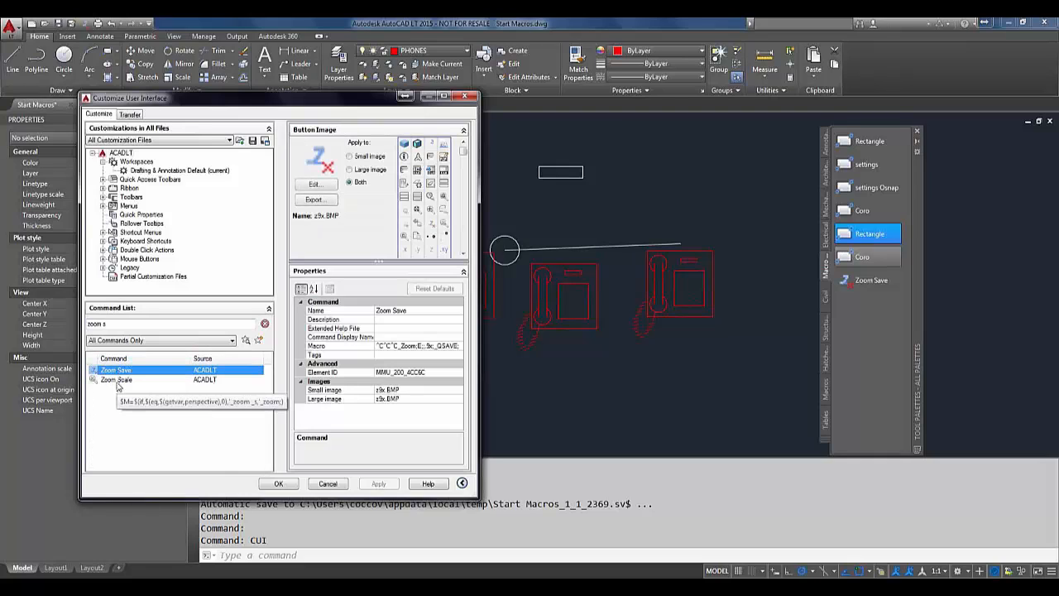
{"action": "right_click", "coordinate": [123, 372]}
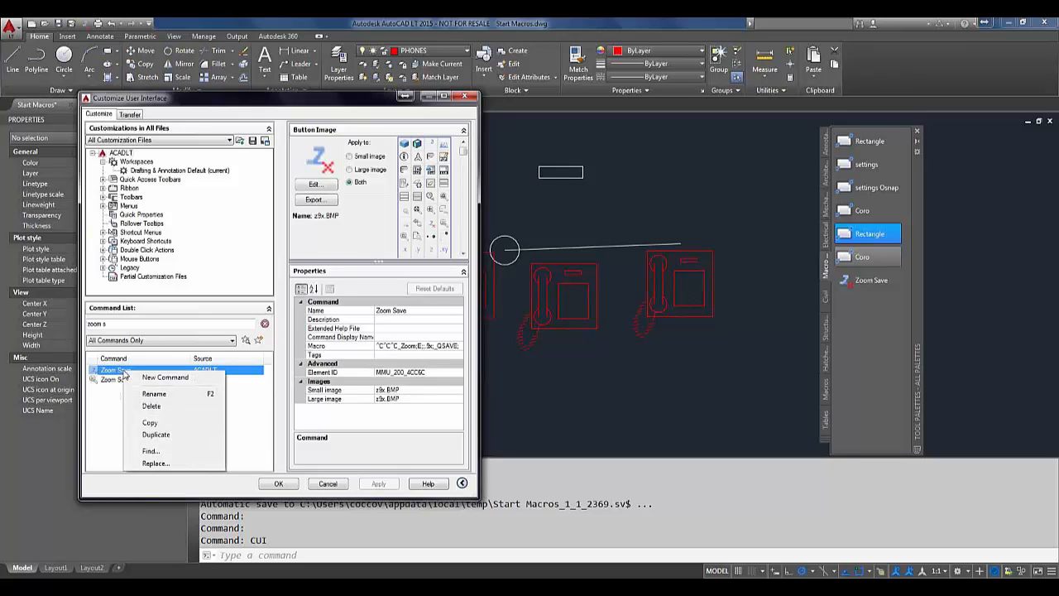
{"action": "key", "text": "F2"}
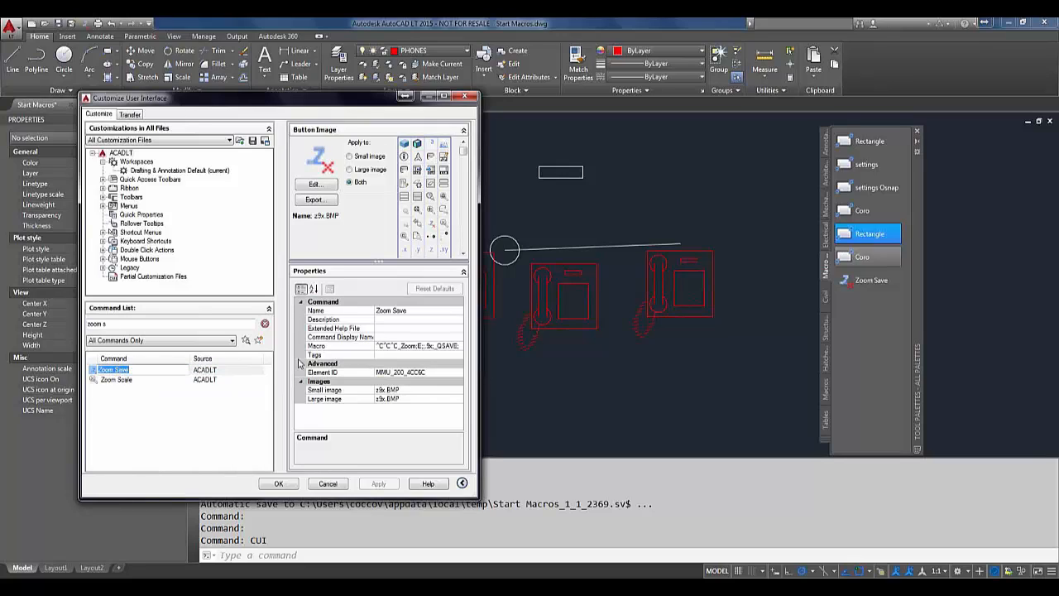
{"action": "left_click", "coordinate": [364, 339]}
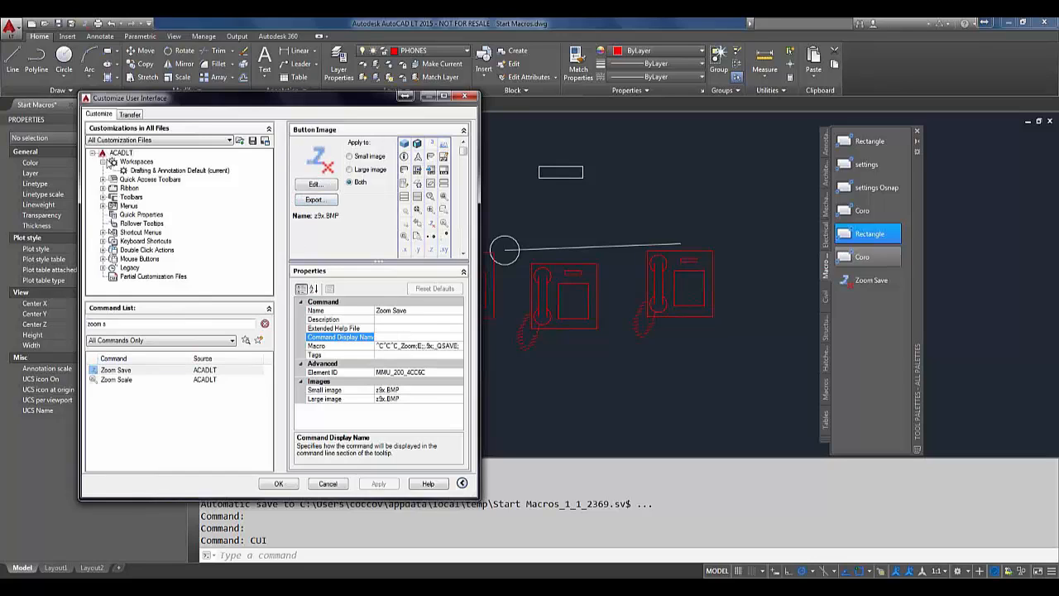
Examine the Drafting & Annotation workspace and the Zoom Save entry in Quick Access Toolbar 1, and cancel the customization dialog.
{"action": "left_click", "coordinate": [134, 172]}
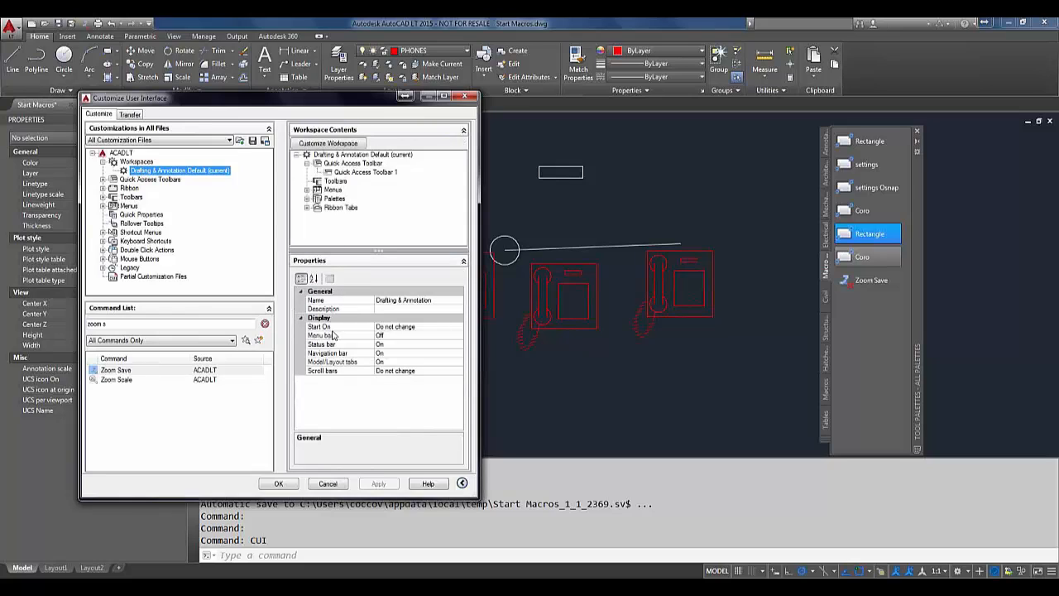
{"action": "left_click", "coordinate": [162, 172]}
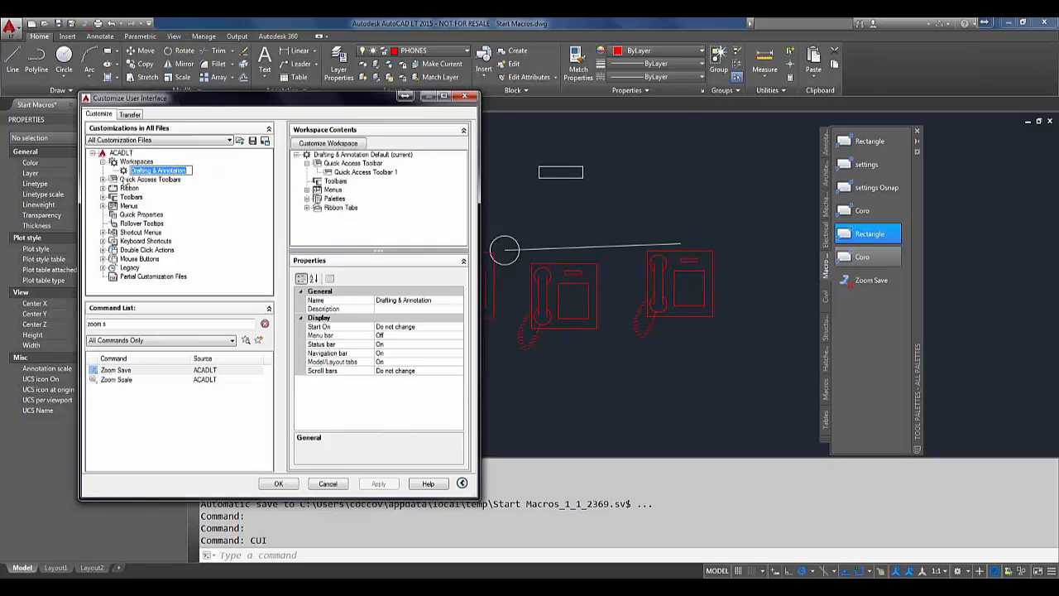
{"action": "left_click", "coordinate": [104, 180]}
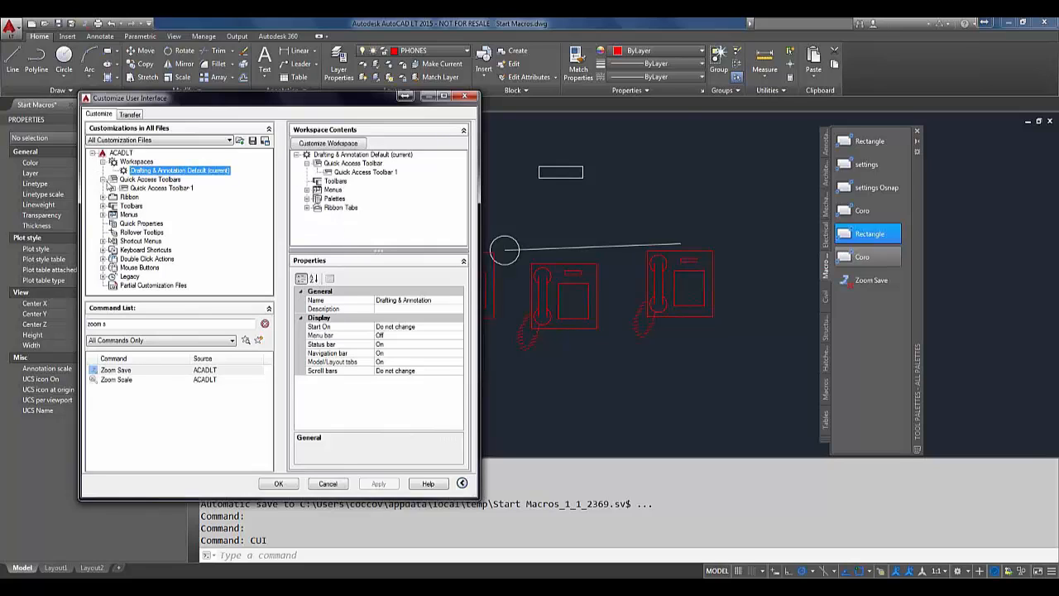
{"action": "left_click", "coordinate": [133, 188]}
{"action": "left_click", "coordinate": [113, 188]}
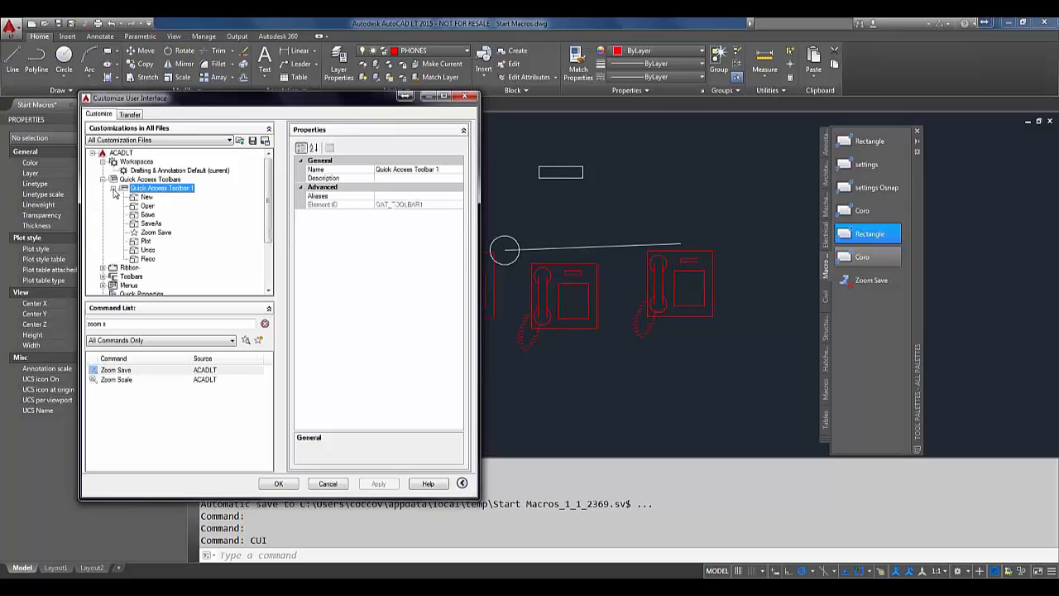
{"action": "left_click", "coordinate": [156, 232]}
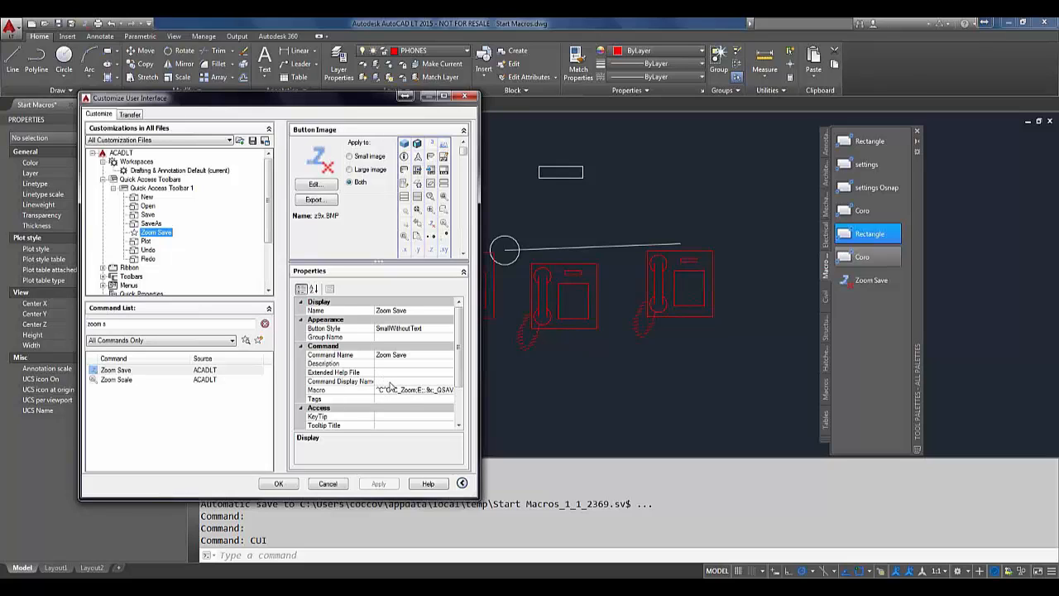
{"action": "left_click", "coordinate": [330, 484]}
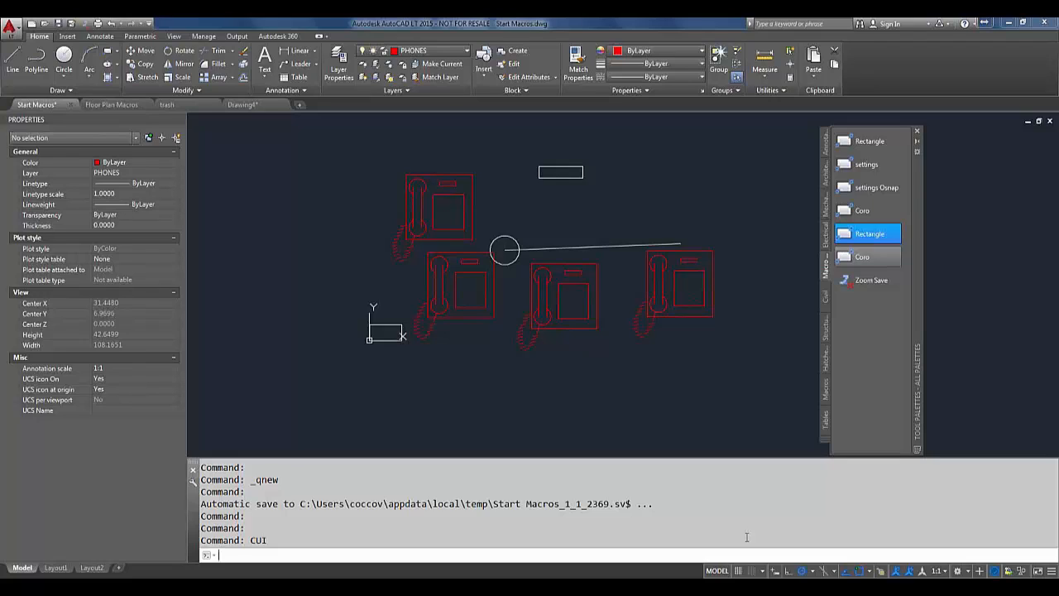
Run the command-line -LAYER command to view its options, and cancel it.
{"action": "type", "text": "-LA"}
{"action": "key", "text": "Return"}
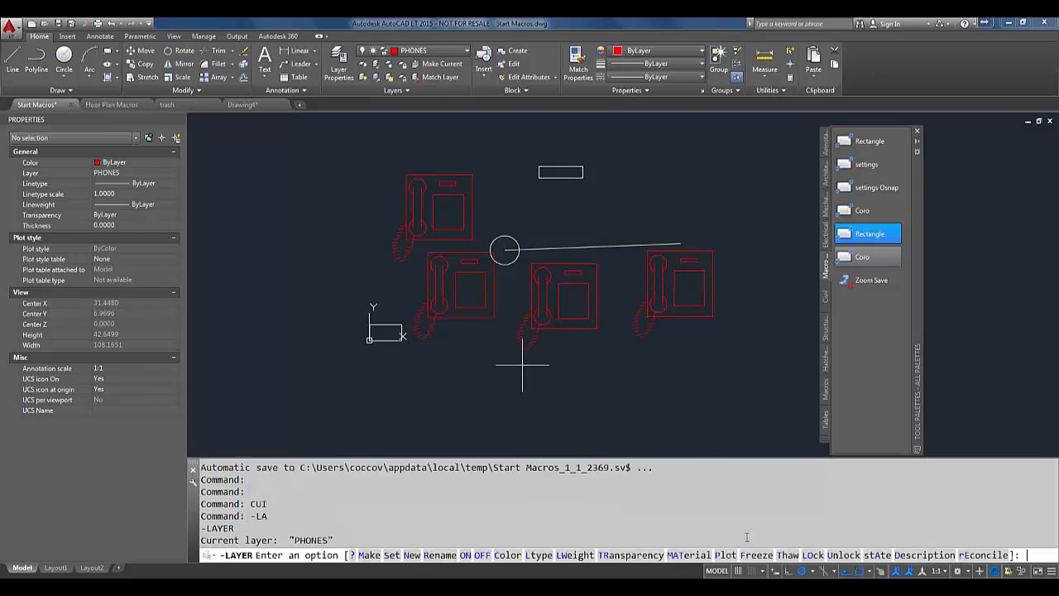
{"action": "key", "text": "Escape"}
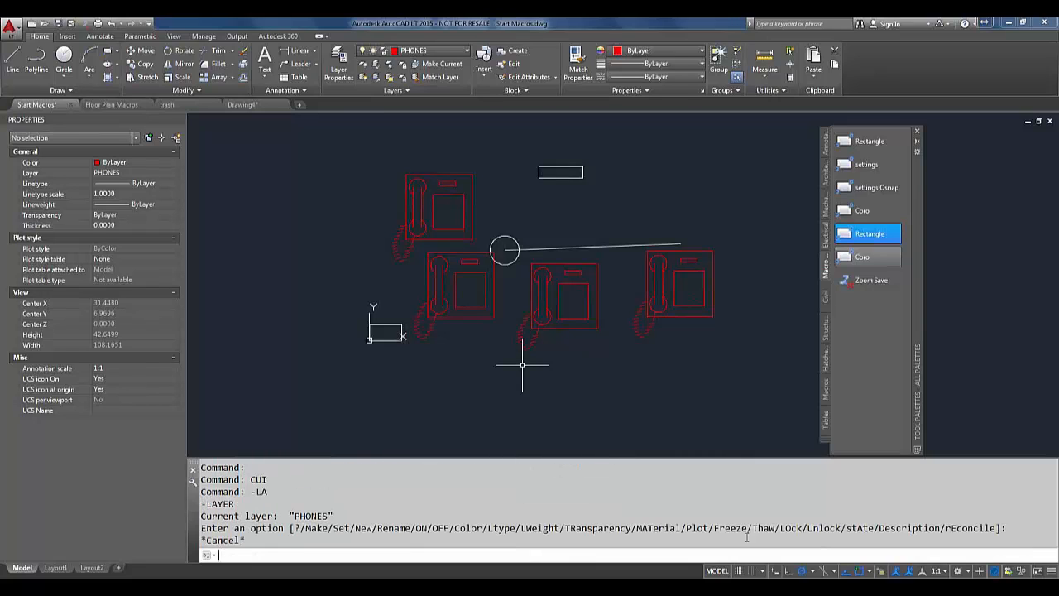
Open AutoCAD LT Help and search all content for "reconcile layer".
{"action": "key", "text": "F1"}
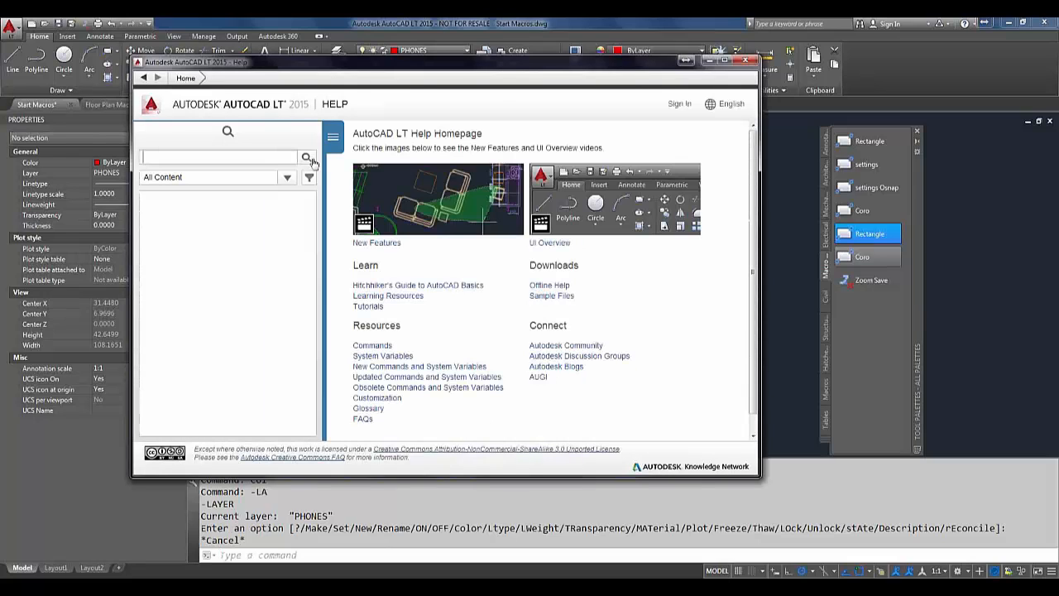
{"action": "left_click", "coordinate": [179, 156]}
{"action": "type", "text": "rec"}
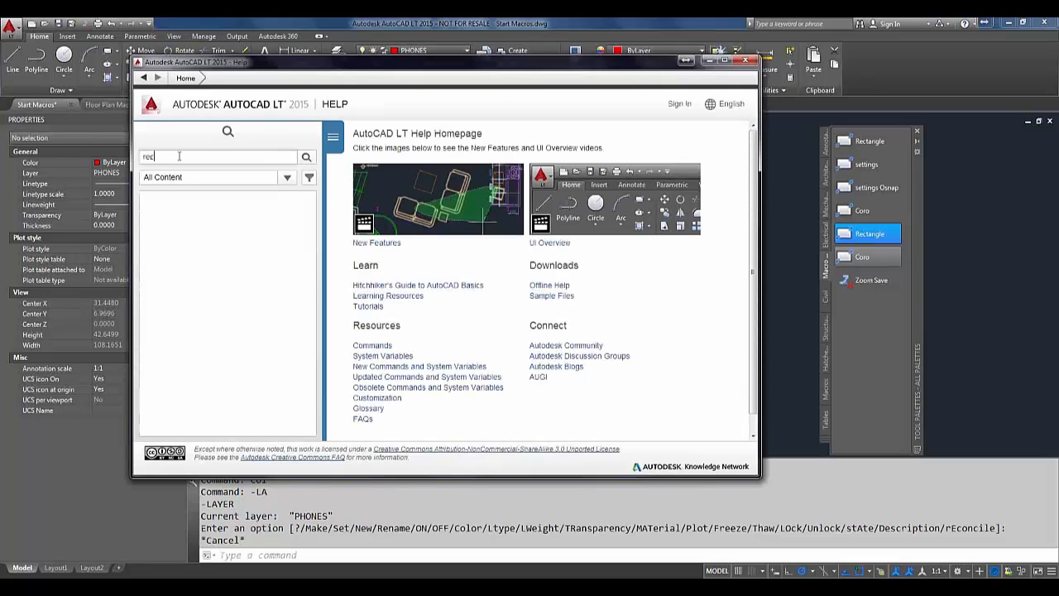
{"action": "type", "text": "oncile layer"}
{"action": "key", "text": "Return"}
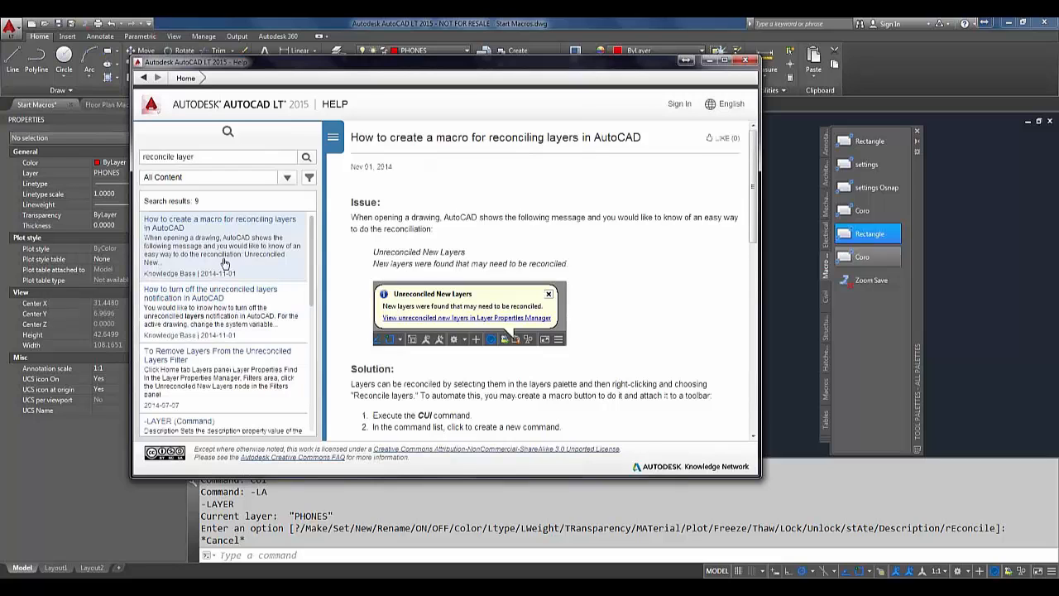
Review the Help article's steps and macro definition for reconciling layers in AutoCAD.
{"action": "scroll", "coordinate": [455, 230], "scroll_direction": "down", "scroll_amount": 3}
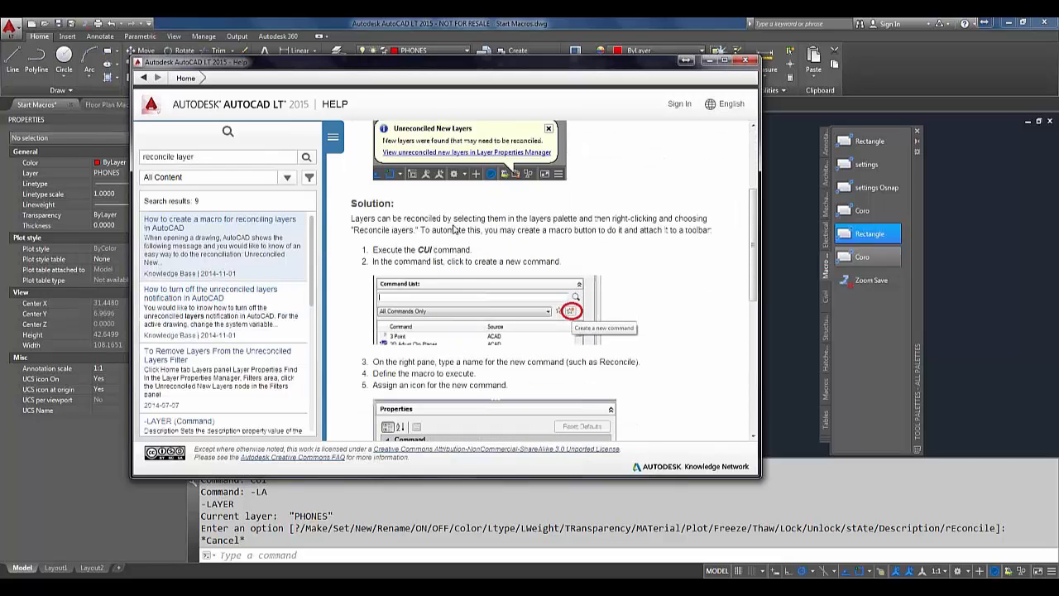
{"action": "scroll", "coordinate": [453, 229], "scroll_direction": "down", "scroll_amount": 2}
{"action": "scroll", "coordinate": [453, 229], "scroll_direction": "down", "scroll_amount": 4}
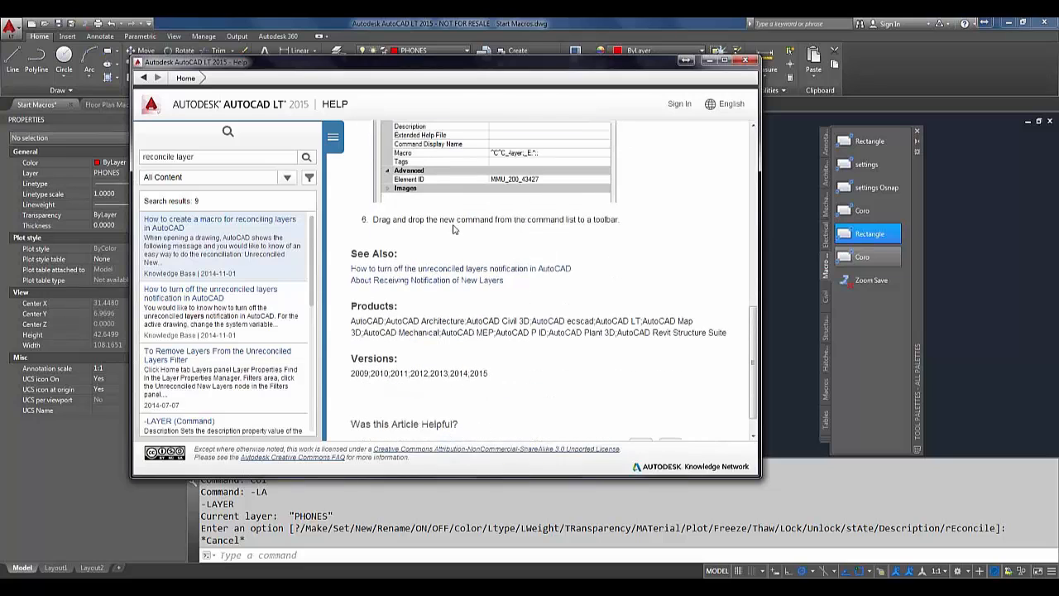
{"action": "scroll", "coordinate": [454, 229], "scroll_direction": "up", "scroll_amount": 3}
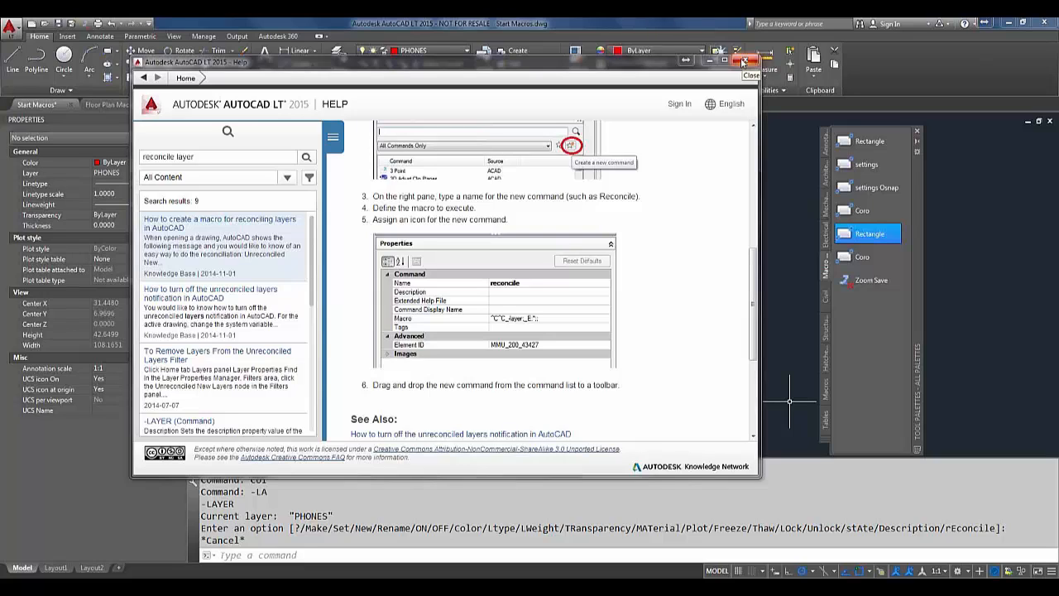
Close Help, run the command-line -PLOT command accepting the default configuration, Model layout and page setup to view its prompts, and cancel it.
{"action": "left_click", "coordinate": [742, 62]}
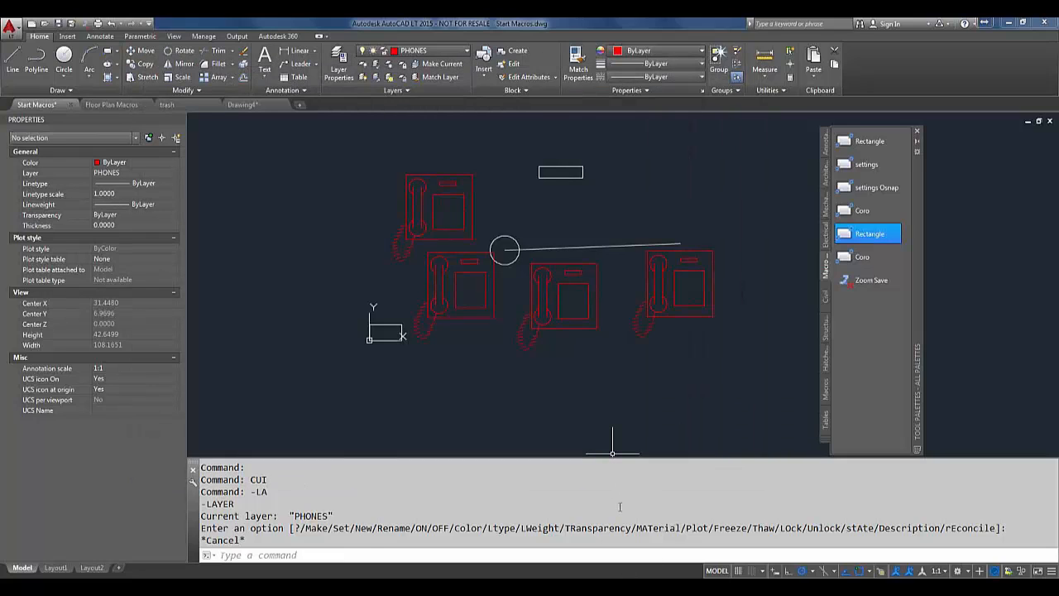
{"action": "type", "text": "-PL"}
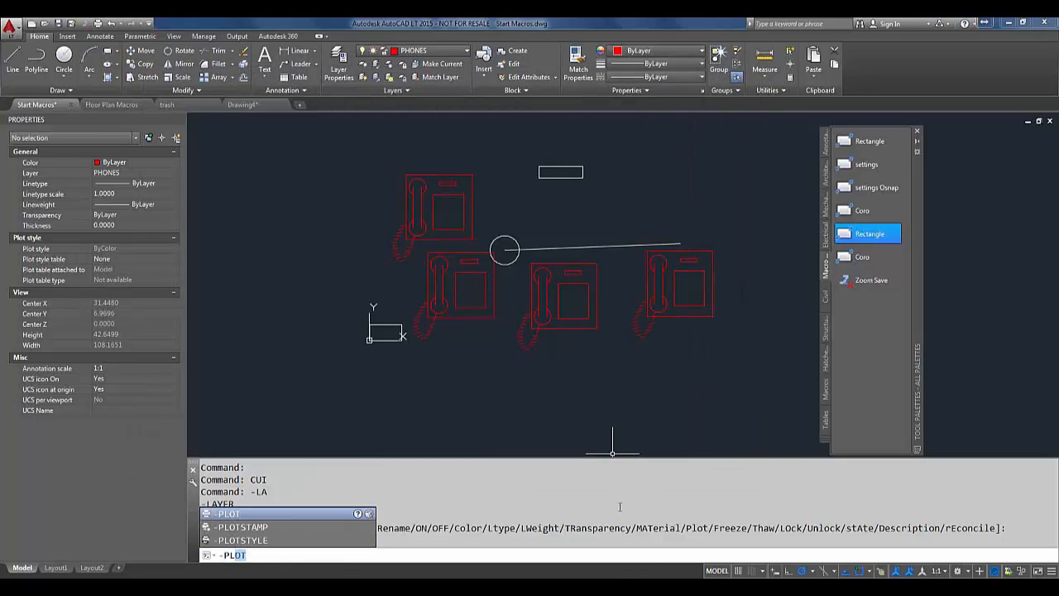
{"action": "key", "text": "Return"}
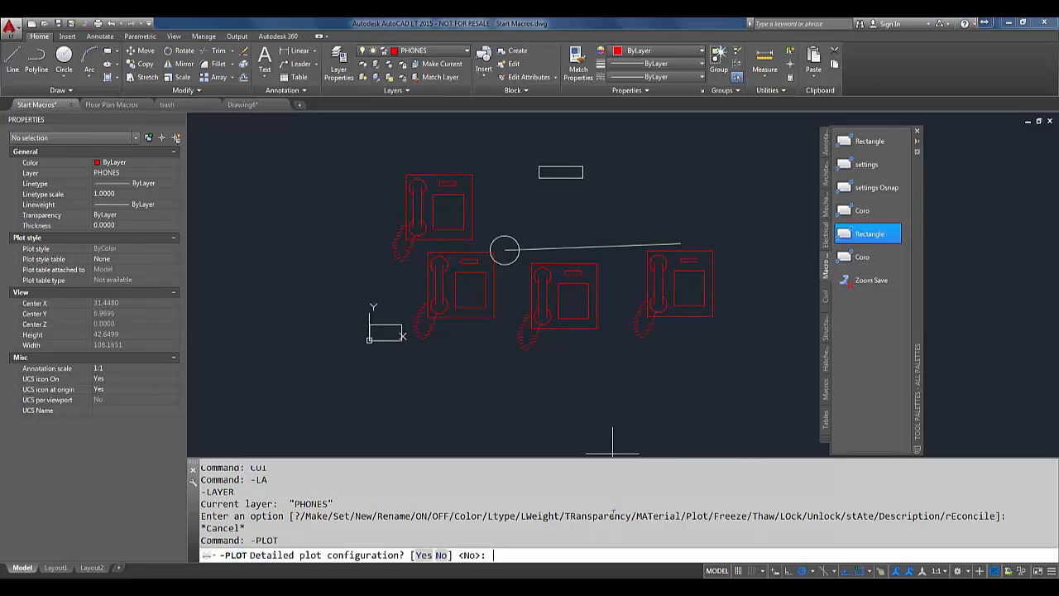
{"action": "left_click", "coordinate": [427, 558]}
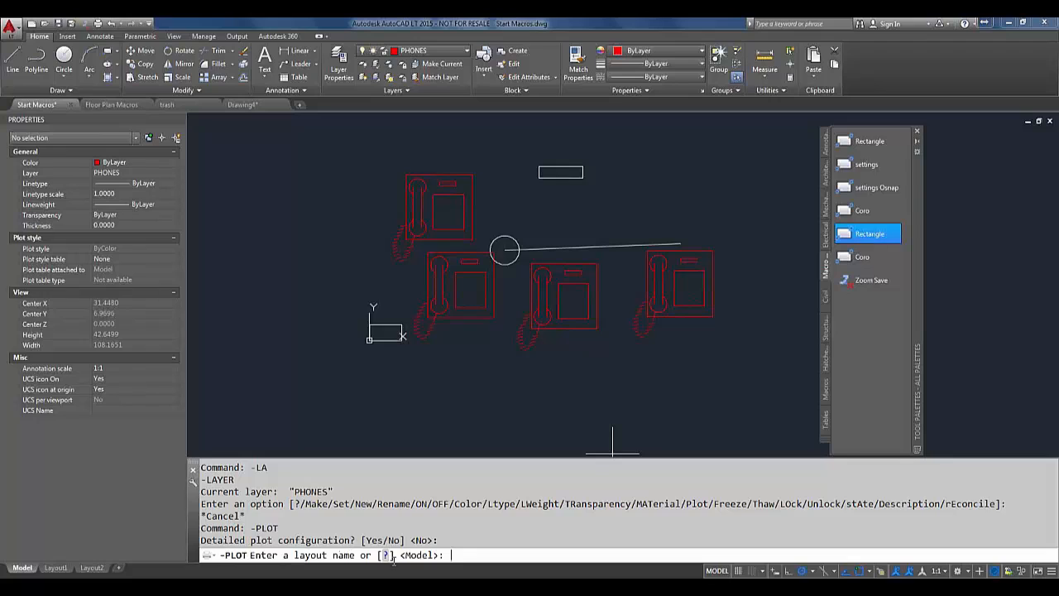
{"action": "left_click", "coordinate": [410, 556]}
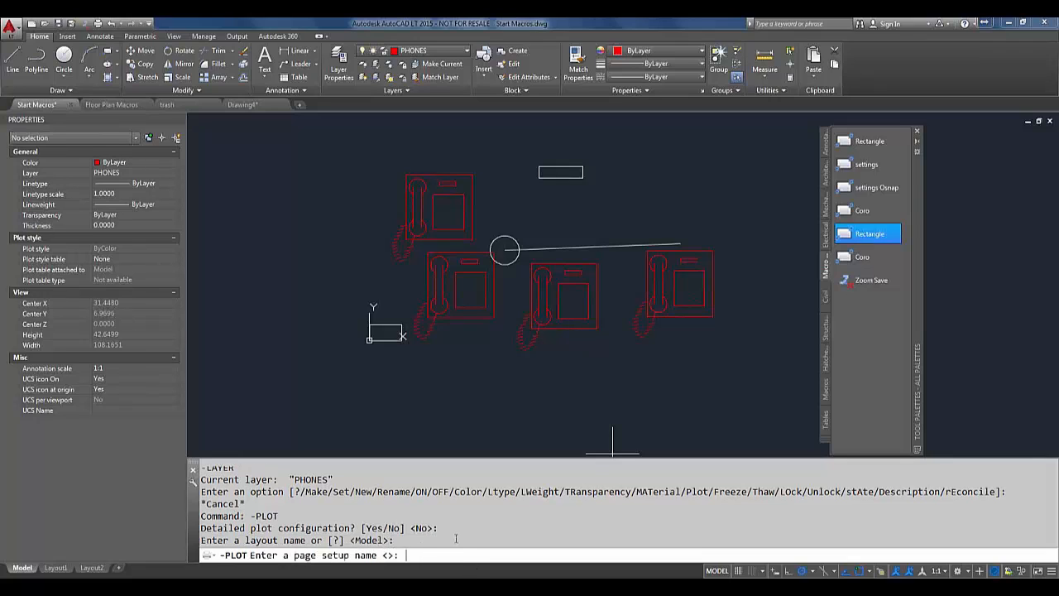
{"action": "key", "text": "Return"}
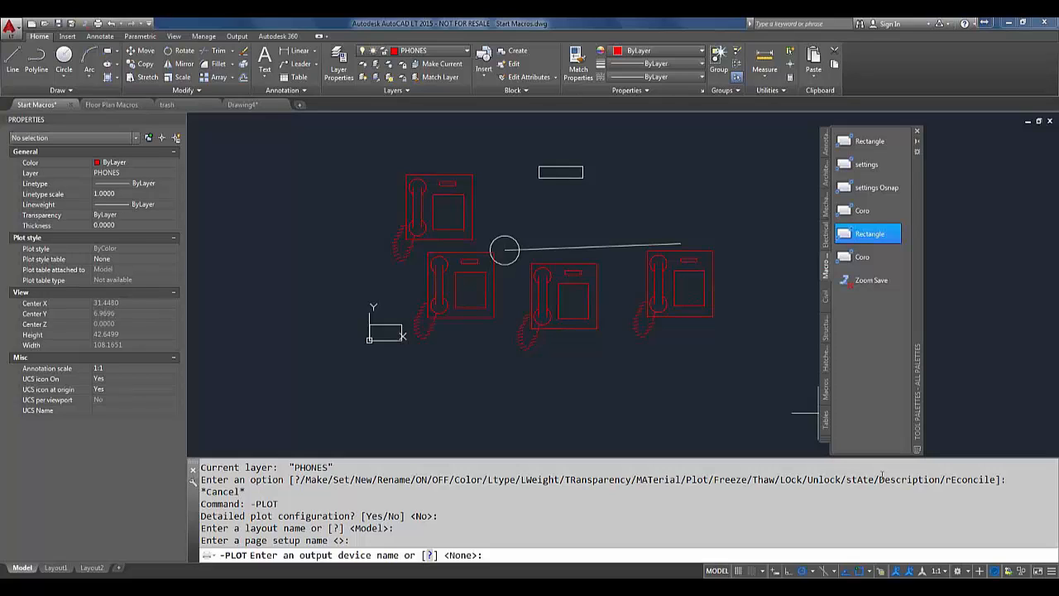
{"action": "key", "text": "Escape"}
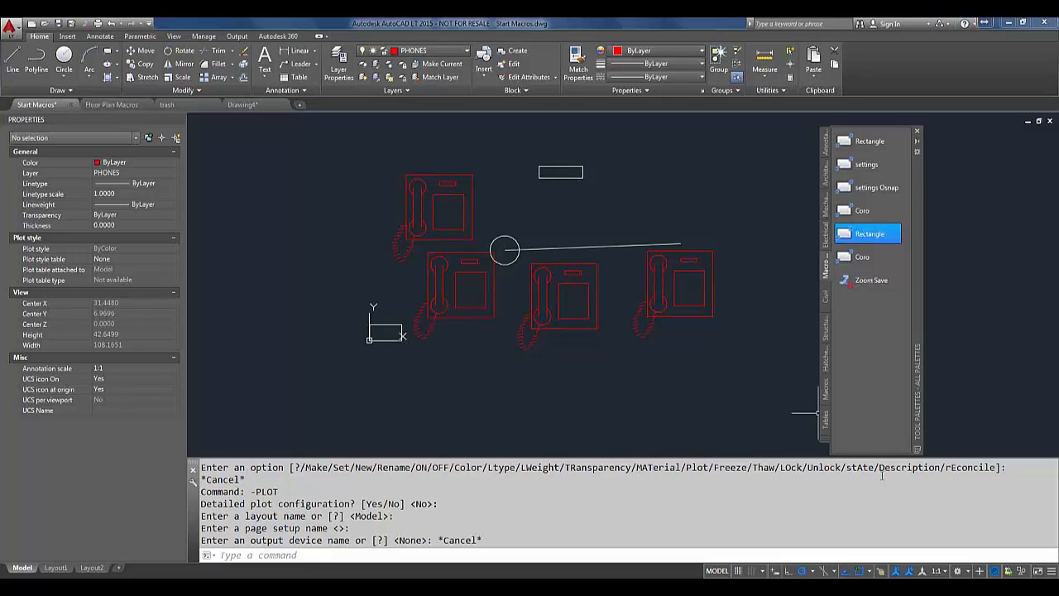
Minimize the AutoCAD LT window to return to the desktop.
{"action": "left_click", "coordinate": [1011, 26]}
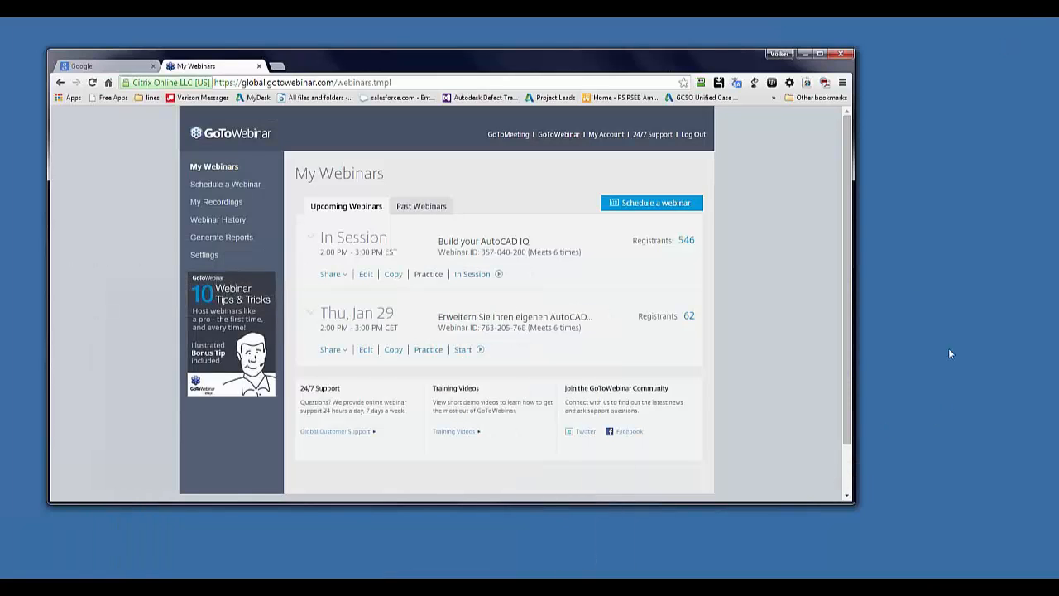